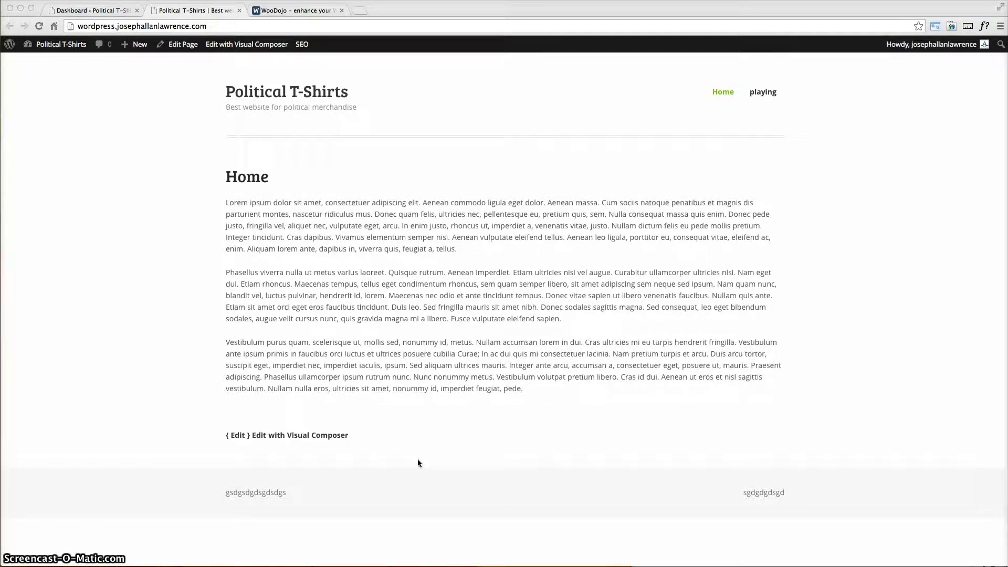
# Download the free WooDojo plugin from the WooThemes WooDojo page.
pyautogui.click(412, 345)
pyautogui.click(290, 11)
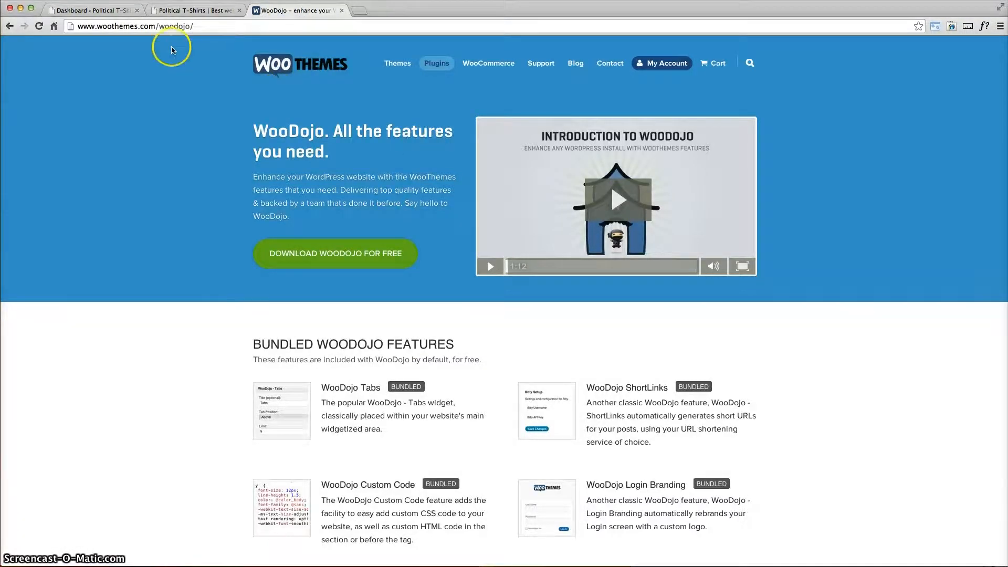
pyautogui.click(211, 27)
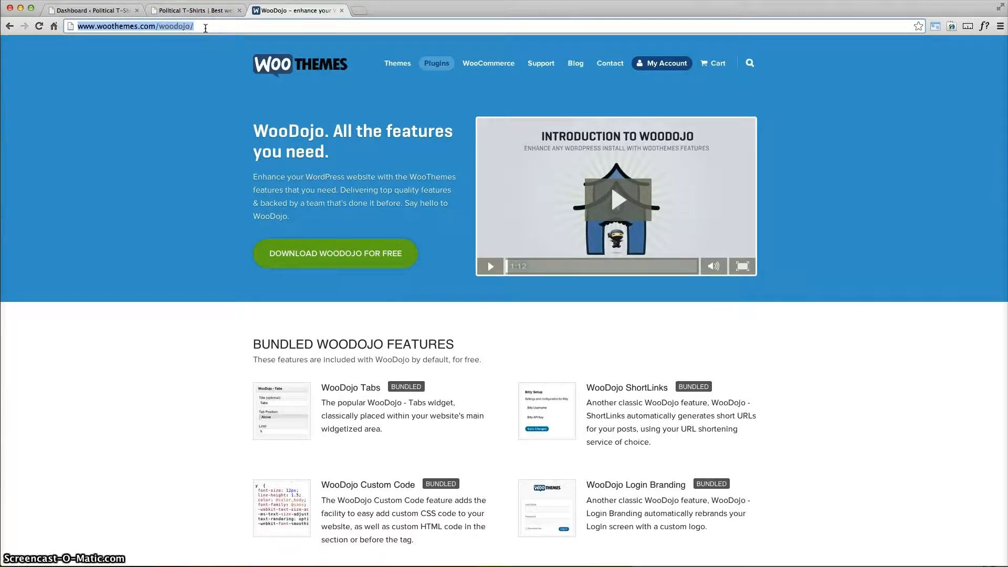
pyautogui.click(370, 291)
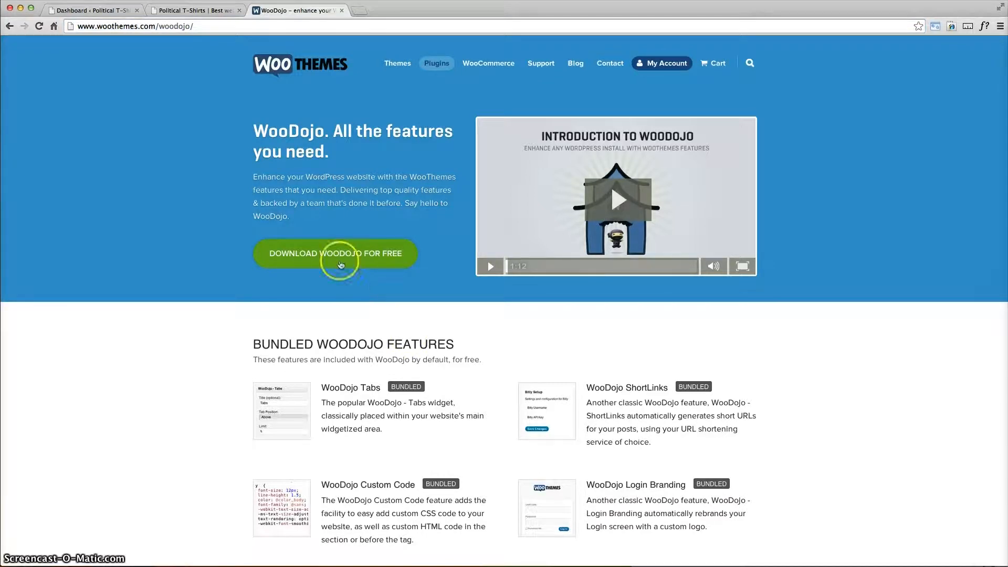
pyautogui.click(341, 254)
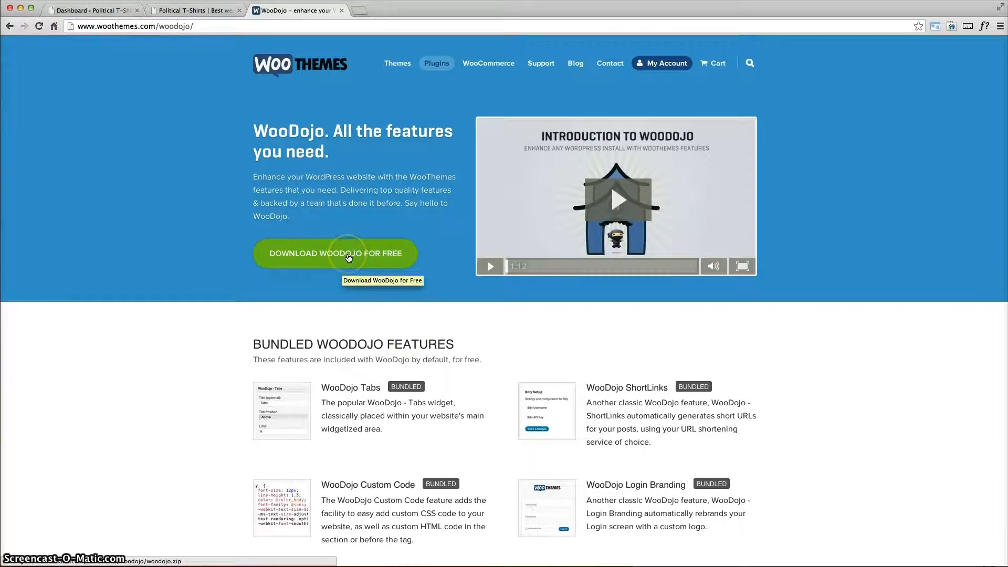
pyautogui.click(348, 257)
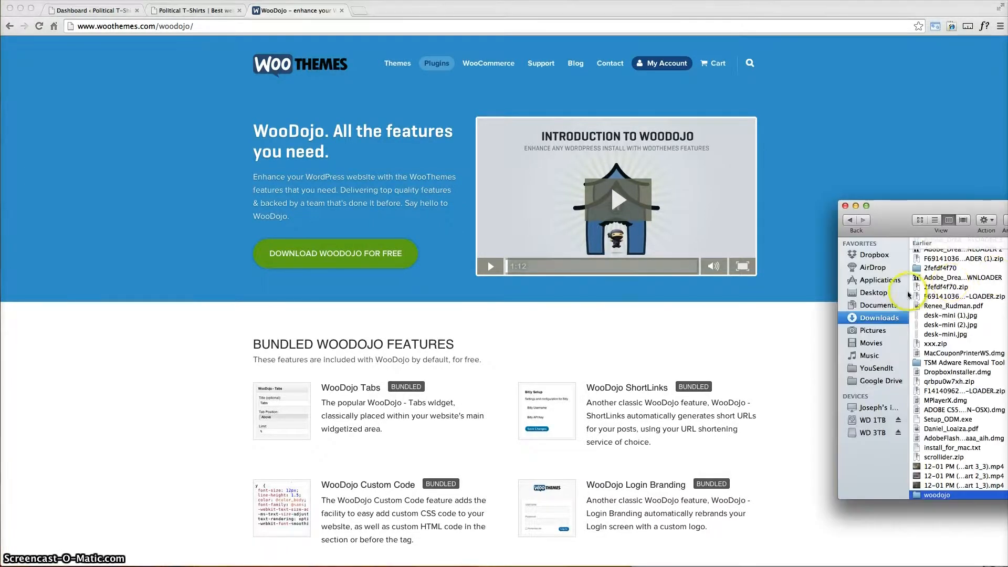
# Switch to Finder and extract woodojo.zip in the Downloads folder.
pyautogui.click(886, 317)
pyautogui.moveTo(955, 210); pyautogui.dragTo(546, 203)
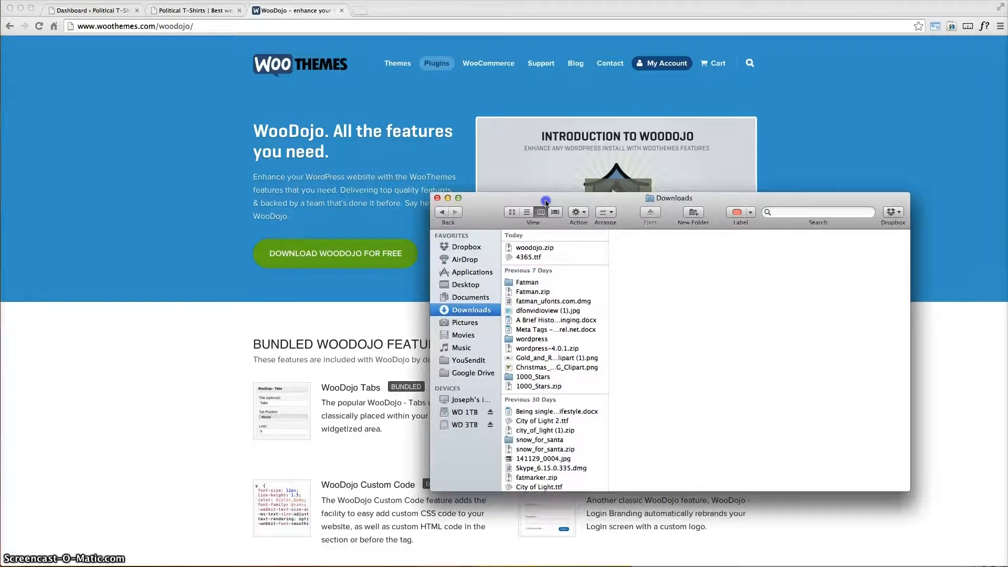
pyautogui.click(563, 247)
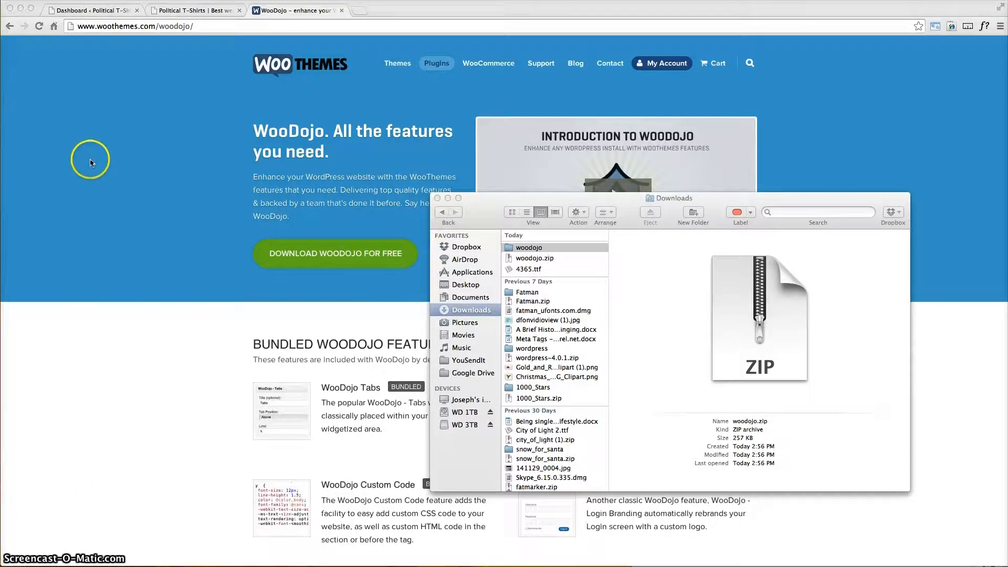
# Return to the WordPress dashboard in the browser and open the page for adding new plugins.
pyautogui.click(112, 10)
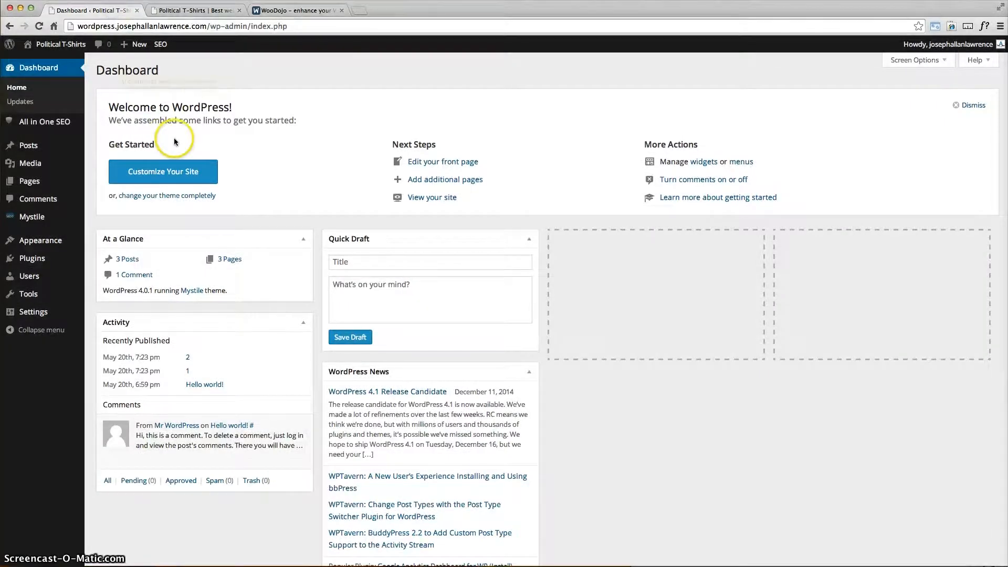
pyautogui.moveTo(31, 265)
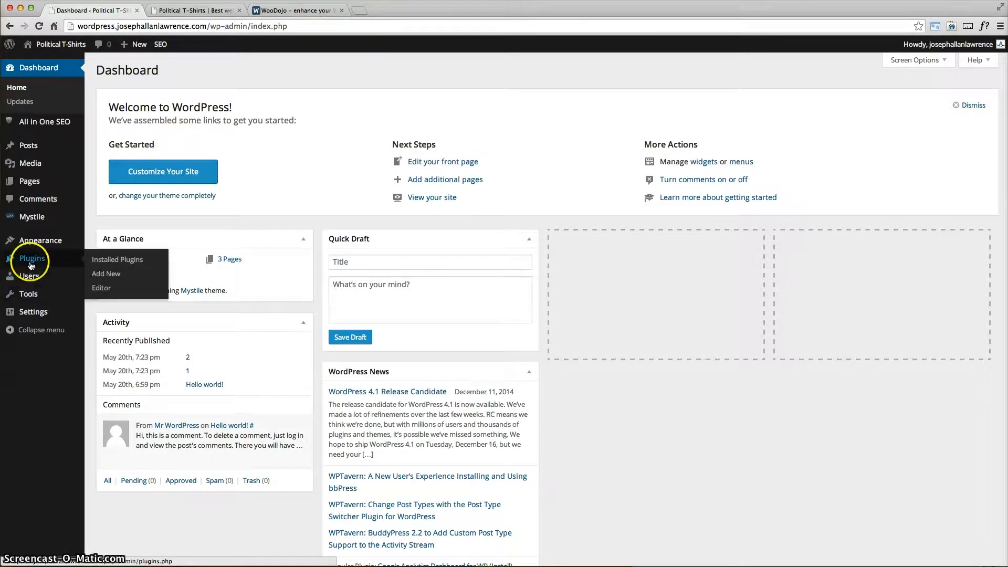
pyautogui.click(106, 274)
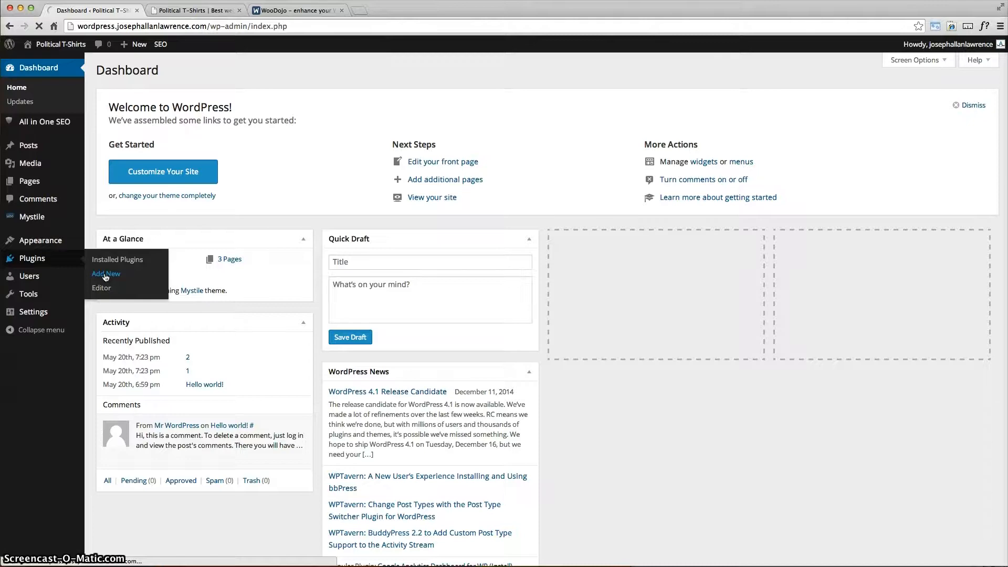
pyautogui.click(222, 267)
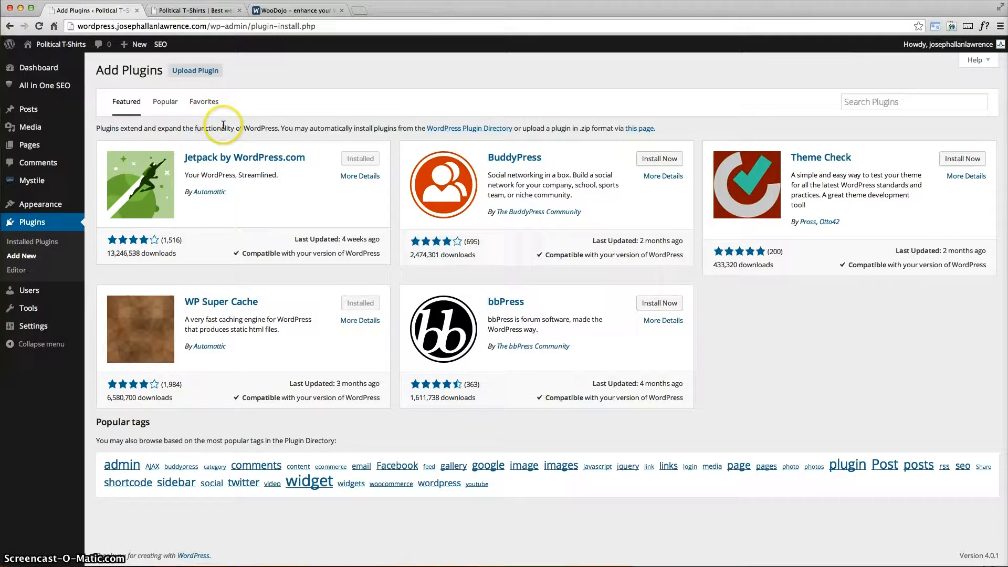
# Search the plugin directory for "woocommerce".
pyautogui.click(885, 102)
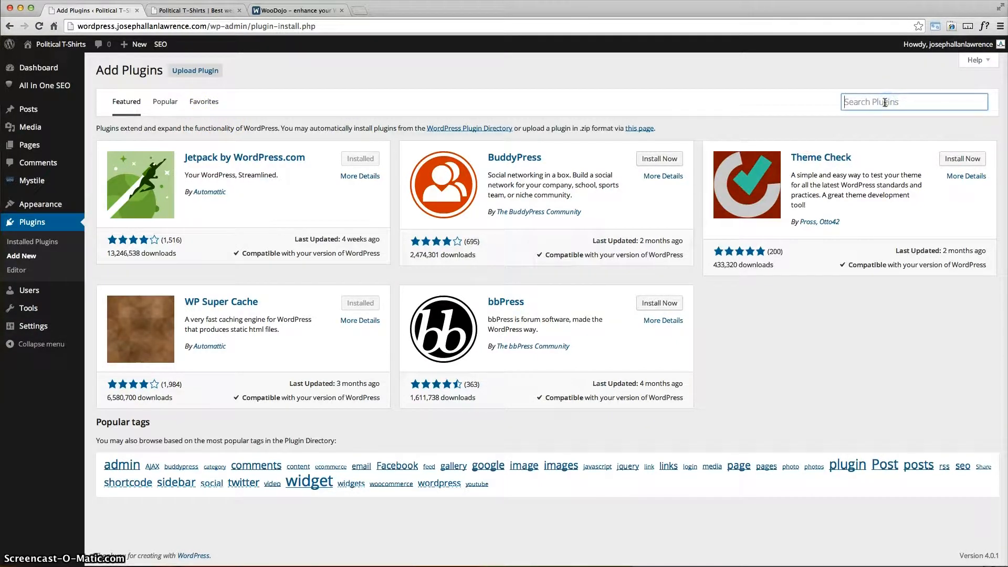
pyautogui.write('woo')
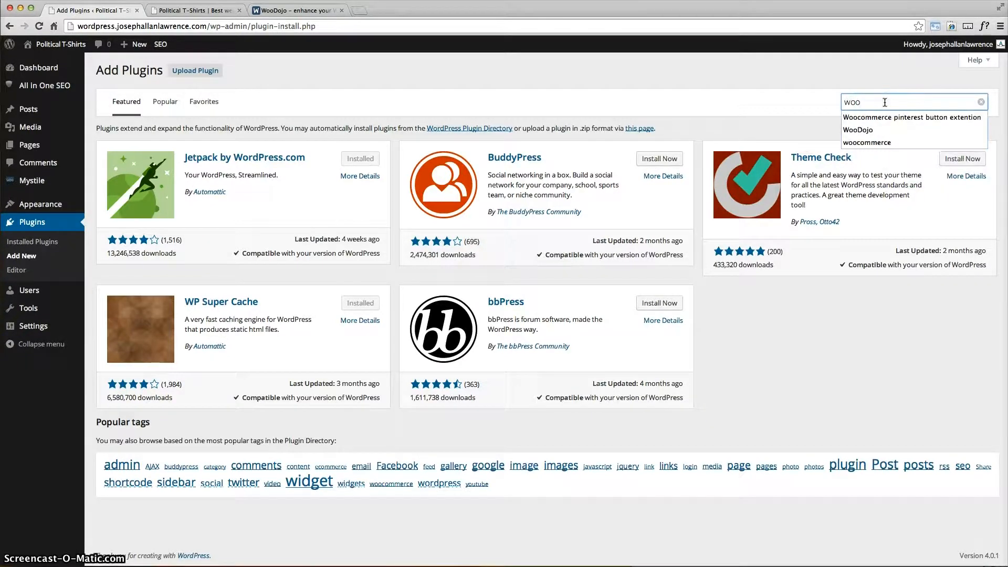
pyautogui.click(874, 142)
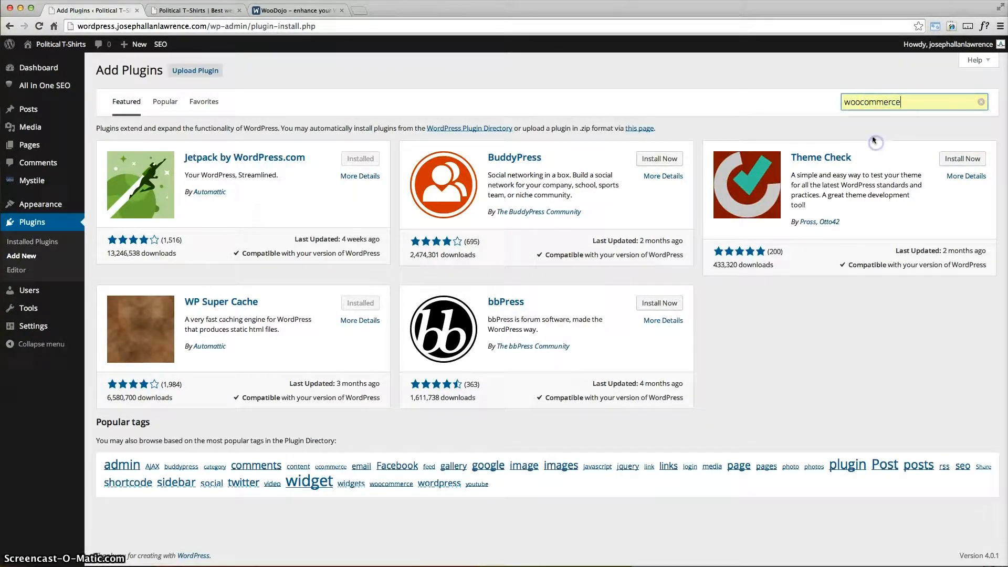
pyautogui.click(867, 102)
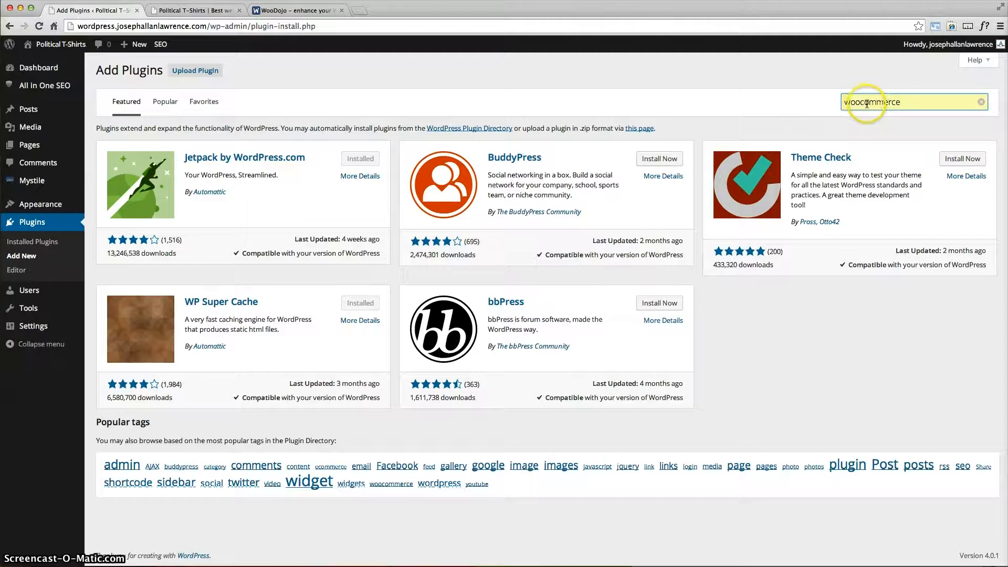
pyautogui.click(905, 105)
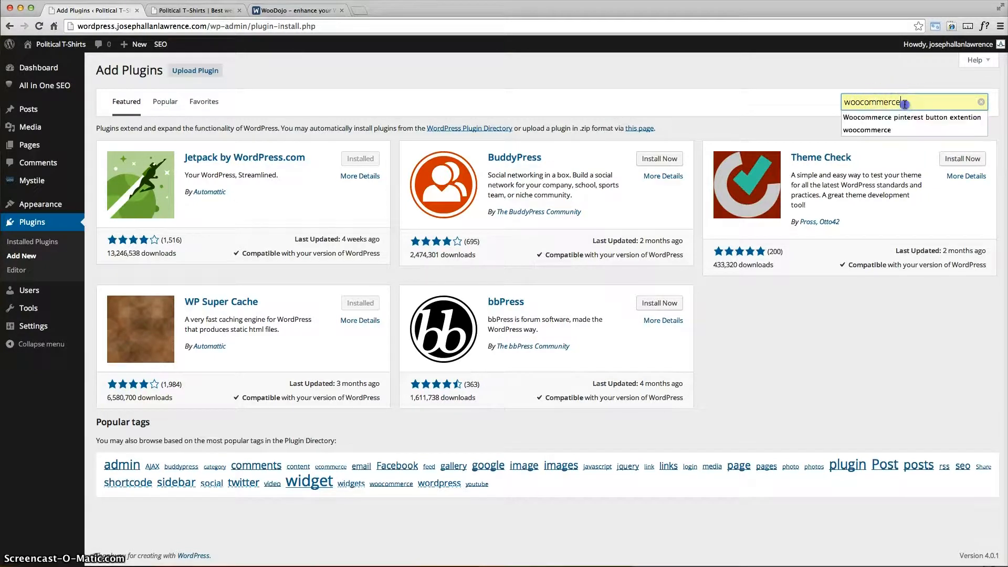
pyautogui.press('Return')
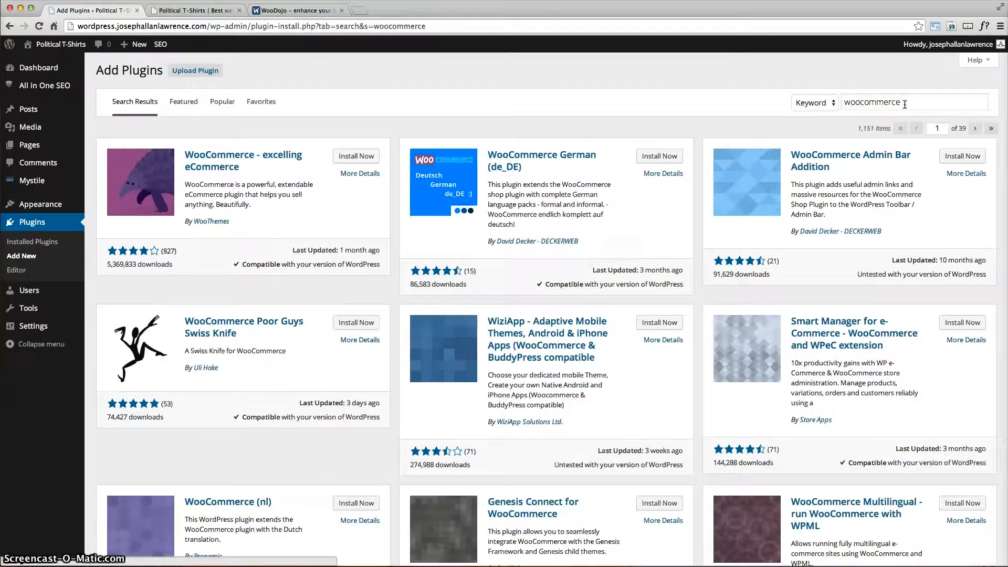
pyautogui.click(885, 103)
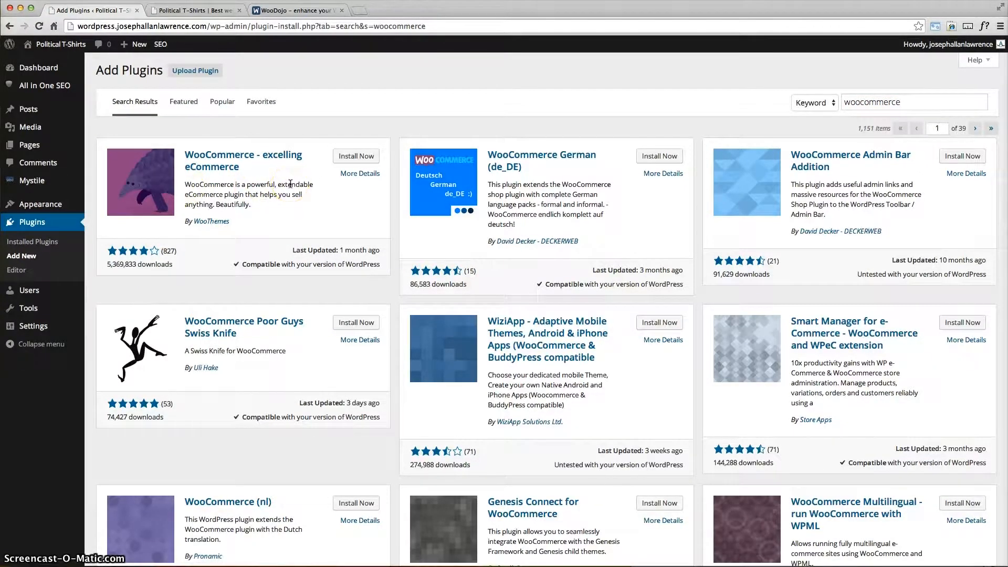
# Install the "WooCommerce - excelling eCommerce" plugin by WooThemes and activate it.
pyautogui.click(355, 157)
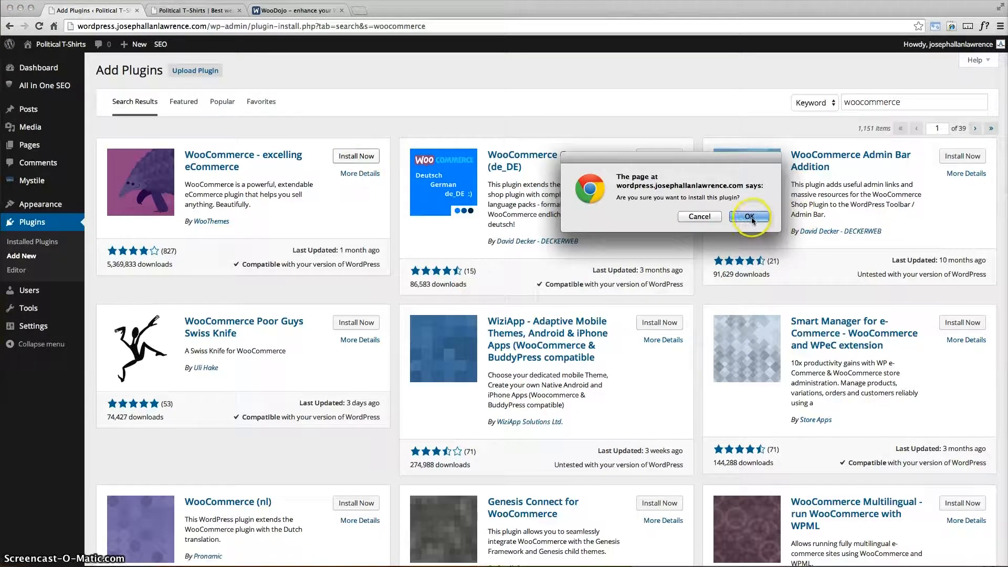
pyautogui.click(751, 216)
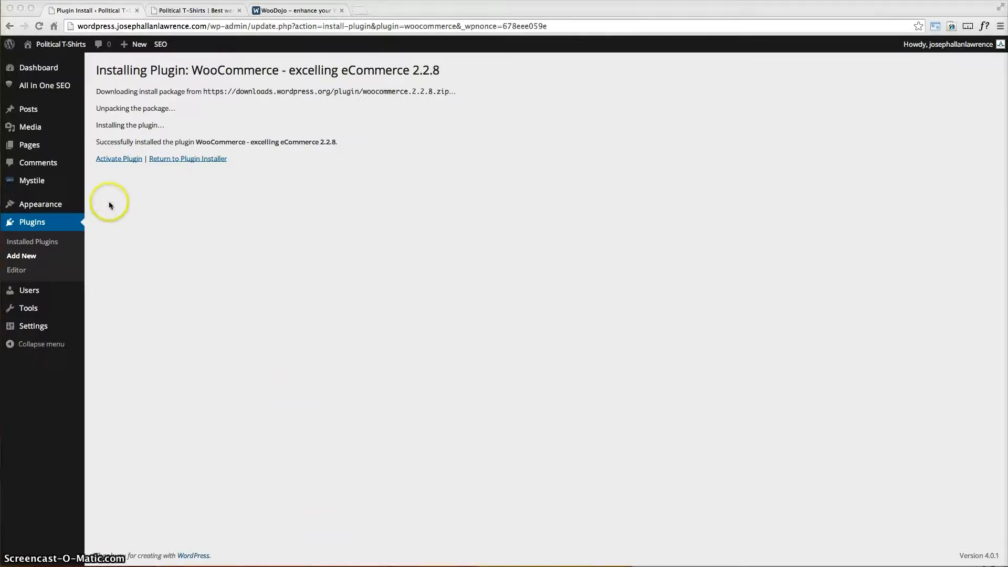
pyautogui.click(116, 159)
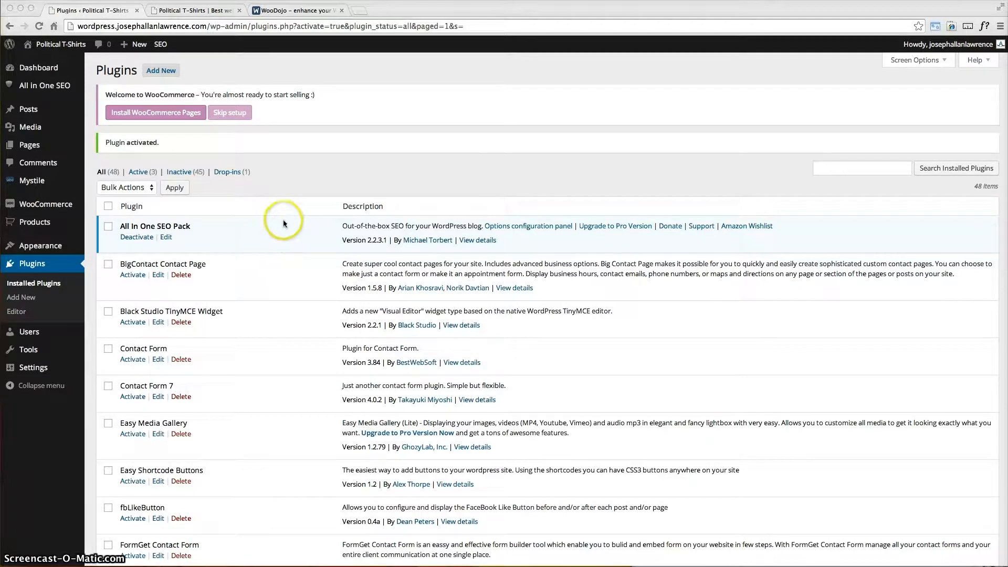
# Install the WooCommerce pages and open the general WooCommerce settings.
pyautogui.click(161, 112)
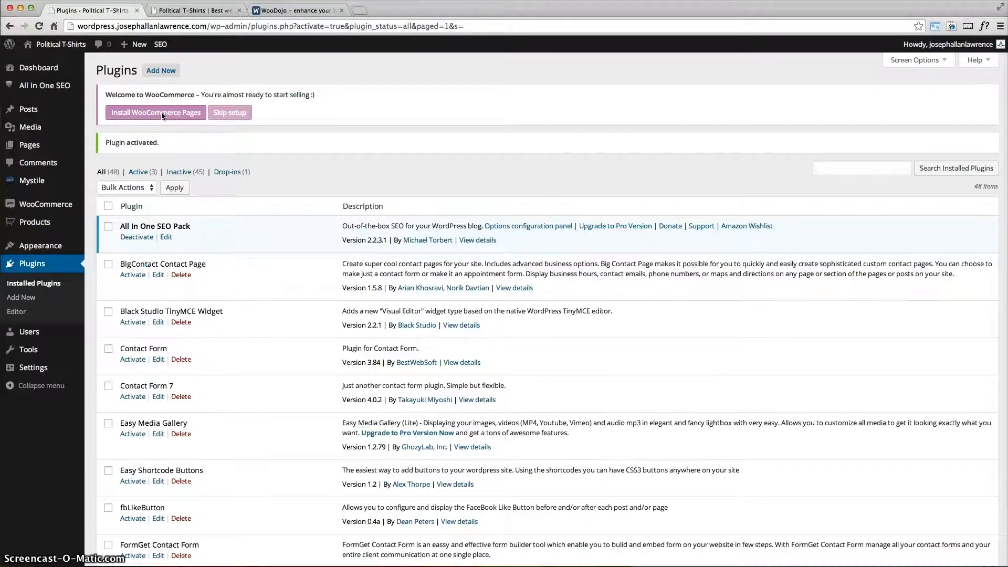
pyautogui.click(161, 112)
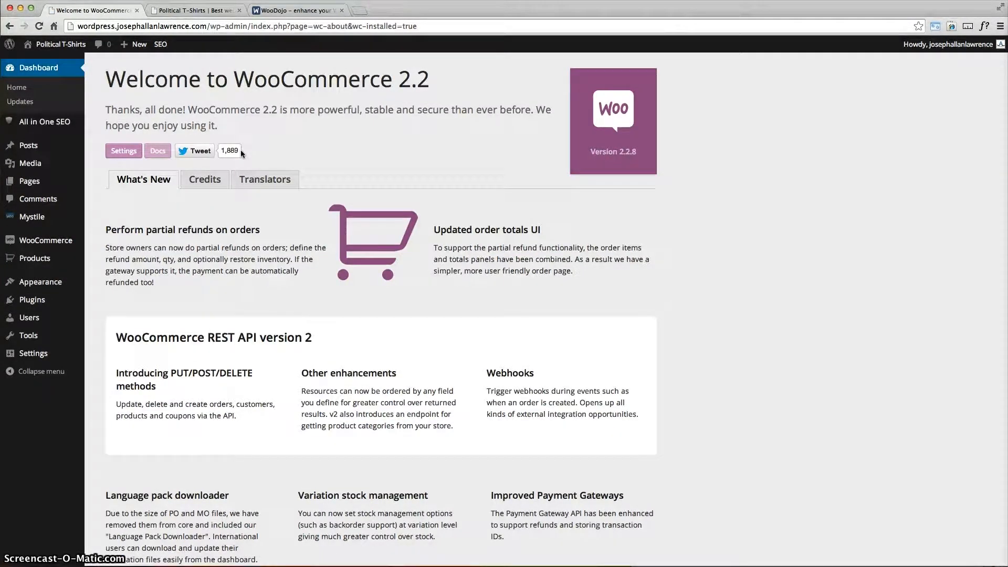
pyautogui.click(124, 152)
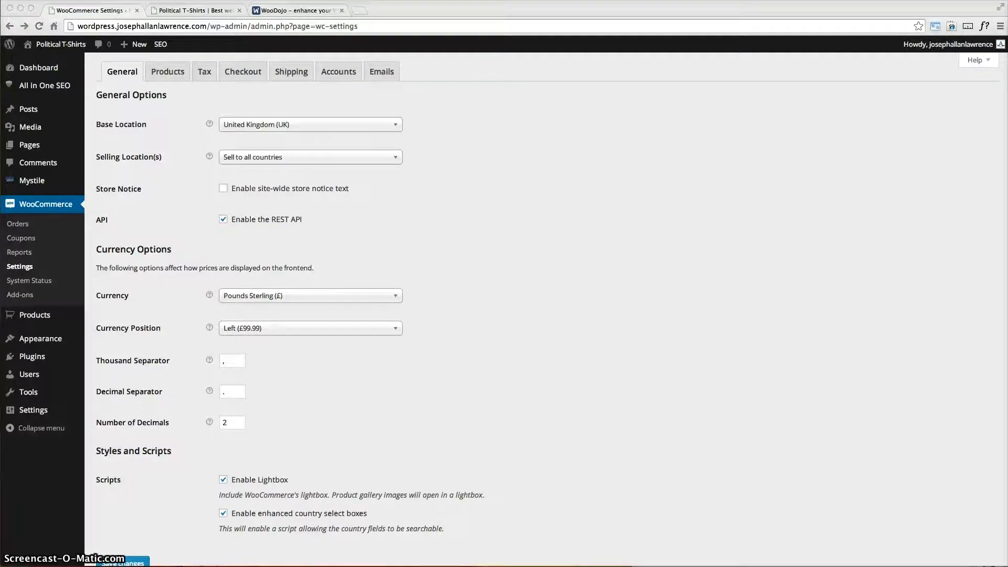
pyautogui.click(591, 489)
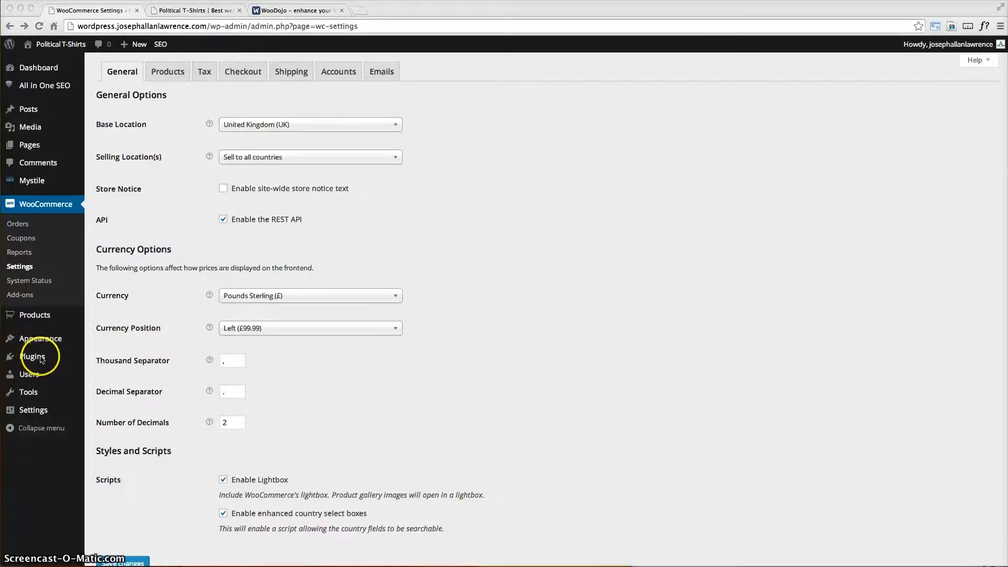
# Choose woodojo.zip from the Downloads folder as the file for a new plugin upload.
pyautogui.moveTo(33, 360)
pyautogui.click(107, 365)
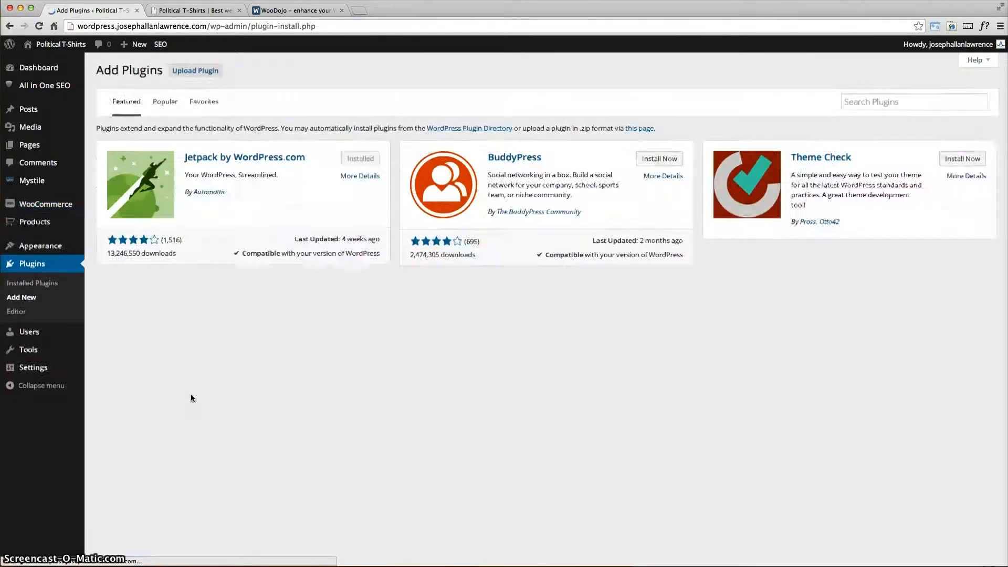
pyautogui.click(201, 77)
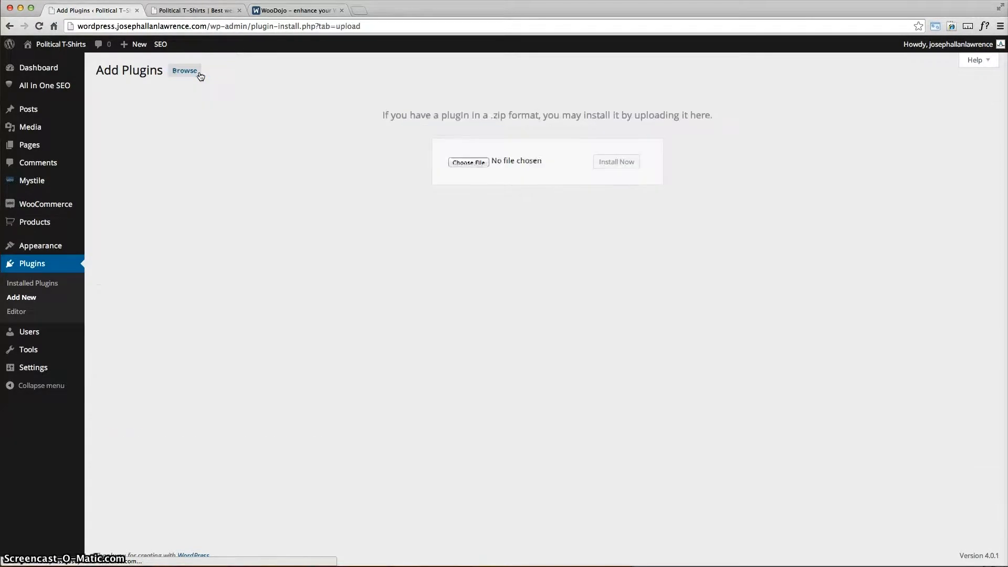
pyautogui.click(464, 164)
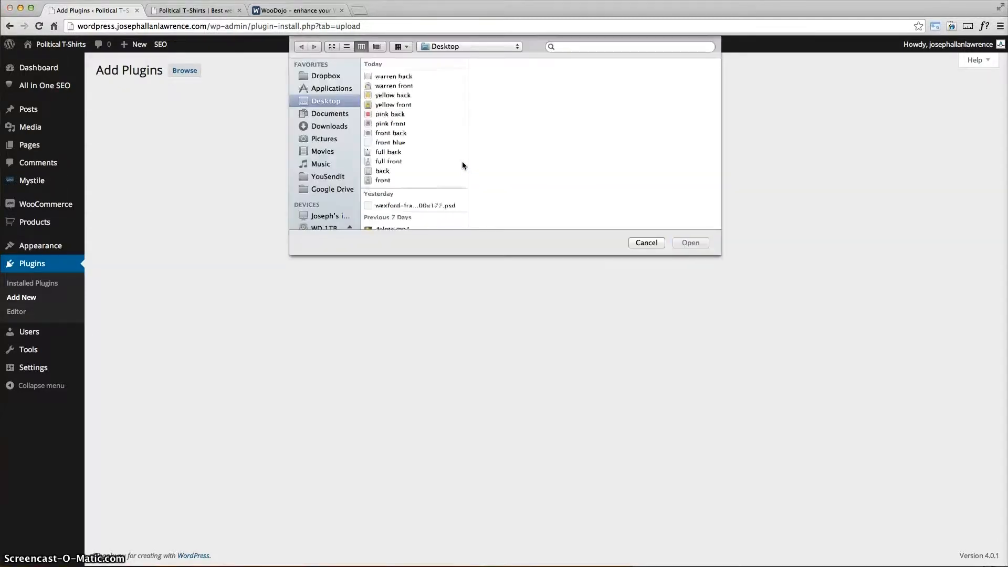
pyautogui.click(340, 126)
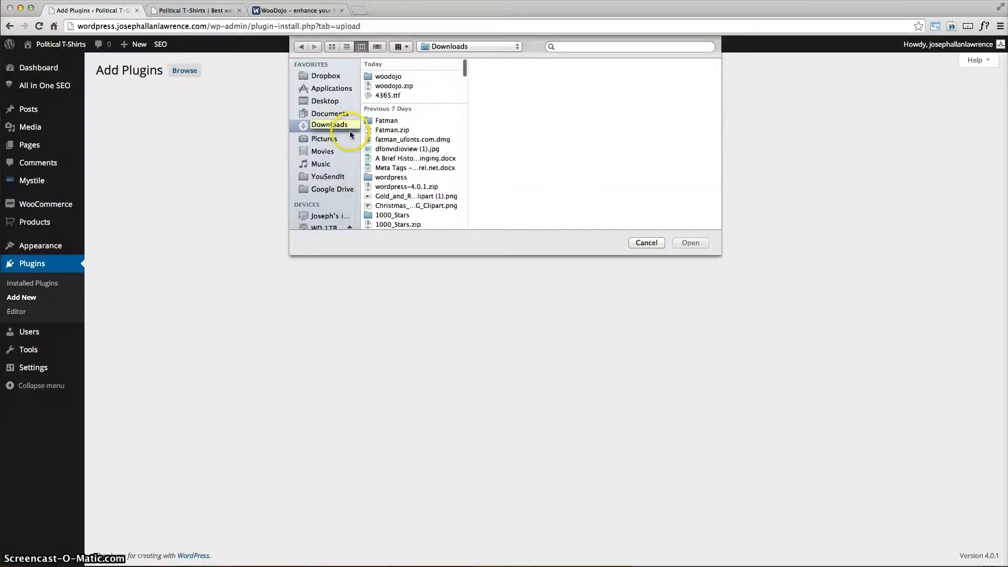
pyautogui.click(398, 87)
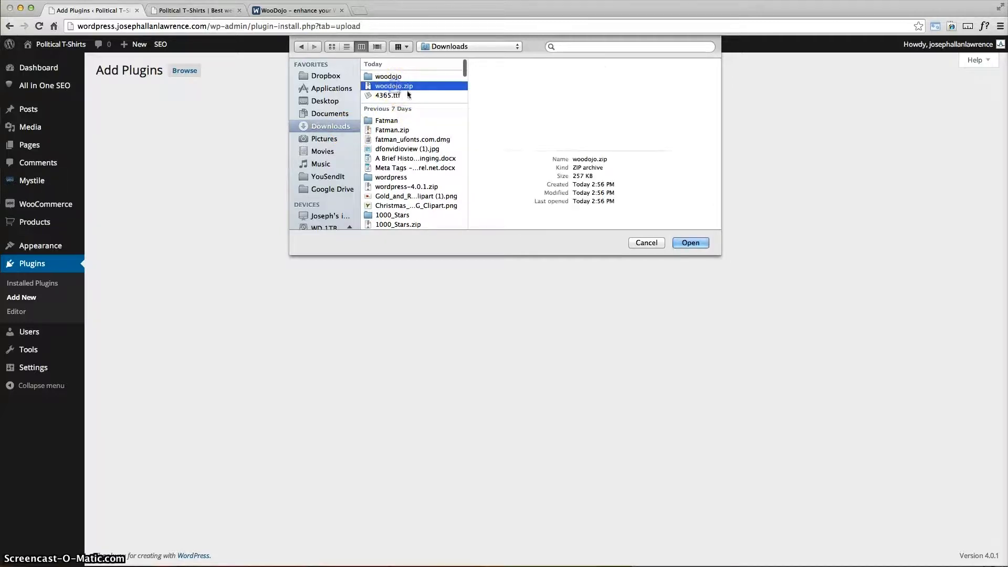
pyautogui.click(704, 244)
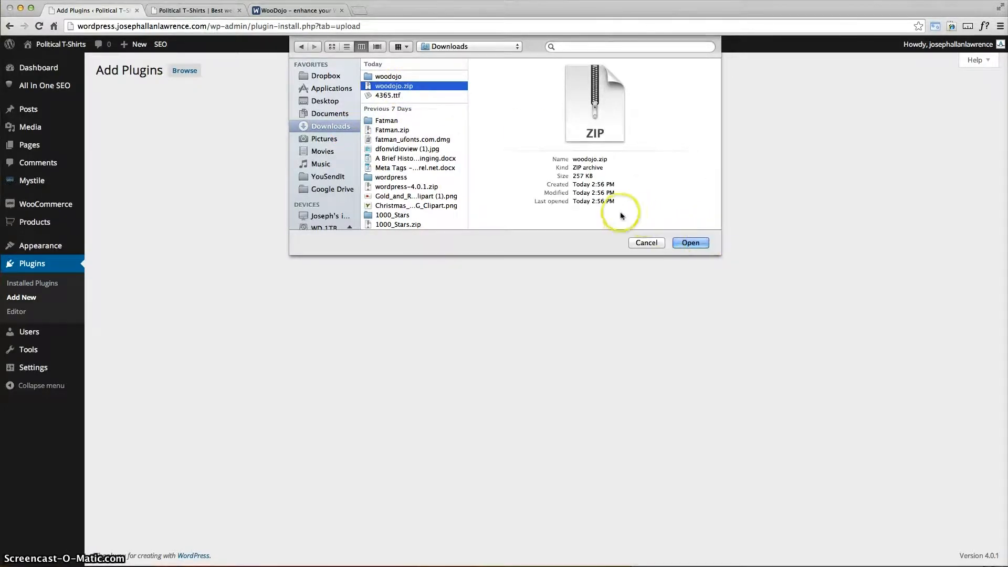
pyautogui.click(394, 87)
pyautogui.click(691, 244)
# Install the plugin from the uploaded woodojo.zip and activate it.
pyautogui.click(616, 162)
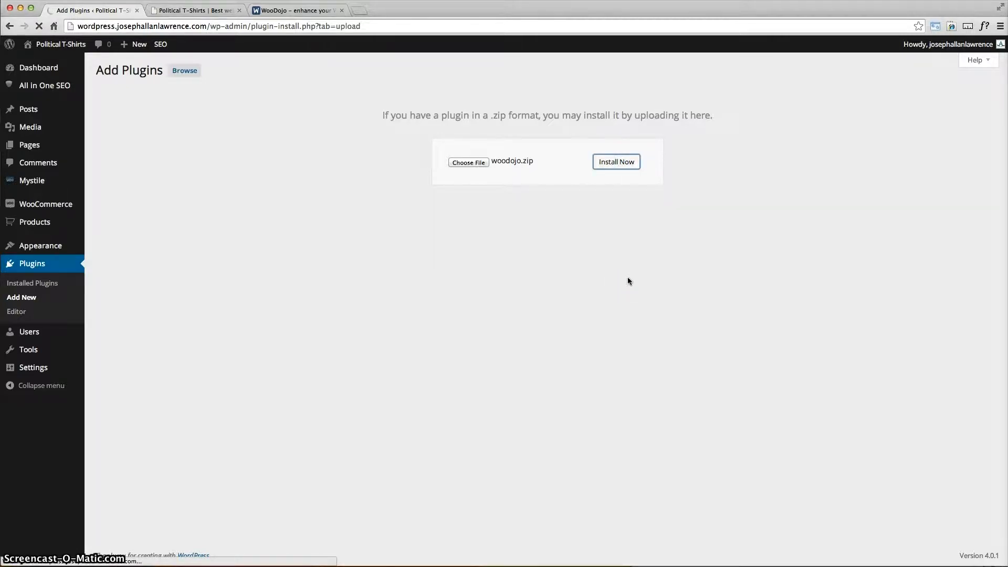
pyautogui.click(545, 320)
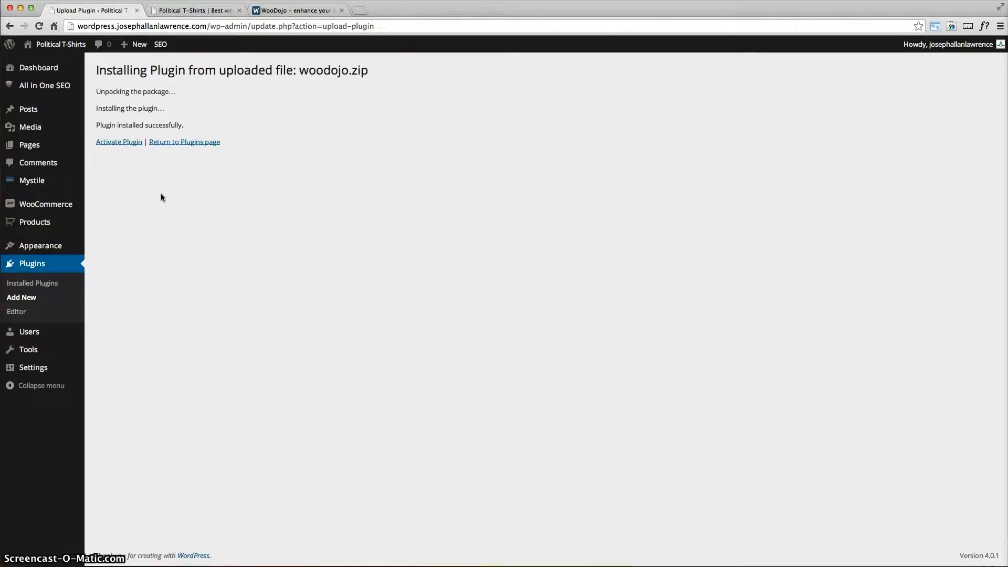
pyautogui.click(111, 147)
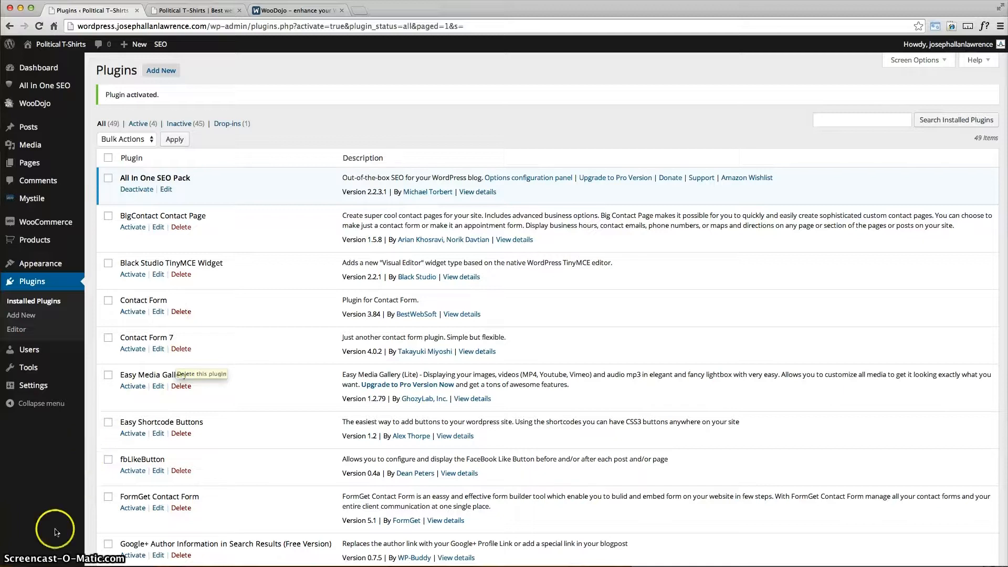
pyautogui.click(23, 565)
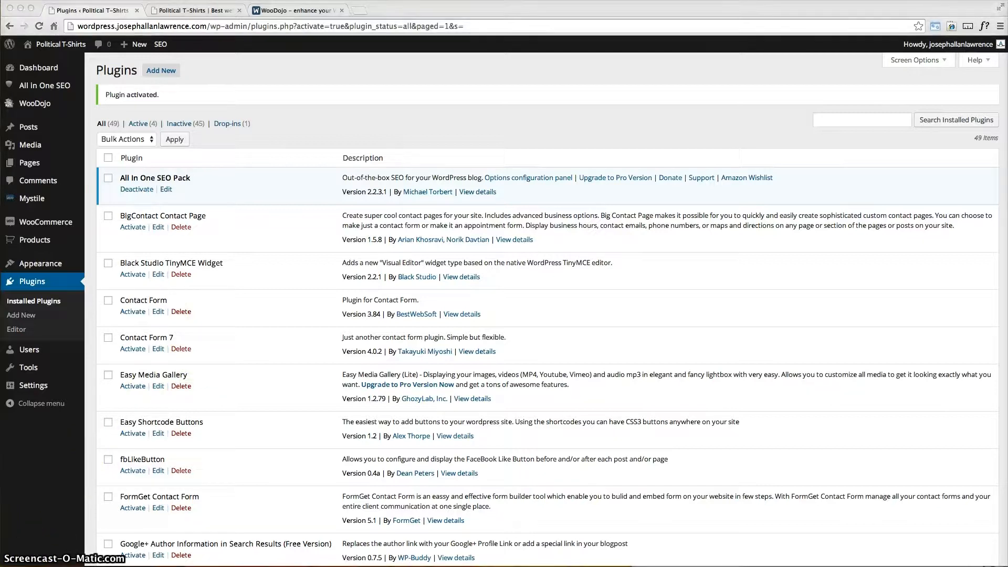
# Start a new product and name it "Elizabeth Warren 2016 T-Shirt".
pyautogui.click(269, 520)
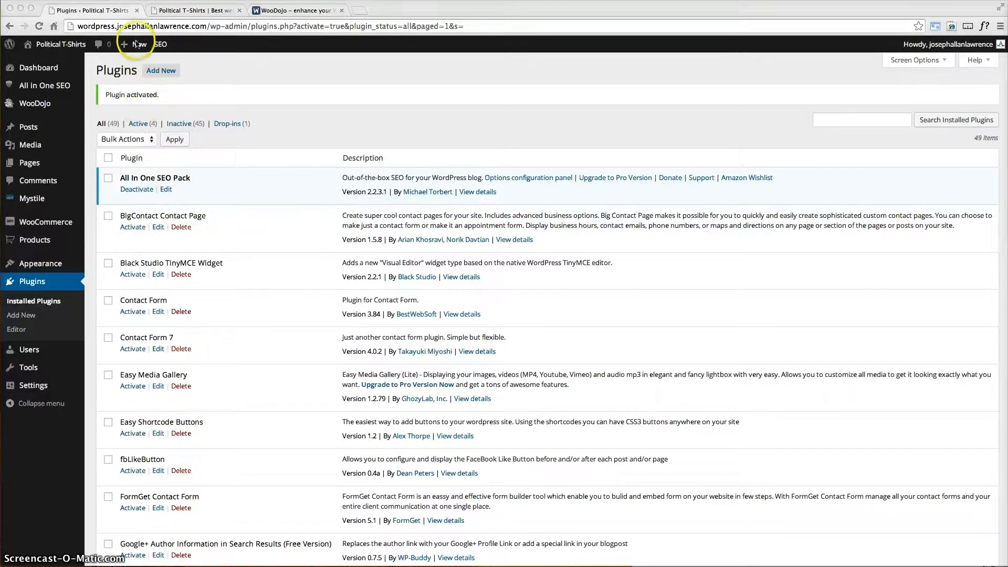
pyautogui.moveTo(143, 48)
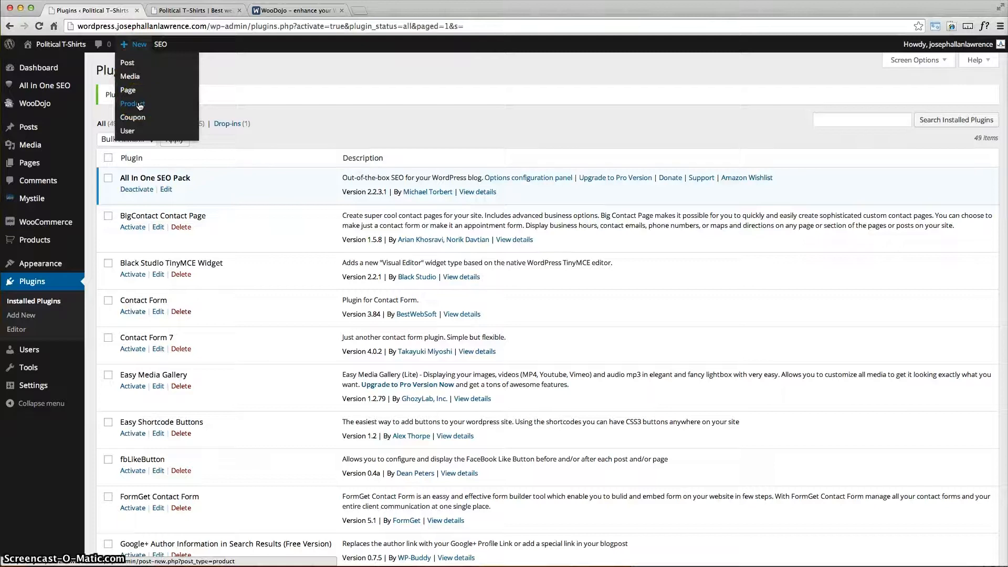
pyautogui.moveTo(35, 239)
pyautogui.click(99, 244)
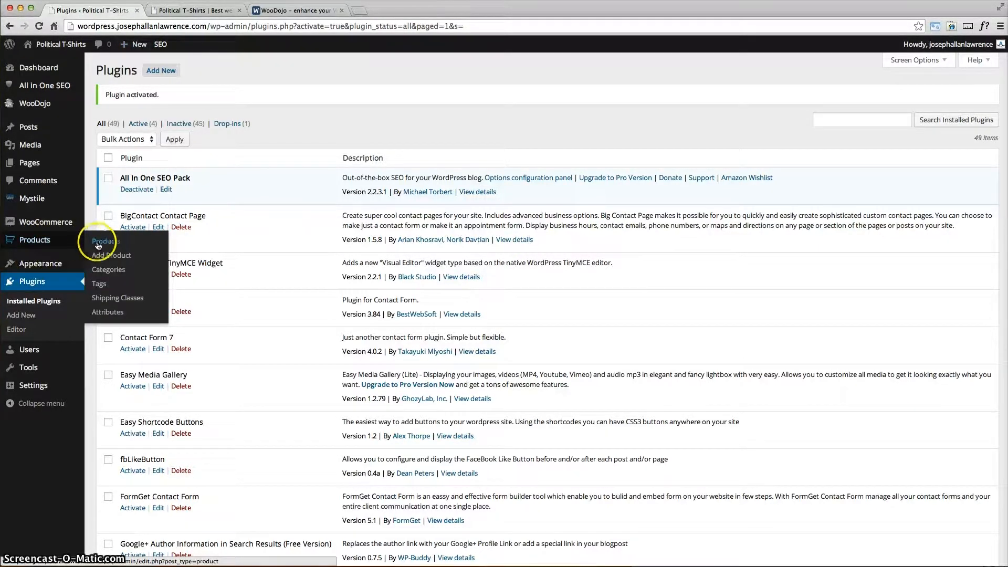
pyautogui.click(122, 256)
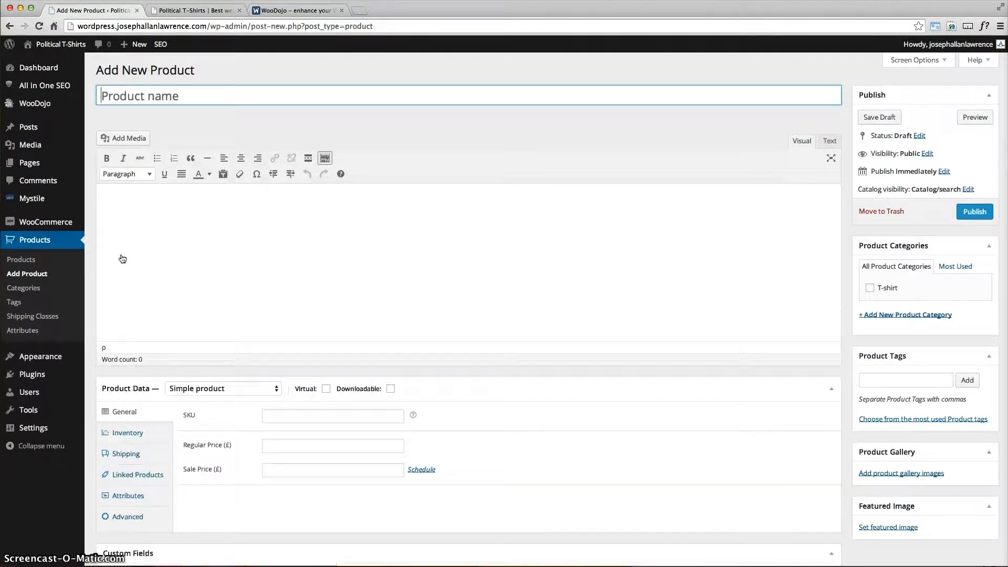
pyautogui.click(163, 94)
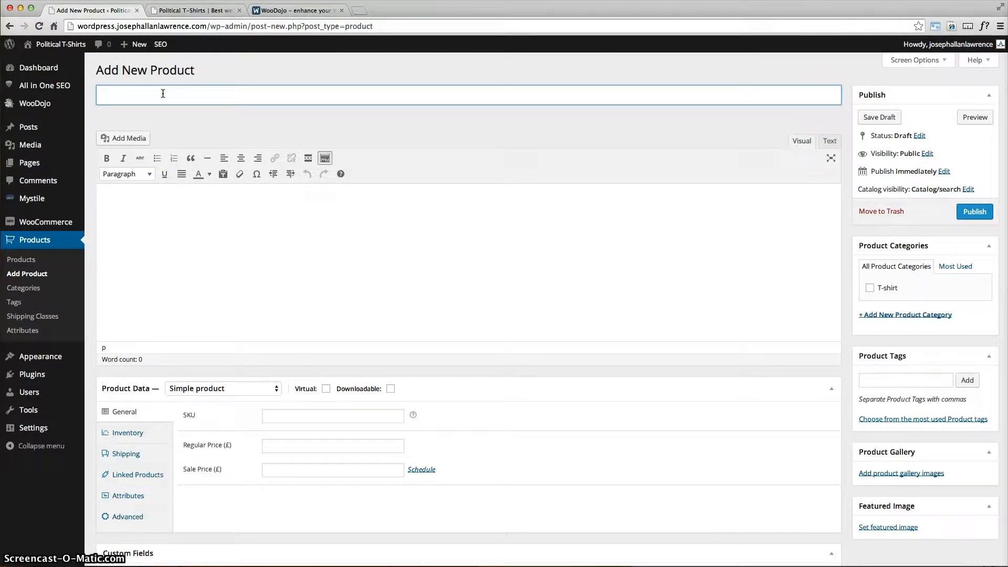
pyautogui.write('Elizabeth Warren T-Shirt')
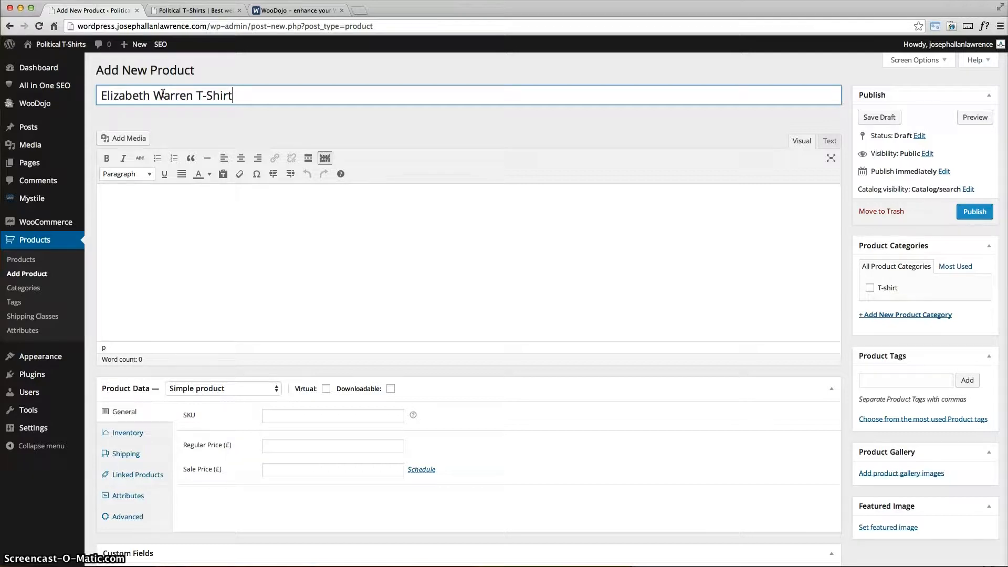
pyautogui.click(196, 96)
pyautogui.write('2016')
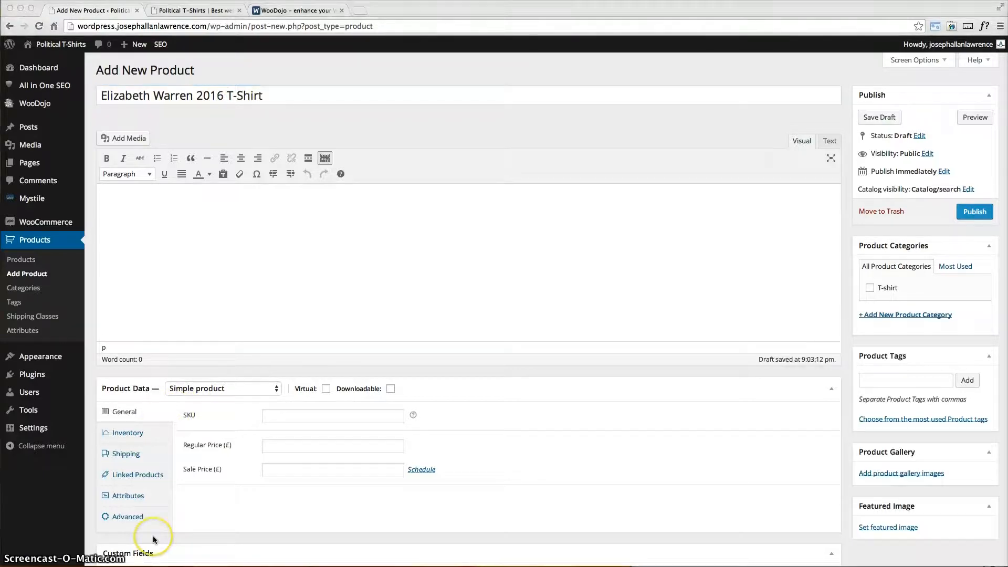
# Fill the product's main description with the Lorem Ipsum placeholder paragraph.
pyautogui.click(205, 239)
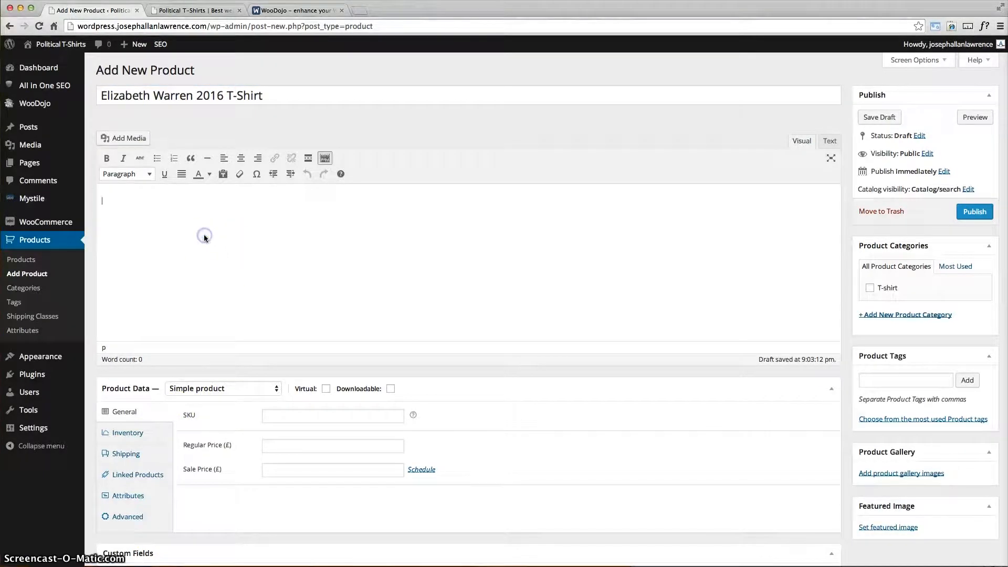
pyautogui.write("Lorem Ipsum is simply dummy text of the printing and typesetting industry. Lorem Ipsum has been the industry's standard dummy text ever since the 1500s, when an unknown printer took a galley of type and scrambled it to make a type specimen book. It has survived not only five centuries, but also the leap into electronic typesetting, remaining essentially unchanged. It was popularised in the 1960s with the release of Letraset sheets containing Lorem Ipsum passages, and more recently with desktop publishing software like Aldus PageMaker including versions of Lorem Ipsum.")
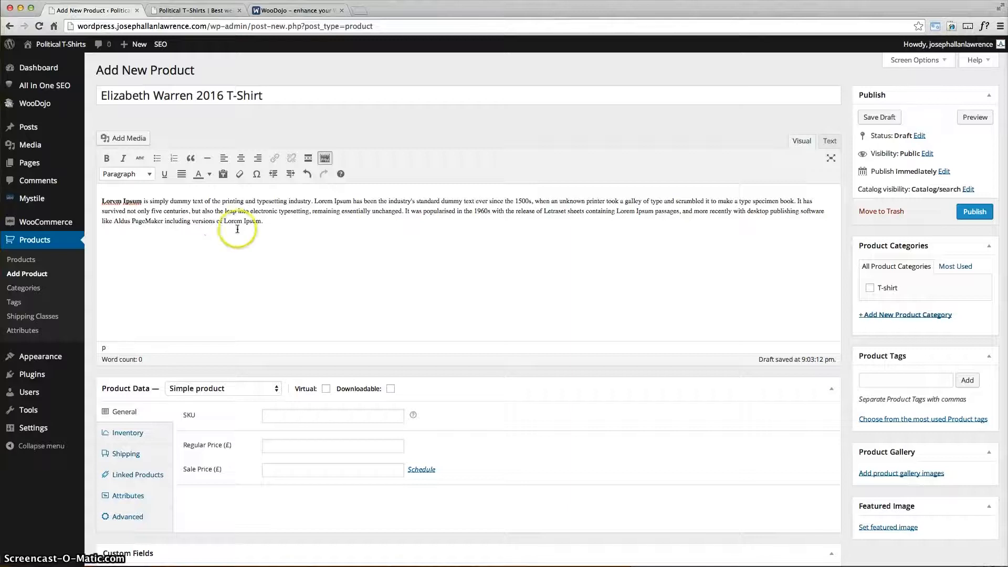
pyautogui.press('super+a')
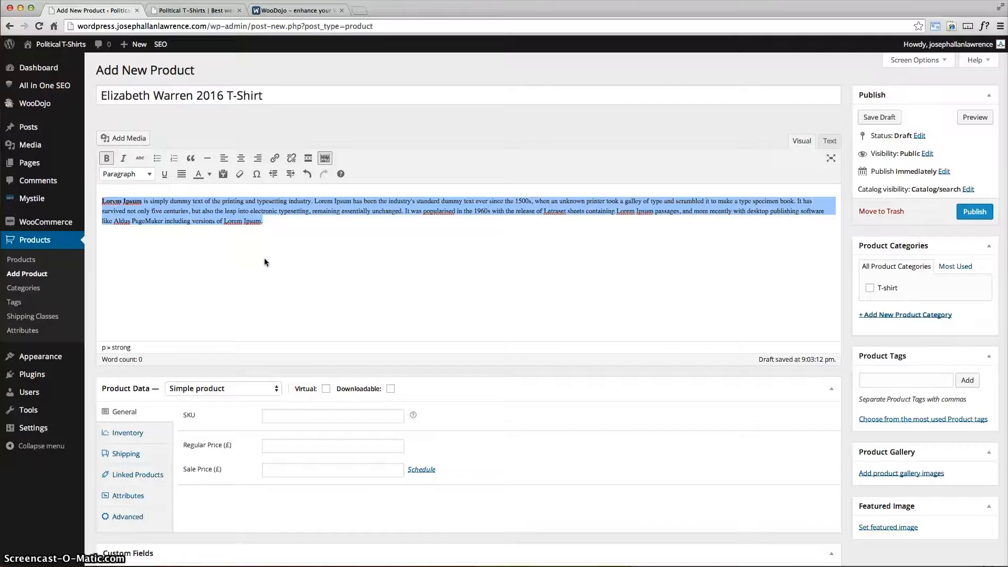
pyautogui.click(169, 430)
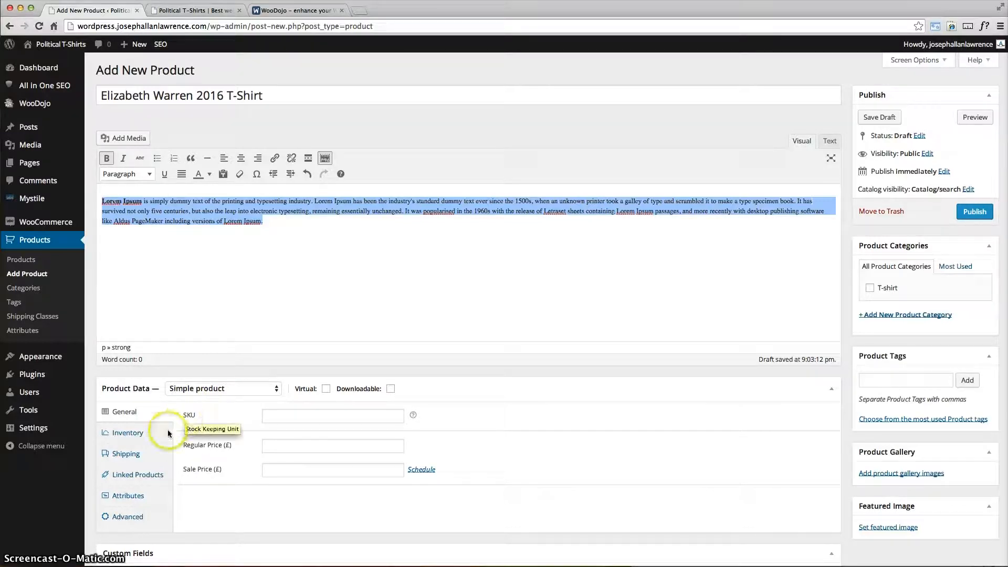
pyautogui.click(521, 253)
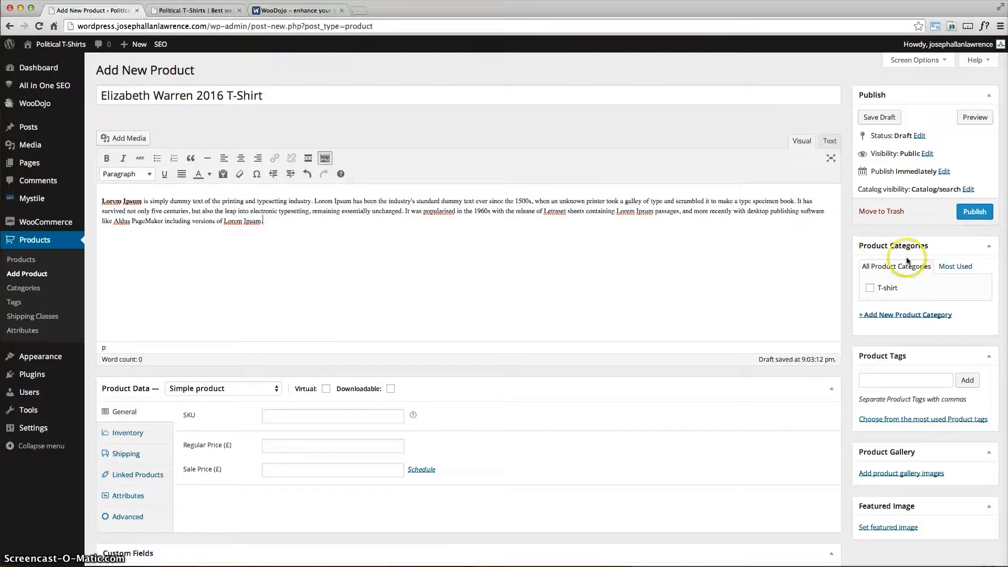
pyautogui.click(888, 315)
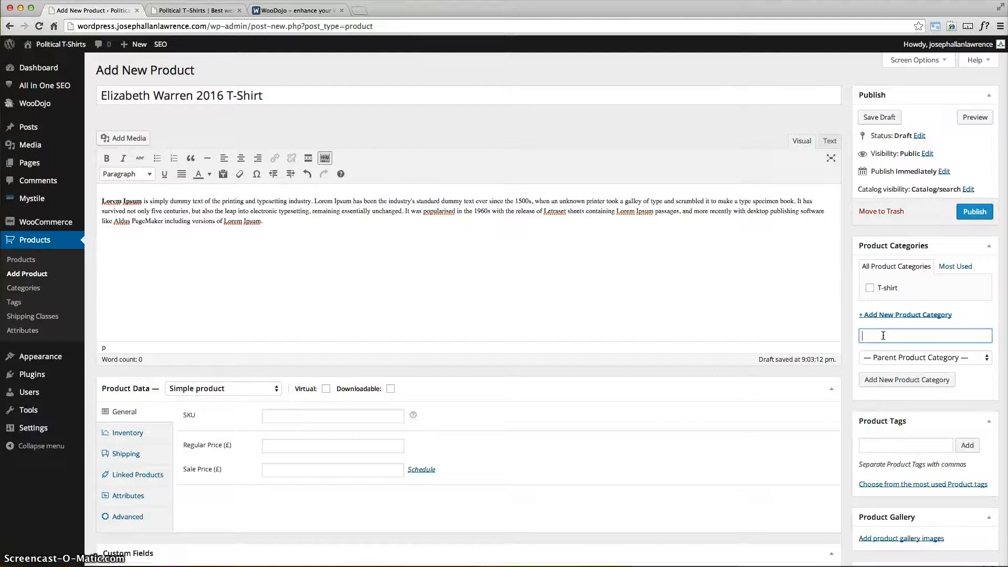
pyautogui.write('Tshirt')
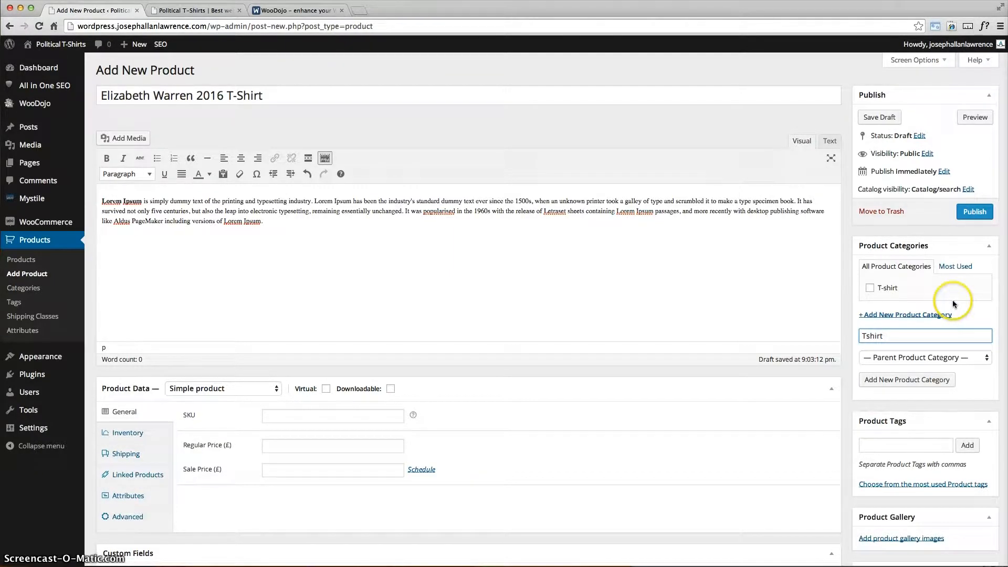
pyautogui.moveTo(901, 336); pyautogui.dragTo(862, 336)
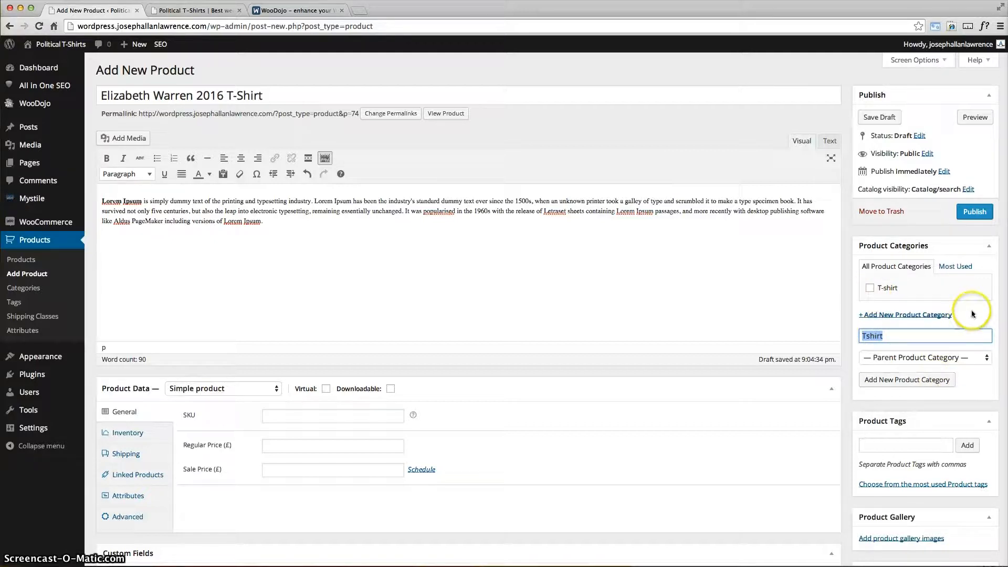
# Assign the product to the existing T-shirt category.
pyautogui.click(870, 288)
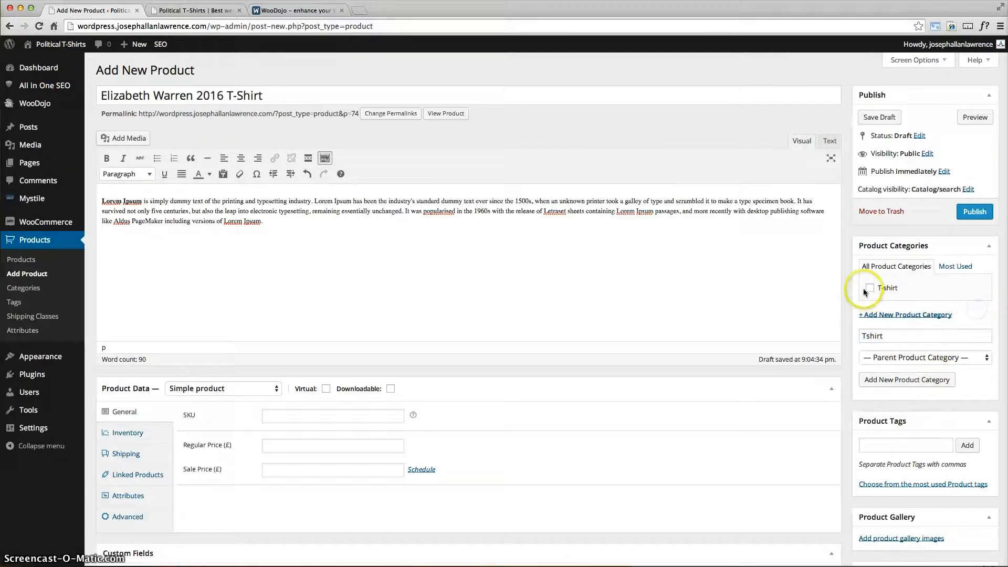
pyautogui.click(880, 290)
# Add the product tags T-shirt, Warren and white.
pyautogui.scroll(-2, 907, 320)
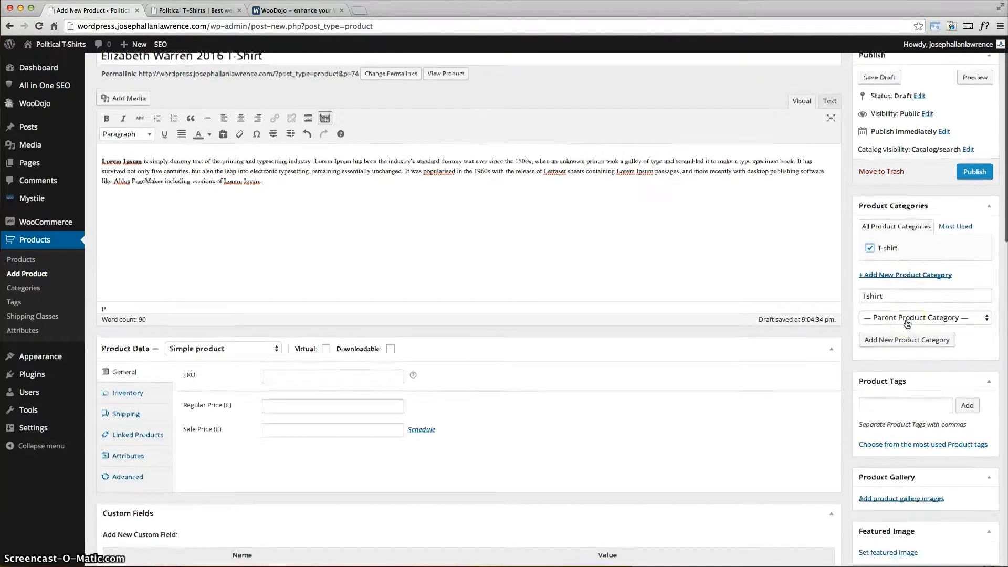
pyautogui.scroll(-2, 908, 324)
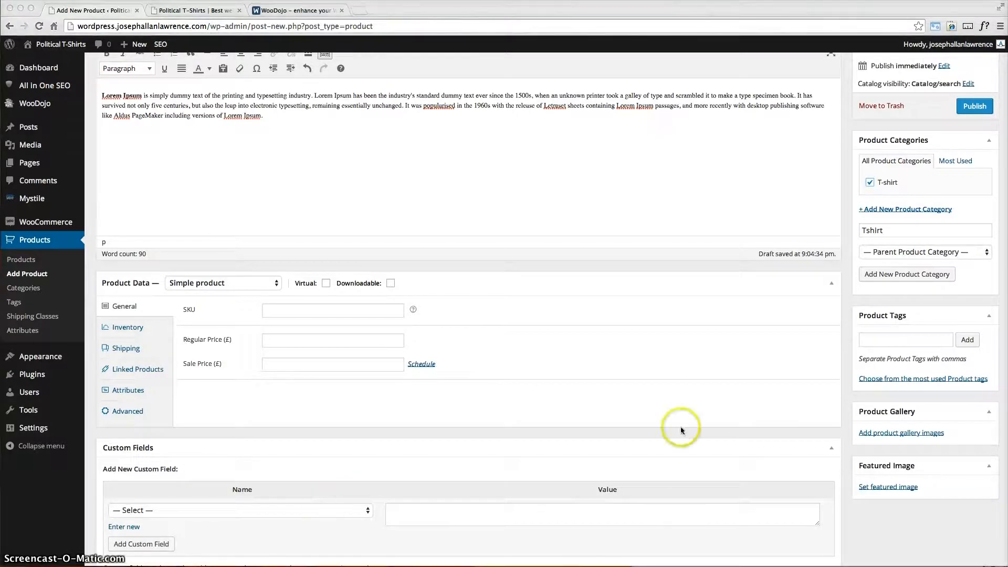
pyautogui.click(901, 346)
pyautogui.click(871, 340)
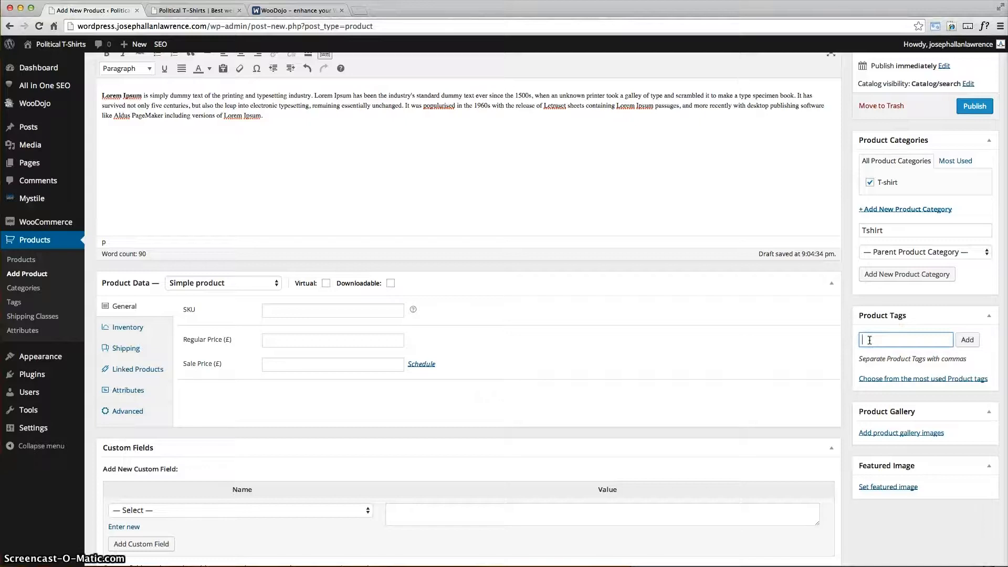
pyautogui.write('T-shir')
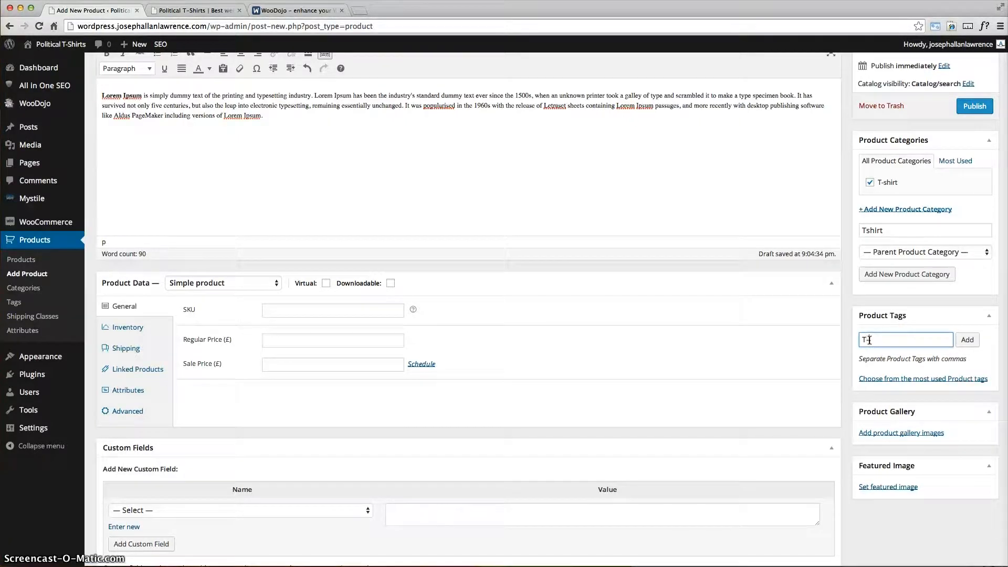
pyautogui.write('t, ')
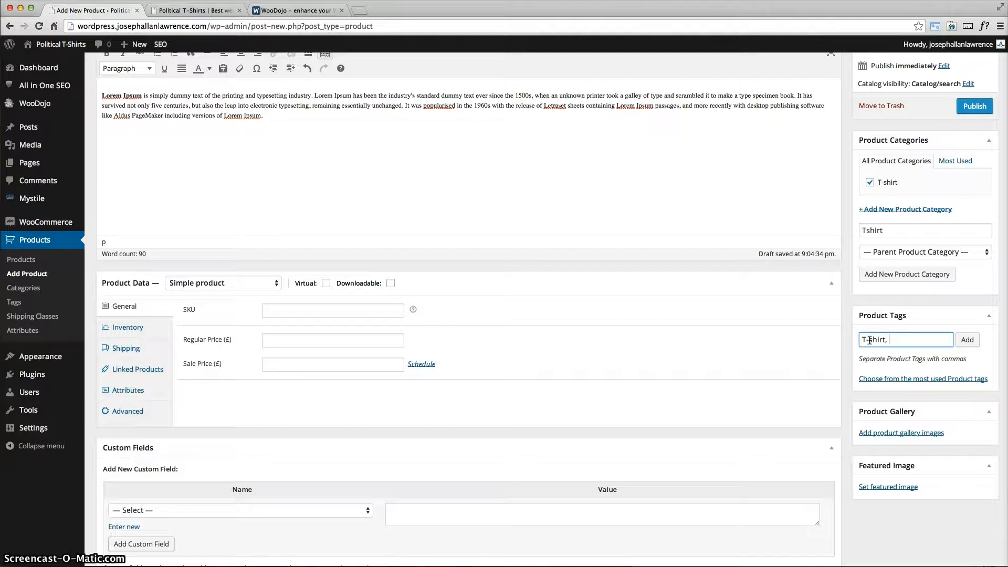
pyautogui.write('Warren, whi')
pyautogui.write('te')
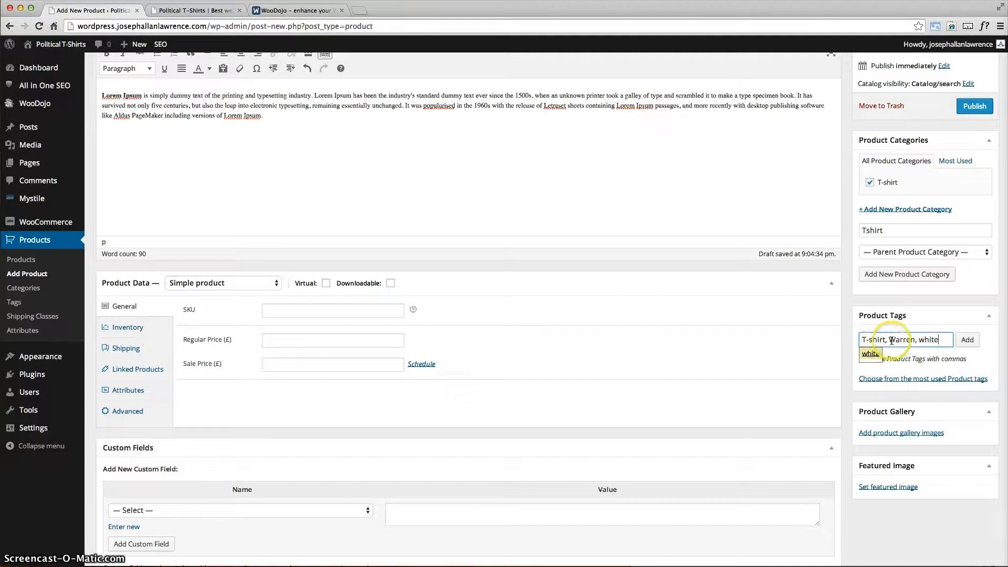
pyautogui.click(907, 367)
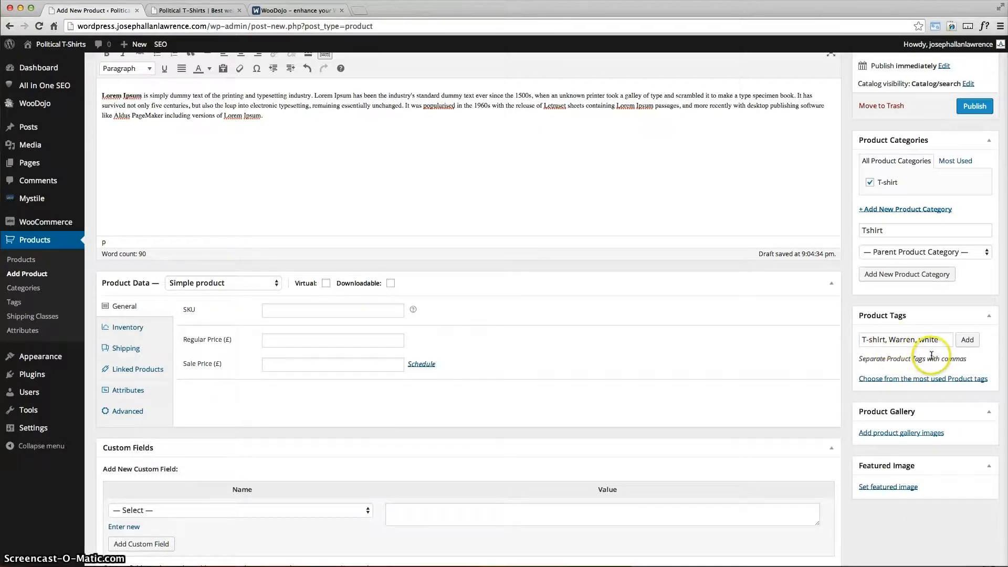
pyautogui.click(971, 342)
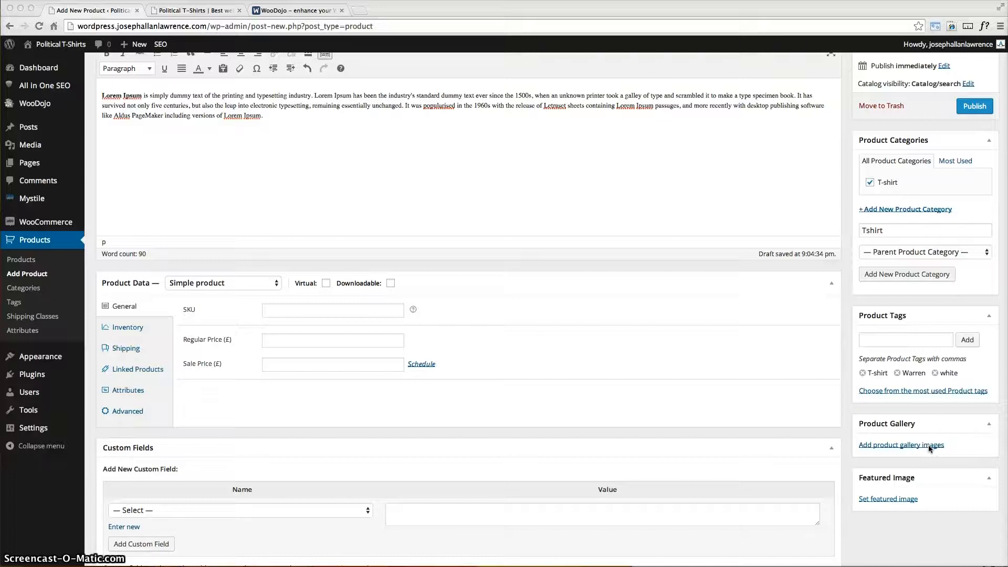
# Upload warren-front.png for the product's featured image and change its title to "warren tshirt".
pyautogui.click(897, 499)
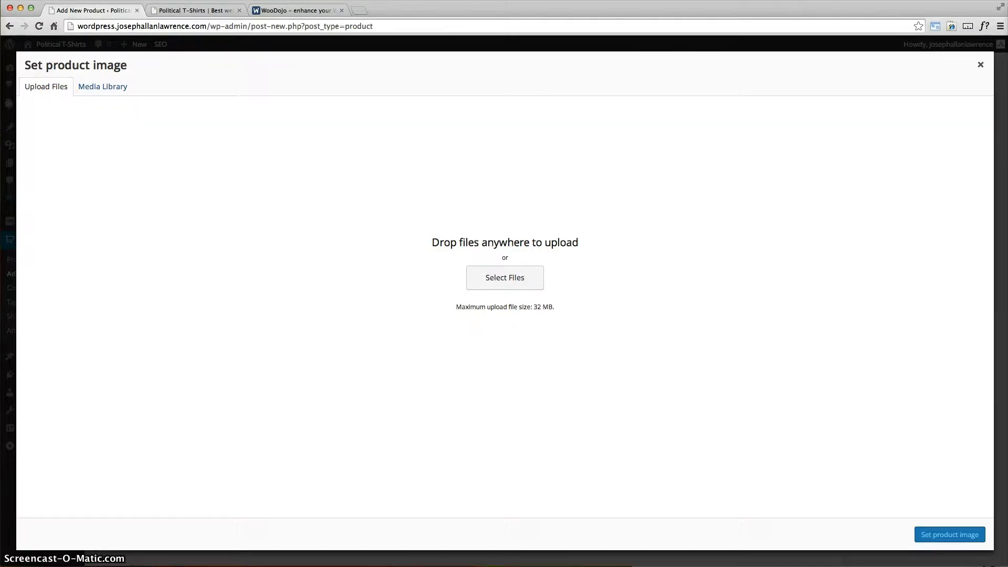
pyautogui.moveTo(781, 166); pyautogui.dragTo(599, 256)
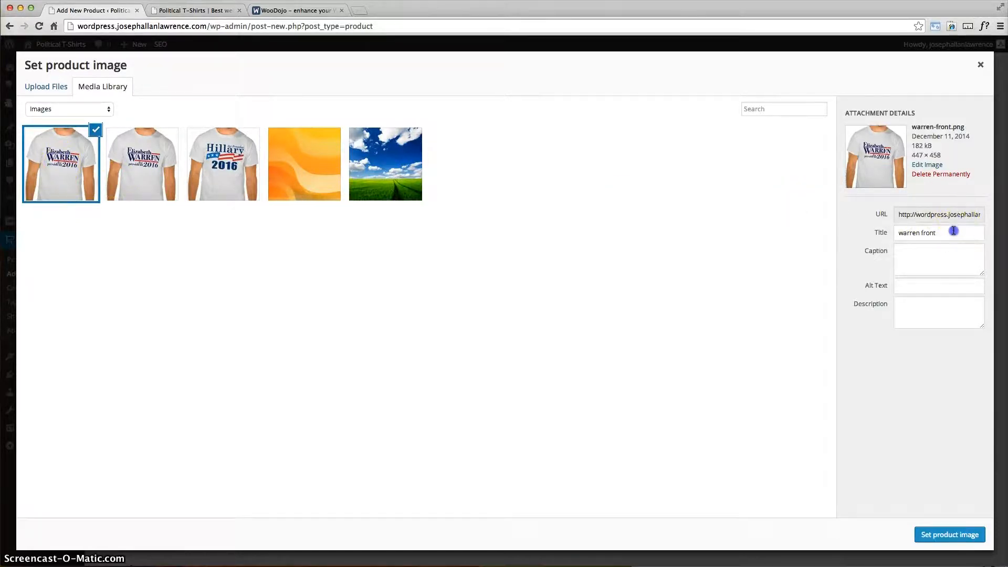
pyautogui.moveTo(951, 233); pyautogui.dragTo(822, 225)
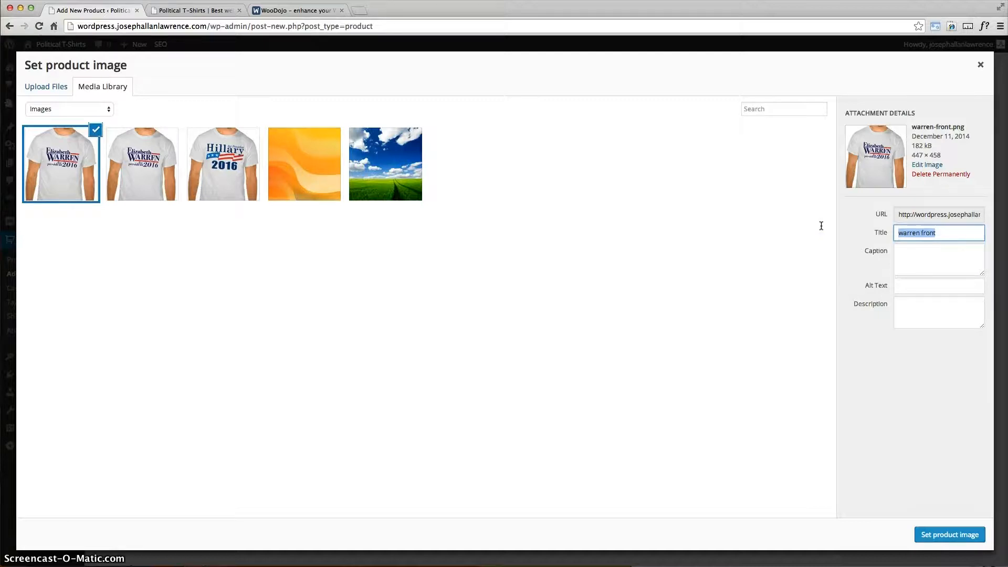
pyautogui.write('warren tshirt')
# Copy the image title "warren tshirt" into the alt text and set the image as the product image.
pyautogui.moveTo(946, 235); pyautogui.dragTo(855, 226)
pyautogui.press('super+c')
pyautogui.click(951, 287)
pyautogui.press('super+v')
pyautogui.click(906, 265)
pyautogui.click(903, 284)
pyautogui.moveTo(957, 288); pyautogui.dragTo(903, 286)
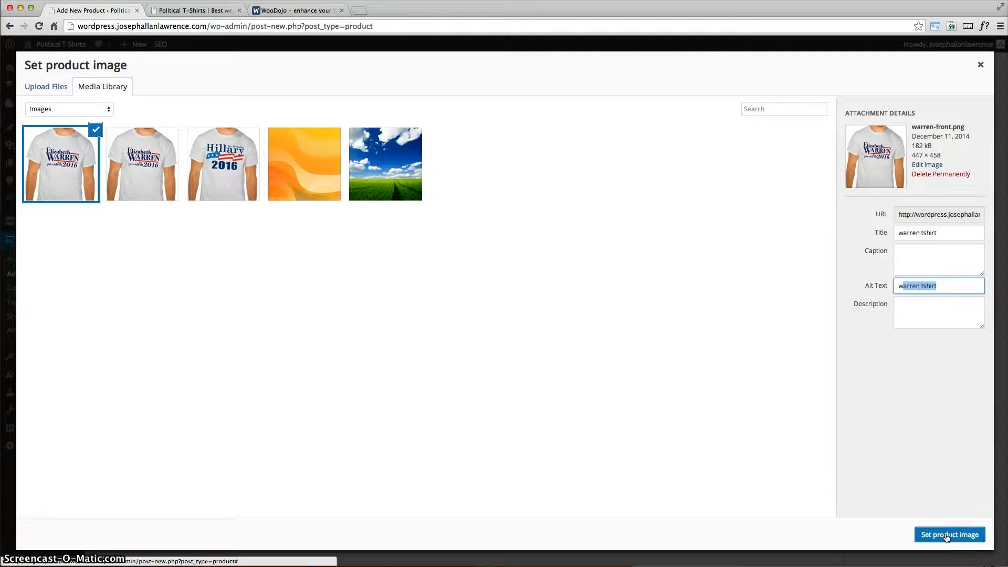
pyautogui.click(947, 536)
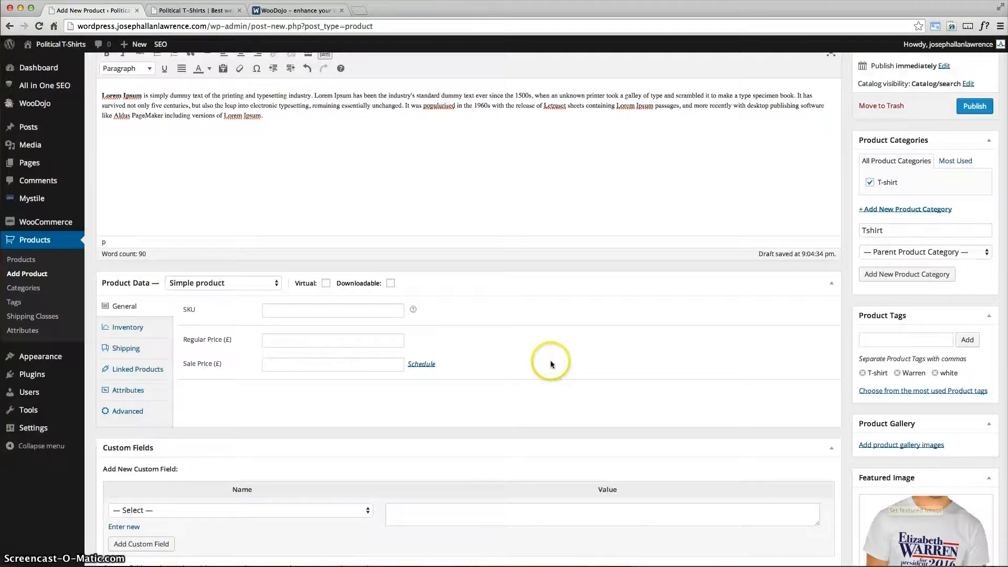
# Keep the product type as Simple product and set the regular price to 25.
pyautogui.scroll(-5, 603, 363)
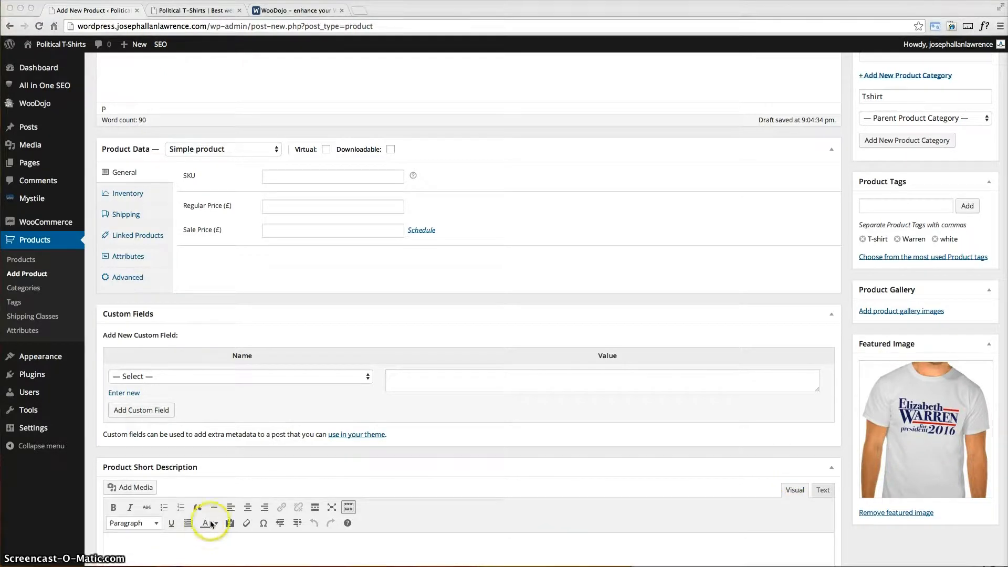
pyautogui.scroll(4, 244, 494)
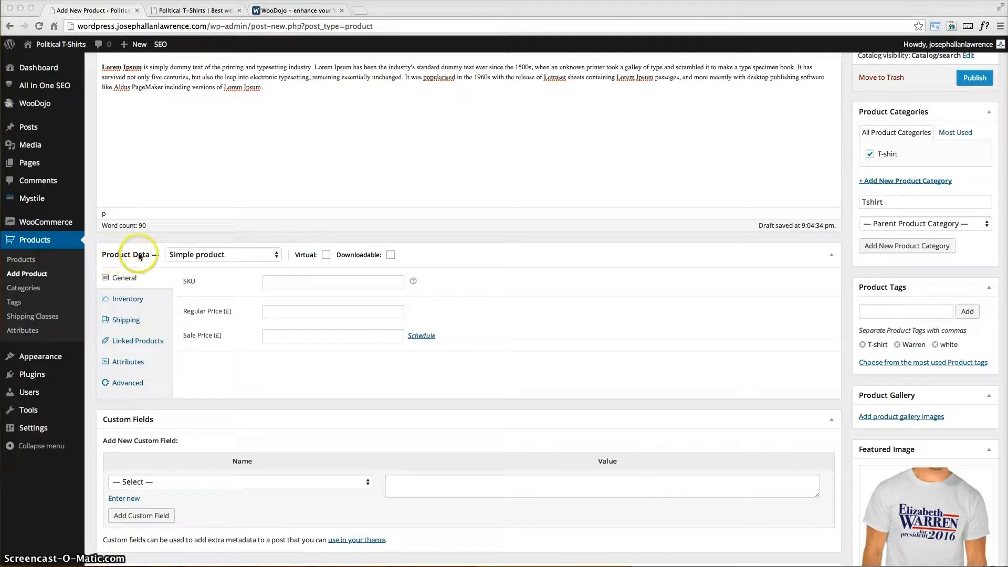
pyautogui.click(218, 256)
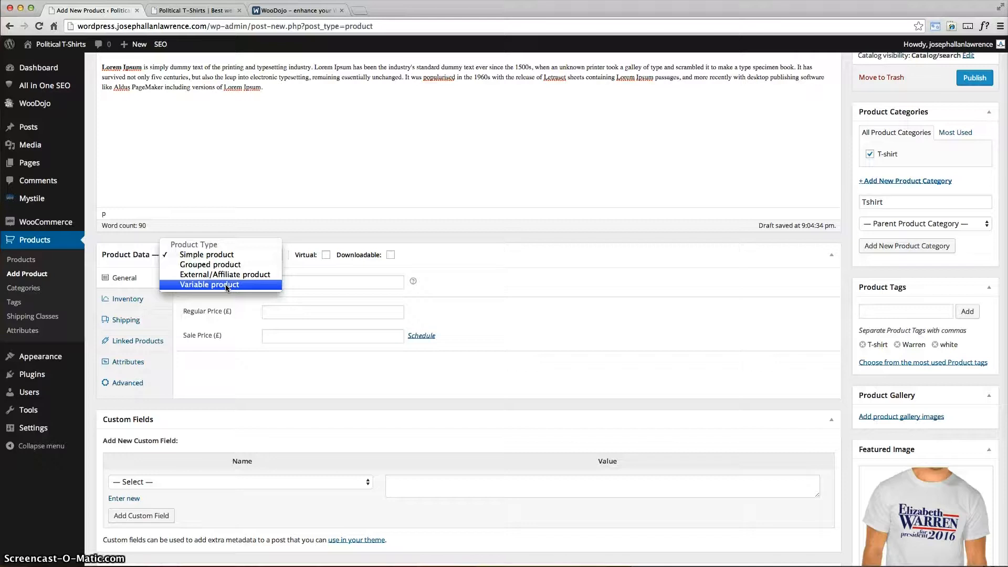
pyautogui.click(457, 264)
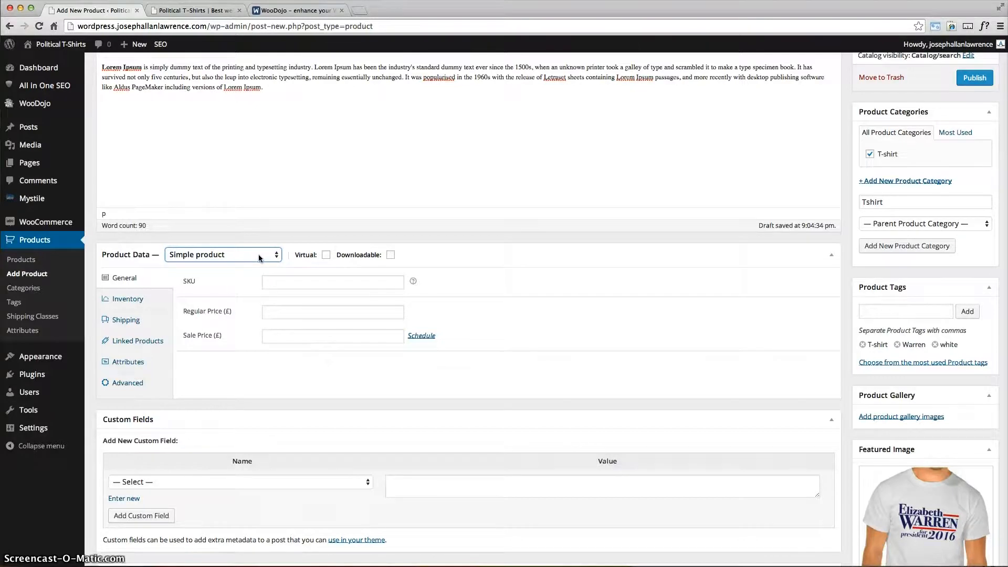
pyautogui.click(275, 314)
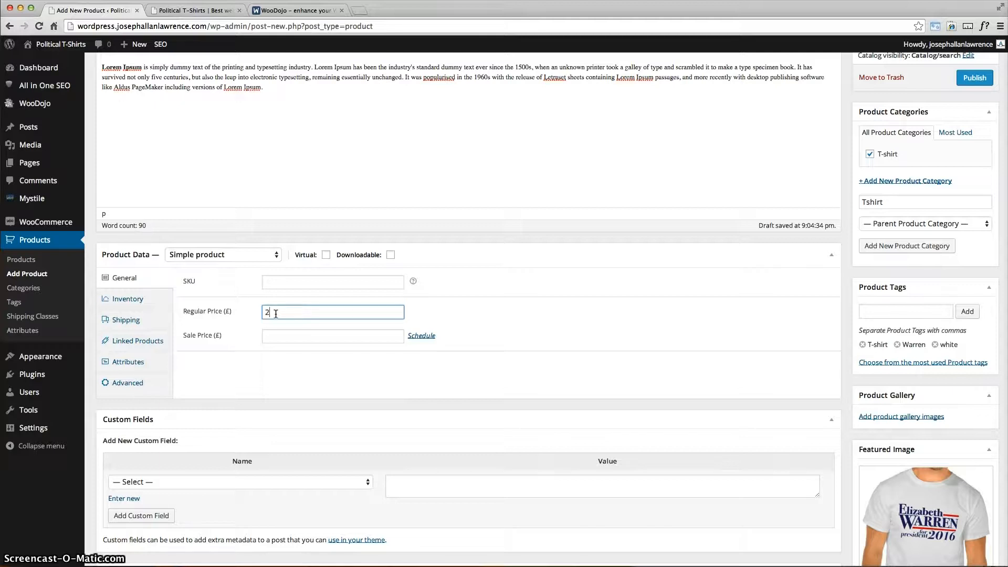
pyautogui.click(233, 314)
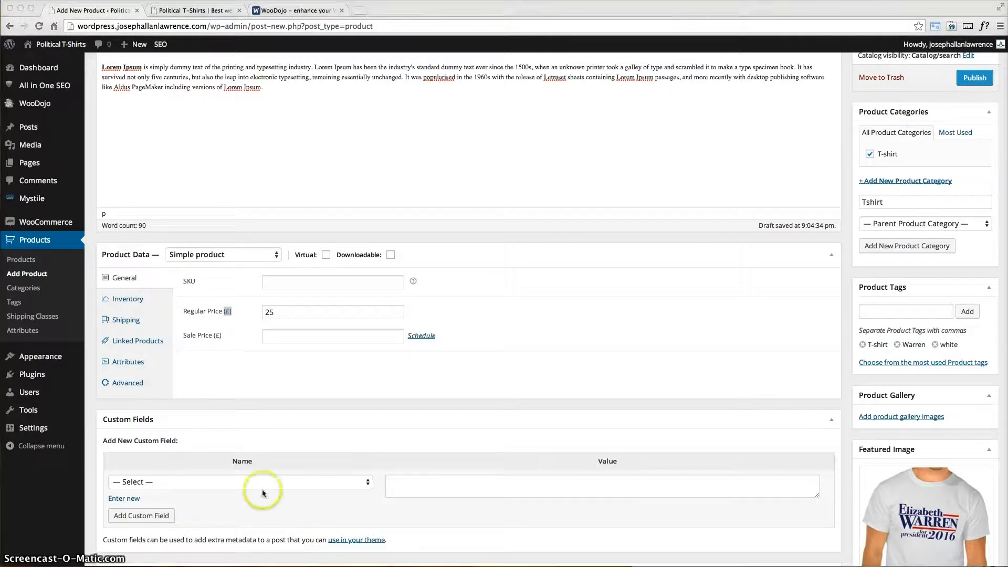
# Enter a sale price of 20 for the product and clear it again.
pyautogui.moveTo(225, 339); pyautogui.dragTo(181, 337)
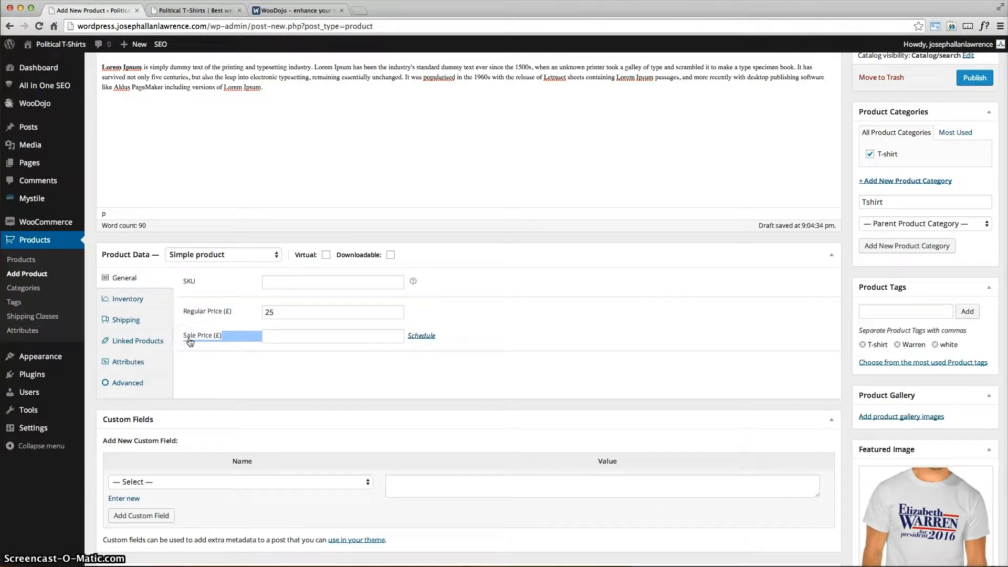
pyautogui.click(353, 339)
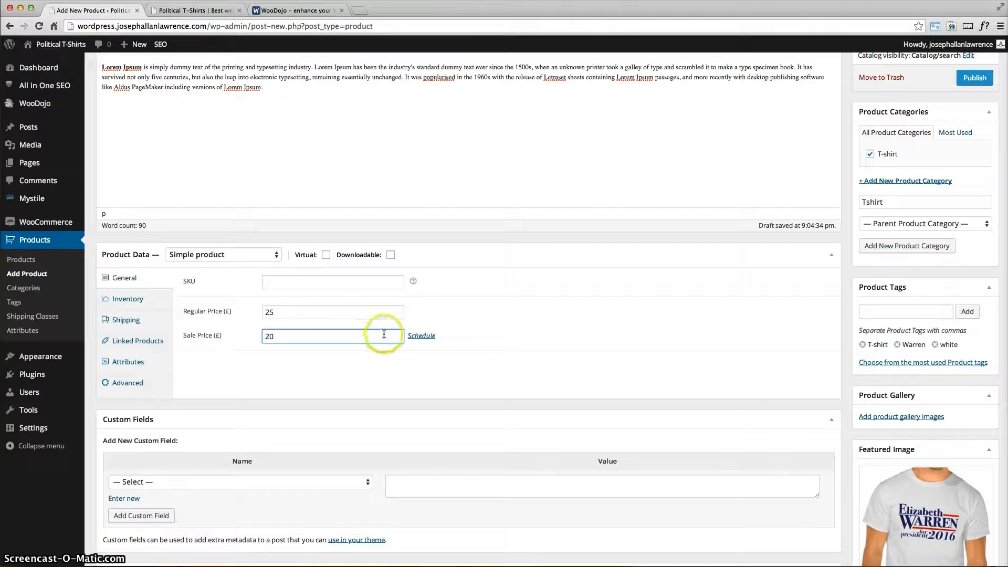
pyautogui.moveTo(340, 336); pyautogui.dragTo(248, 337)
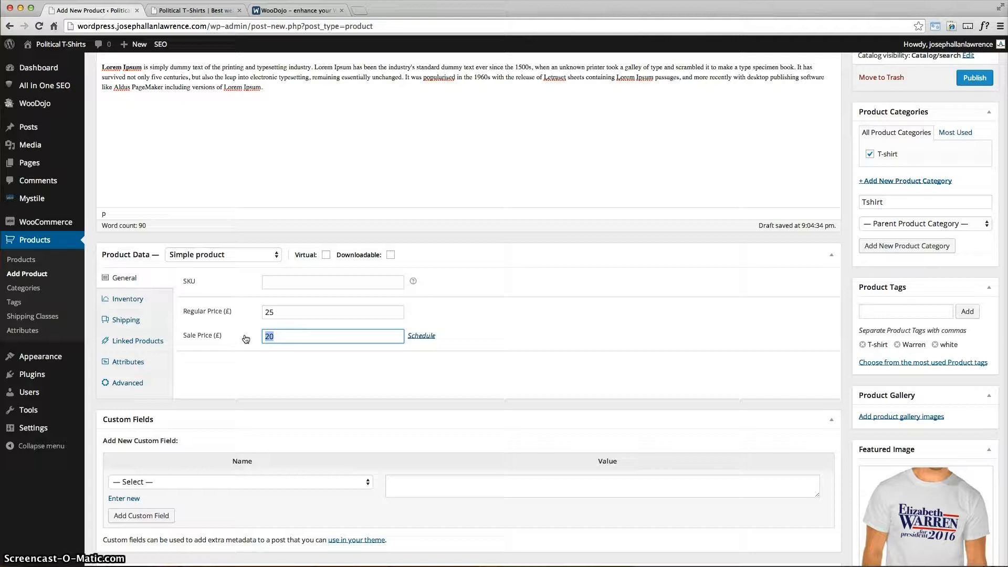
pyautogui.click(238, 556)
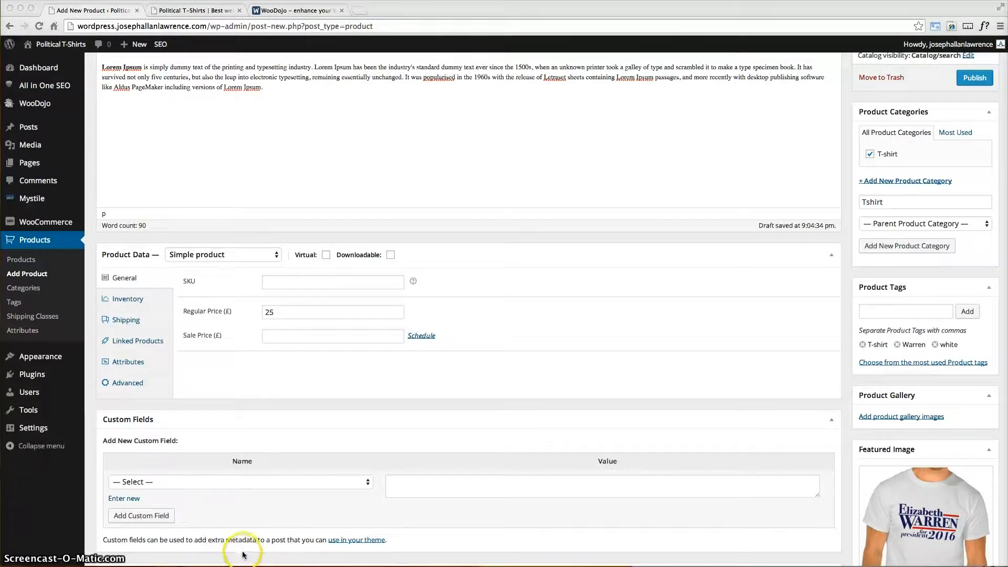
# Add a custom product attribute named Color with the value White, make it visible on the product page and save the attributes.
pyautogui.click(125, 364)
pyautogui.click(125, 364)
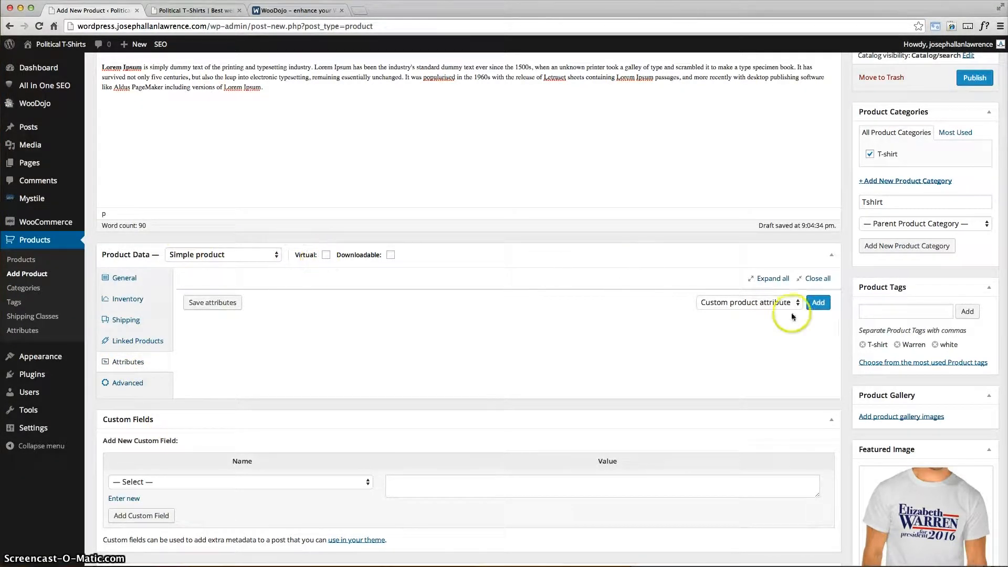
pyautogui.click(819, 303)
pyautogui.click(257, 342)
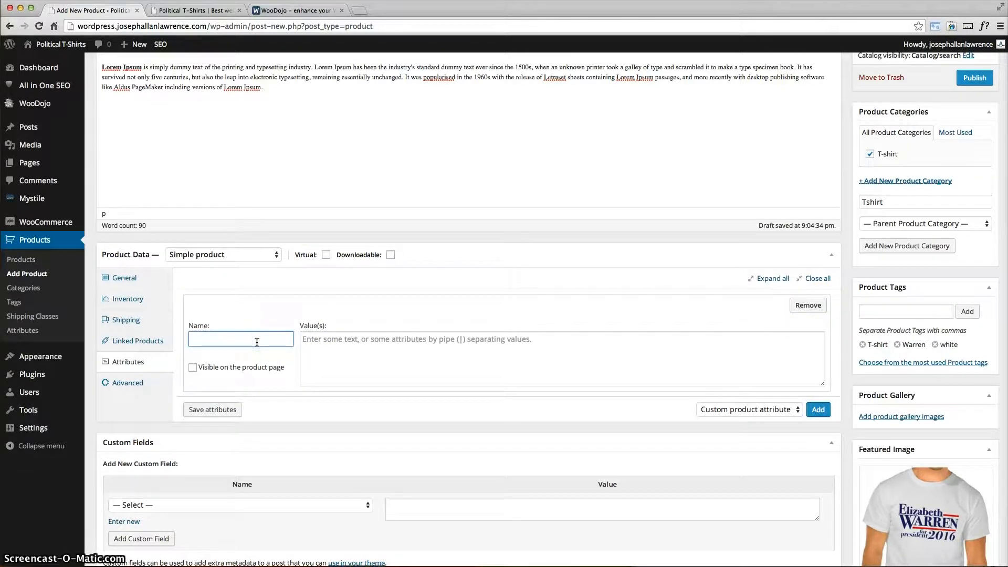
pyautogui.write('Color')
pyautogui.click(358, 349)
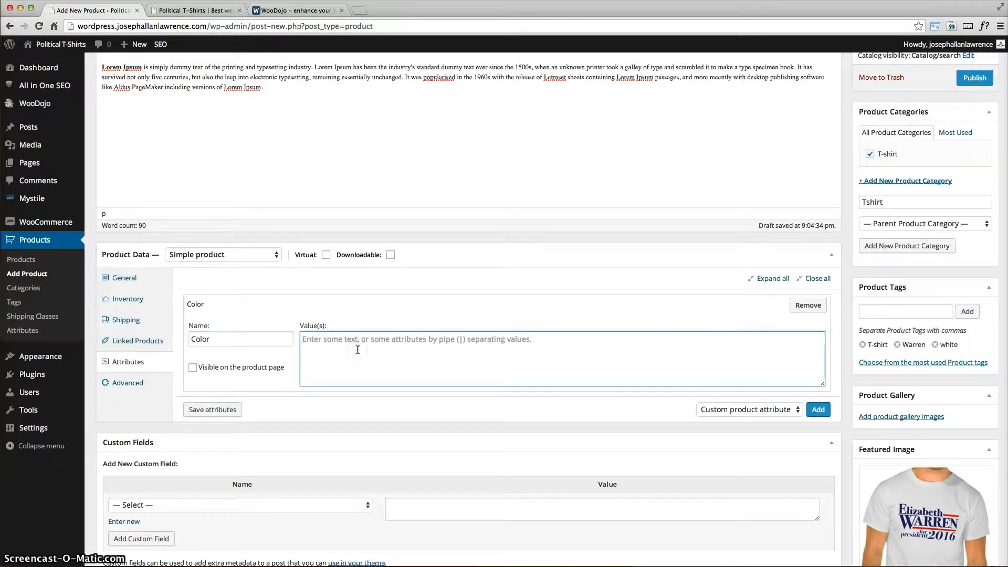
pyautogui.write('White')
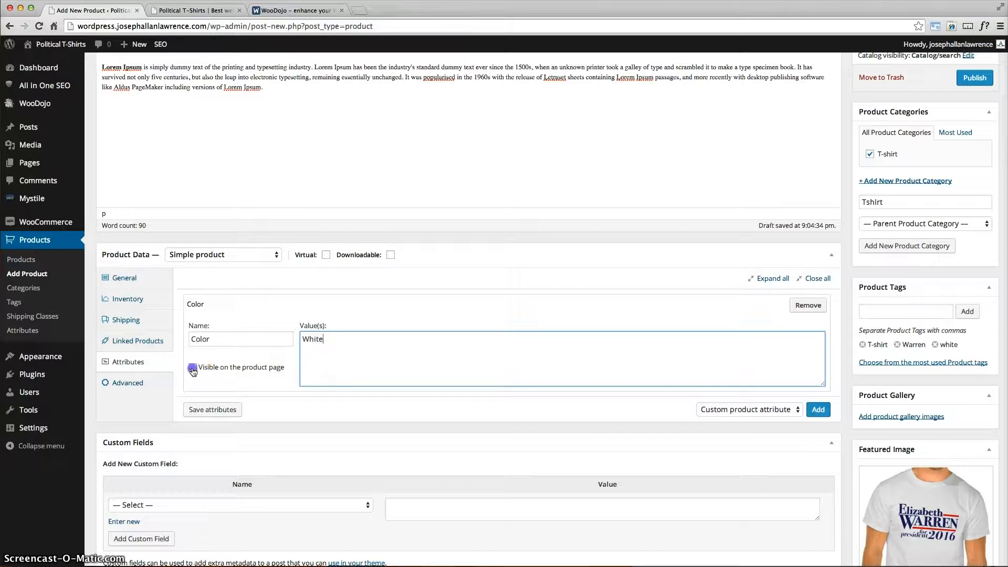
pyautogui.click(193, 367)
pyautogui.click(226, 412)
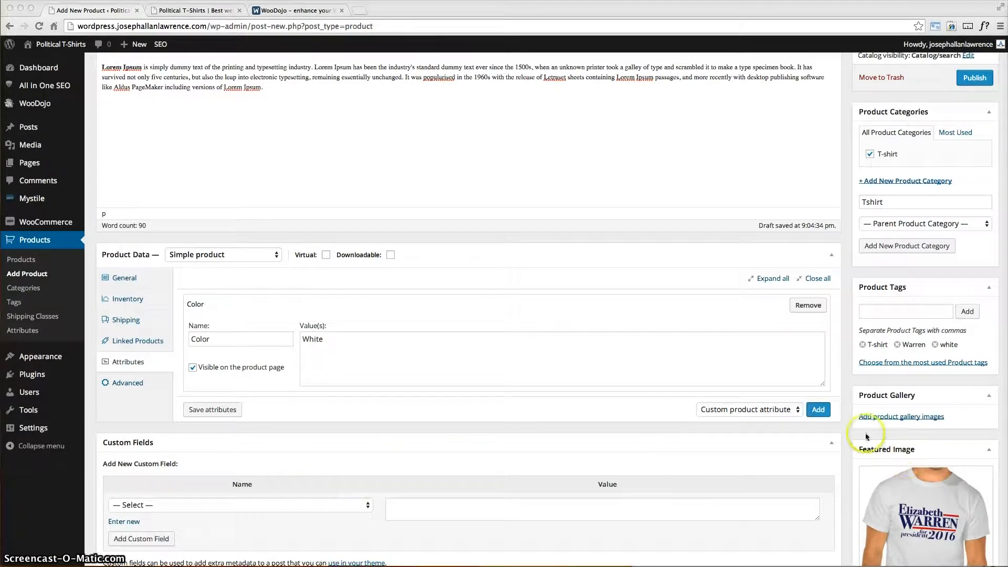
# Add a second custom attribute named Size with the value "One size fits all", visible on the product page, and save the attributes.
pyautogui.click(823, 412)
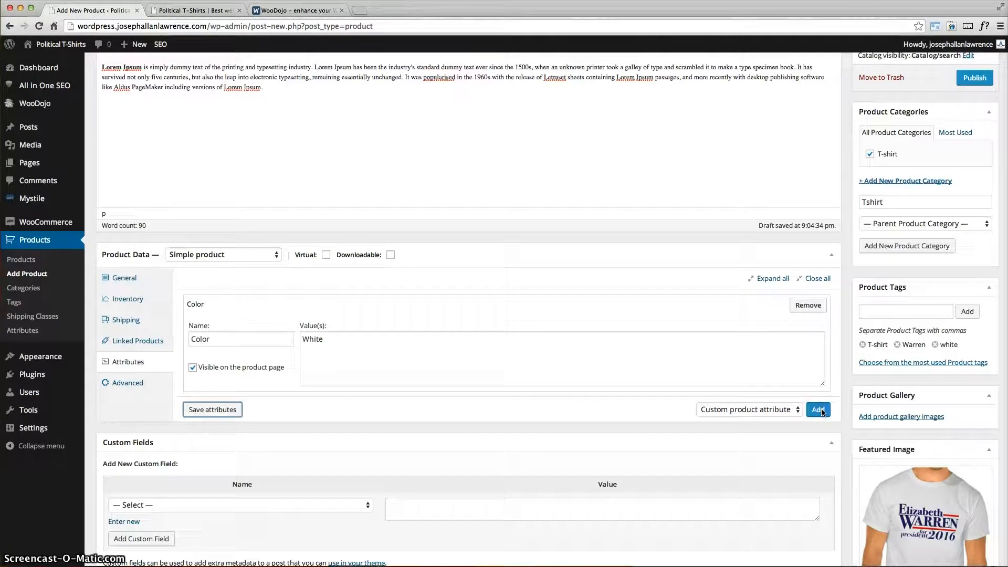
pyautogui.click(821, 411)
pyautogui.click(236, 440)
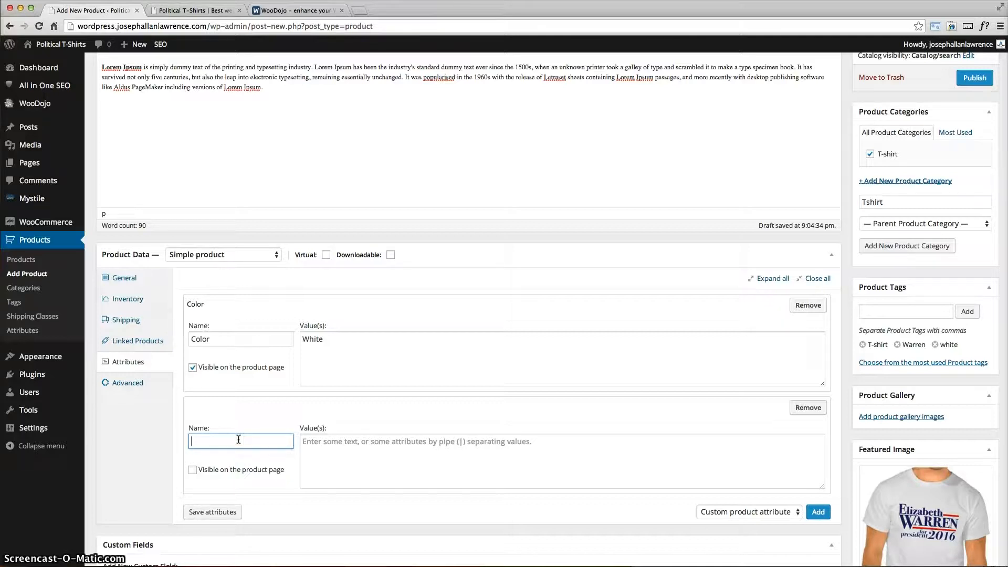
pyautogui.write('Size')
pyautogui.click(366, 454)
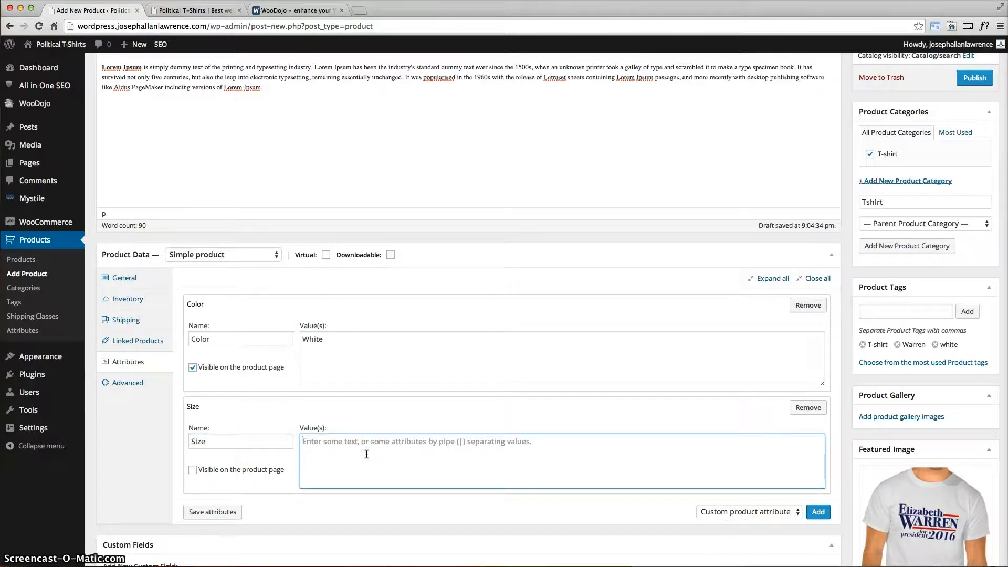
pyautogui.write('One Size fits all')
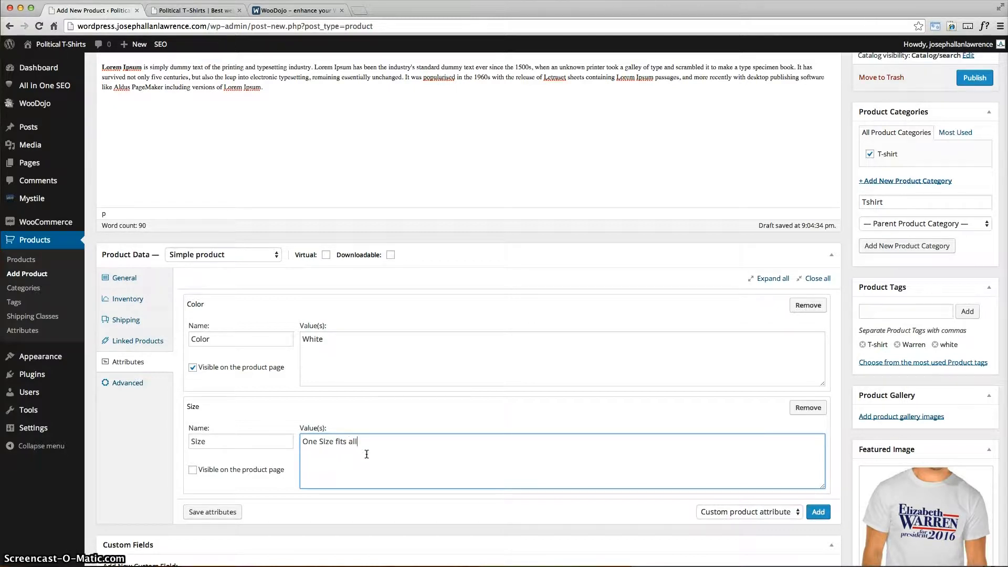
pyautogui.click(323, 441)
pyautogui.click(193, 470)
pyautogui.click(221, 514)
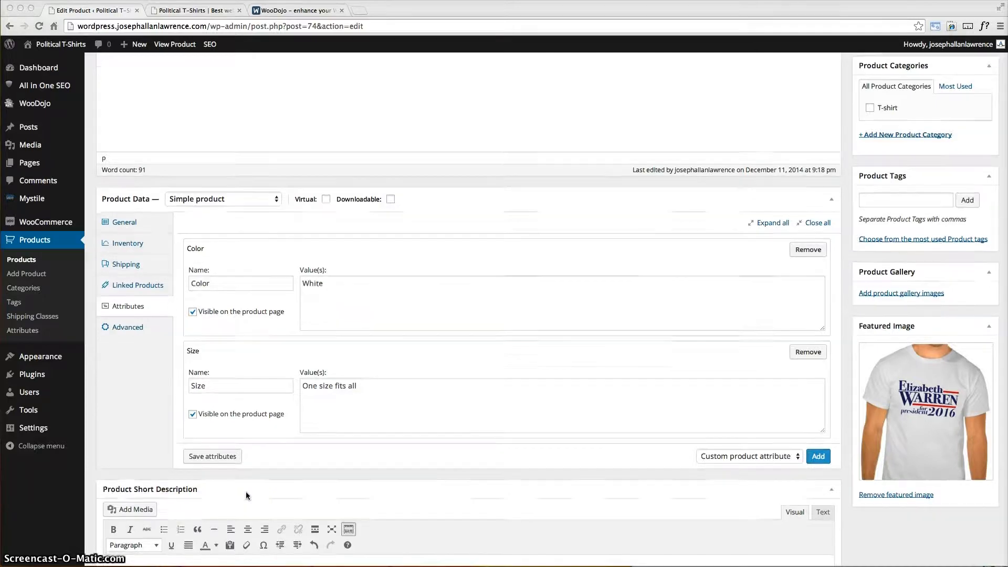
# Copy the description's first sentence, "Lorem Ipsum is simply dummy text of the printing and typesetting industry.", into the product short description.
pyautogui.scroll(-3, 245, 491)
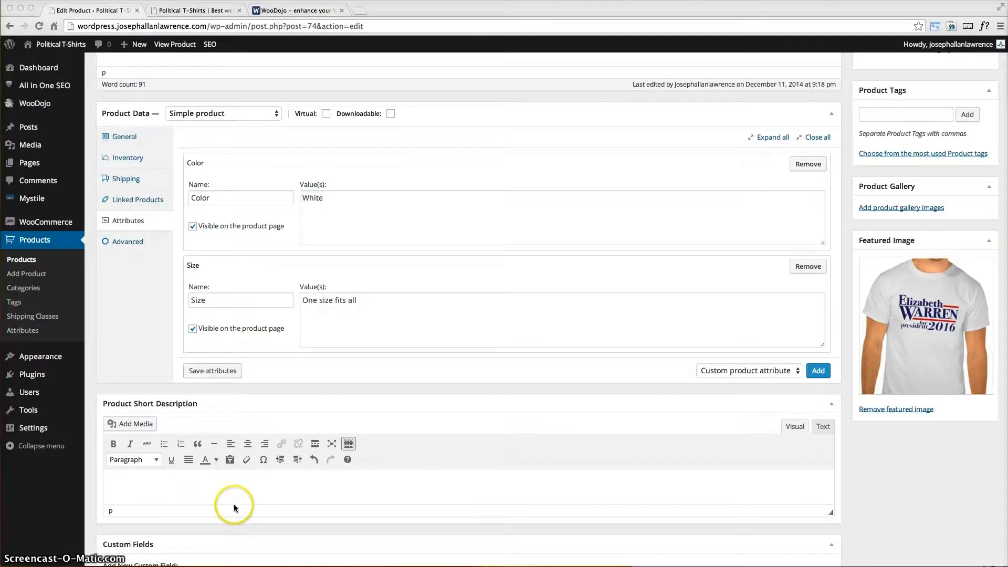
pyautogui.scroll(9, 234, 504)
pyautogui.scroll(2, 248, 492)
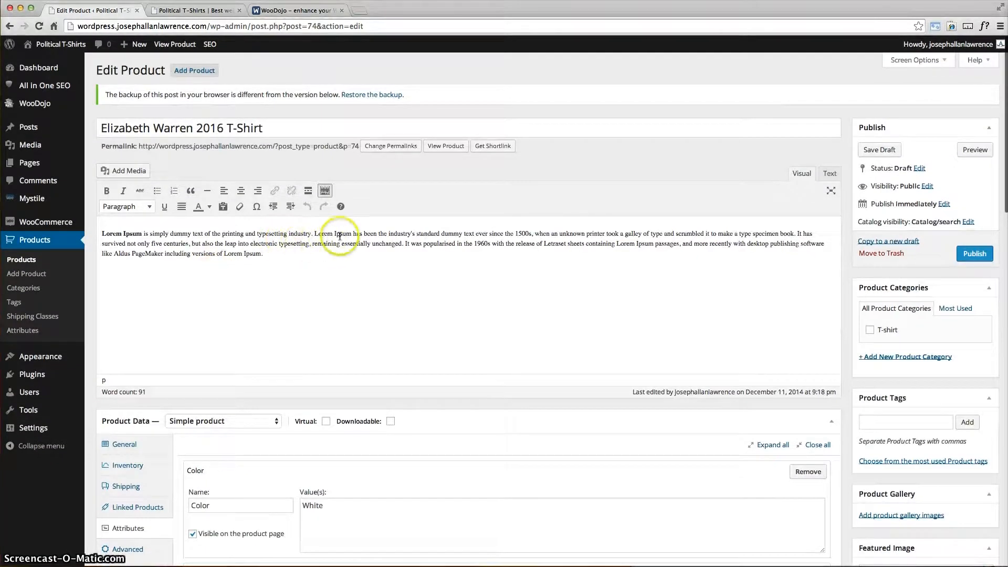
pyautogui.moveTo(314, 234); pyautogui.dragTo(101, 234)
pyautogui.press('super+c')
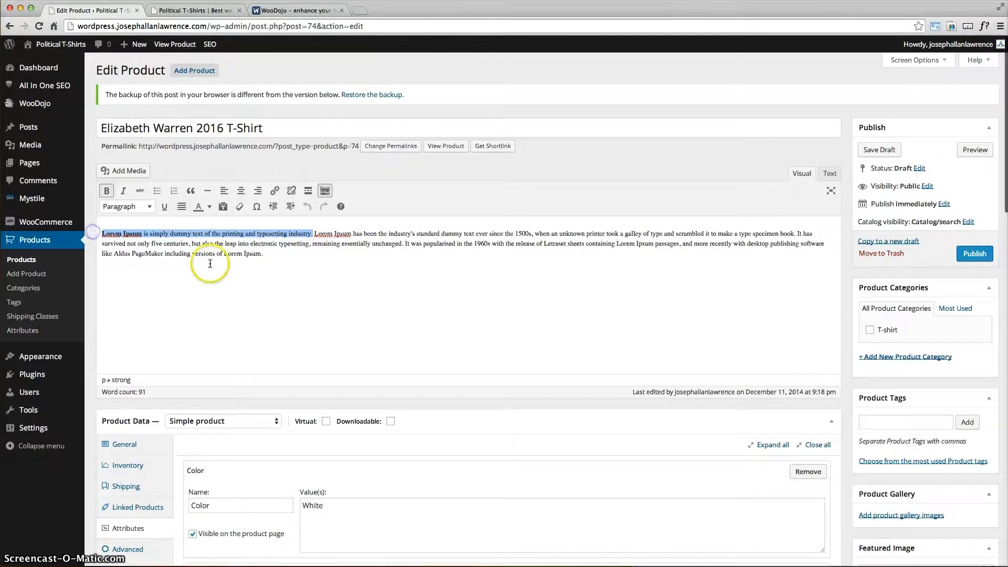
pyautogui.scroll(-14, 269, 263)
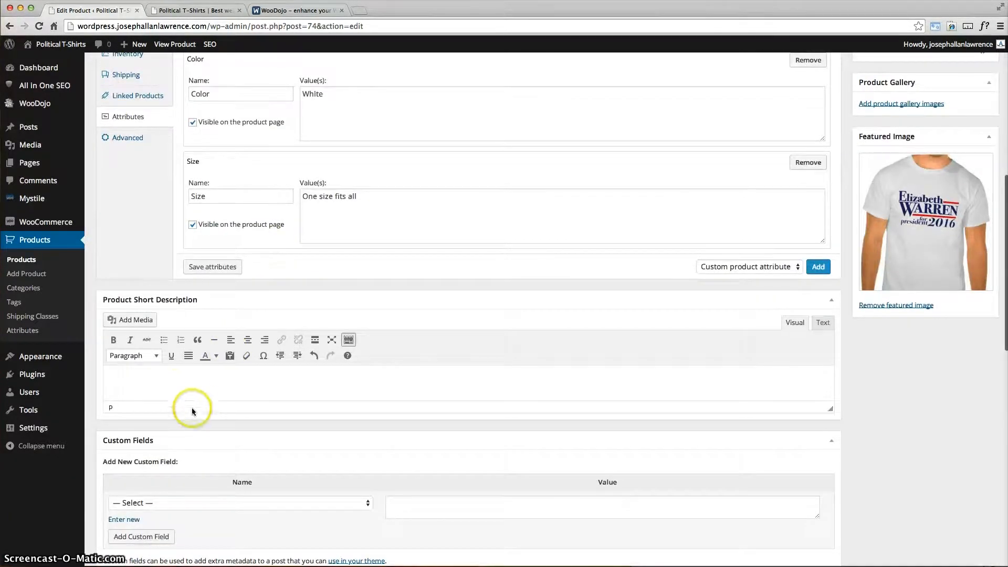
pyautogui.click(171, 387)
pyautogui.press('super+v')
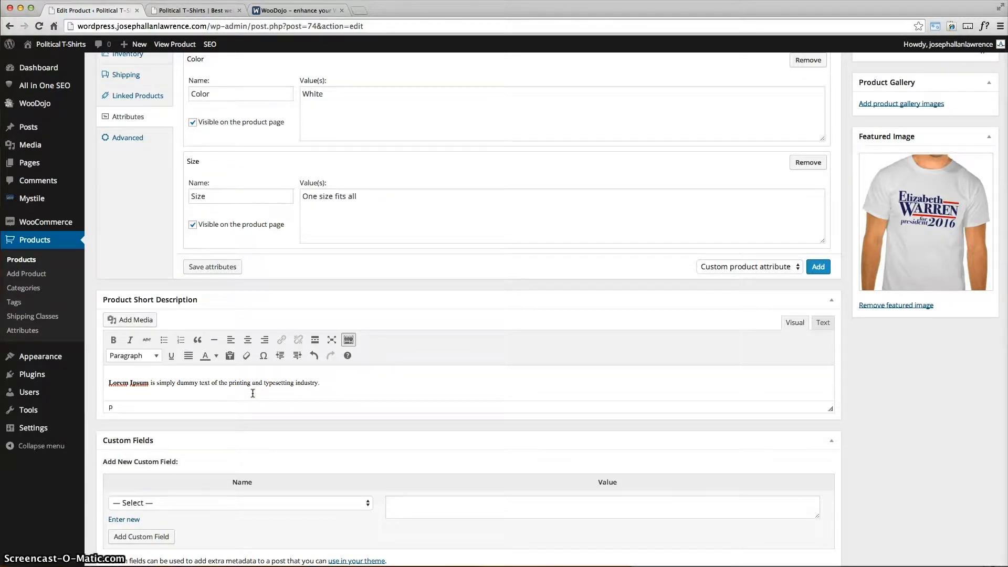
# Update the Elizabeth Warren 2016 T-Shirt product and open its page in the store.
pyautogui.scroll(-5, 322, 391)
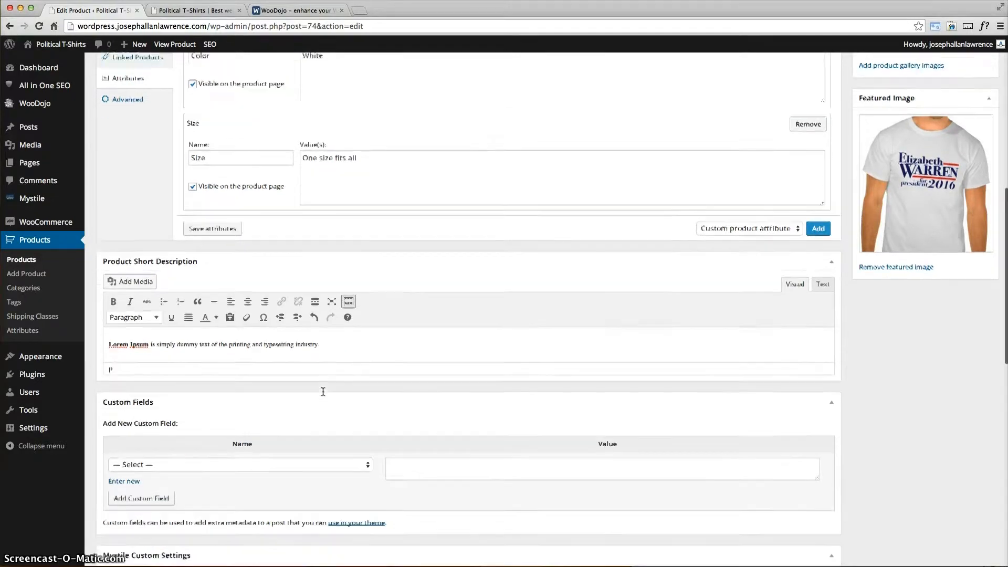
pyautogui.scroll(-3, 323, 392)
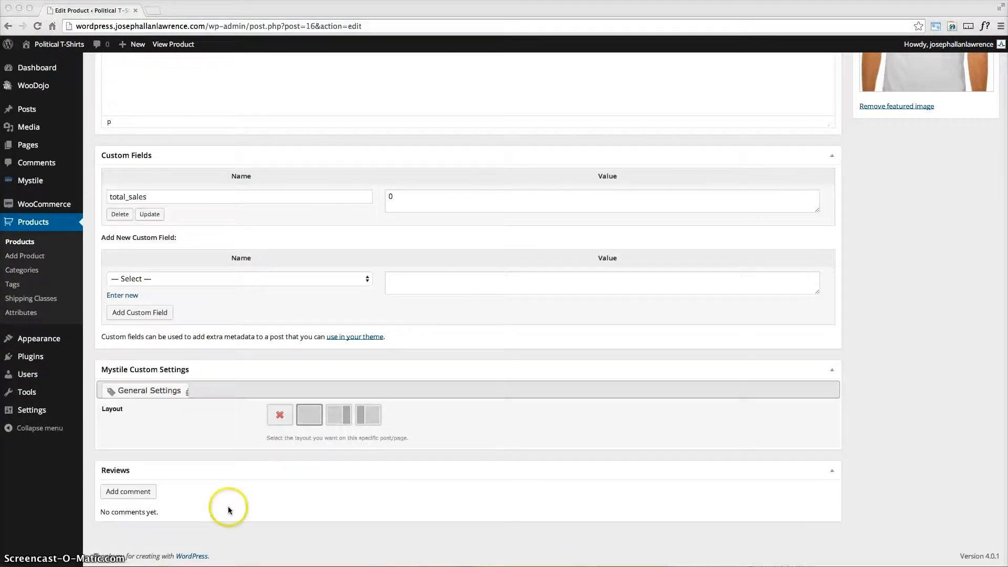
pyautogui.scroll(3, 228, 506)
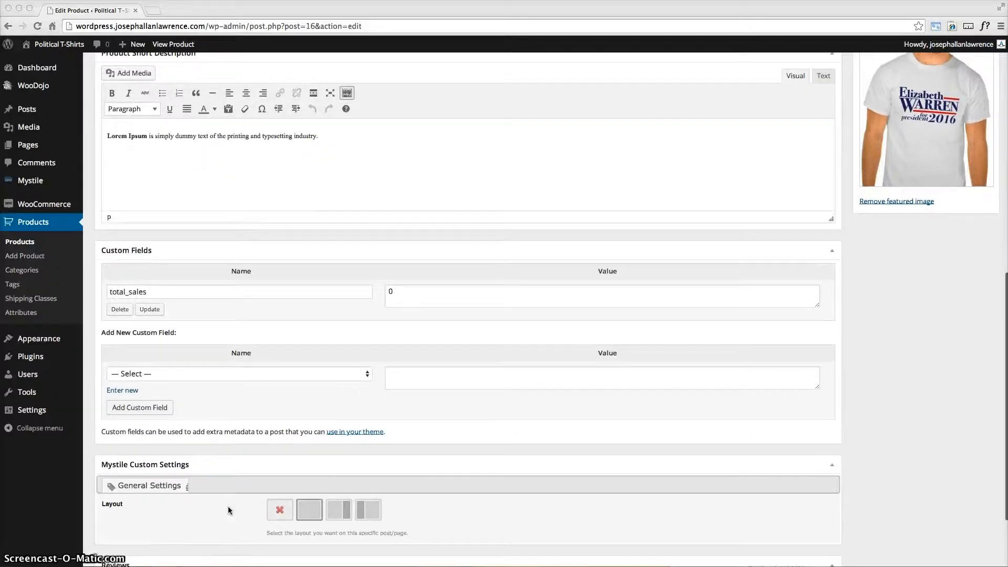
pyautogui.scroll(10, 228, 506)
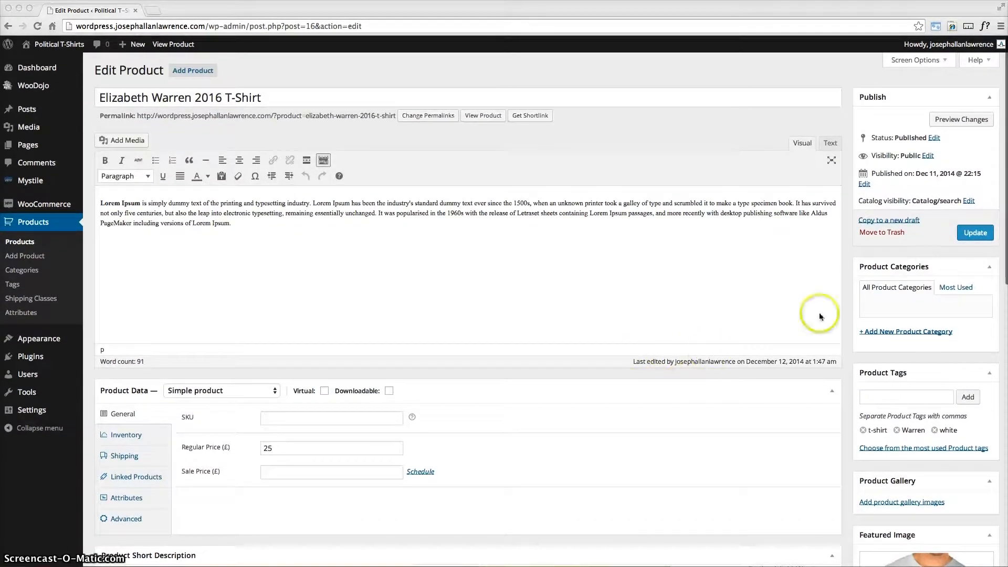
pyautogui.click(977, 236)
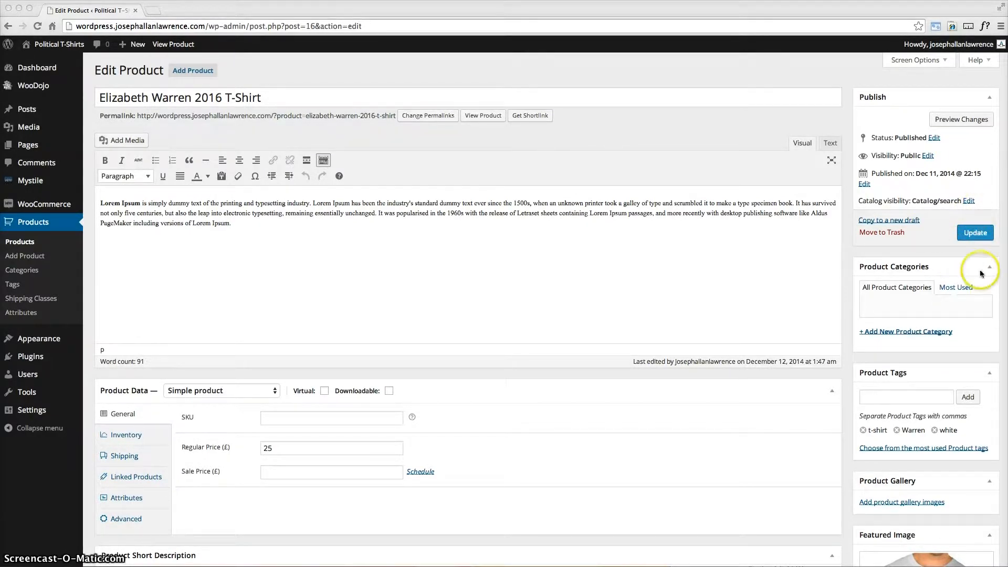
pyautogui.click(976, 233)
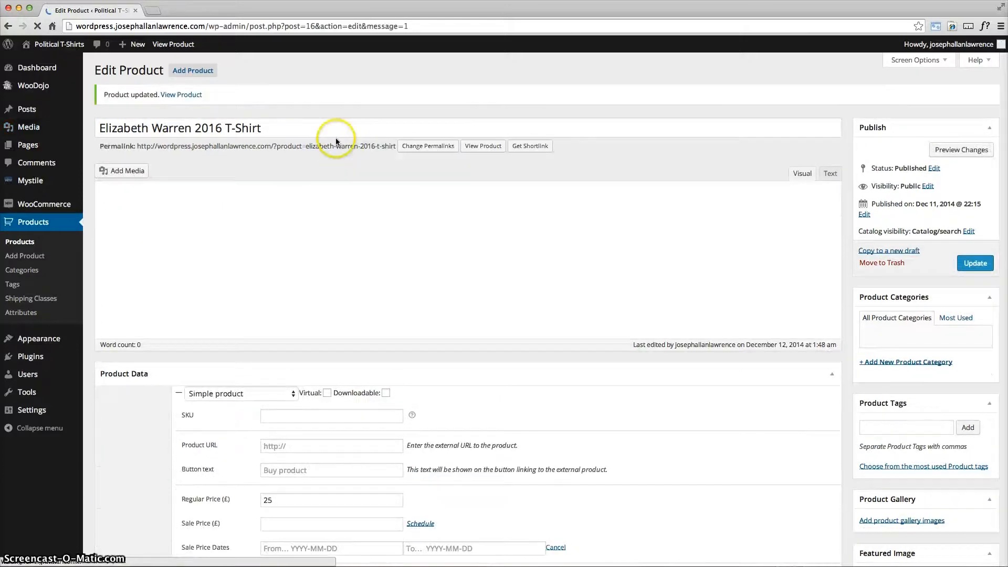
pyautogui.click(177, 96)
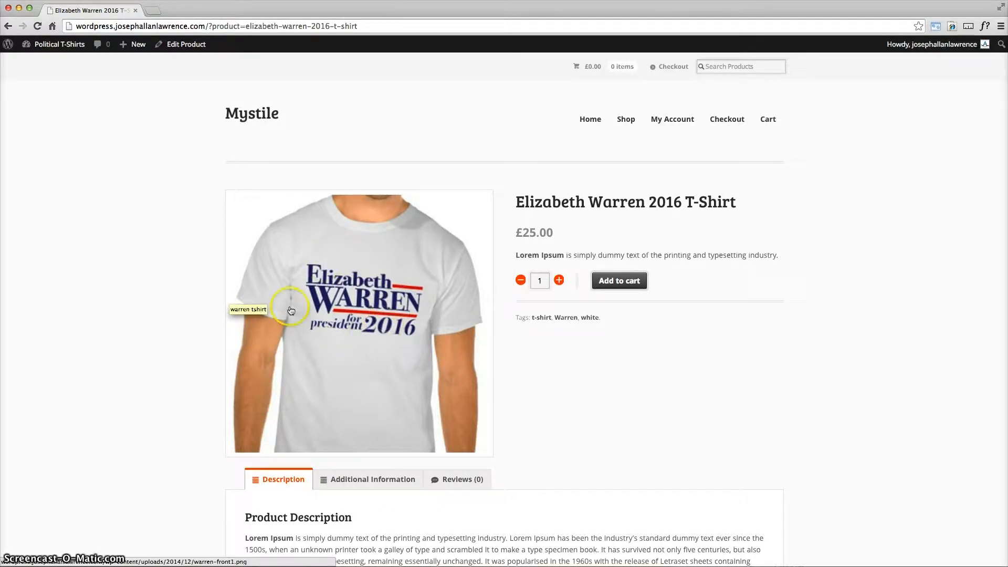
# View the enlarged product image, close it, and review the product's title, short description, tags and full description.
pyautogui.click(422, 283)
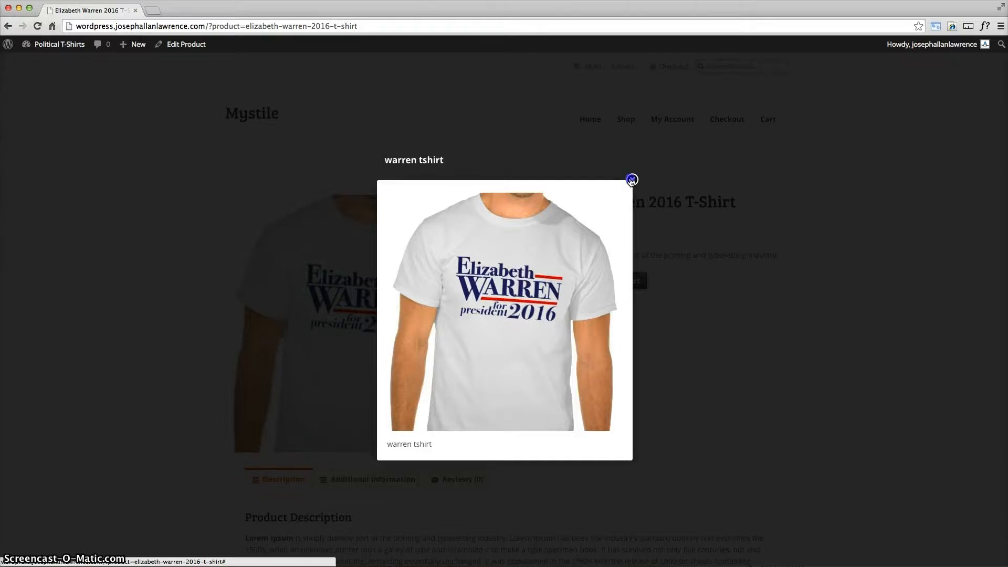
pyautogui.click(632, 180)
pyautogui.moveTo(516, 202); pyautogui.dragTo(717, 203)
pyautogui.moveTo(592, 236); pyautogui.dragTo(769, 253)
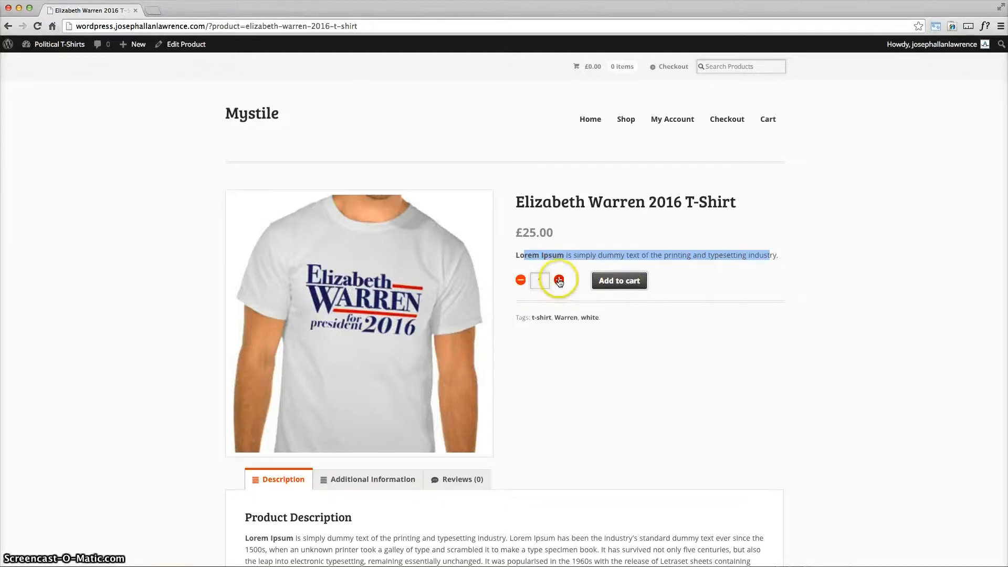
pyautogui.moveTo(524, 319); pyautogui.dragTo(601, 319)
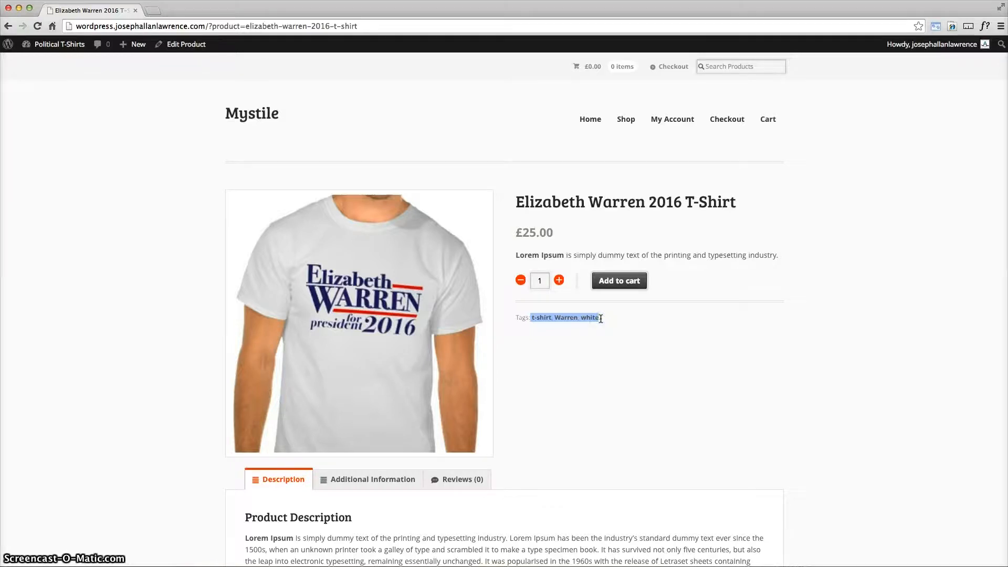
pyautogui.scroll(-3, 601, 317)
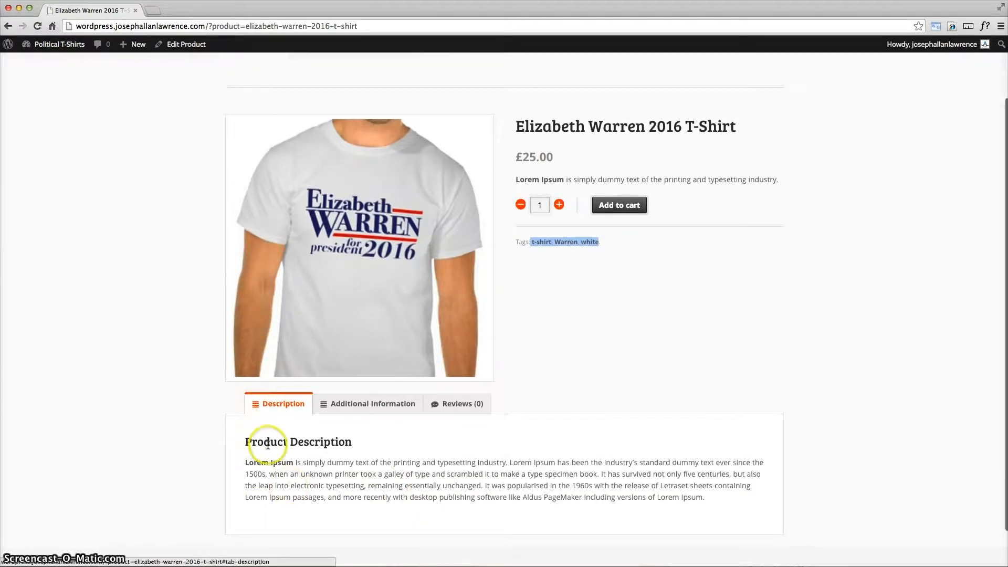
pyautogui.moveTo(282, 442); pyautogui.dragTo(361, 478)
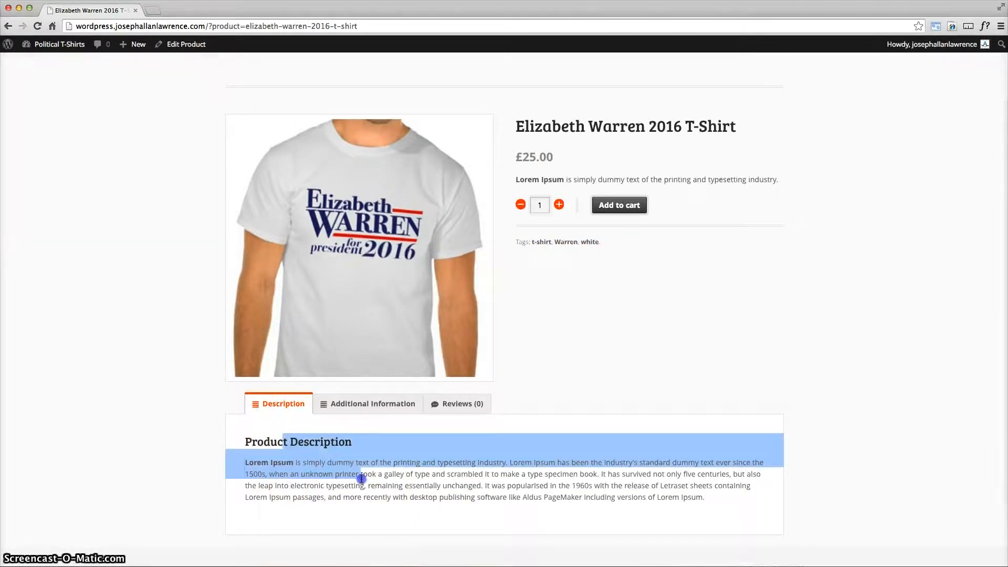
# Examine the product's additional information with its attributes, and the reviews section with its review form.
pyautogui.click(373, 408)
pyautogui.moveTo(266, 474); pyautogui.dragTo(455, 466)
pyautogui.click(455, 466)
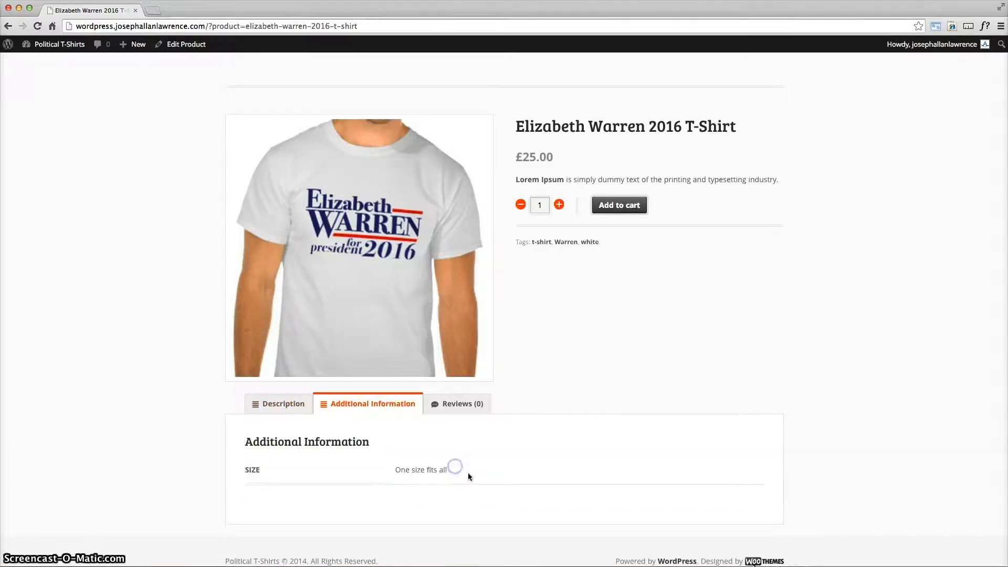
pyautogui.click(462, 404)
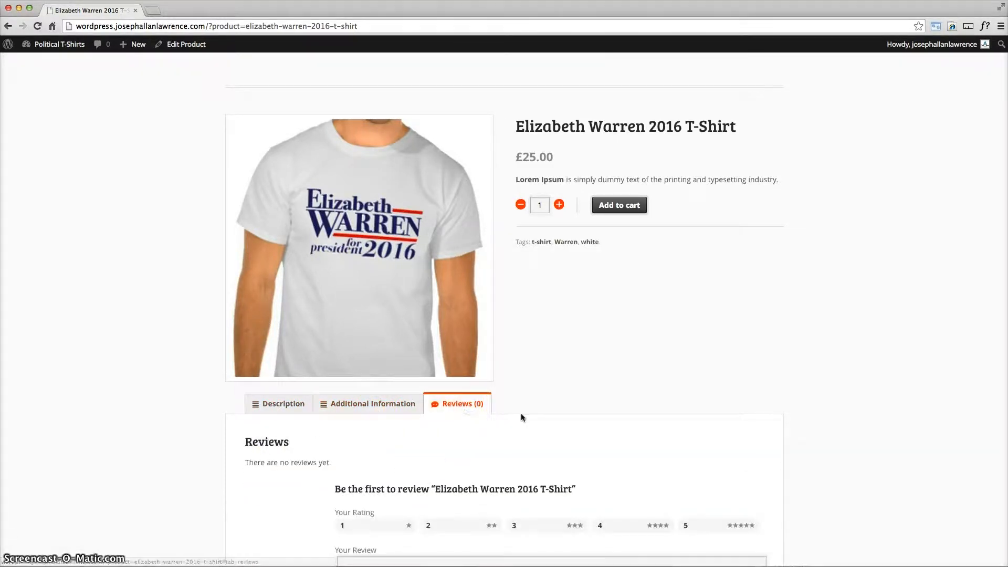
pyautogui.scroll(-3, 521, 415)
pyautogui.scroll(-2, 522, 420)
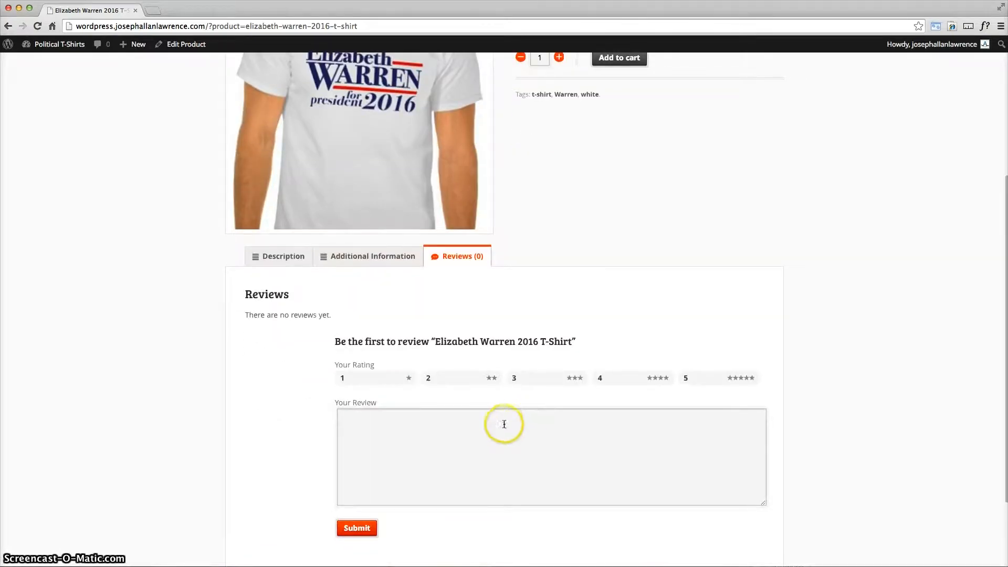
pyautogui.scroll(7, 444, 464)
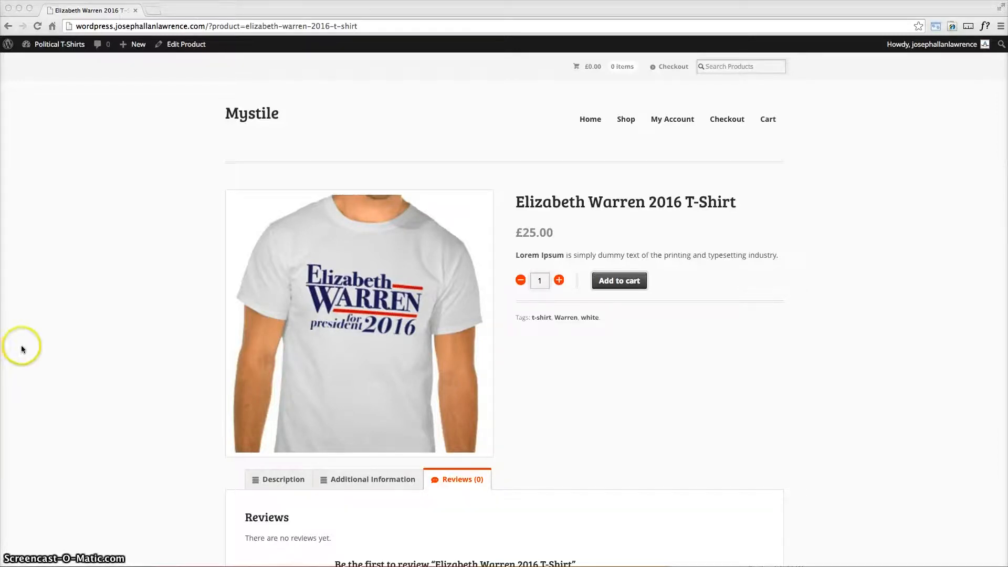
# Leave the product's store page and open the site's admin dashboard.
pyautogui.moveTo(63, 48)
pyautogui.click(44, 64)
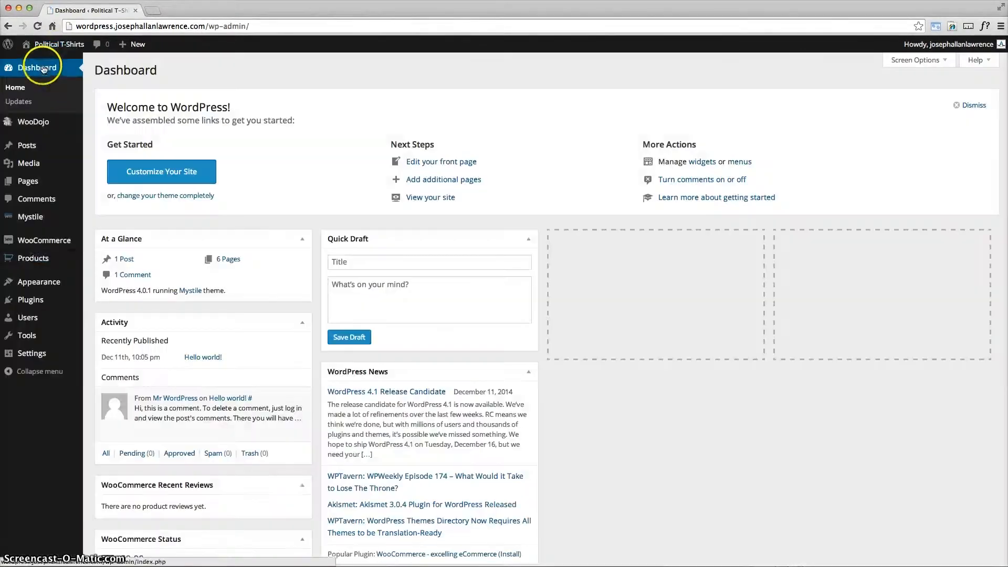
pyautogui.moveTo(32, 258)
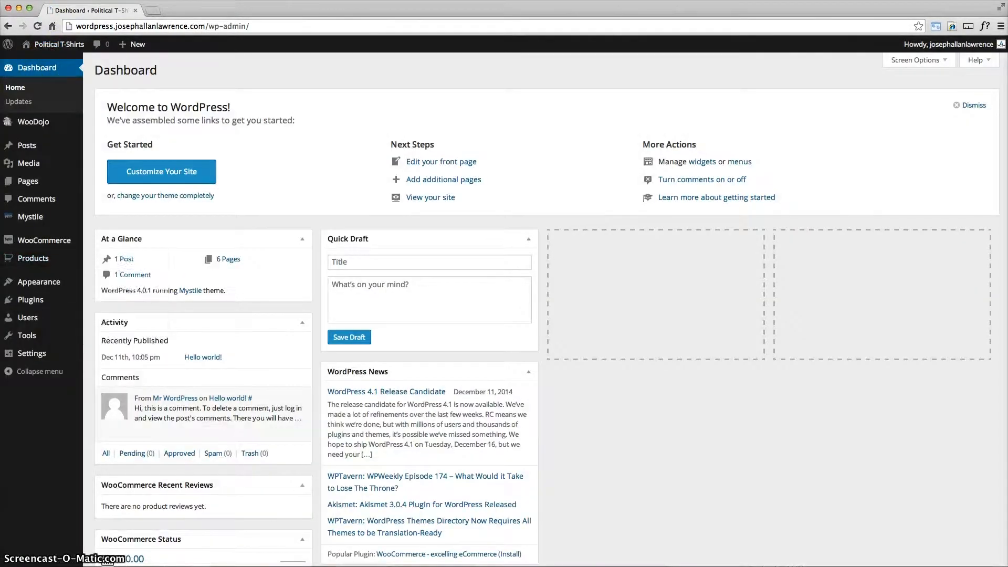
pyautogui.click(268, 467)
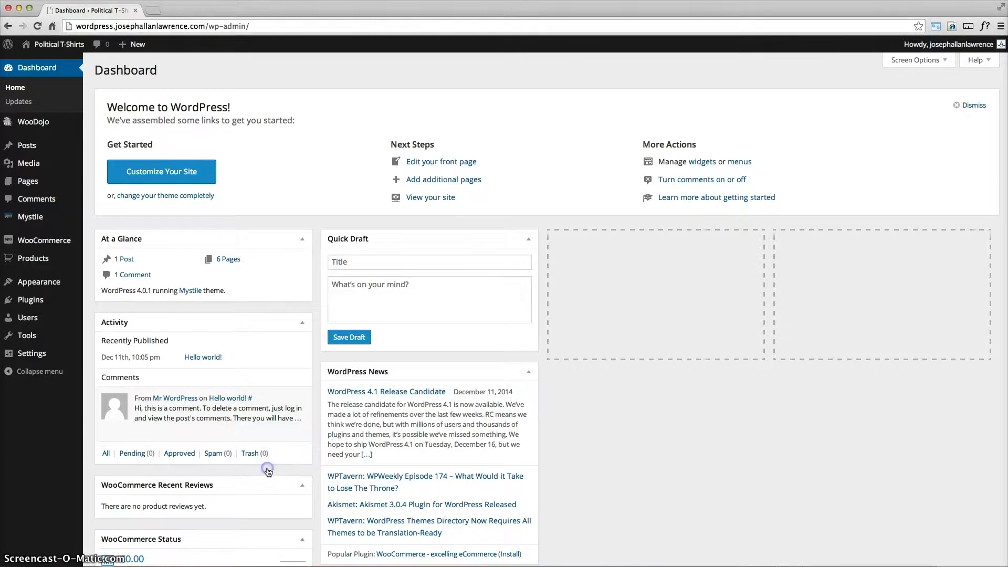
# Start a new store product and name it Hillary Clinton 2016 T-Shirt.
pyautogui.moveTo(133, 42)
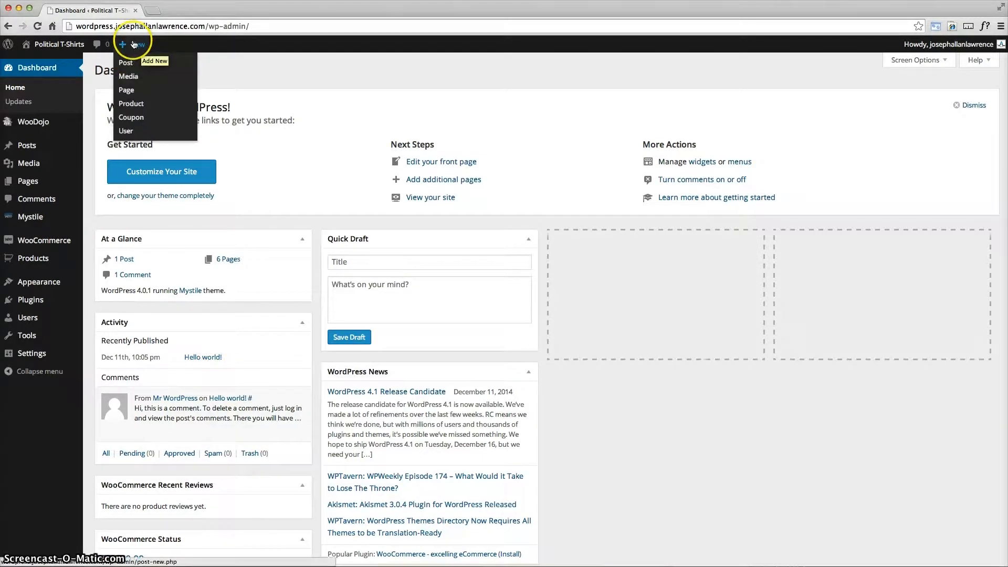
pyautogui.click(137, 108)
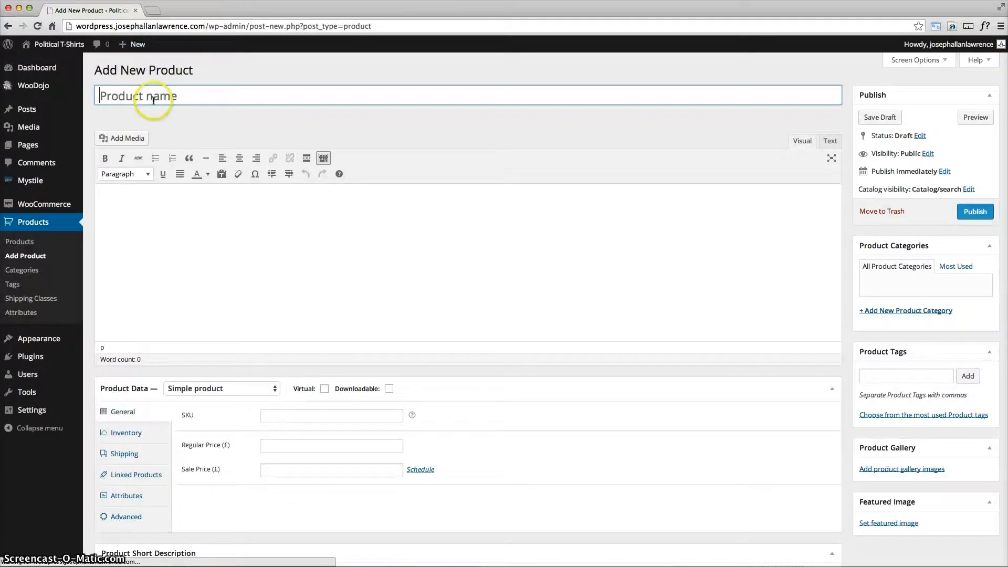
pyautogui.click(167, 100)
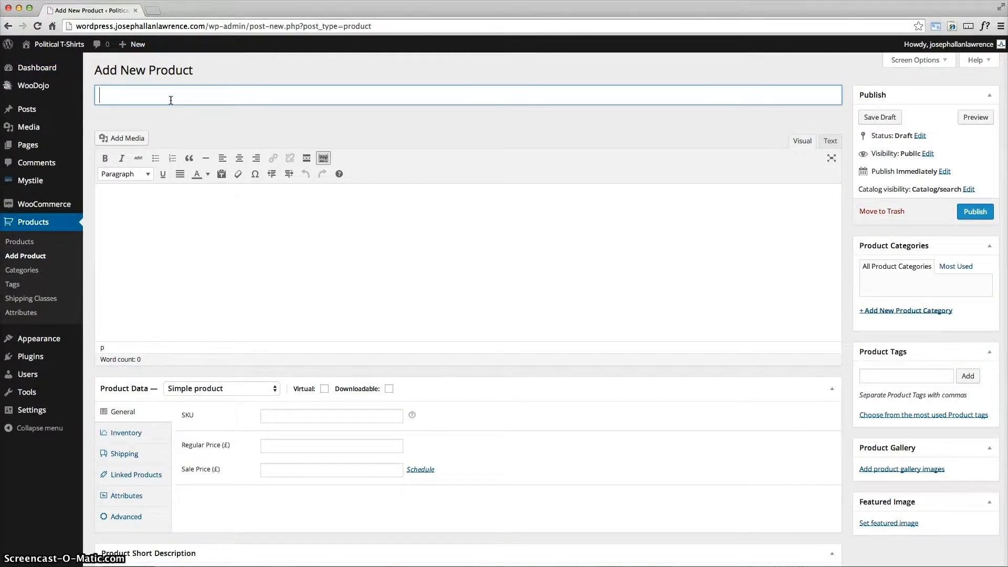
pyautogui.write('Hillary Clinton 2016')
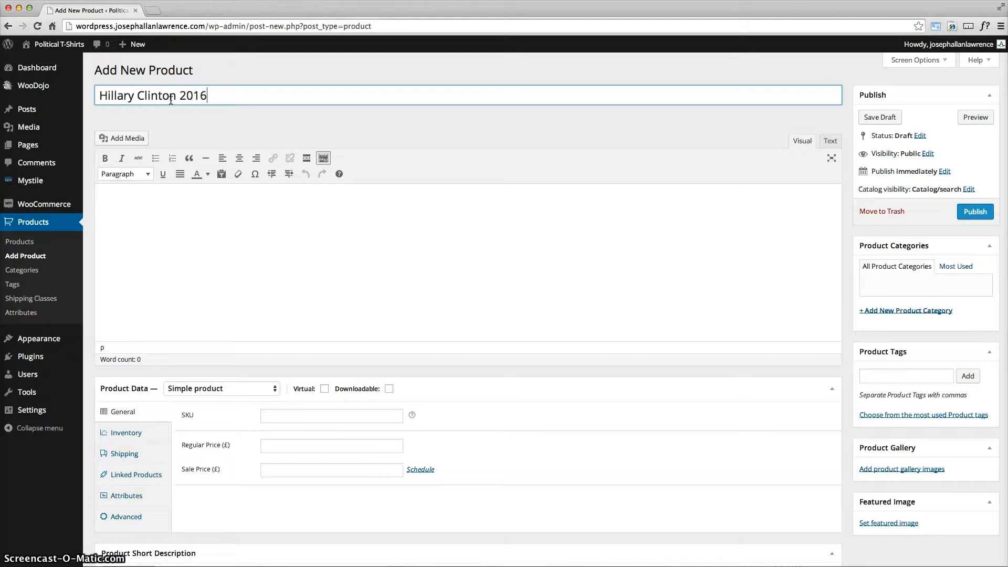
pyautogui.write(' T-Shirt')
pyautogui.click(193, 112)
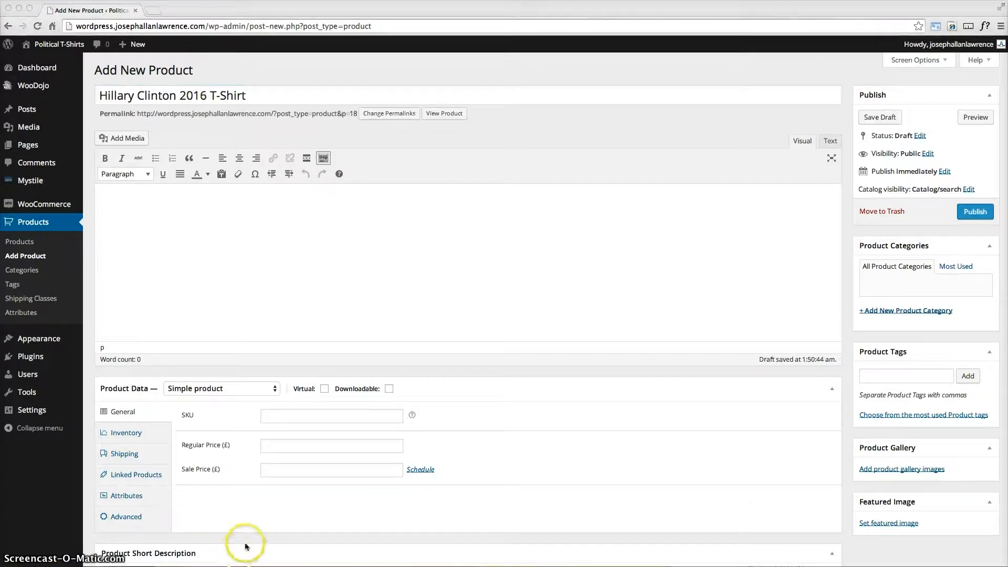
# Fill the product's main description with two separate paragraphs of the "Lorem ipsum dolor sit amet" placeholder text.
pyautogui.click(209, 271)
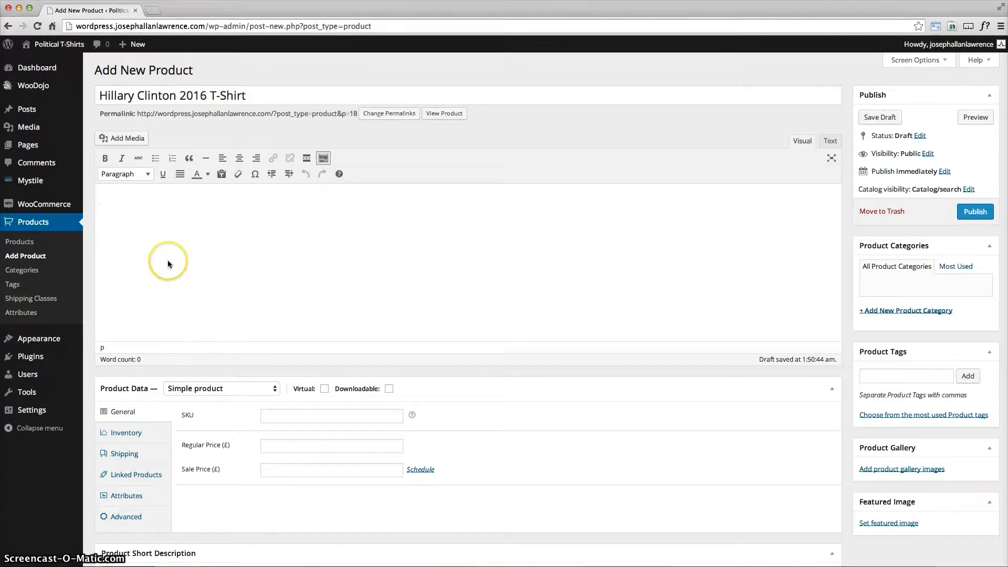
pyautogui.write('Lorem ipsum dolor sit amet, consectetur adipisicing elit, sed do eiusmod tempor incididunt ut labore et dolore magna aliqua. Ut enim ad minim veniam, quis nostrud exercitation ullamco laboris nisi ut aliquip ex ea commodo consequat. Duis aute irure dolor in reprehenderit in voluptate velit esse cillum dolore eu fugiat nulla pariatur. Excepteur sint occaecat cupidatat non proident, sunt in culpa qui officia deserunt mollit anim id est laborum.')
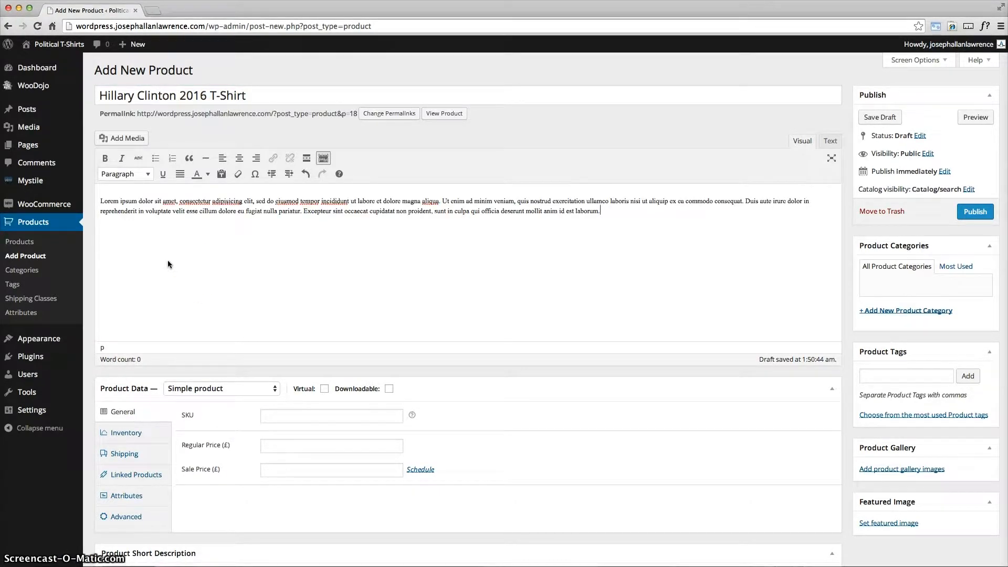
pyautogui.write('Lorem ipsum dolor sit amet, consectetur adipisicing elit, sed do eiusmod tempor incididunt ut labore et dolore magna aliqua. Ut enim ad minim veniam, quis nostrud exercitation ullamco laboris nisi ut aliquip ex ea commodo consequat. Duis aute irure dolor in reprehenderit in voluptate velit esse cillum dolore eu fugiat nulla pariatur. Excepteur sint occaecat cupidatat non proident, sunt in culpa qui officia deserunt mollit anim id est laborum.')
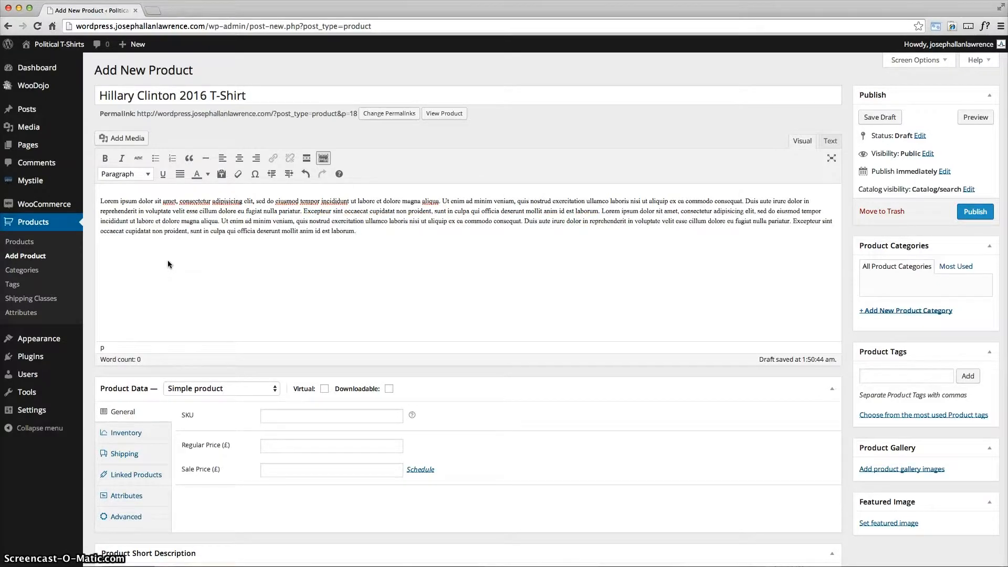
pyautogui.click(602, 211)
pyautogui.press('Return')
pyautogui.click(510, 227)
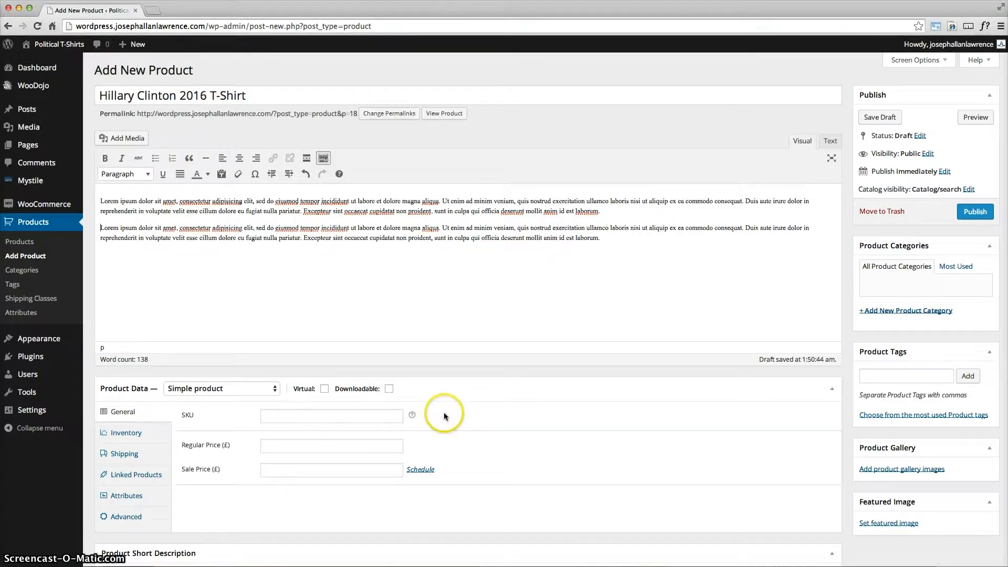
# Create the product category T-Shirt for this product and add the tags clinton, white, yellow, pink and blue.
pyautogui.click(917, 314)
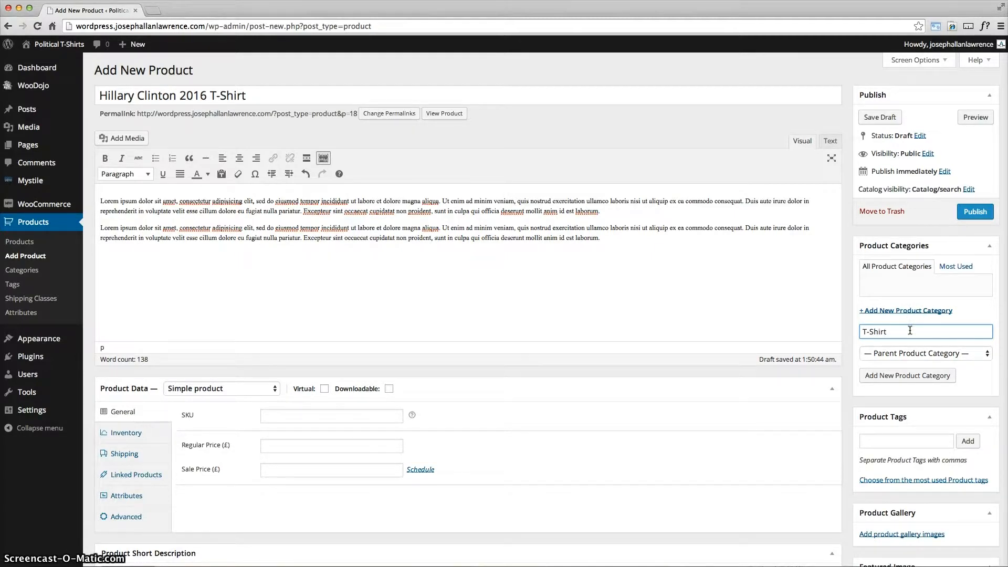
pyautogui.click(885, 377)
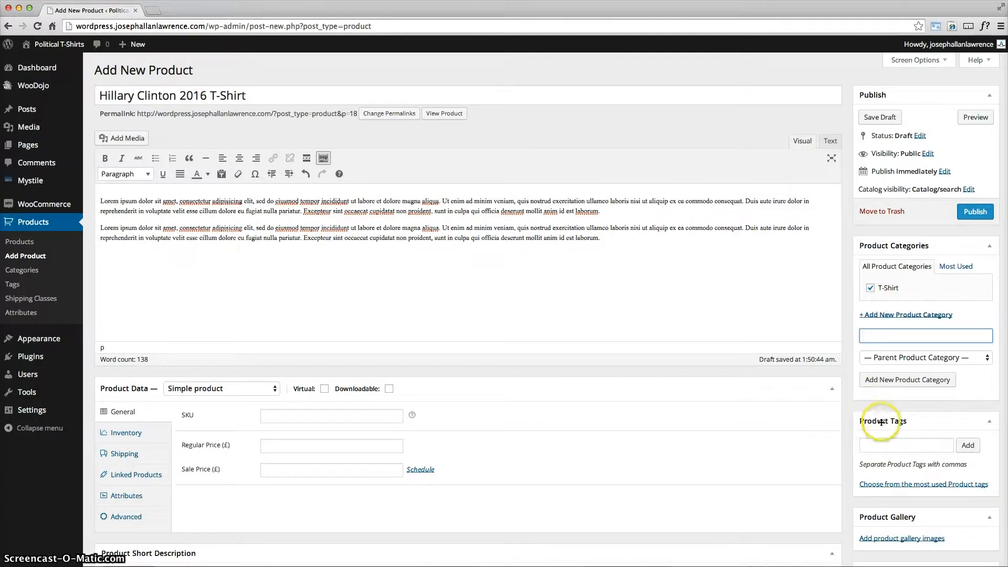
pyautogui.click(883, 447)
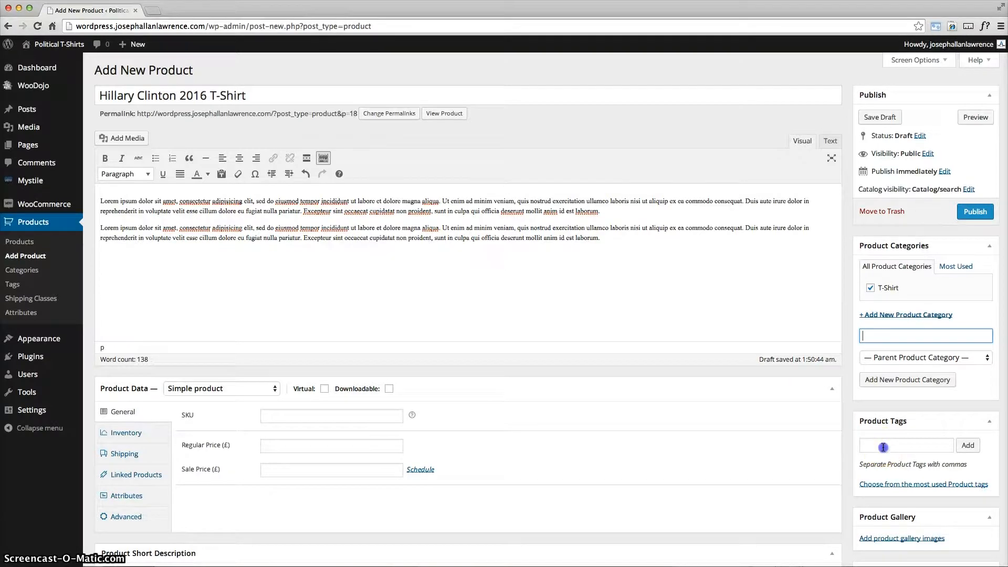
pyautogui.write('clinton, whi')
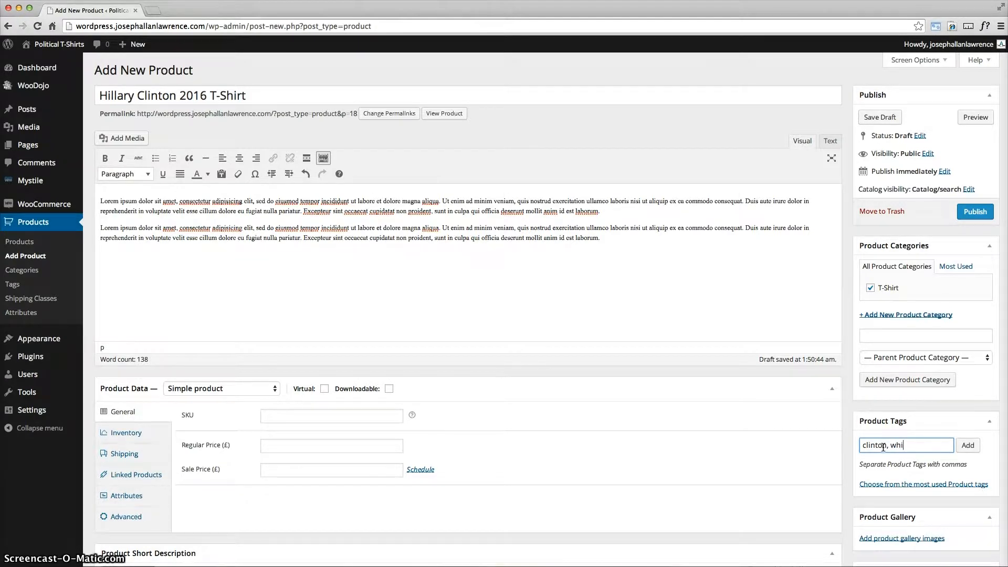
pyautogui.write('te, yellow, pink, b')
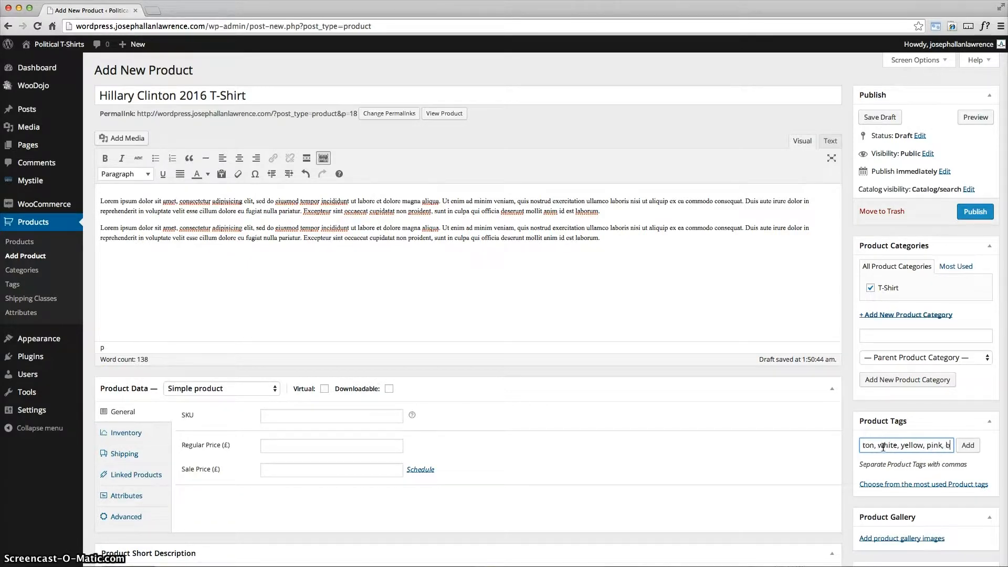
pyautogui.write('lue')
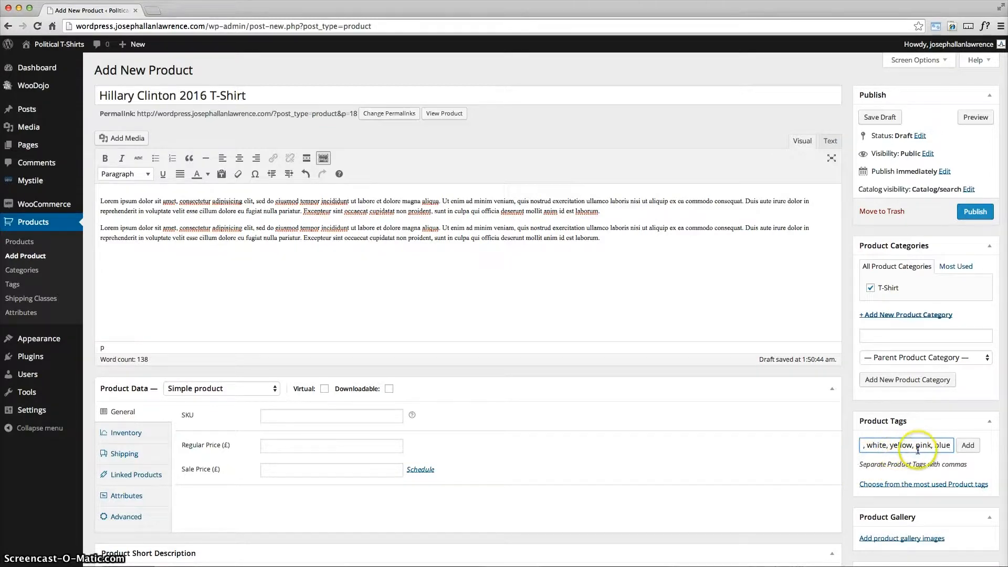
pyautogui.click(968, 446)
pyautogui.scroll(-2, 970, 450)
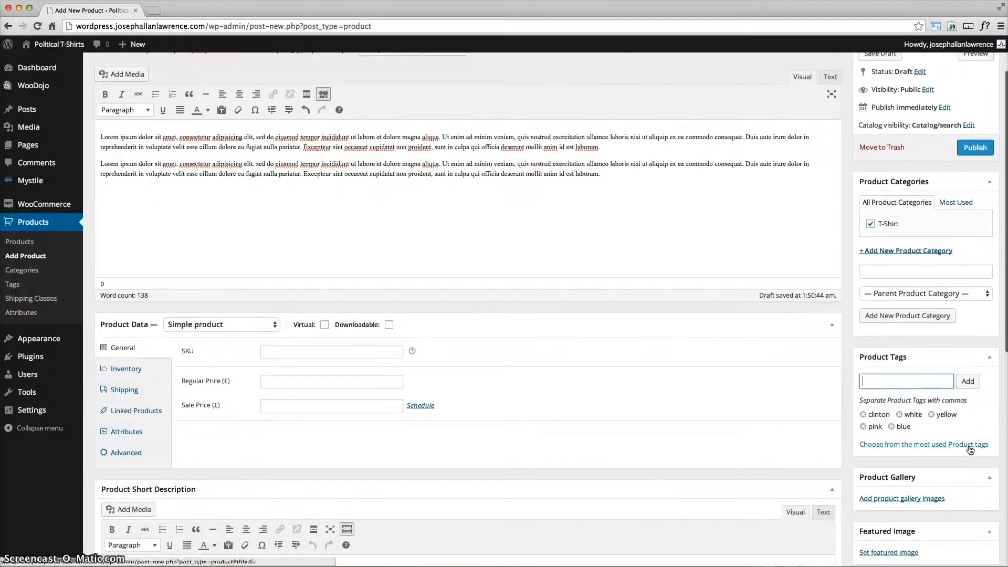
pyautogui.scroll(-1, 971, 450)
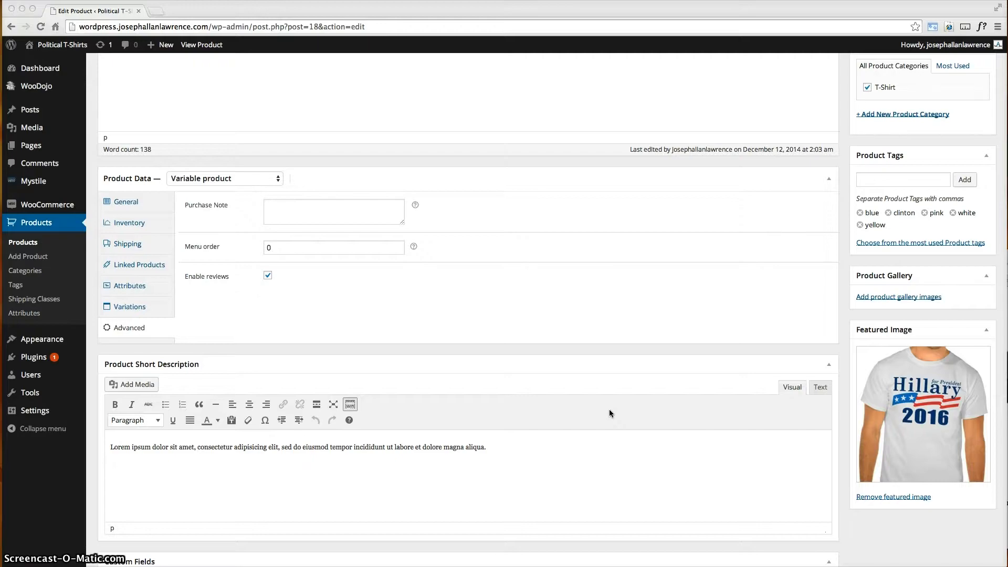
# Upload the yellow, pink and blue front shirt images and the full back image for the Hillary Clinton 2016 T-Shirt's product gallery.
pyautogui.scroll(5, 613, 411)
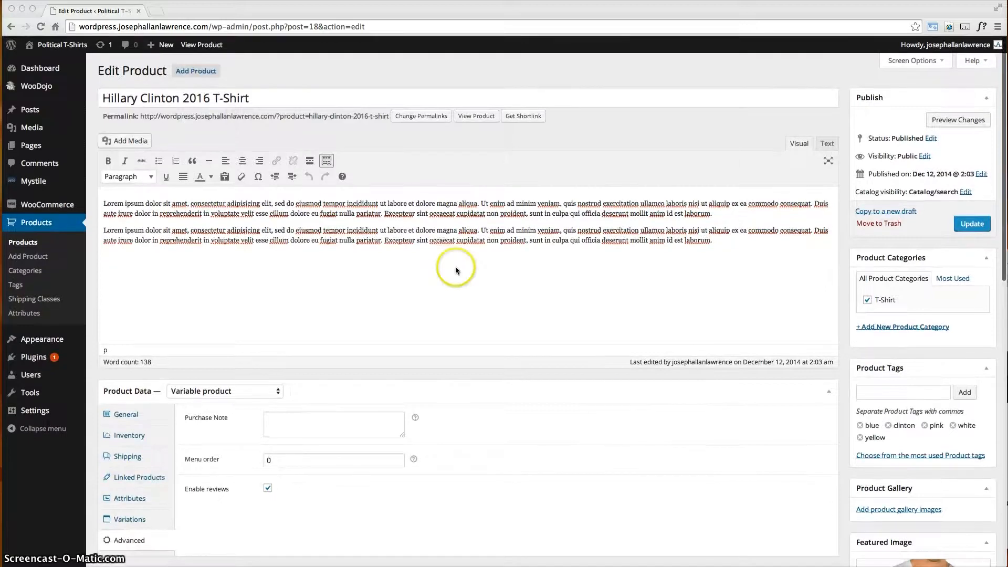
pyautogui.scroll(-3, 446, 261)
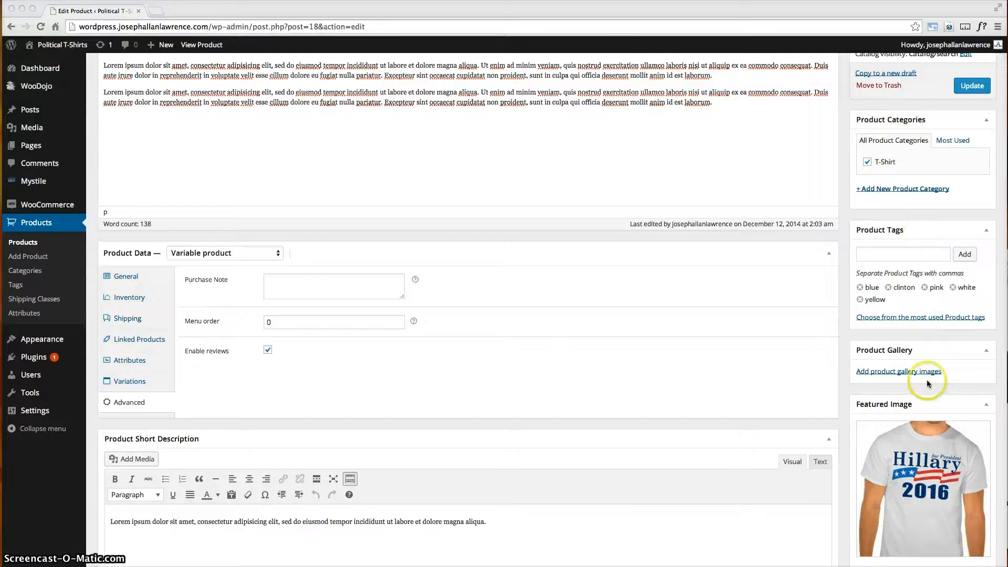
pyautogui.scroll(-1, 927, 379)
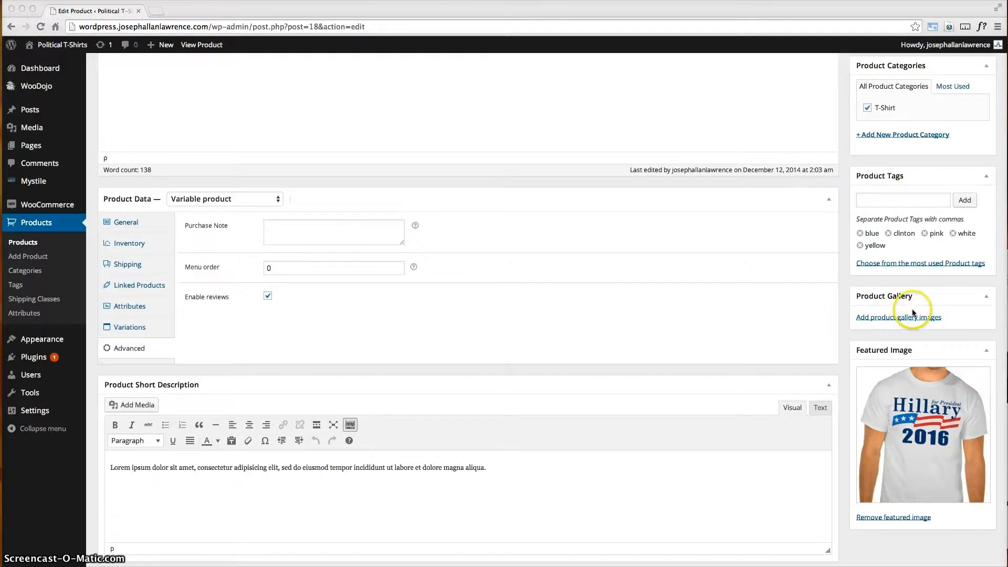
pyautogui.click(887, 306)
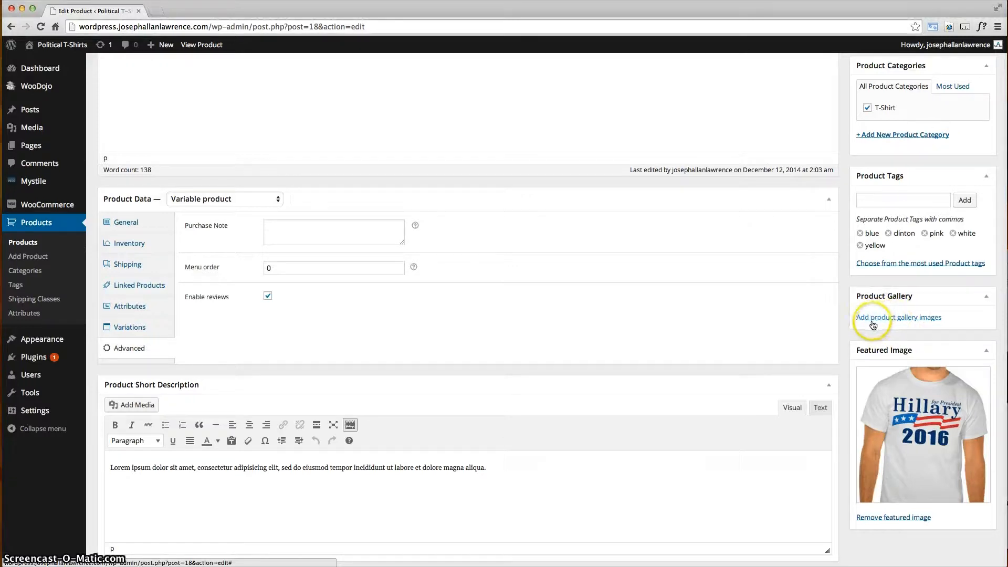
pyautogui.click(906, 317)
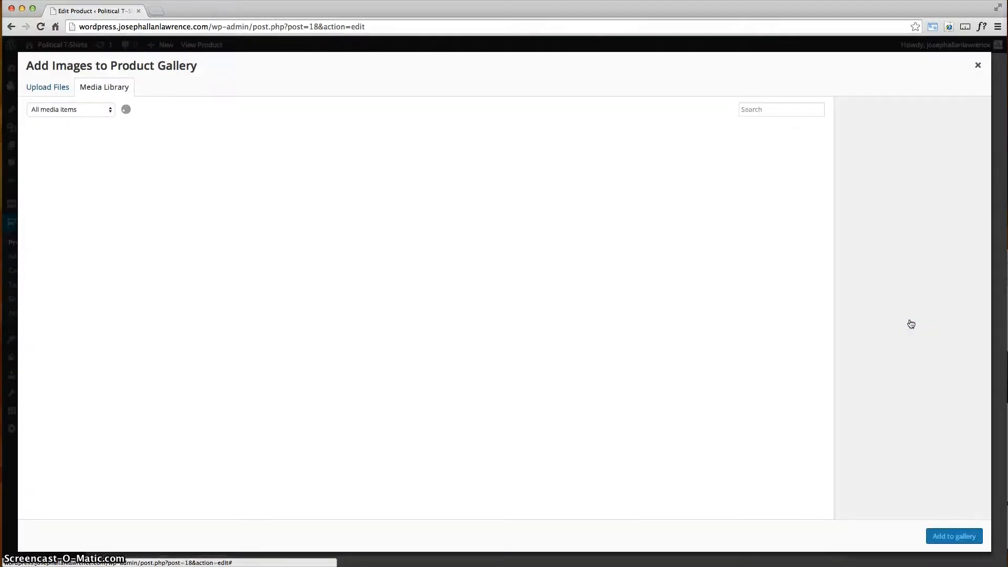
pyautogui.click(37, 90)
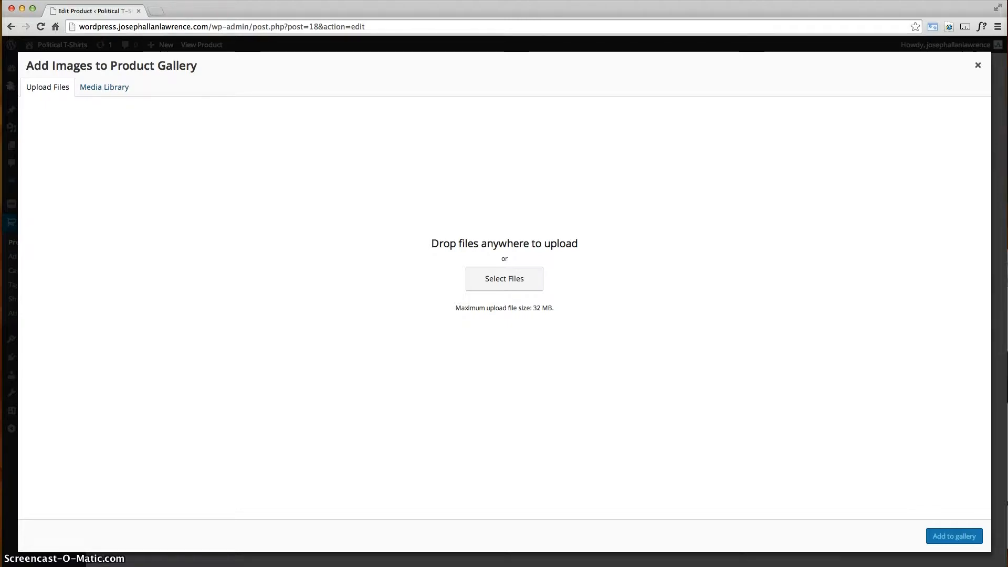
pyautogui.moveTo(1007, 114); pyautogui.dragTo(523, 239)
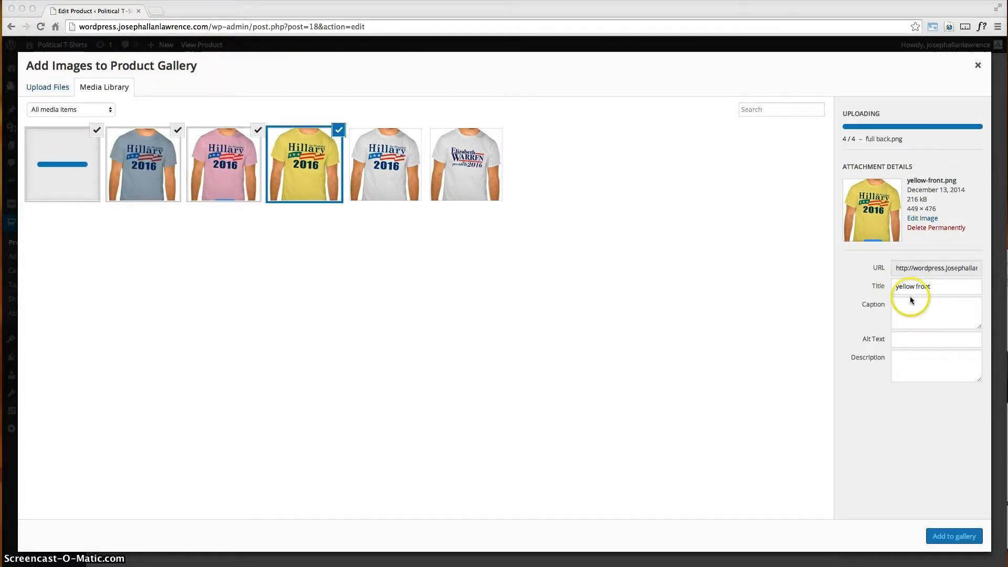
# Set both the title and the alt text of the yellow shirt image to "yellow clinton t-shirt".
pyautogui.moveTo(945, 233); pyautogui.dragTo(855, 233)
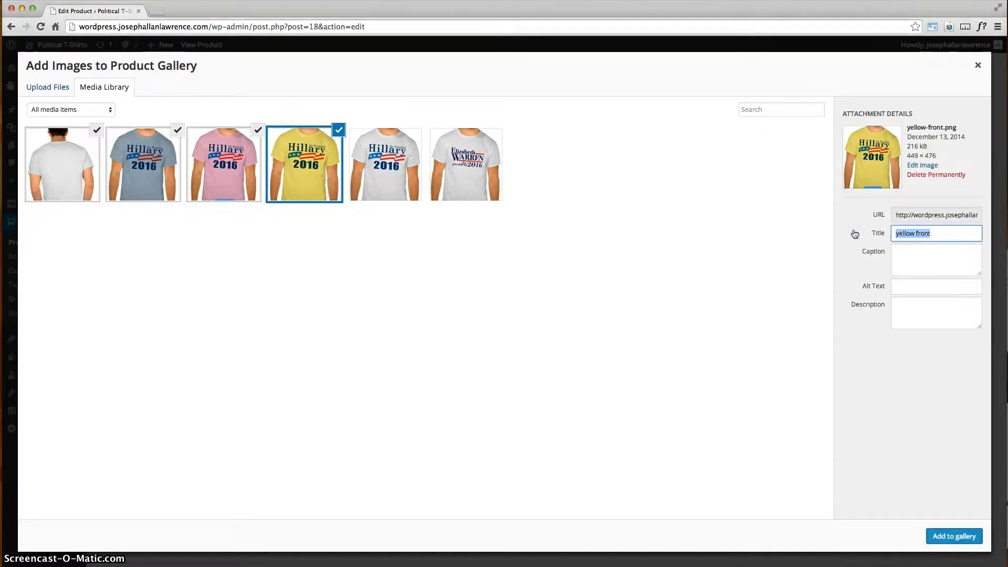
pyautogui.write('yellow clintont-shirt')
pyautogui.click(903, 229)
pyautogui.click(939, 234)
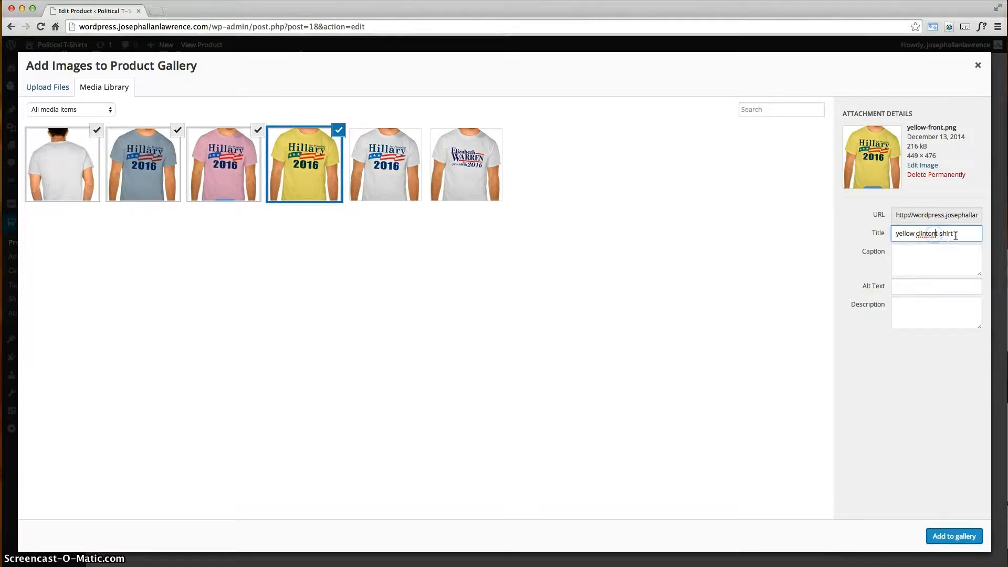
pyautogui.moveTo(956, 236); pyautogui.dragTo(828, 218)
pyautogui.hotkey('ctrl', 'c')
pyautogui.click(954, 289)
pyautogui.hotkey('ctrl', 'v')
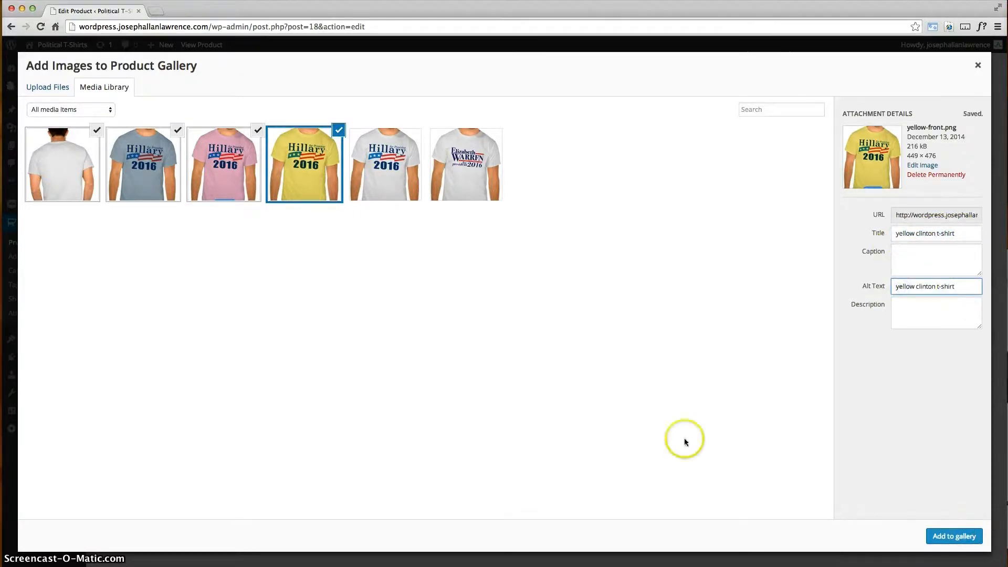
# Set both the title and the alt text of the pink shirt image to "pink clinton t-shirt".
pyautogui.click(243, 174)
pyautogui.click(931, 215)
pyautogui.click(910, 233)
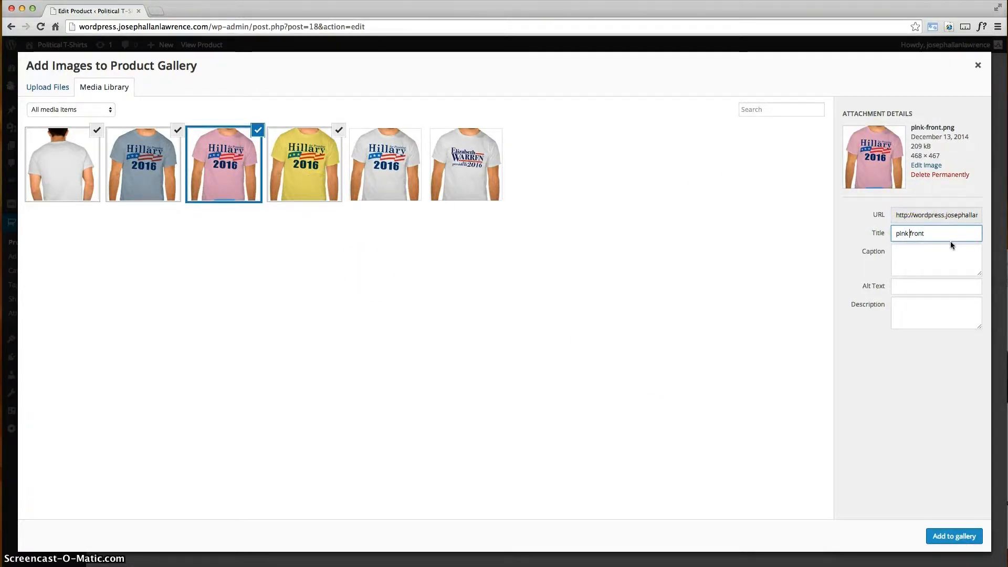
pyautogui.doubleClick(913, 233)
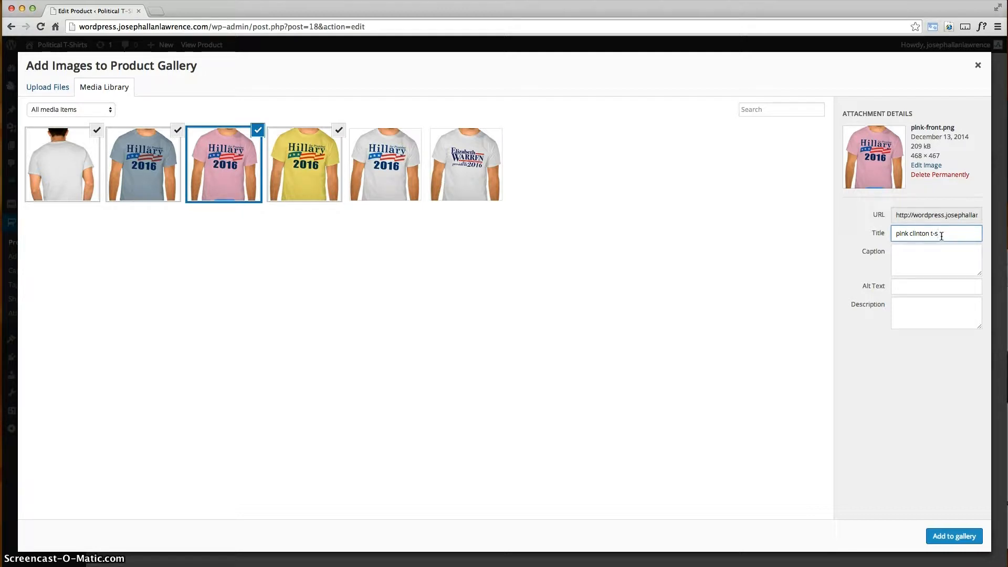
pyautogui.tripleClick(963, 233)
pyautogui.hotkey('ctrl', 'c')
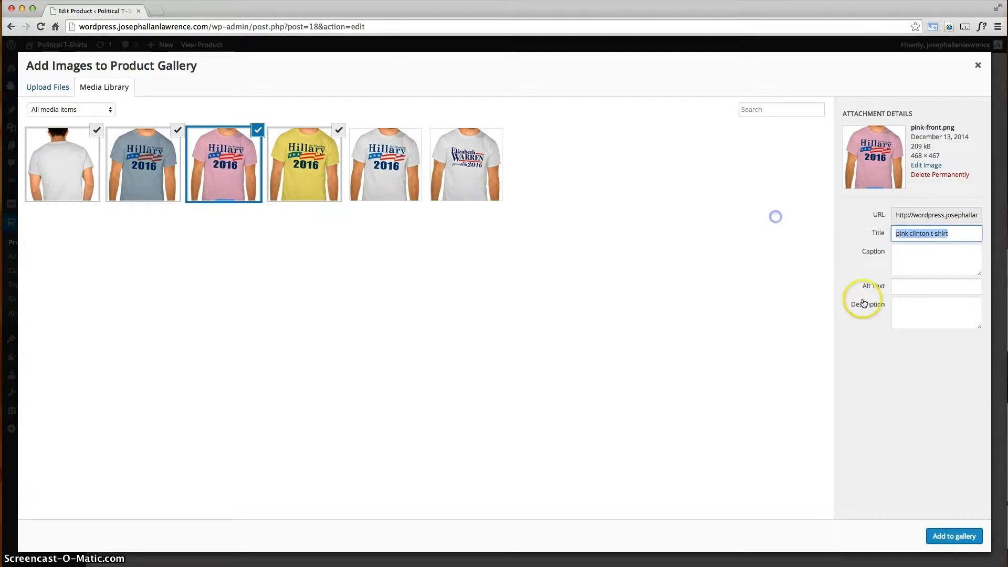
pyautogui.click(903, 286)
pyautogui.hotkey('ctrl', 'v')
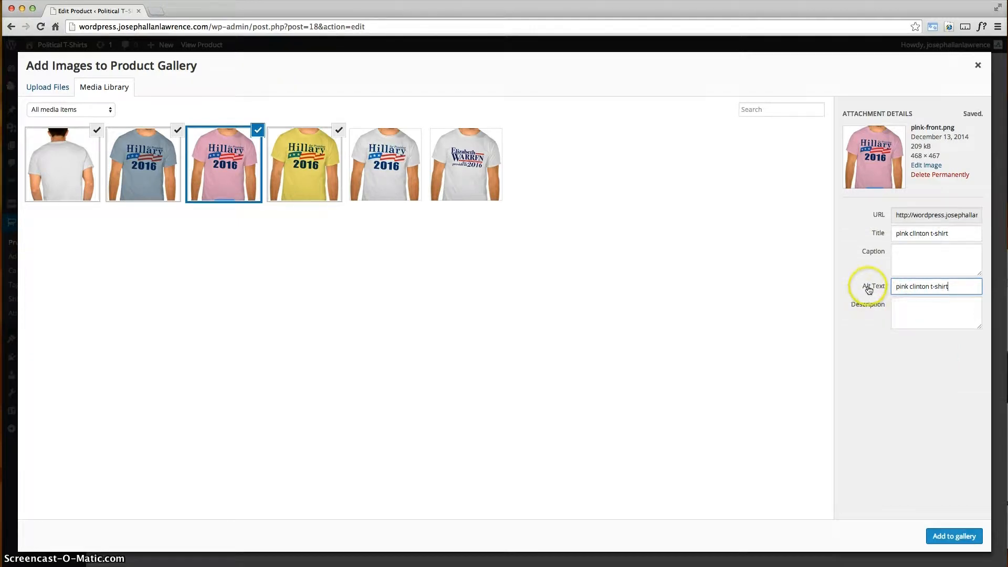
# Set both the title and the alt text of the blue shirt image to "blue clinton t-shirt".
pyautogui.click(152, 173)
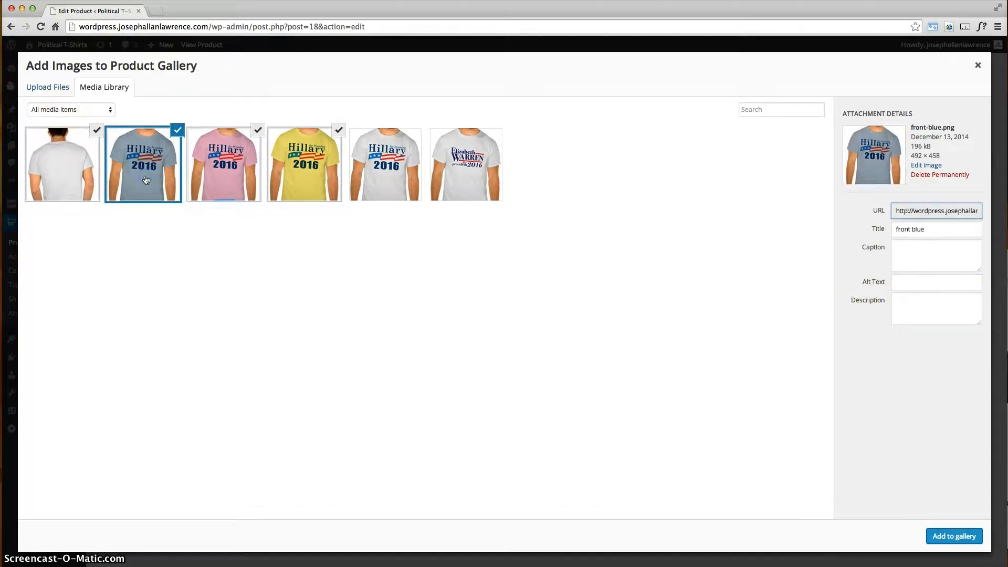
pyautogui.tripleClick(907, 228)
pyautogui.hotkey('ctrl', 'v')
pyautogui.click(909, 230)
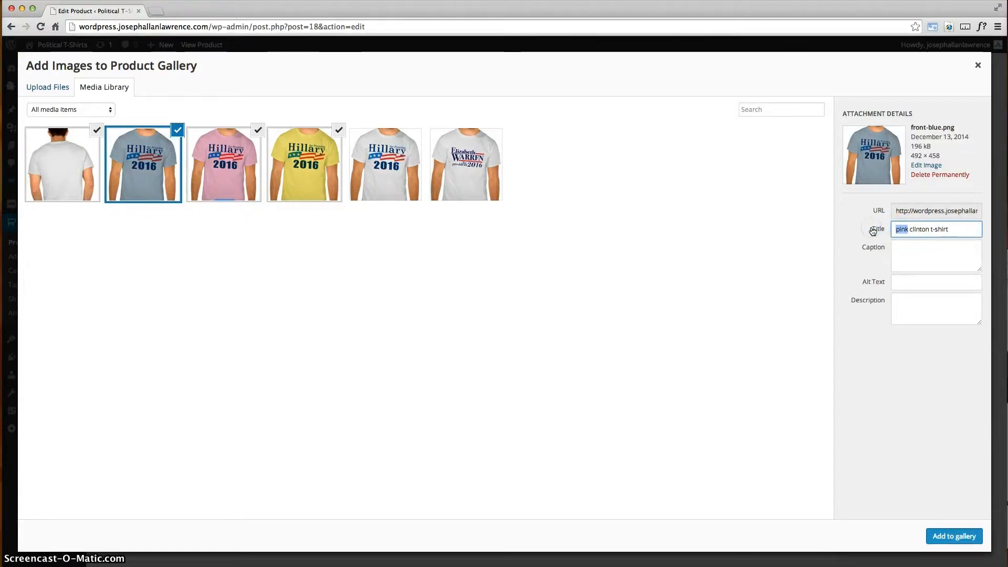
pyautogui.write('blue')
pyautogui.tripleClick(955, 229)
pyautogui.hotkey('ctrl', 'c')
pyautogui.click(901, 282)
pyautogui.hotkey('ctrl', 'v')
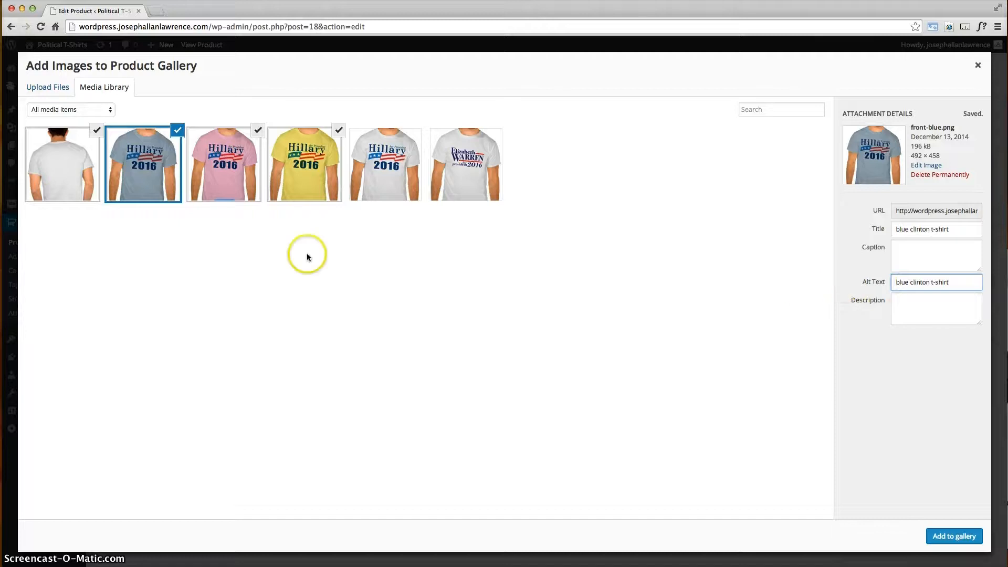
# Set the title of the white shirt's full back image to "clinton t-shirt white back".
pyautogui.click(50, 162)
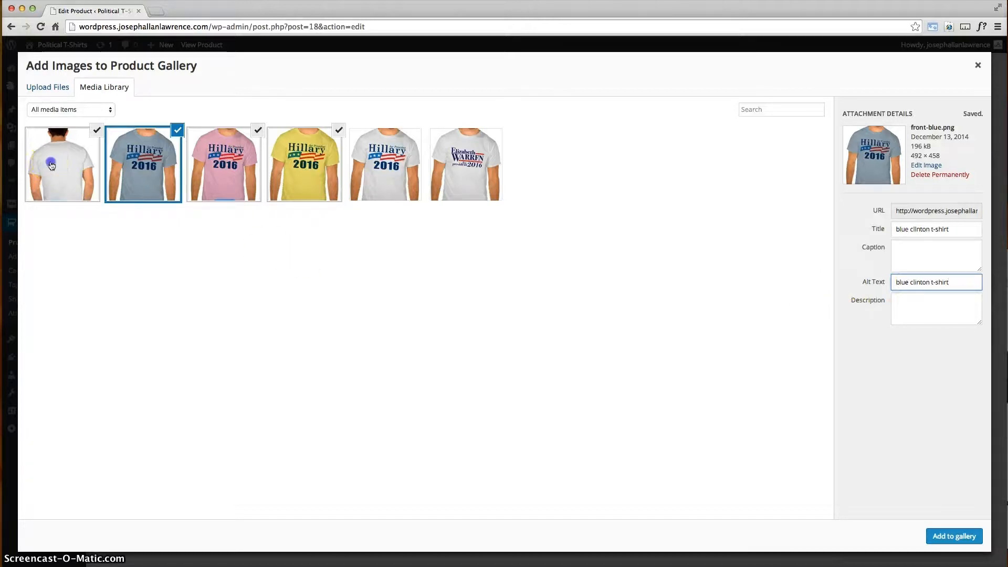
pyautogui.tripleClick(930, 233)
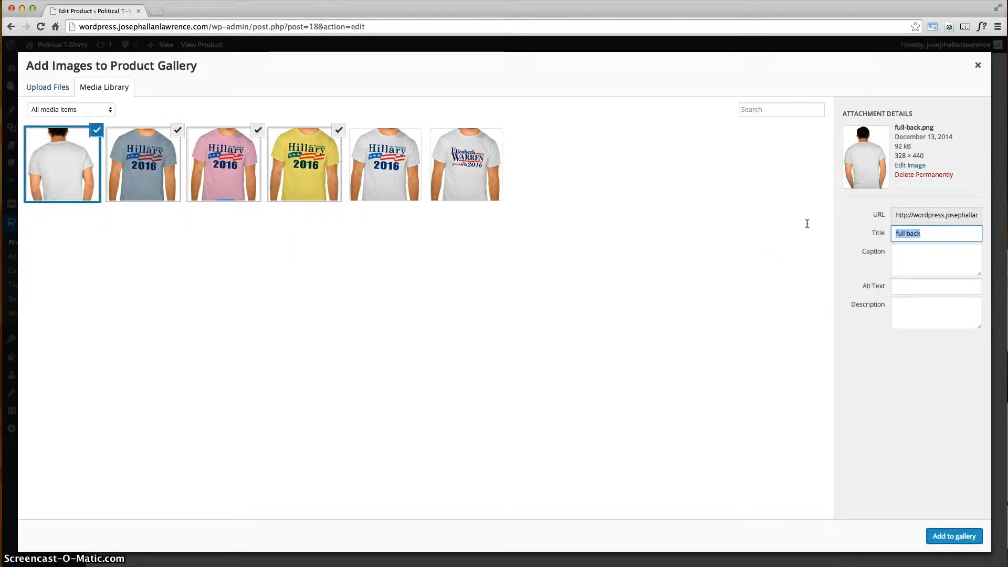
pyautogui.click(896, 233)
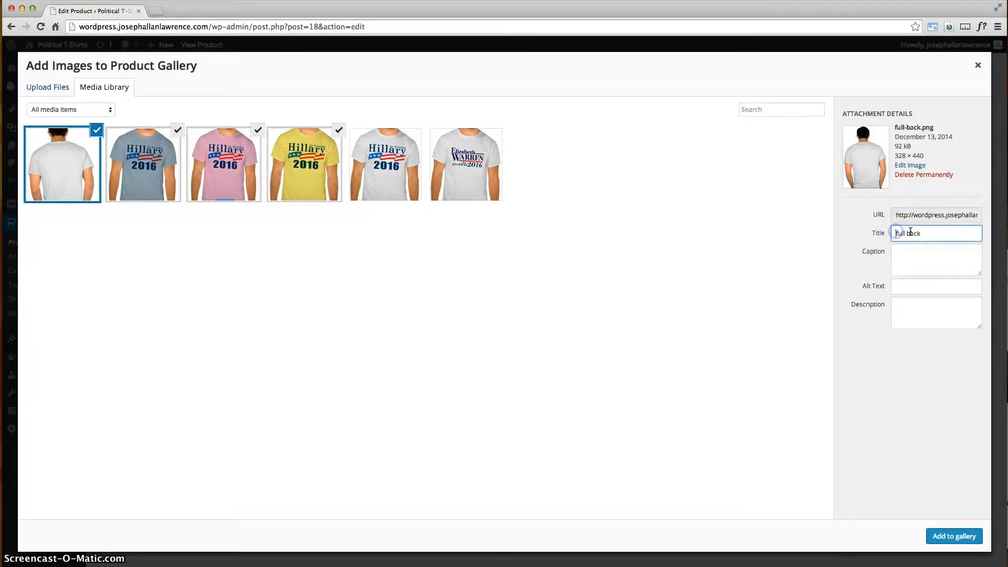
pyautogui.write('clinton ')
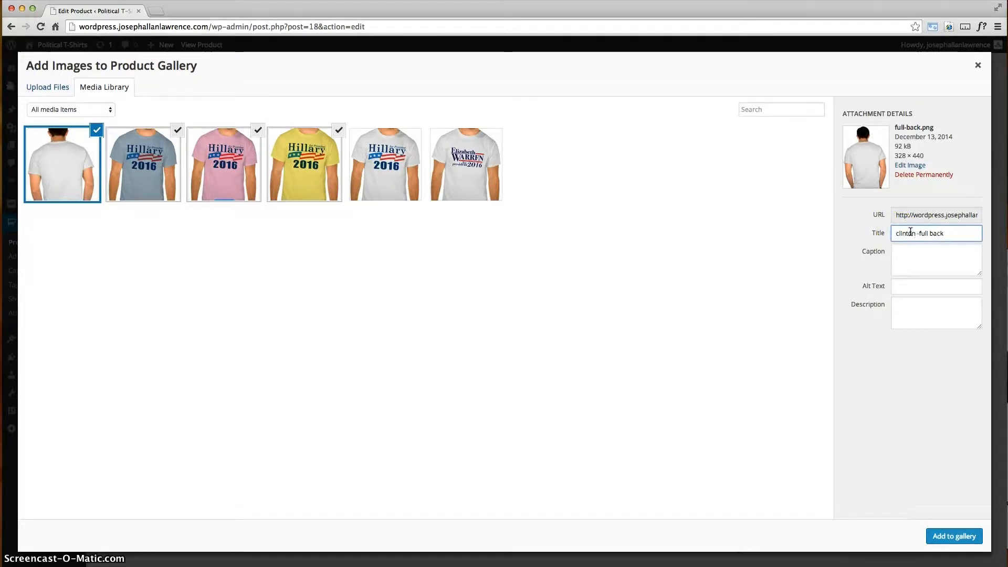
pyautogui.write('t-shirt w')
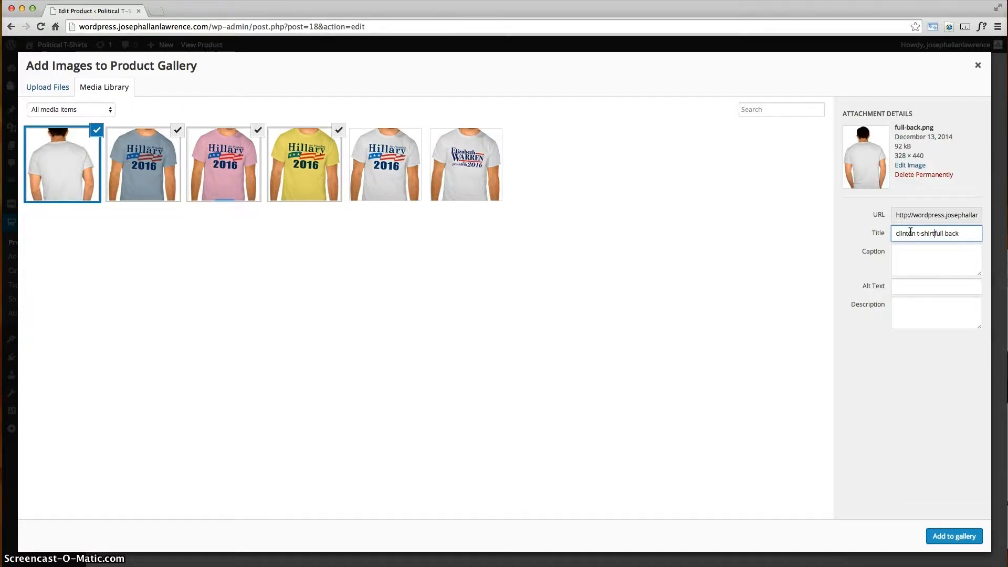
pyautogui.write('hite')
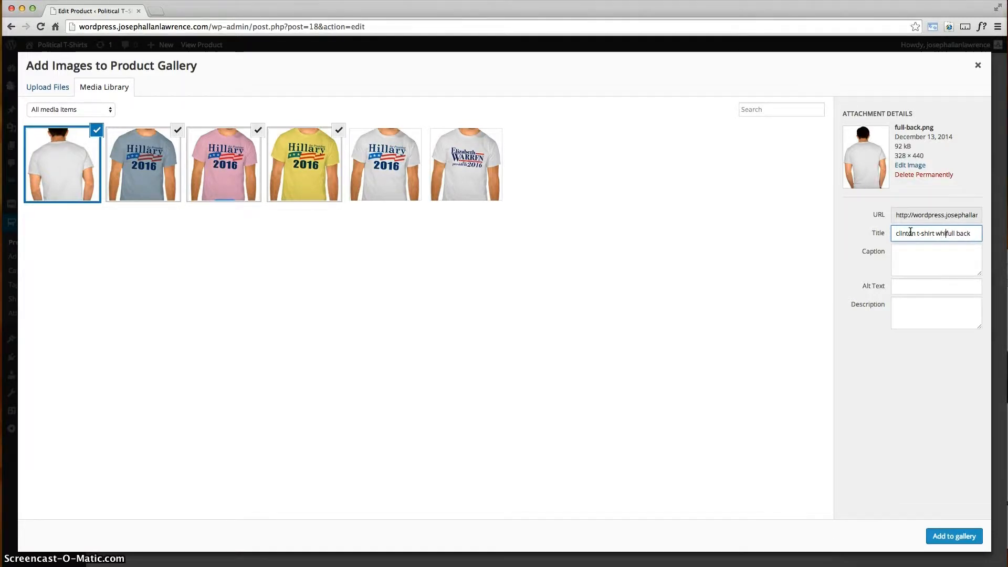
pyautogui.click(937, 234)
pyautogui.tripleClick(938, 233)
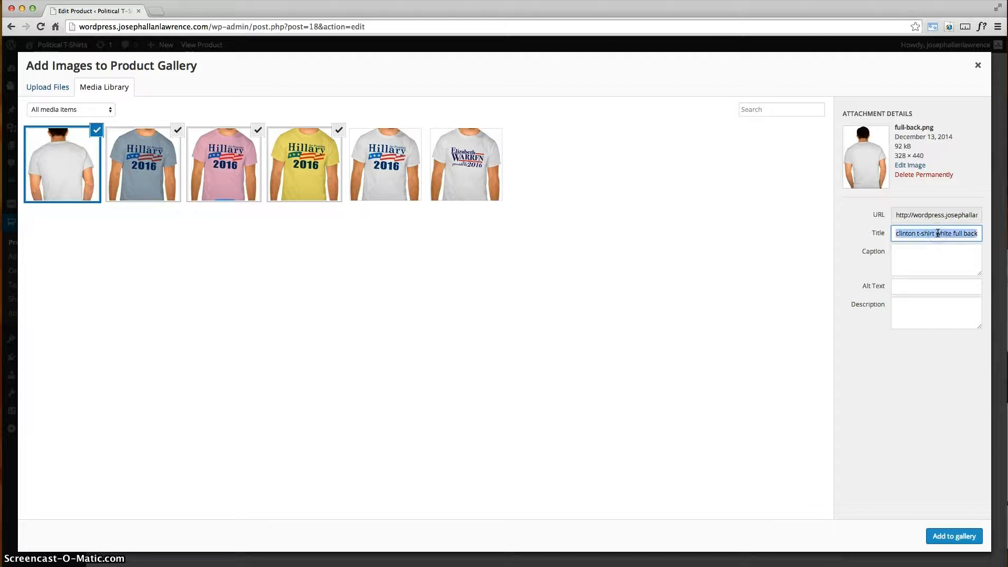
pyautogui.click(964, 234)
pyautogui.press('BackSpace')
pyautogui.press('BackSpace')
pyautogui.press('BackSpace')
pyautogui.press('BackSpace')
pyautogui.press('BackSpace')
# Copy the back image's title into its alt text, "clinton t-shirt white back".
pyautogui.moveTo(974, 236); pyautogui.dragTo(843, 247)
pyautogui.hotkey('ctrl', 'c')
pyautogui.click(923, 287)
pyautogui.hotkey('ctrl', 'v')
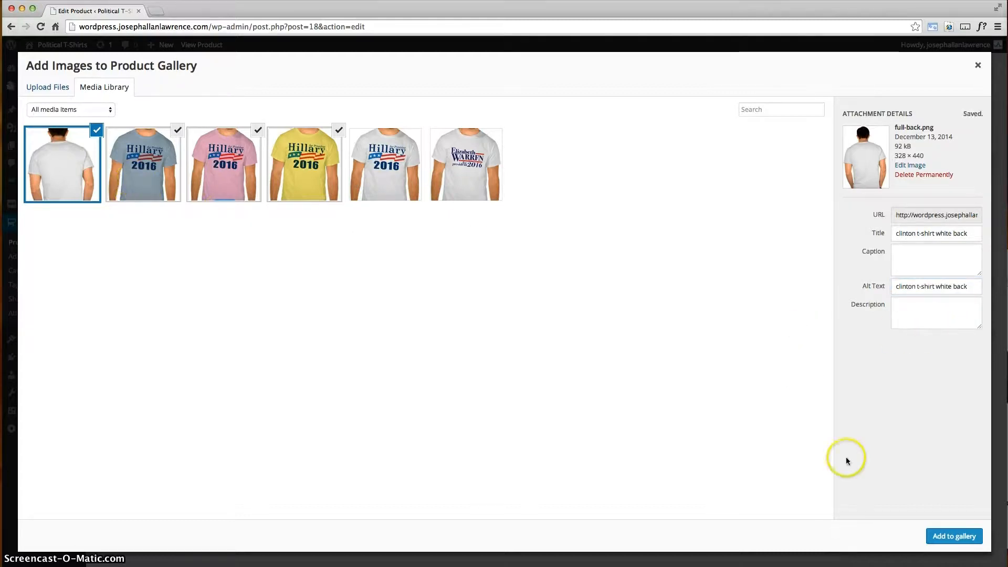
# Add the selected shirt images to the product gallery and update the product.
pyautogui.click(949, 536)
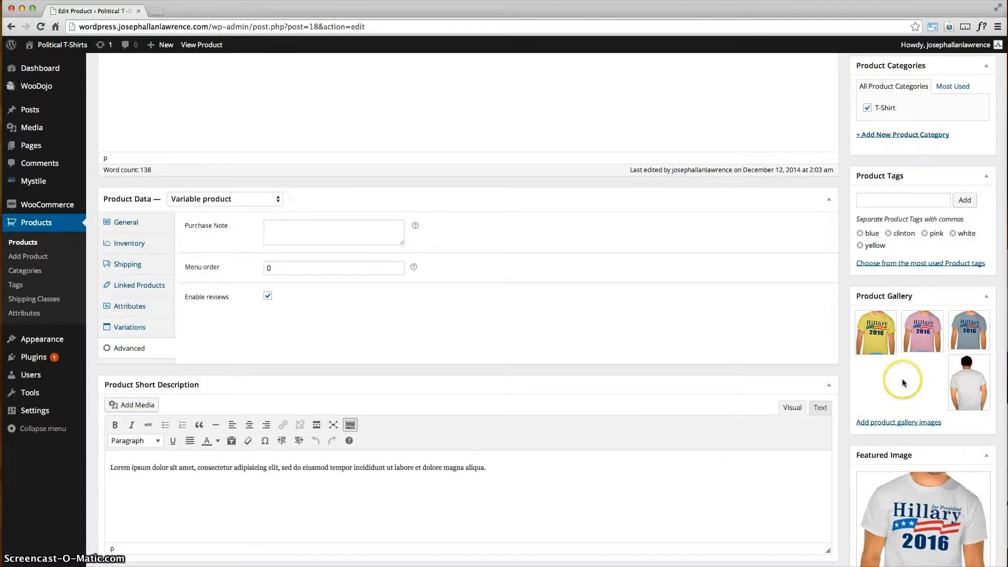
pyautogui.scroll(2, 902, 379)
pyautogui.scroll(4, 902, 379)
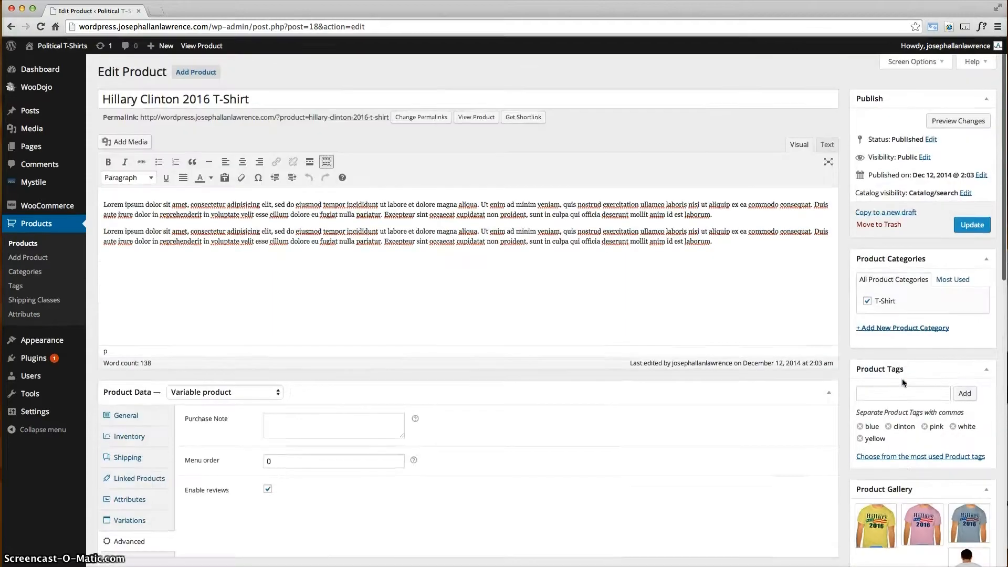
pyautogui.click(969, 226)
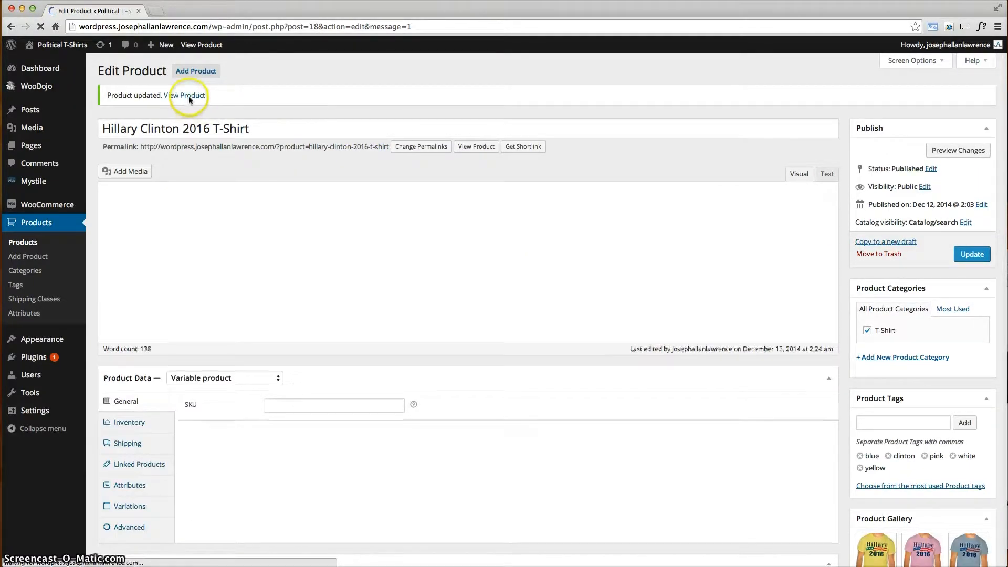
# View the Hillary Clinton 2016 T-Shirt product page and browse its enlarged gallery images and their titles.
pyautogui.click(189, 97)
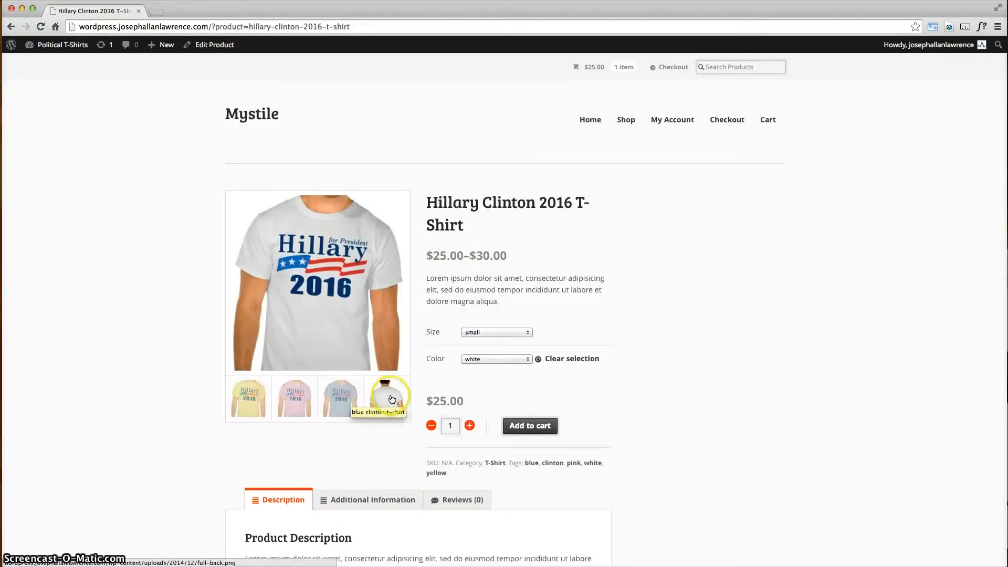
pyautogui.click(329, 307)
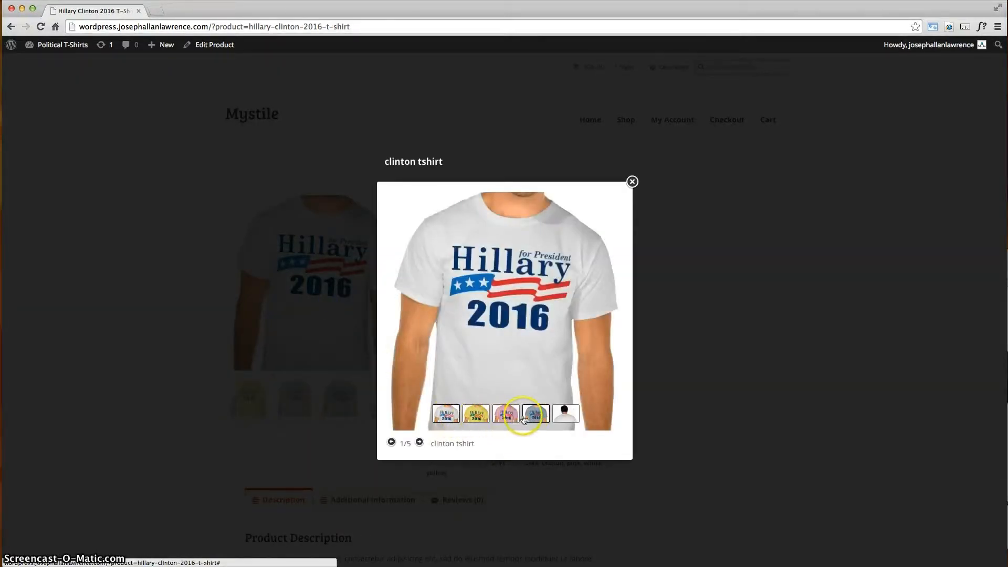
pyautogui.click(419, 442)
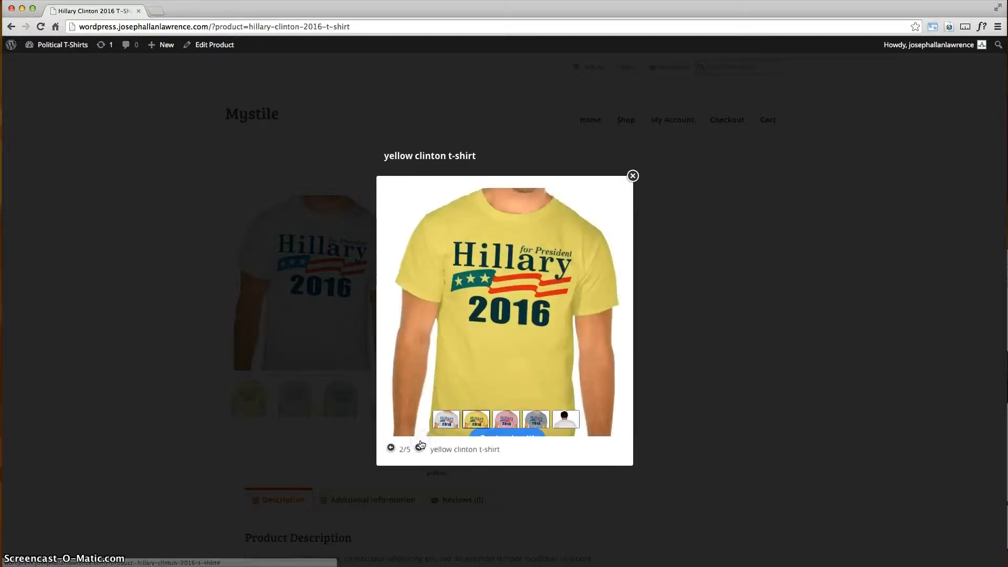
pyautogui.click(419, 448)
pyautogui.click(418, 448)
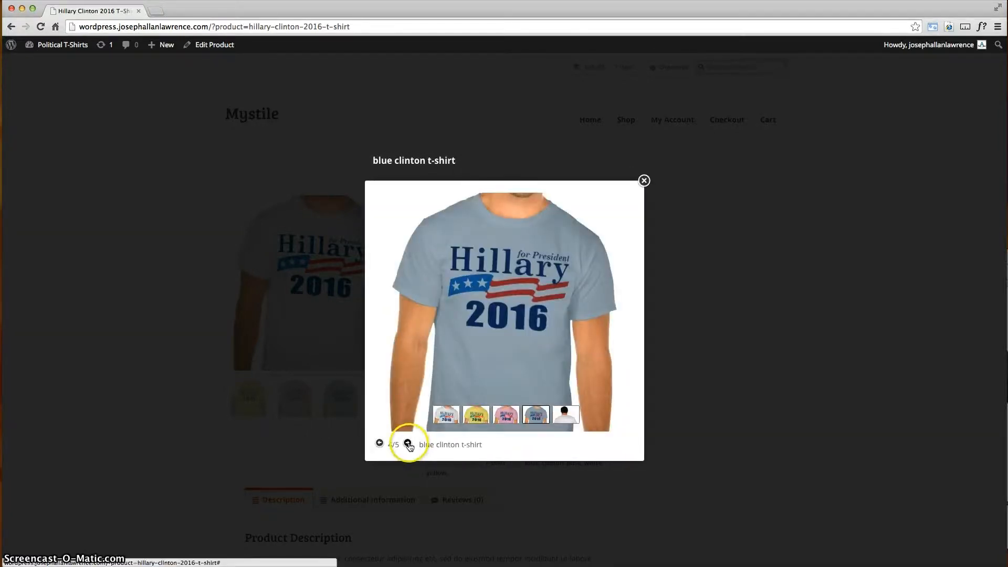
pyautogui.moveTo(460, 444); pyautogui.dragTo(438, 444)
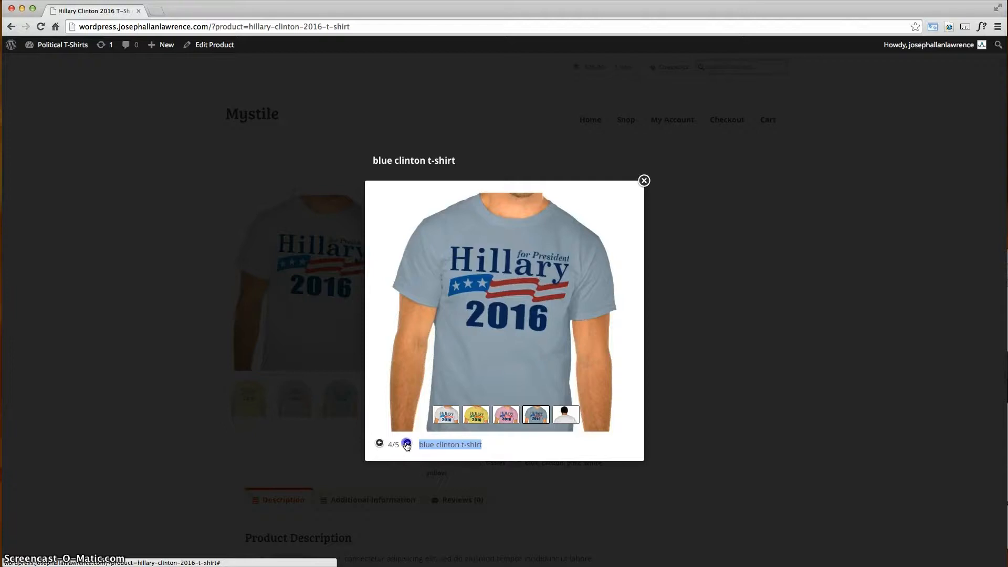
pyautogui.click(407, 444)
pyautogui.click(601, 186)
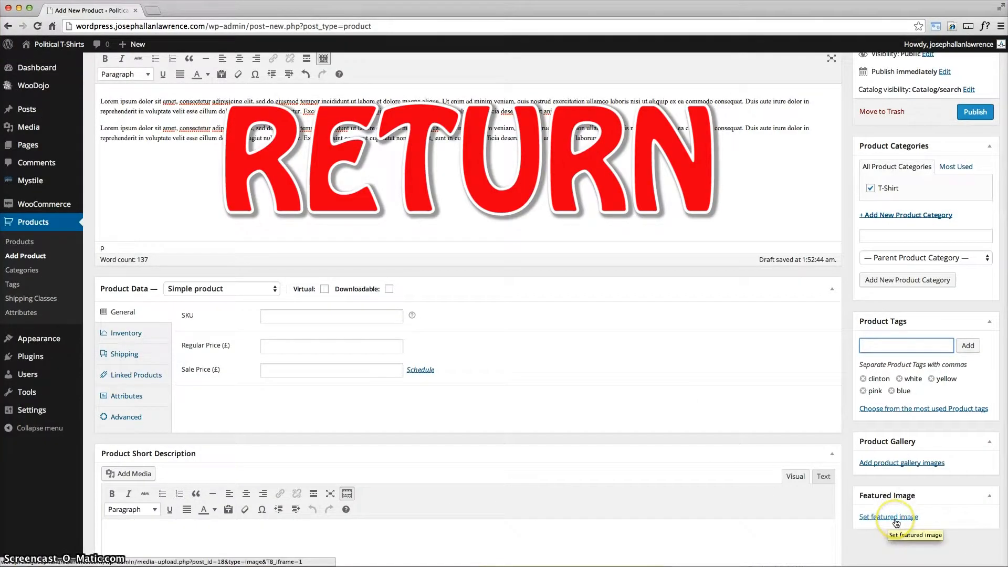
# Upload the white Hillary shirt image front.png for the product's featured image.
pyautogui.click(883, 520)
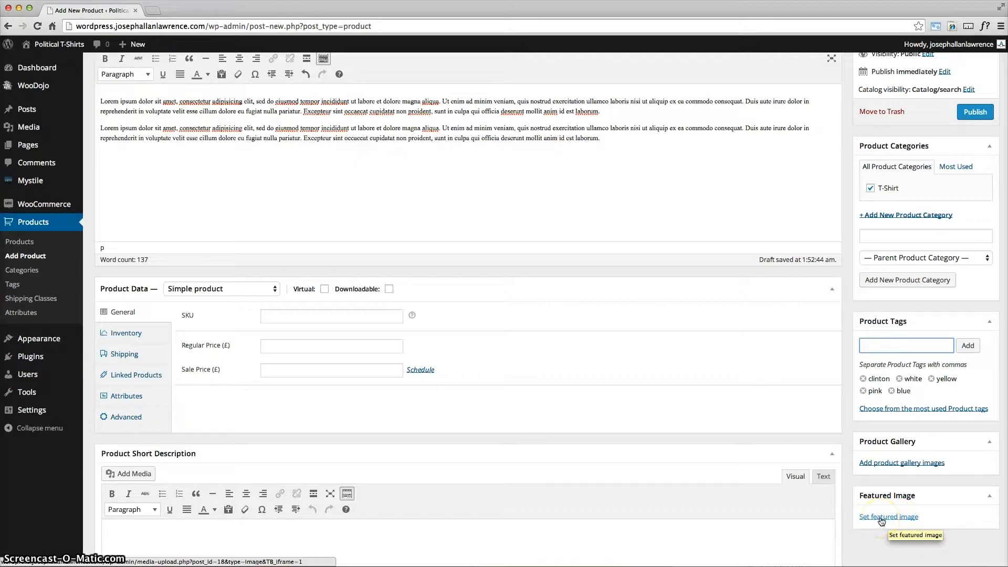
pyautogui.click(882, 520)
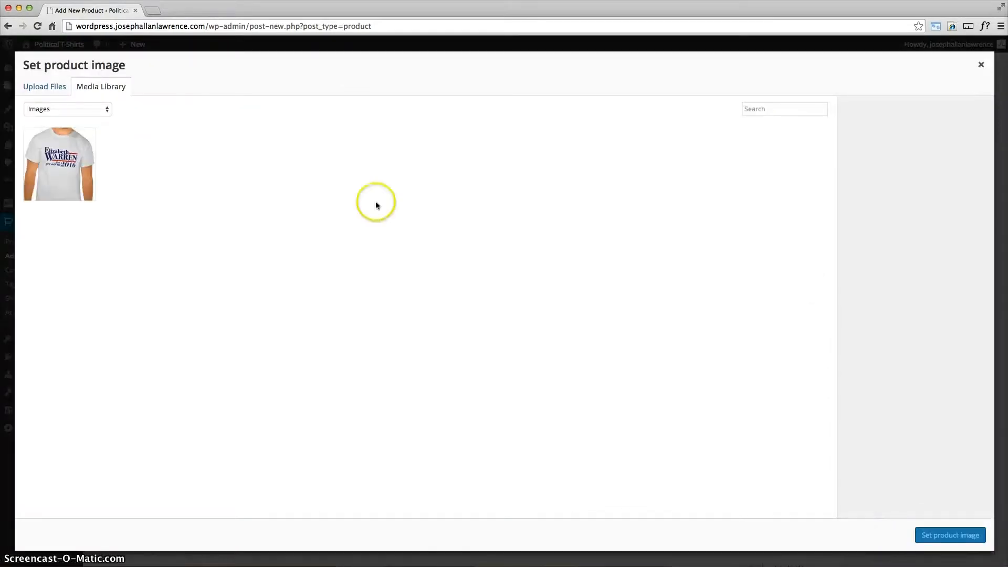
pyautogui.click(47, 86)
pyautogui.moveTo(990, 87); pyautogui.dragTo(549, 284)
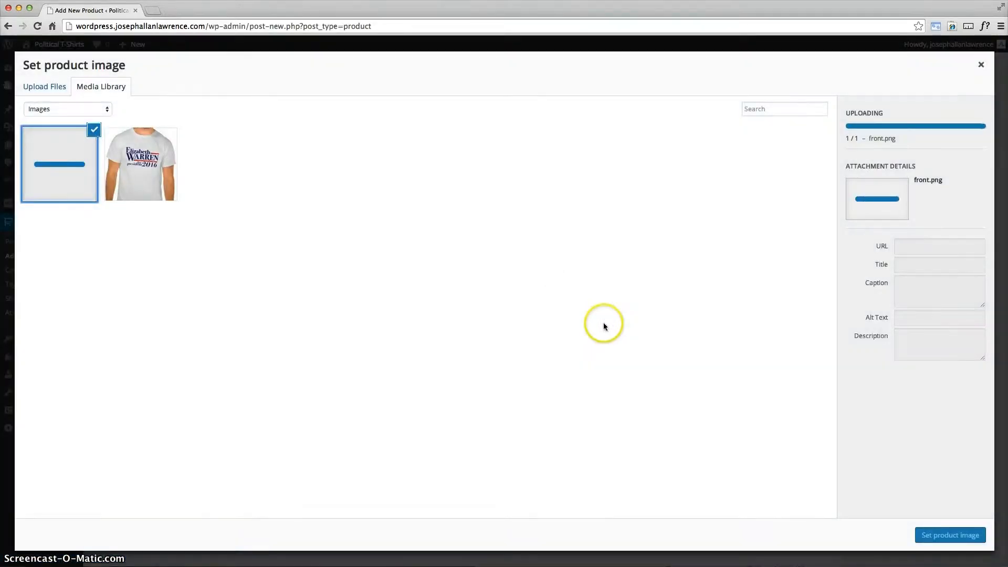
# Set the uploaded front image's title and alt text to "clinton tshirt" and make it the product image.
pyautogui.click(938, 234)
pyautogui.moveTo(945, 235); pyautogui.dragTo(807, 234)
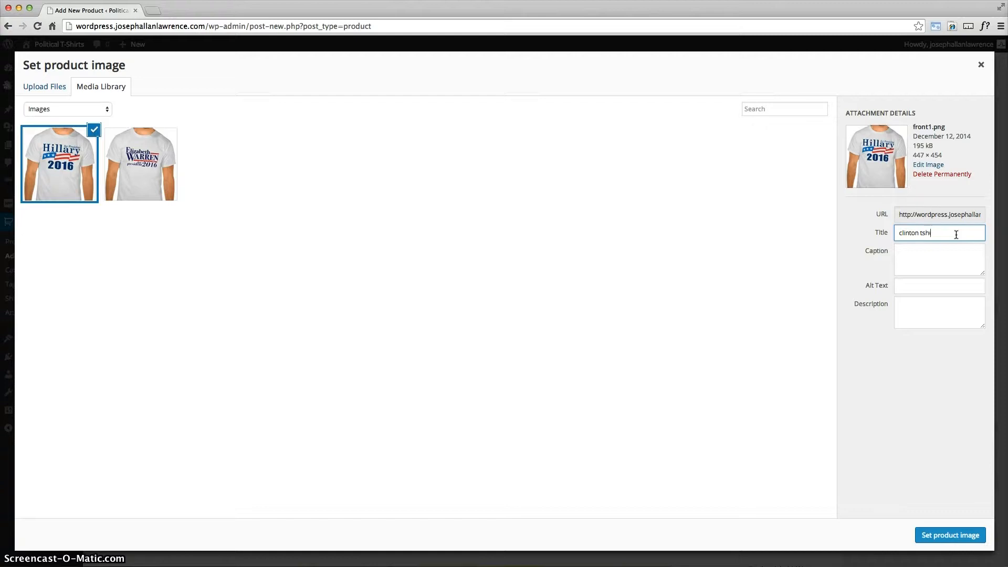
pyautogui.moveTo(970, 235); pyautogui.dragTo(852, 266)
pyautogui.hotkey('ctrl', 'c')
pyautogui.click(900, 286)
pyautogui.hotkey('ctrl', 'v')
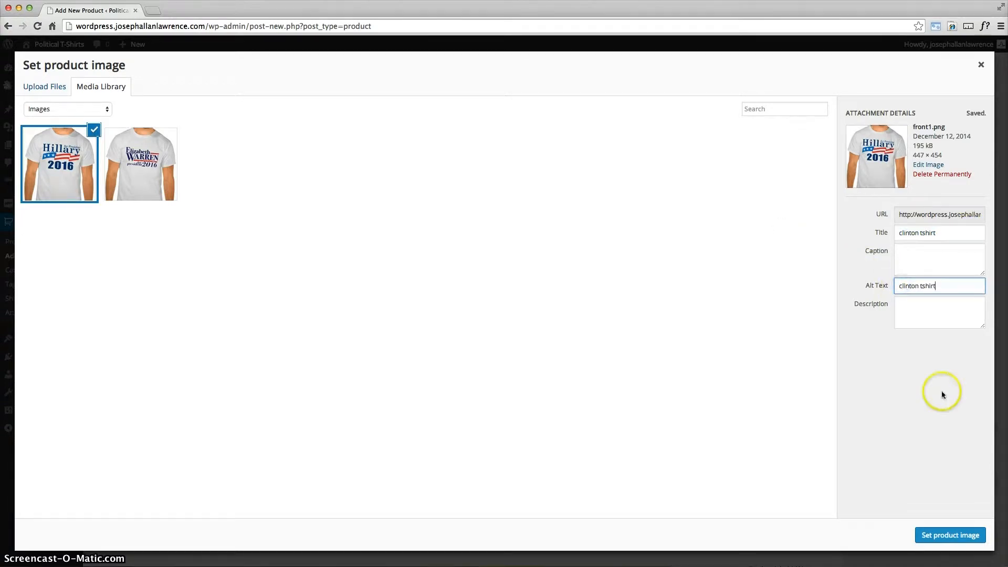
pyautogui.click(952, 536)
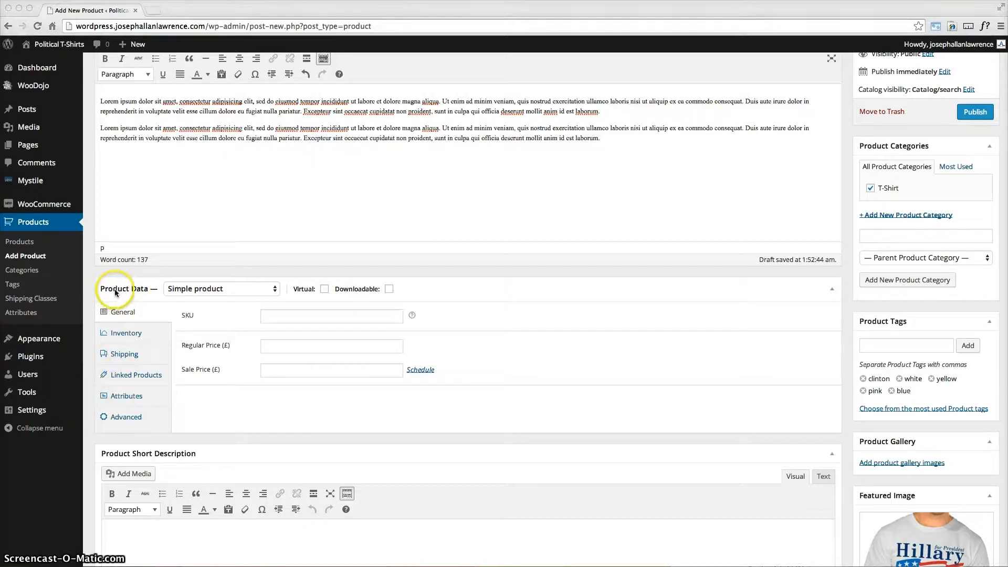
# Change the product type in the product data to Variable product.
pyautogui.click(231, 289)
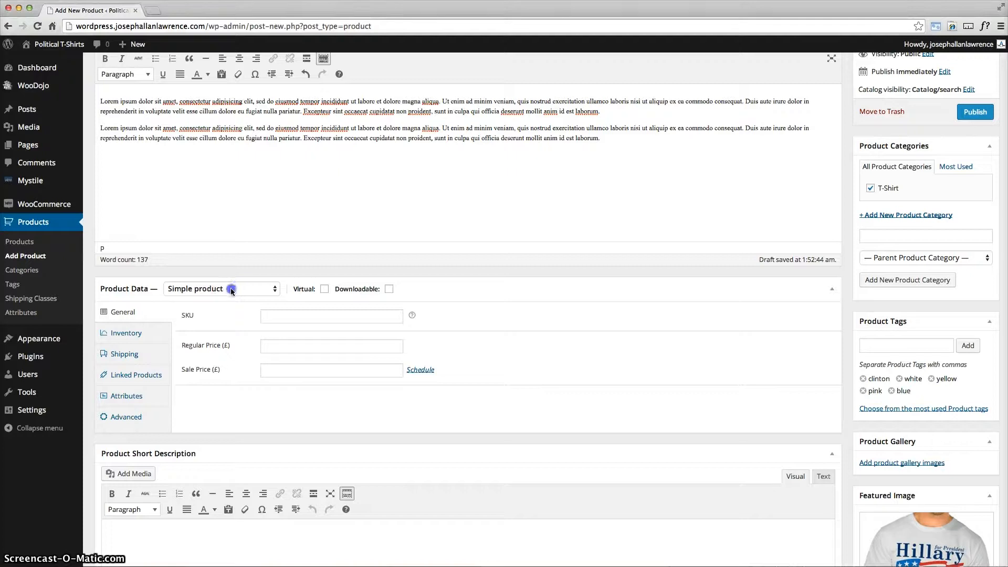
pyautogui.click(231, 289)
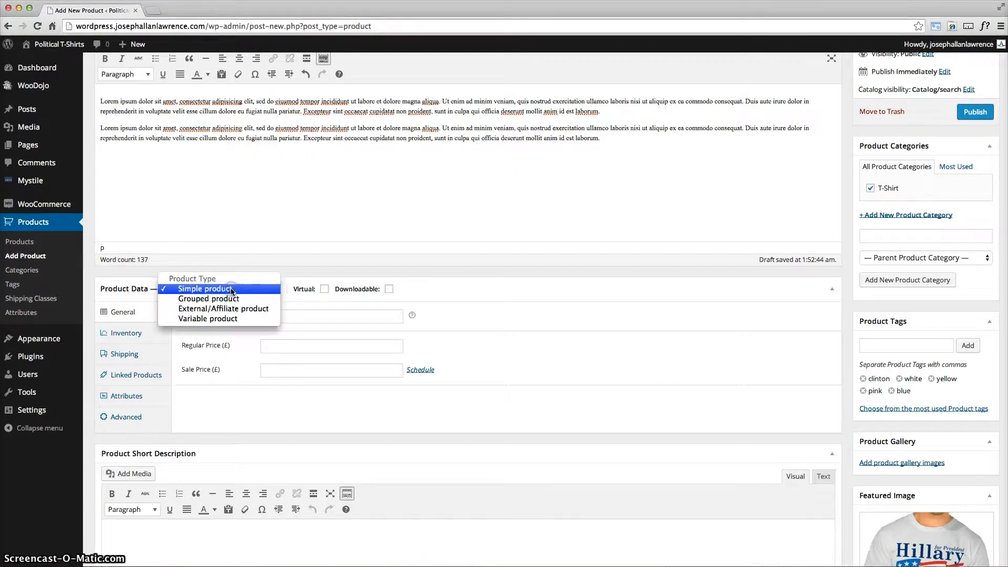
pyautogui.click(234, 319)
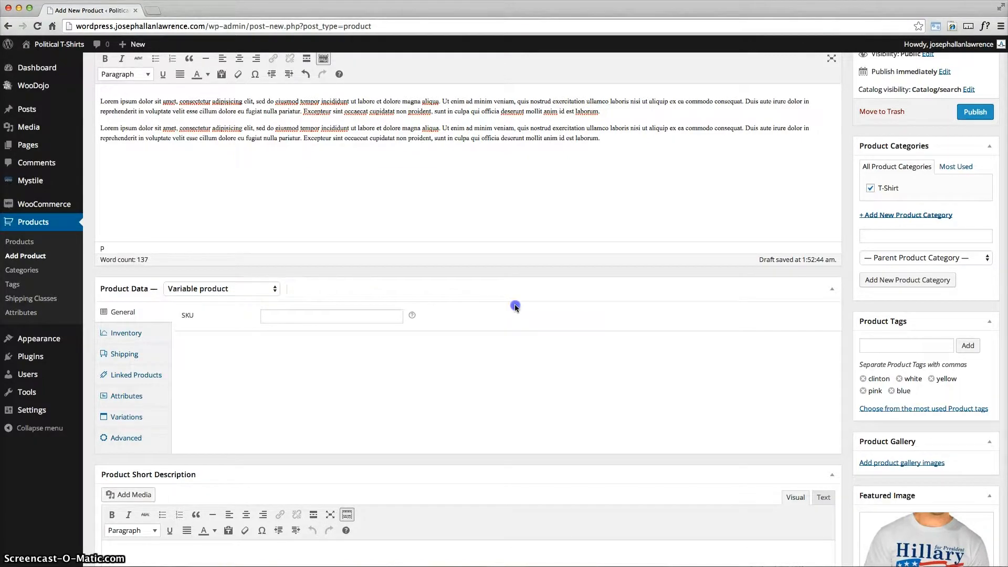
# Add a custom product attribute named Size with the values "small | medium | large | xlarge".
pyautogui.click(134, 399)
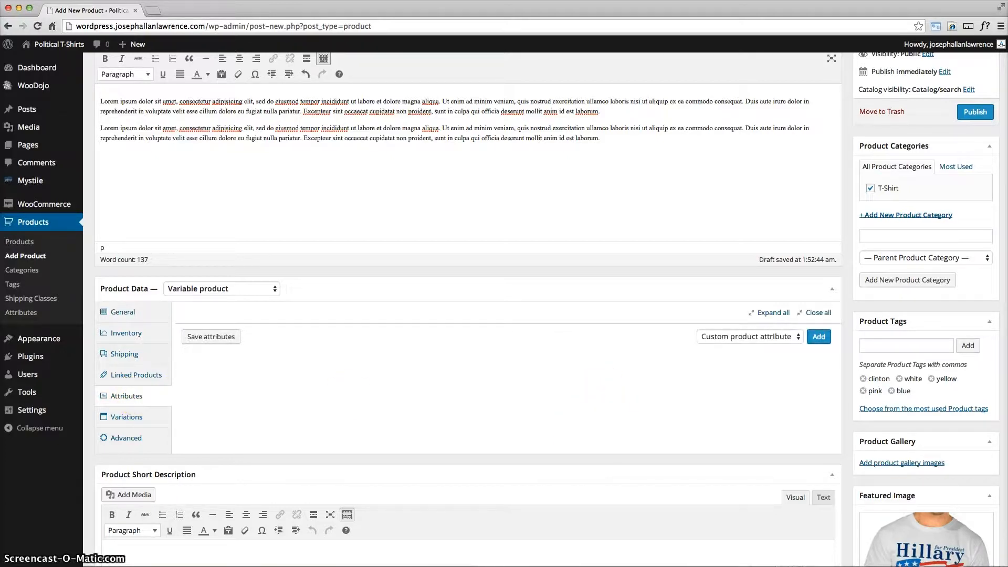
pyautogui.click(819, 336)
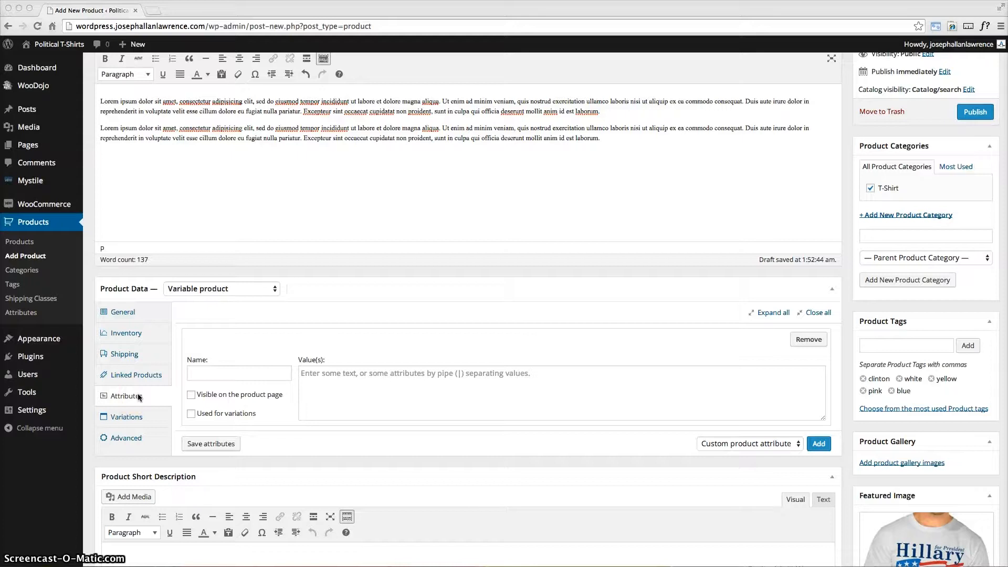
pyautogui.click(229, 370)
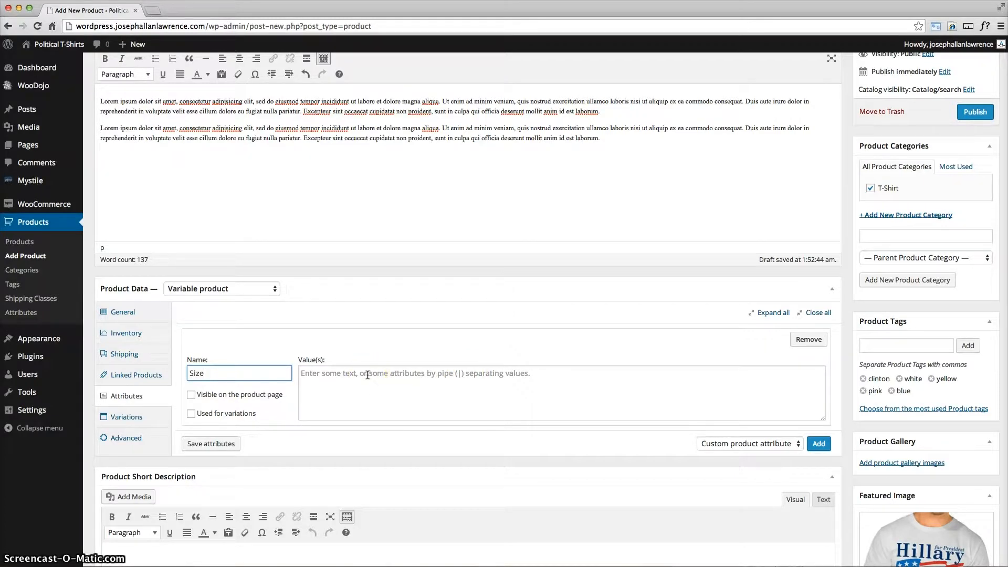
pyautogui.click(462, 372)
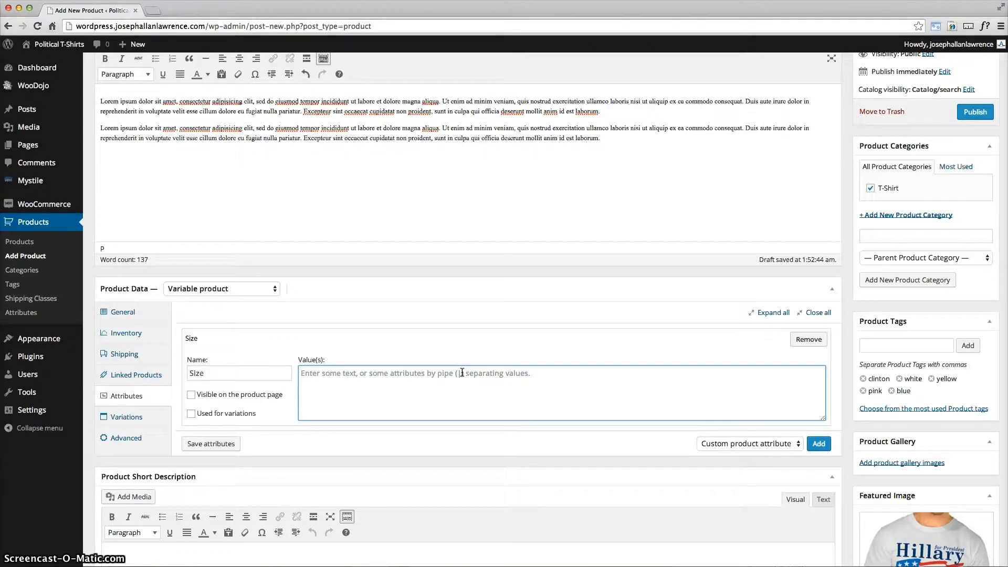
pyautogui.write('small')
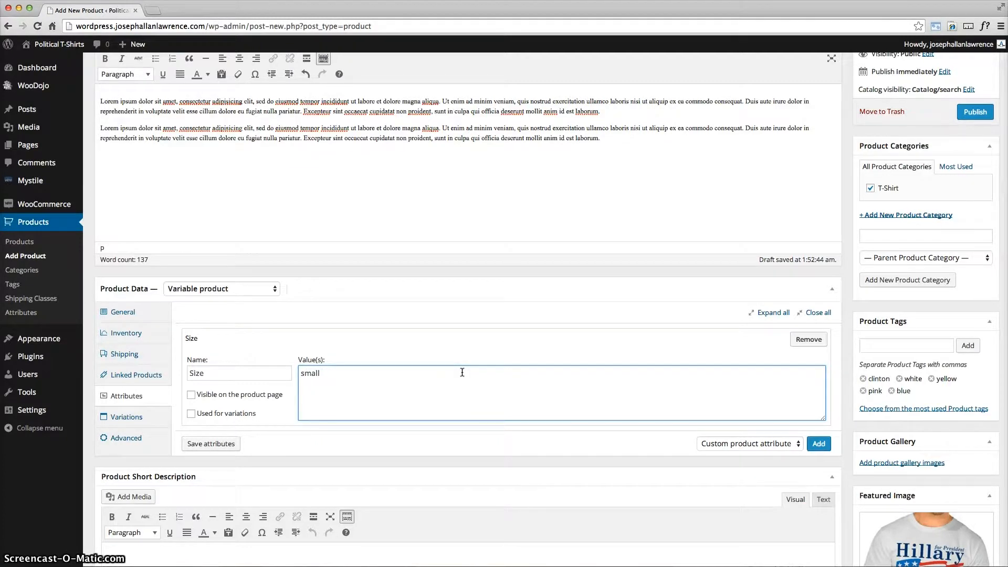
pyautogui.write(' | medium | large | xlrage')
pyautogui.click(401, 374)
pyautogui.press('BackSpace')
pyautogui.press('Right')
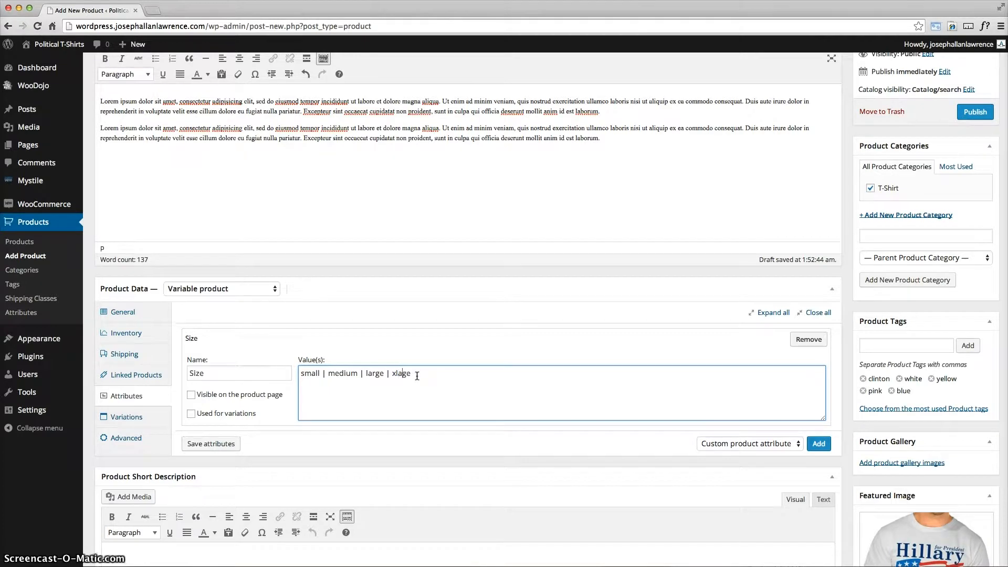
pyautogui.write('r')
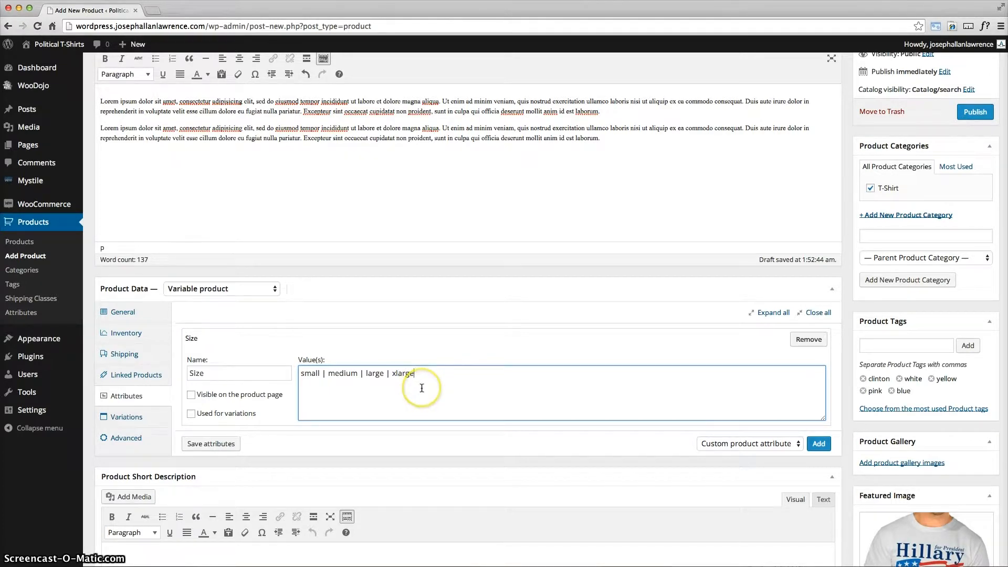
# Make the Size attribute visible on the product page and used for variations, and save the attributes.
pyautogui.click(191, 396)
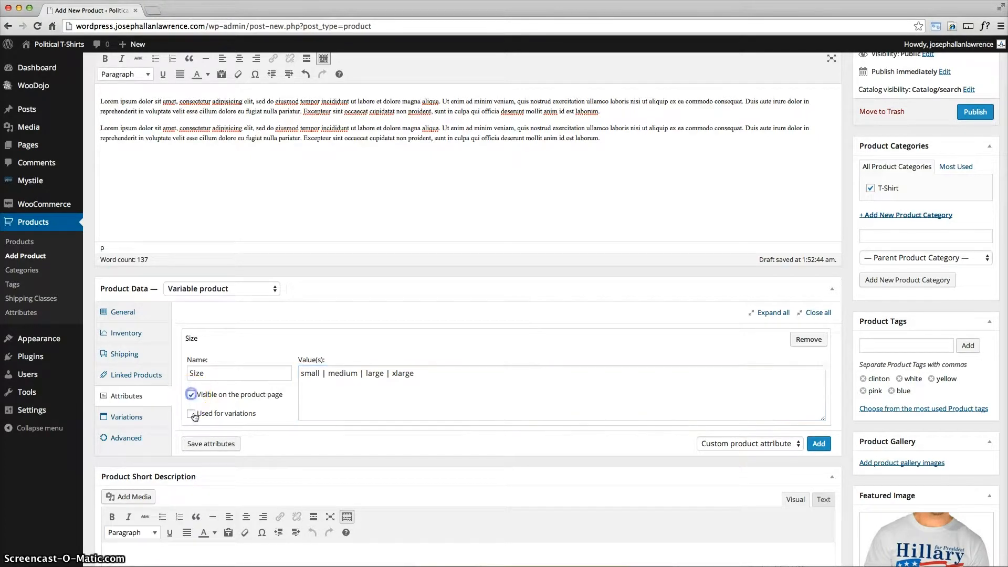
pyautogui.click(191, 414)
pyautogui.click(225, 445)
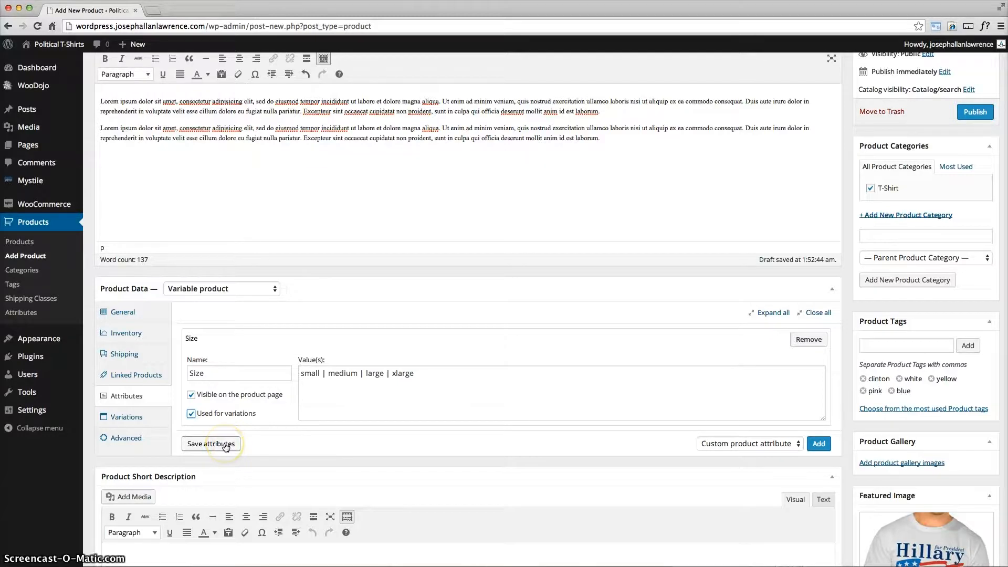
pyautogui.click(226, 445)
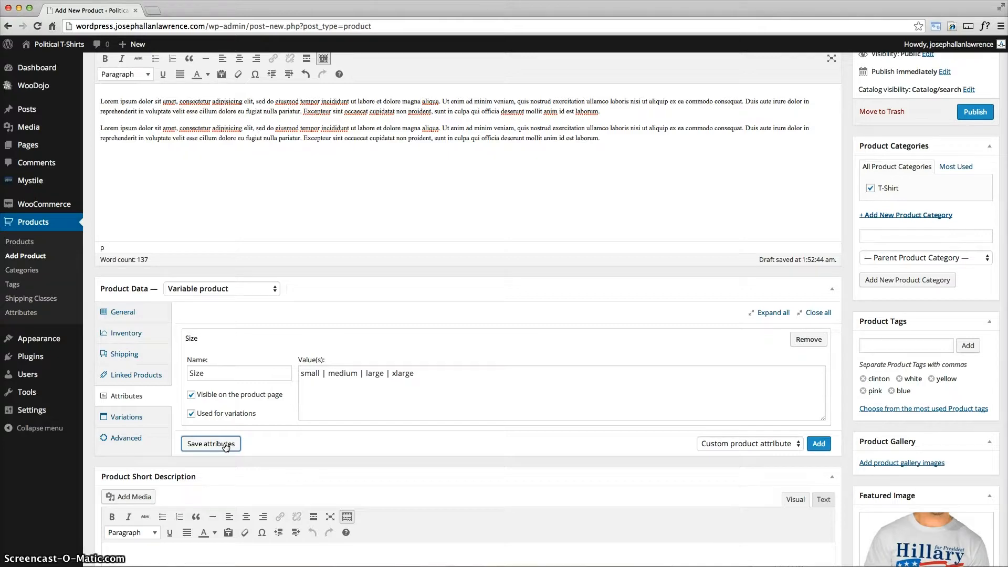
# Add a second custom attribute named Color with the values "white | yellow | blue | pink".
pyautogui.click(818, 444)
pyautogui.scroll(-2, 320, 447)
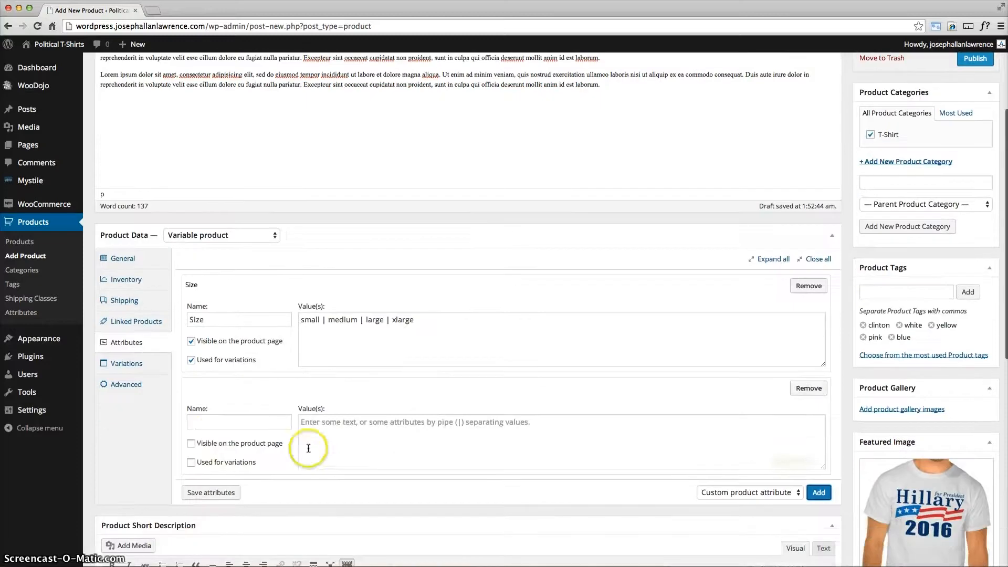
pyautogui.click(223, 422)
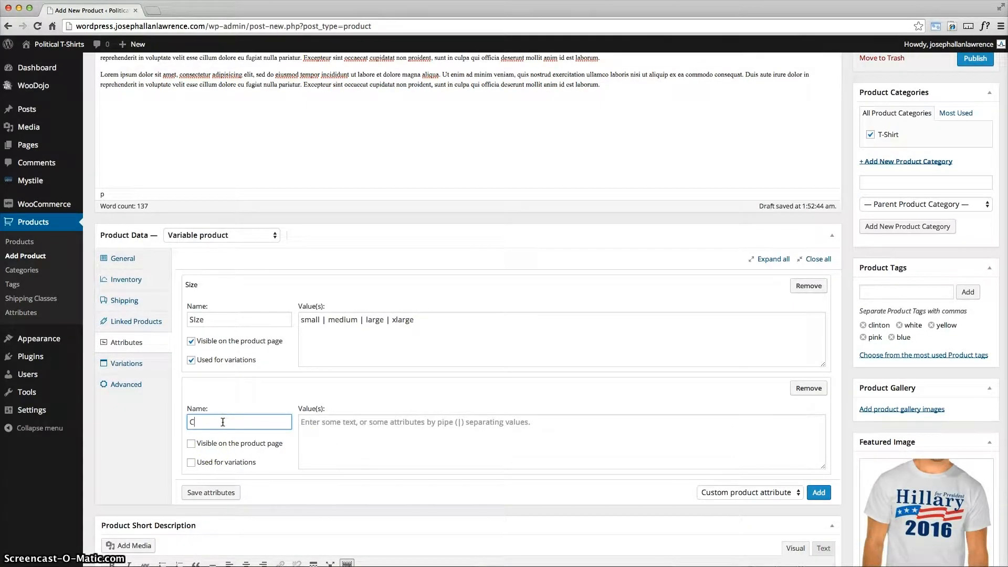
pyautogui.press('Tab')
pyautogui.write('wh')
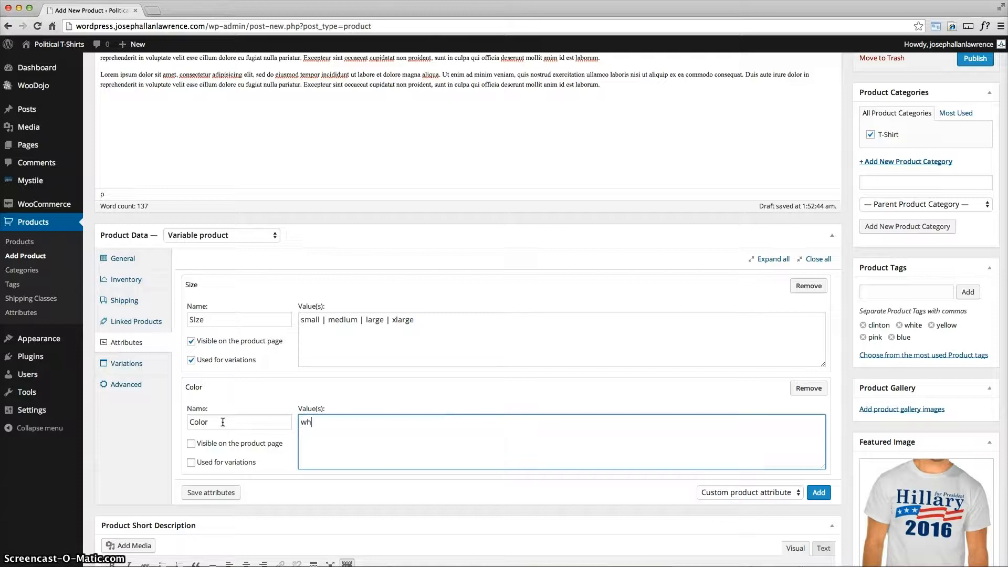
pyautogui.write('ite | yellow | blue | pink')
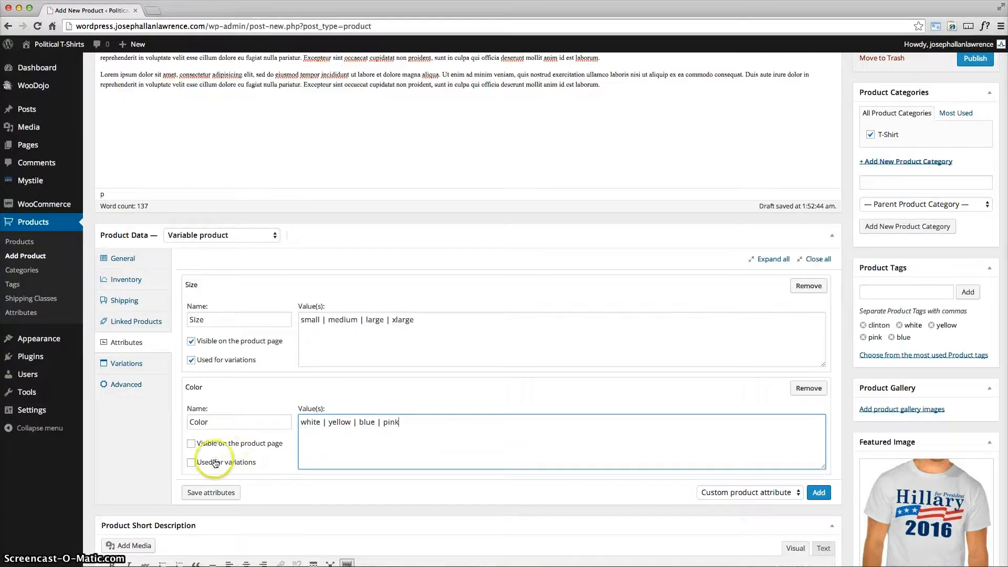
# Make the Color attribute visible on the product page and used for variations, and save the attributes.
pyautogui.click(192, 444)
pyautogui.click(192, 463)
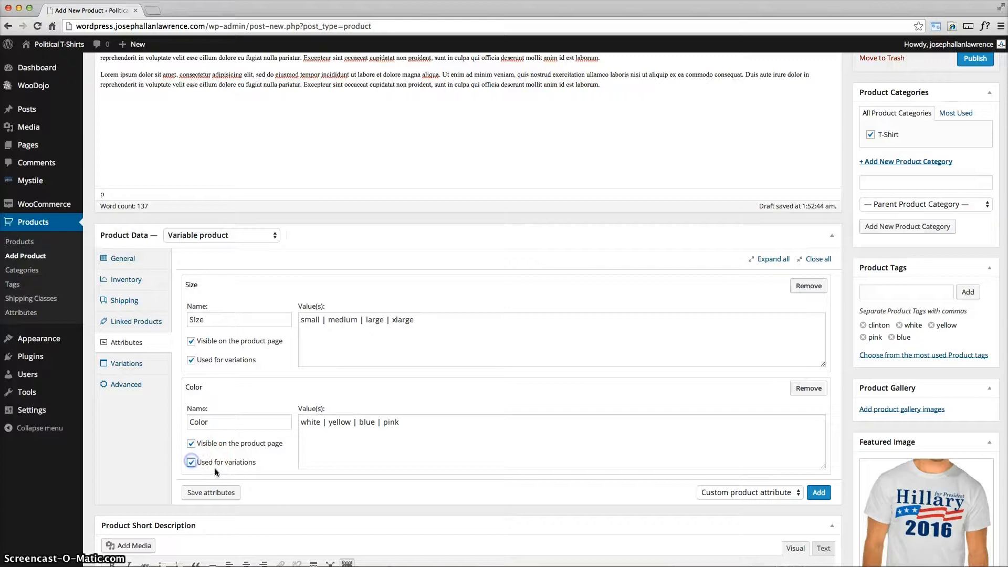
pyautogui.click(230, 494)
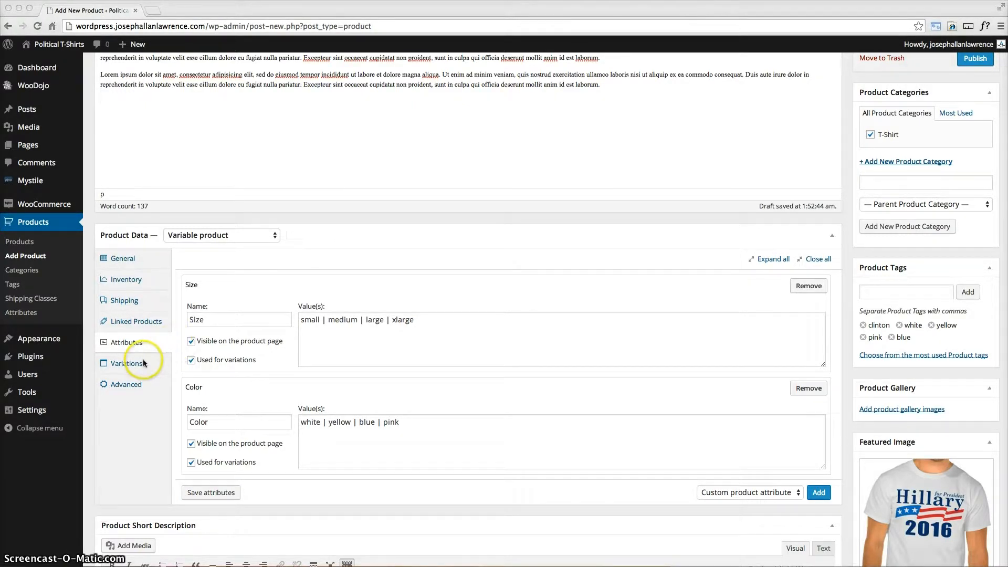
# Set the product's default variation to color white and size small.
pyautogui.click(127, 363)
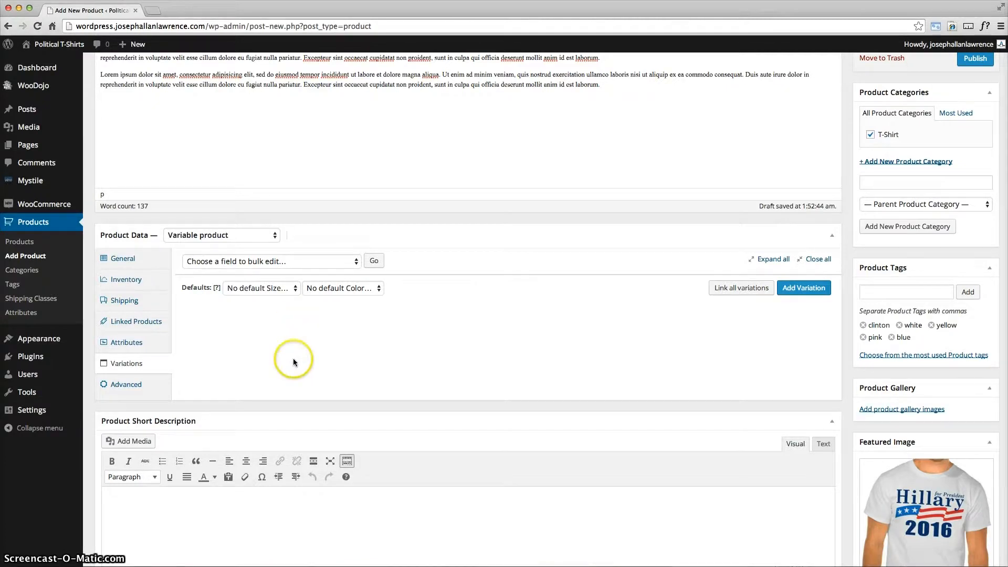
pyautogui.click(348, 288)
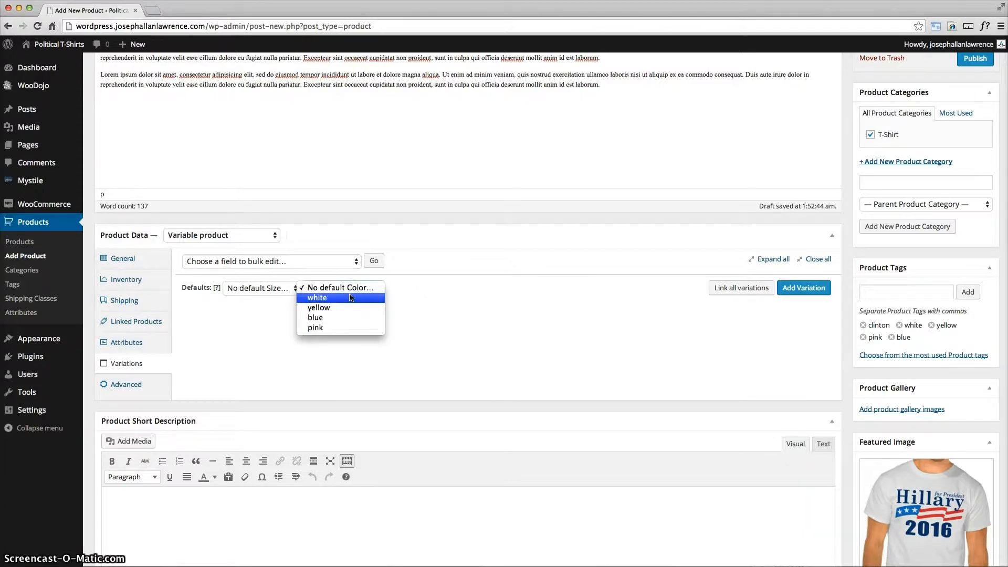
pyautogui.click(351, 297)
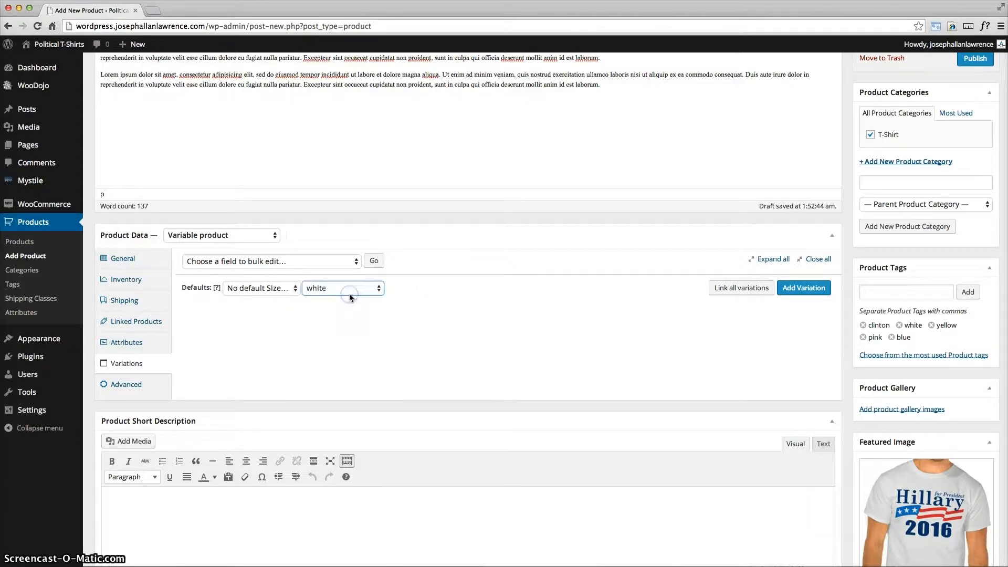
pyautogui.click(291, 288)
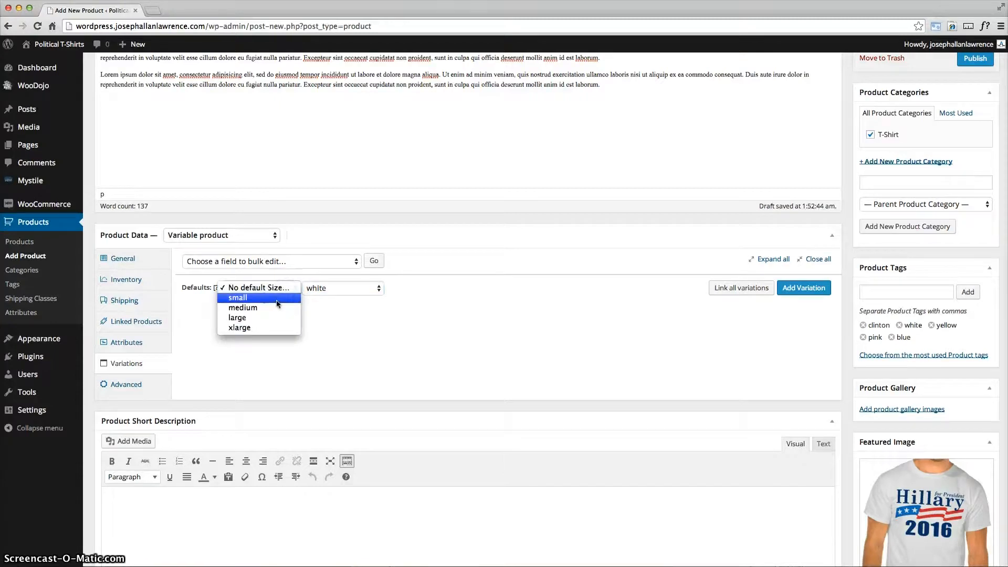
pyautogui.click(283, 298)
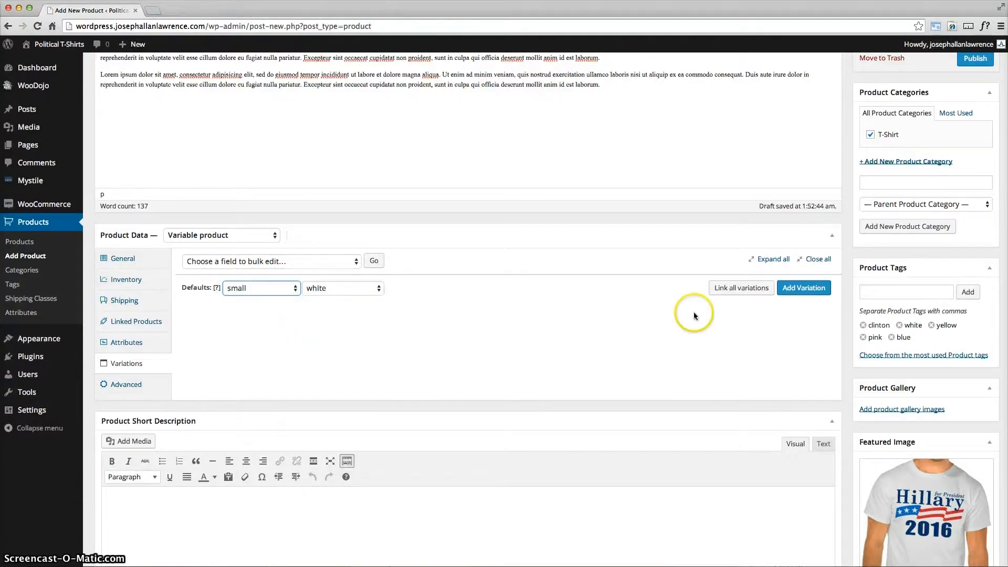
# Add a variation for size small and color white with a regular price of 25.
pyautogui.click(818, 292)
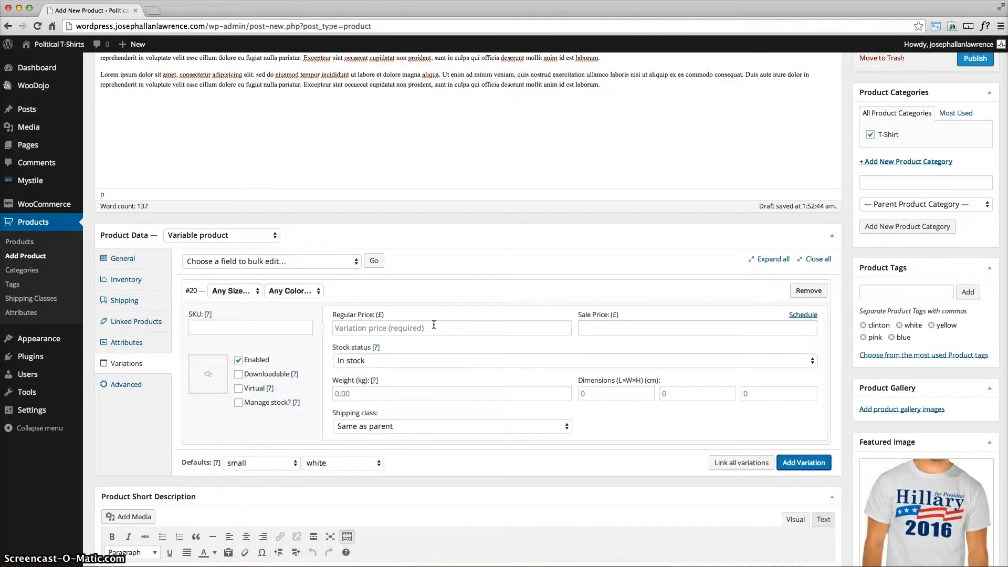
pyautogui.click(610, 317)
pyautogui.click(370, 328)
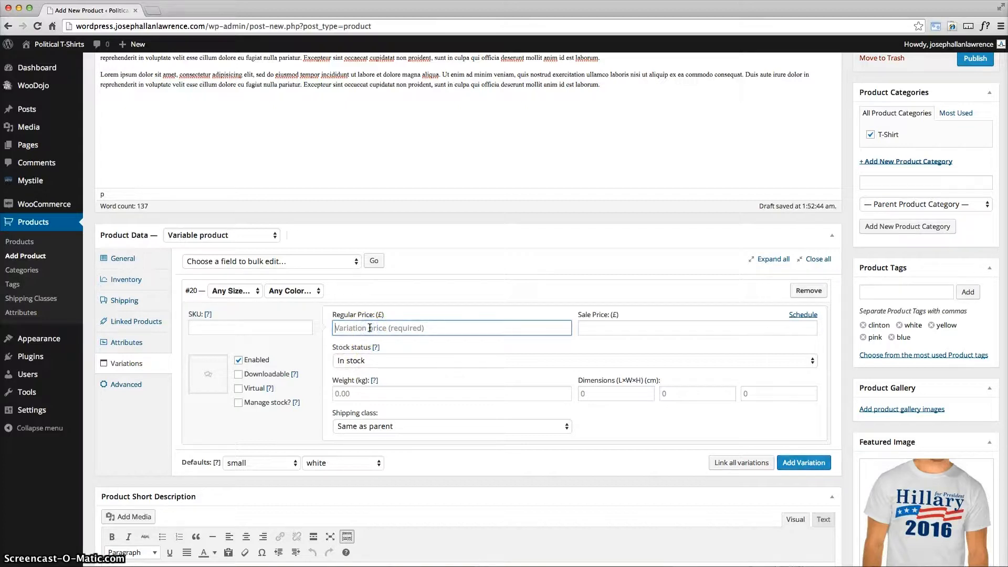
pyautogui.write('25')
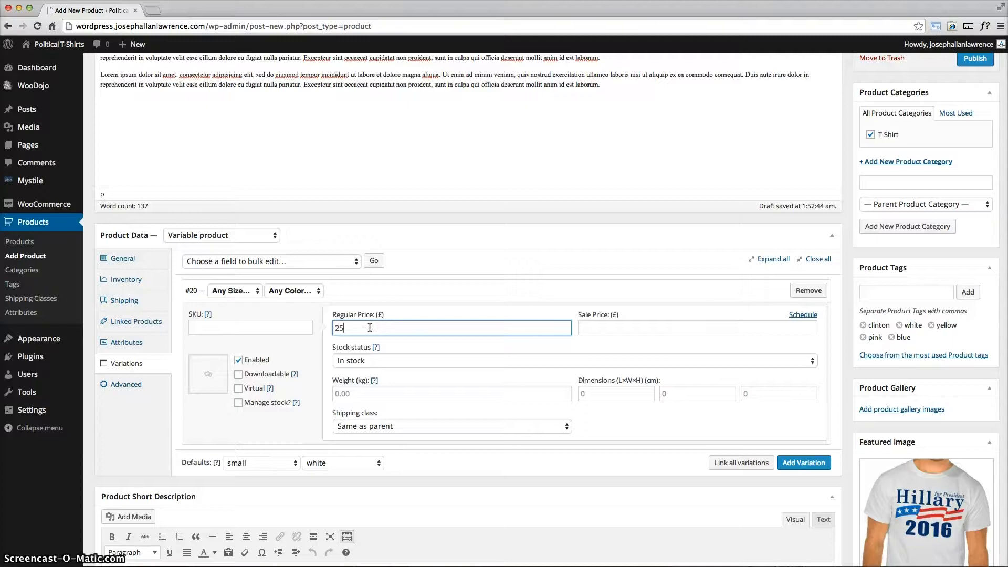
pyautogui.click(527, 318)
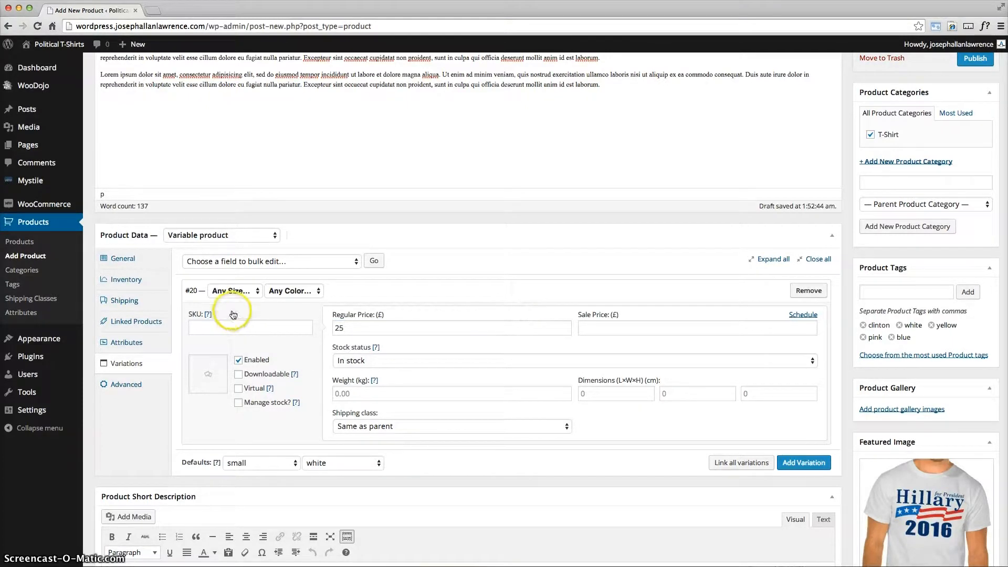
pyautogui.click(235, 290)
pyautogui.click(245, 301)
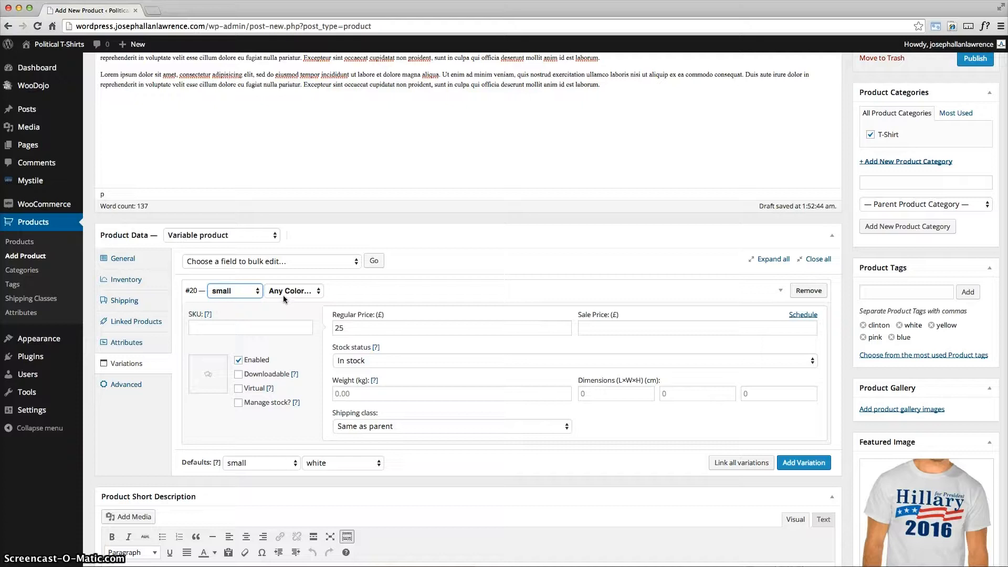
pyautogui.click(289, 292)
pyautogui.click(298, 304)
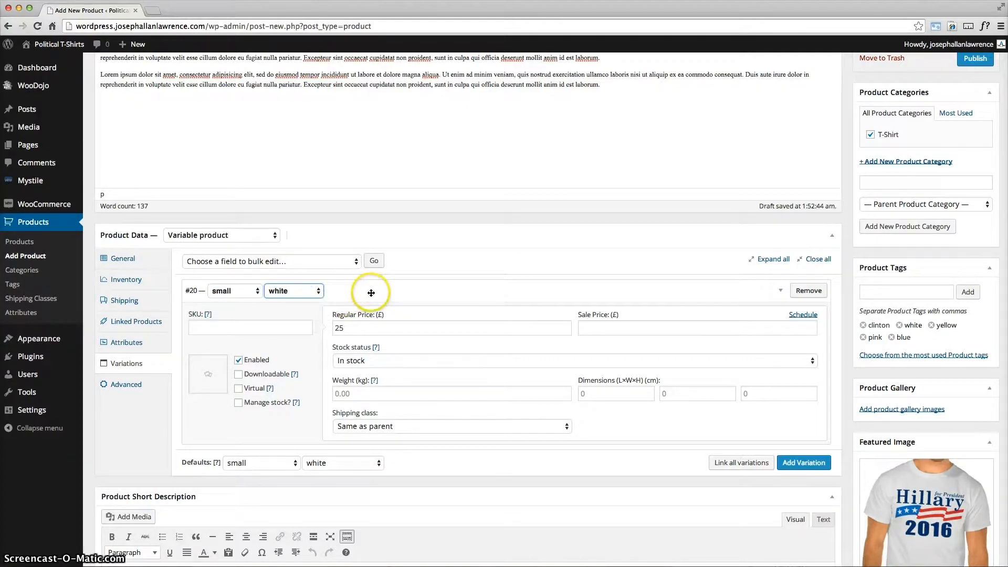
# Add three more blank variations below the small white one.
pyautogui.click(809, 467)
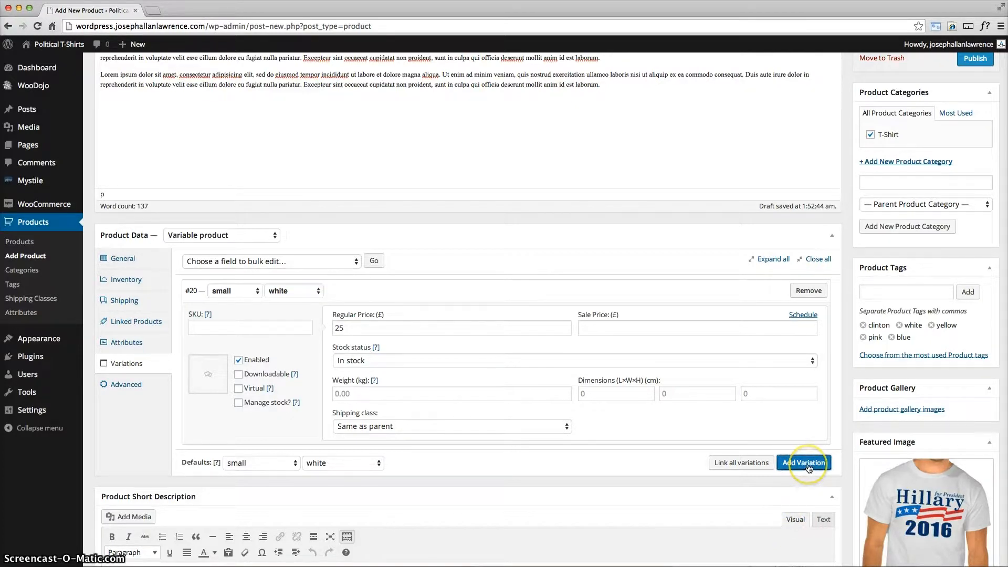
pyautogui.scroll(-5, 807, 489)
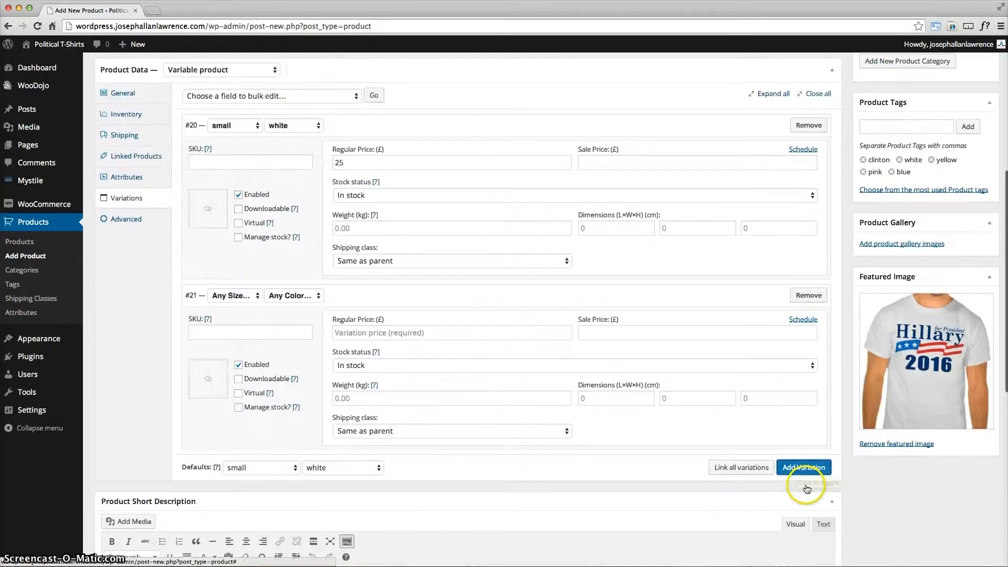
pyautogui.click(807, 469)
pyautogui.scroll(-5, 819, 475)
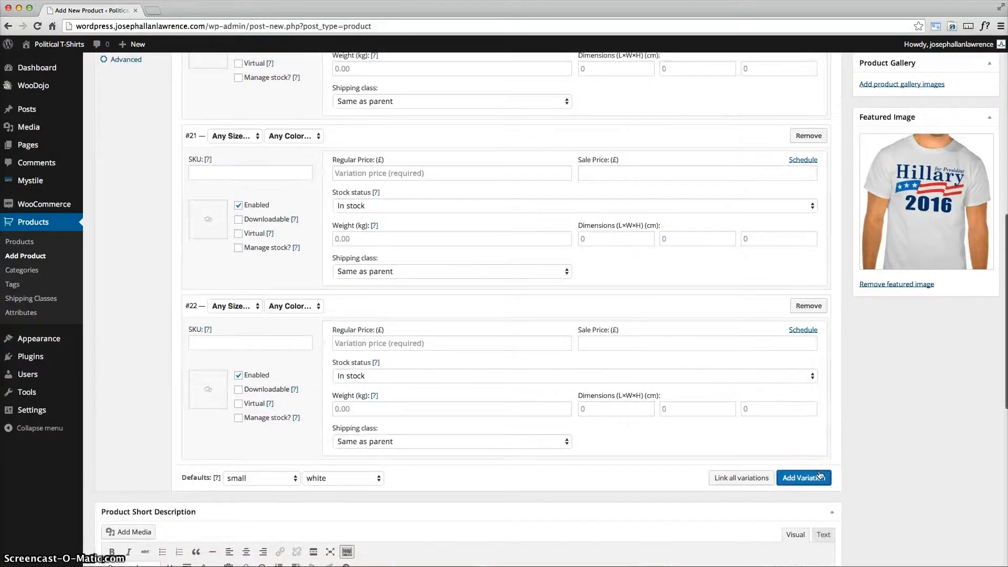
pyautogui.click(809, 477)
pyautogui.scroll(5, 602, 357)
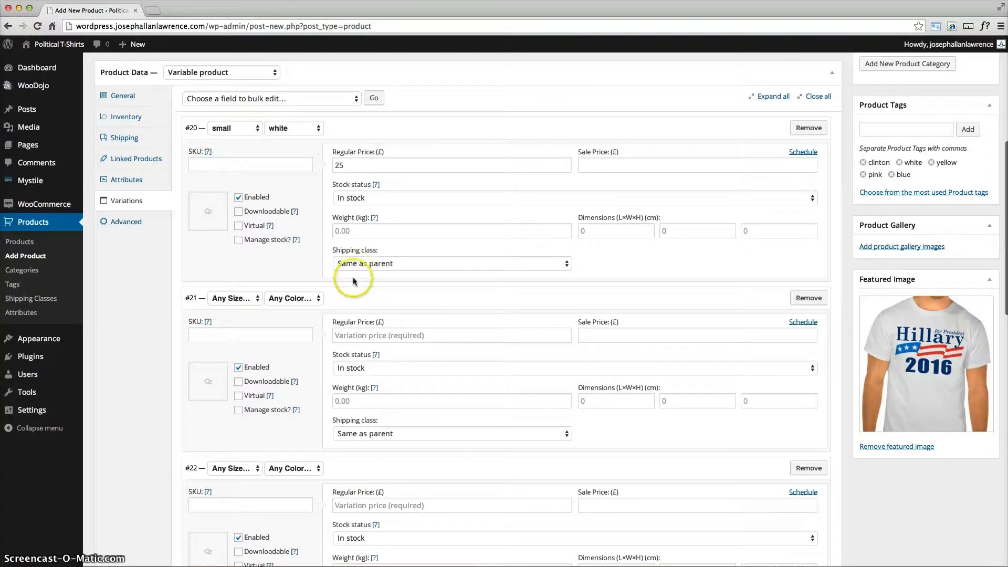
# Set the second variation to color white and size medium with a regular price of 25.
pyautogui.click(303, 298)
pyautogui.click(304, 311)
pyautogui.click(235, 299)
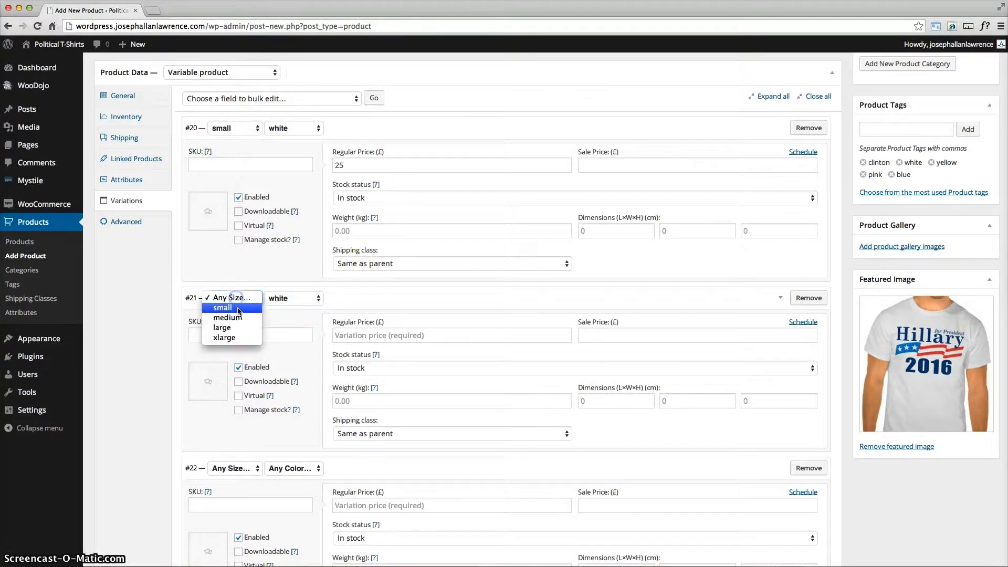
pyautogui.click(237, 315)
pyautogui.click(373, 164)
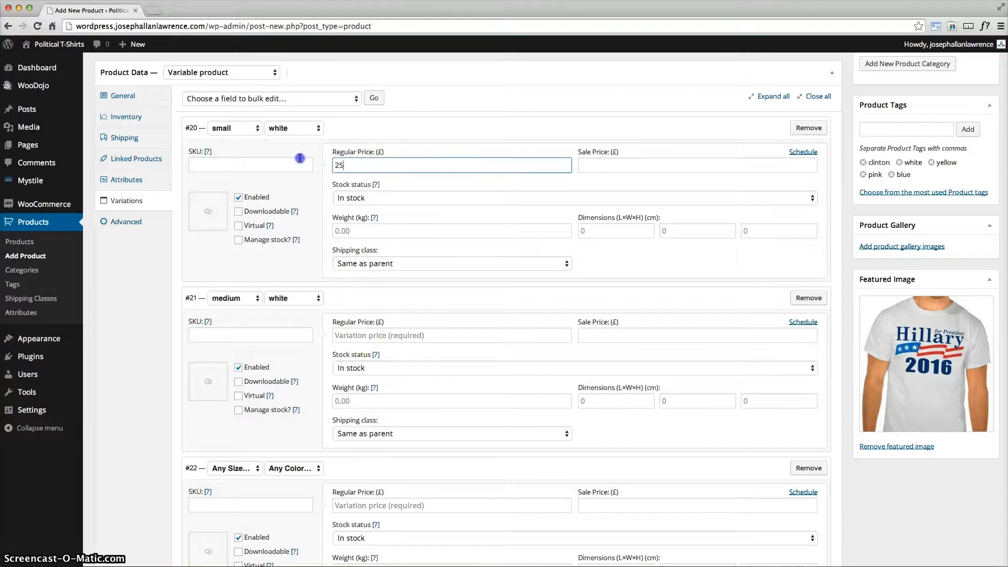
pyautogui.click(370, 336)
pyautogui.write('25')
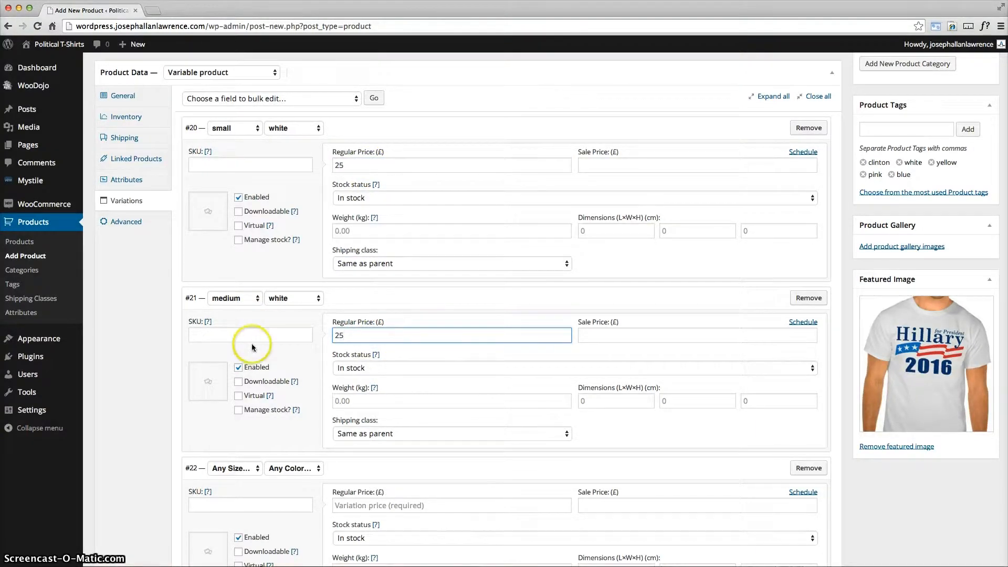
# Set the third variation to color white and size large with a regular price of 25.
pyautogui.scroll(-2, 273, 399)
pyautogui.click(294, 428)
pyautogui.click(279, 437)
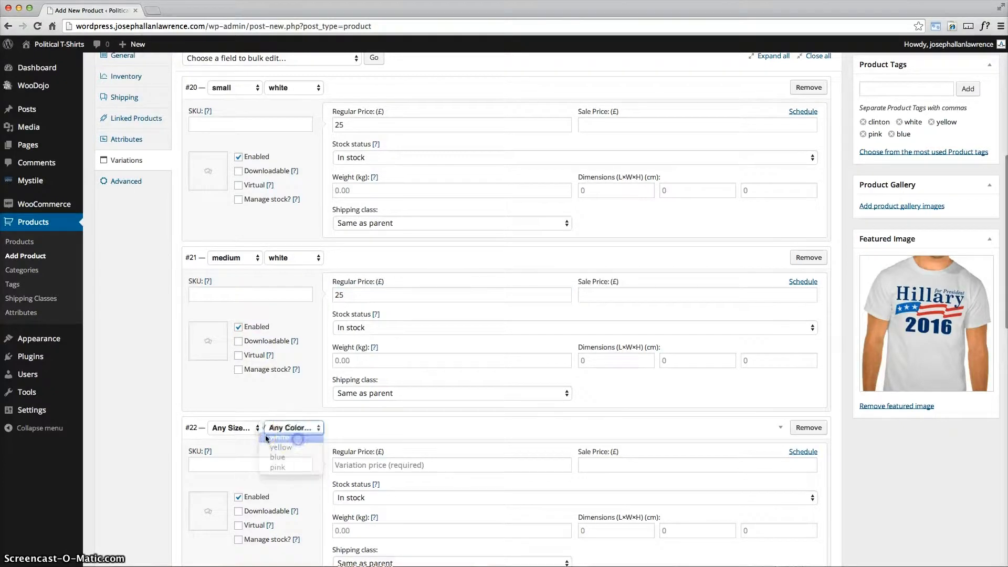
pyautogui.click(231, 428)
pyautogui.click(239, 457)
pyautogui.click(364, 466)
# Set the fourth variation to color white and size xlarge with a regular price of 30.
pyautogui.scroll(-5, 428, 467)
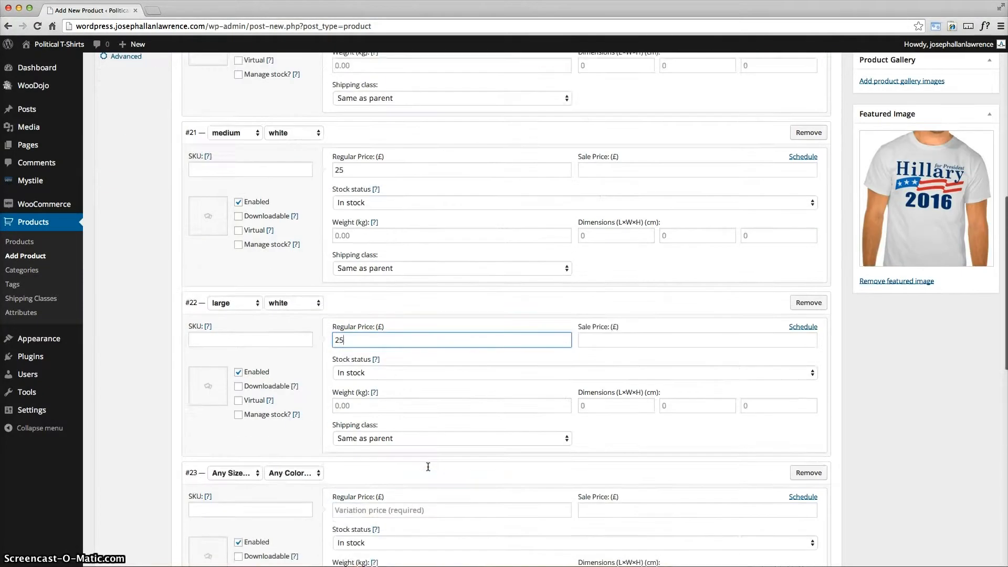
pyautogui.click(290, 424)
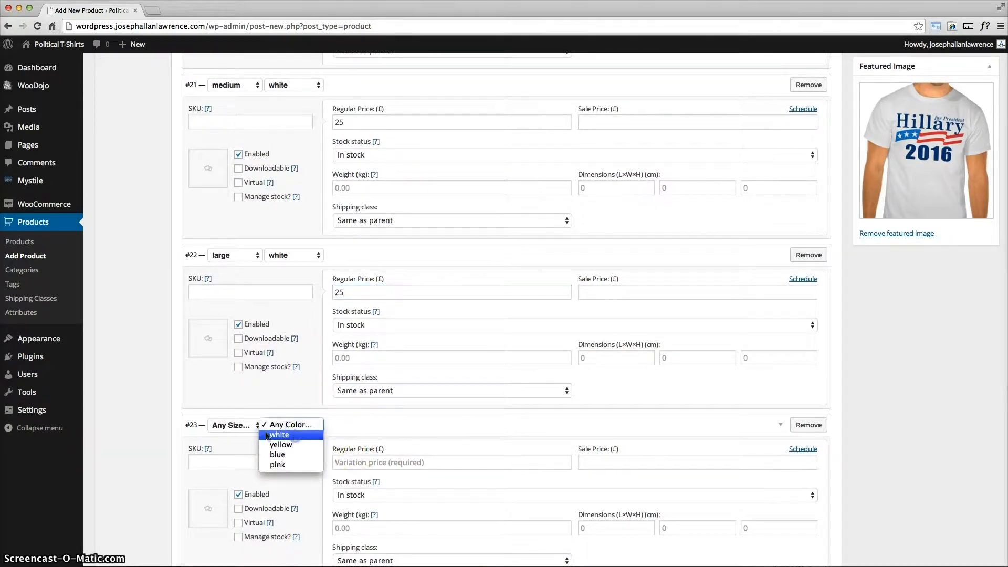
pyautogui.click(268, 436)
pyautogui.click(231, 425)
pyautogui.click(235, 462)
pyautogui.click(412, 464)
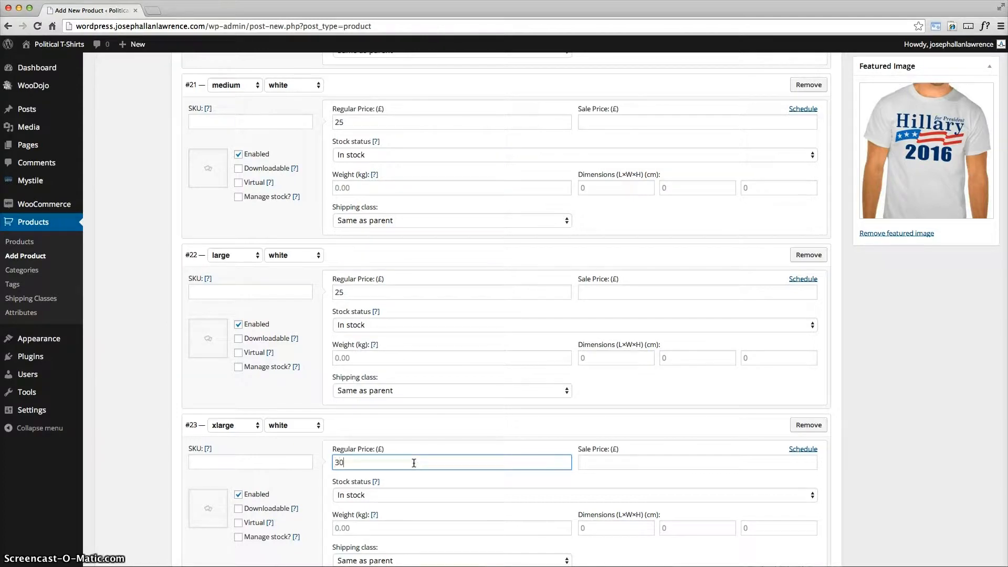
# Add four blank variations below the xlarge white one.
pyautogui.scroll(-5, 440, 460)
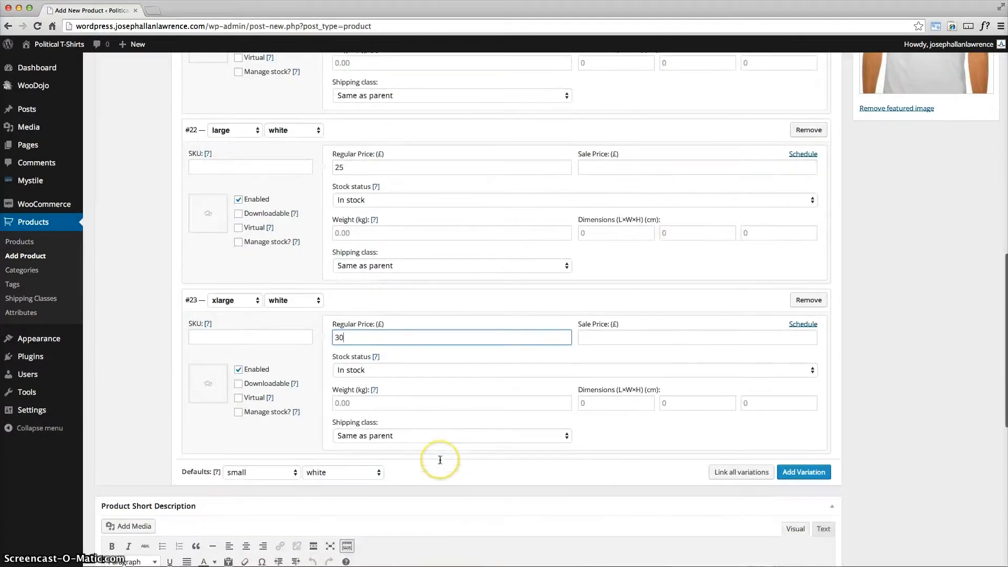
pyautogui.click(571, 452)
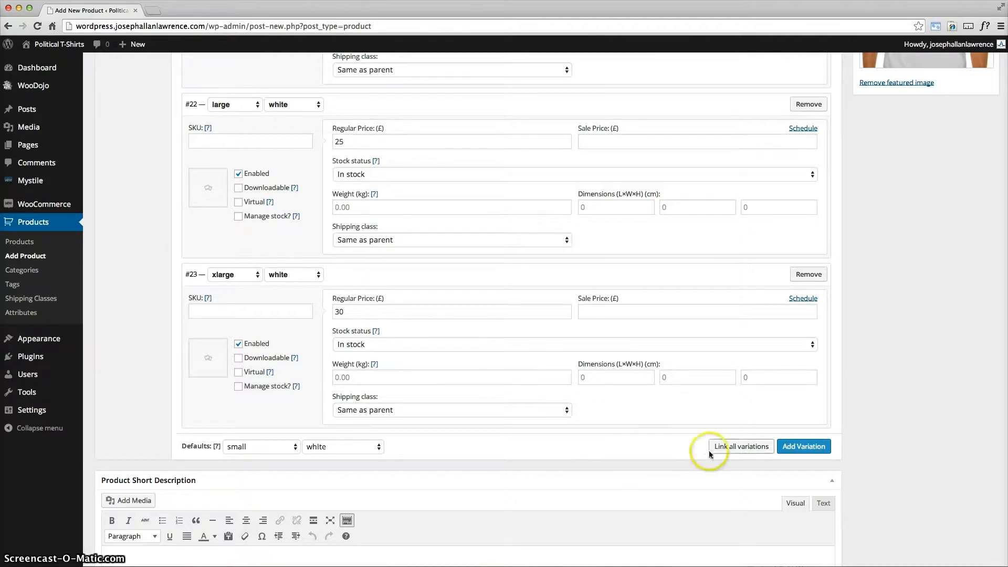
pyautogui.click(801, 450)
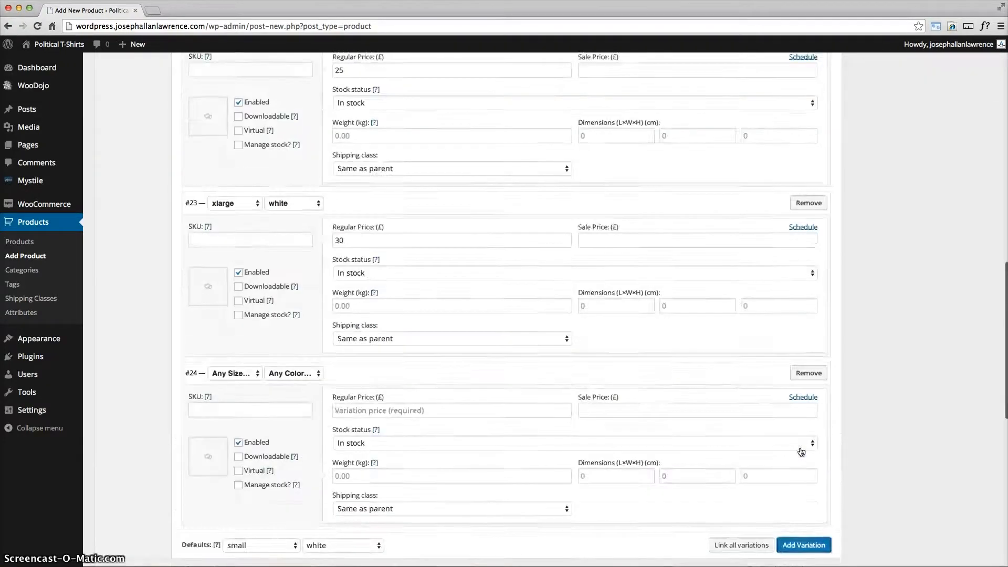
pyautogui.click(802, 451)
pyautogui.scroll(-6, 802, 446)
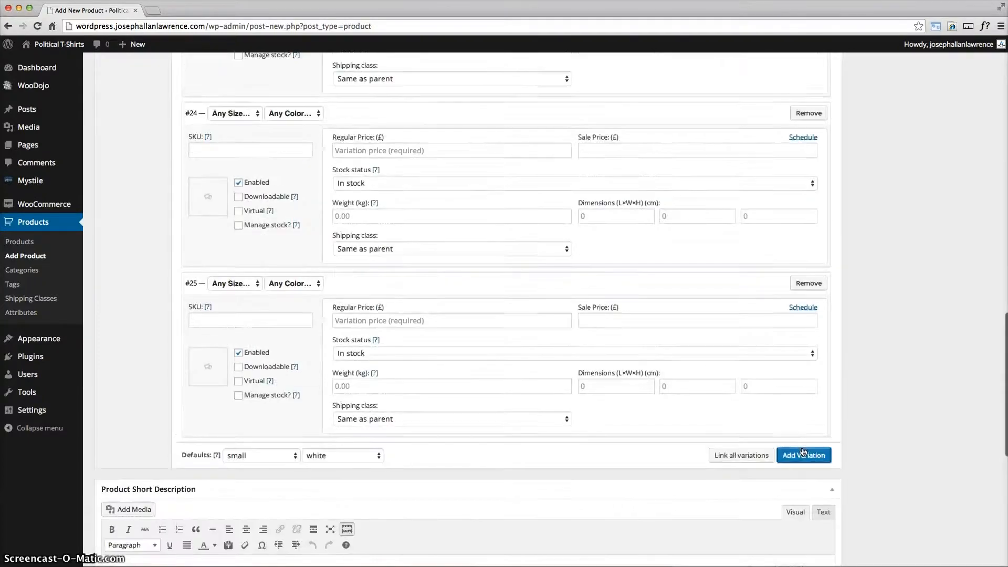
pyautogui.click(805, 424)
pyautogui.scroll(-5, 806, 441)
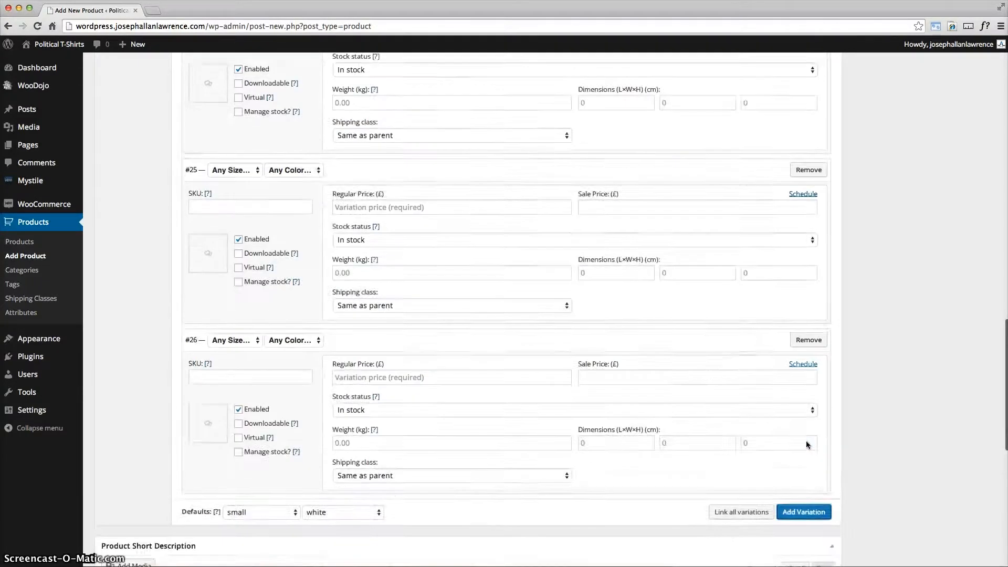
pyautogui.click(804, 369)
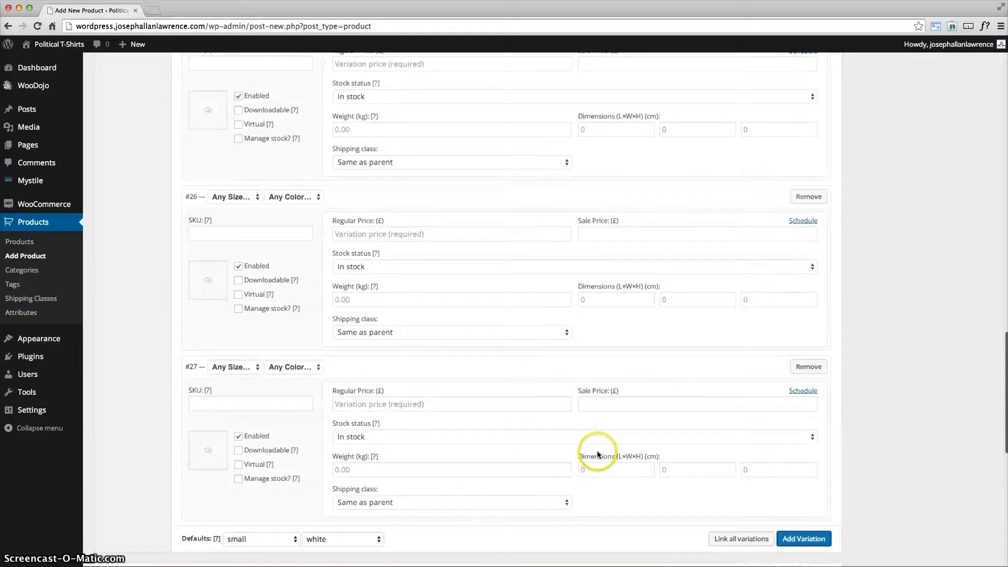
# Set the first blank variation after the white ones to color yellow and size small with a regular price of 25.
pyautogui.scroll(4, 597, 451)
pyautogui.scroll(7, 597, 452)
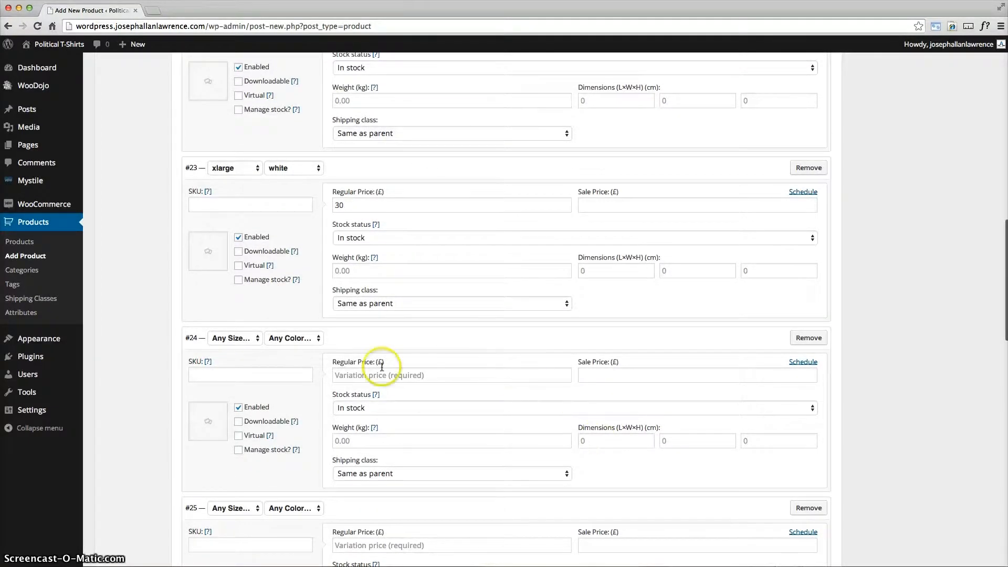
pyautogui.click(288, 342)
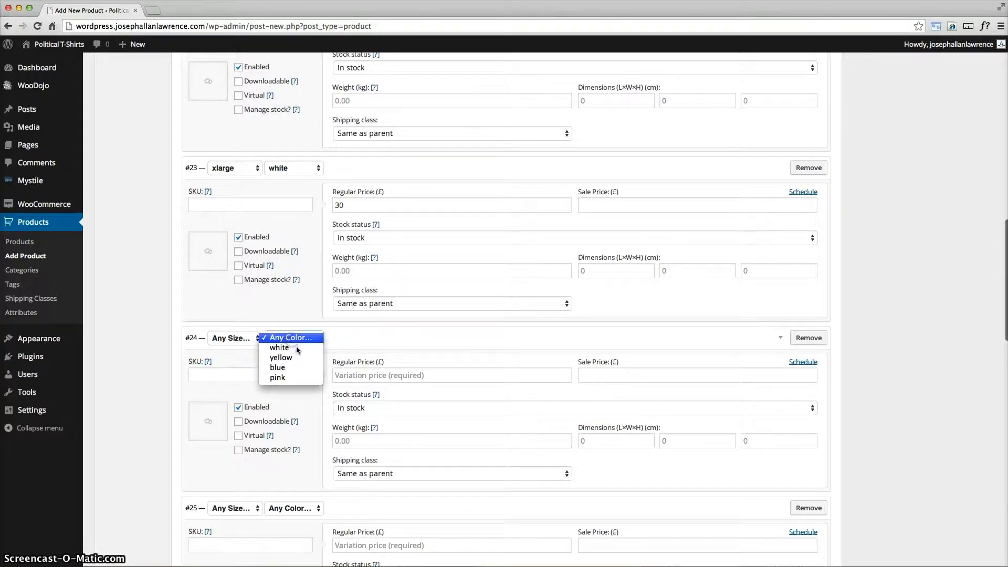
pyautogui.click(297, 354)
pyautogui.click(231, 338)
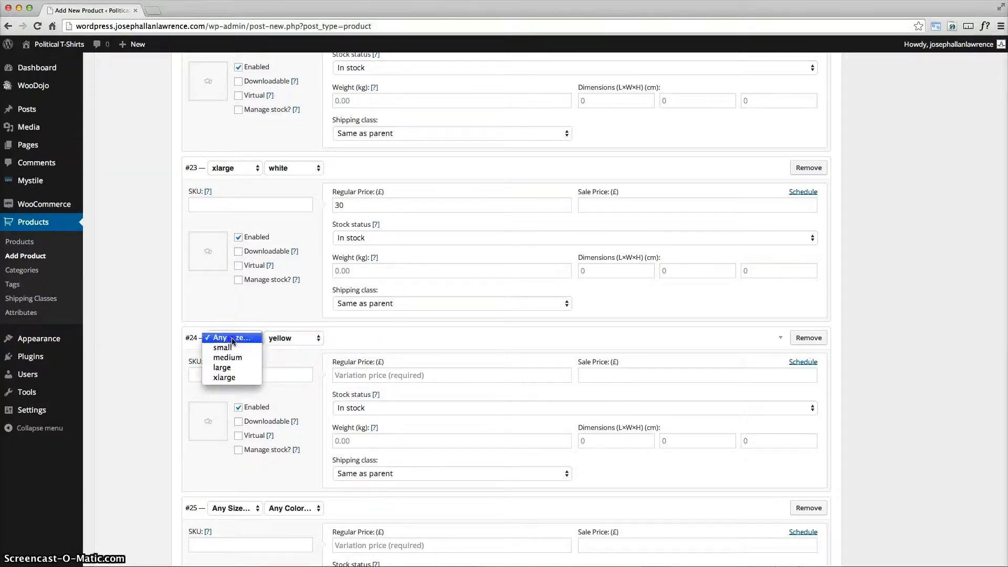
pyautogui.click(234, 349)
pyautogui.click(417, 376)
pyautogui.write('25')
# Set the variation below small yellow to color yellow and size medium with a regular price of 25.
pyautogui.scroll(-5, 317, 388)
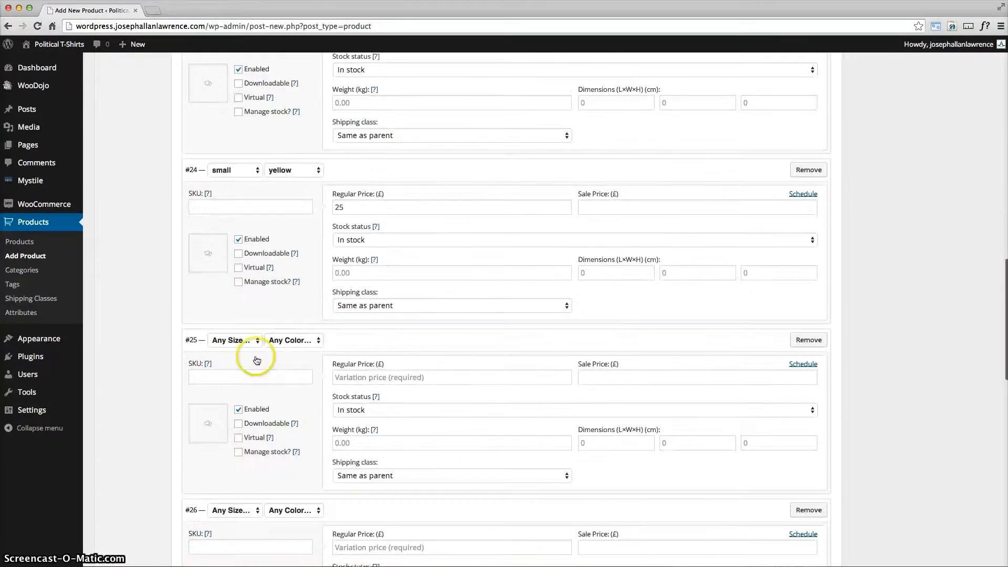
pyautogui.click(303, 339)
pyautogui.click(306, 359)
pyautogui.click(232, 339)
pyautogui.click(235, 359)
pyautogui.click(423, 377)
pyautogui.write('25')
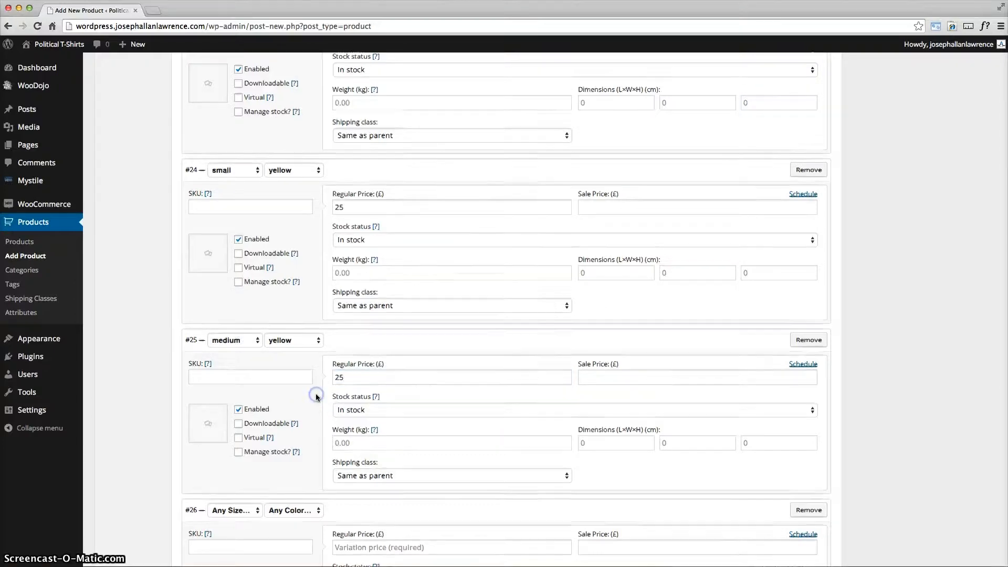
# Set the variation below medium yellow to color yellow and size large with a regular price of 25.
pyautogui.scroll(-4, 299, 380)
pyautogui.click(303, 368)
pyautogui.click(281, 386)
pyautogui.click(231, 366)
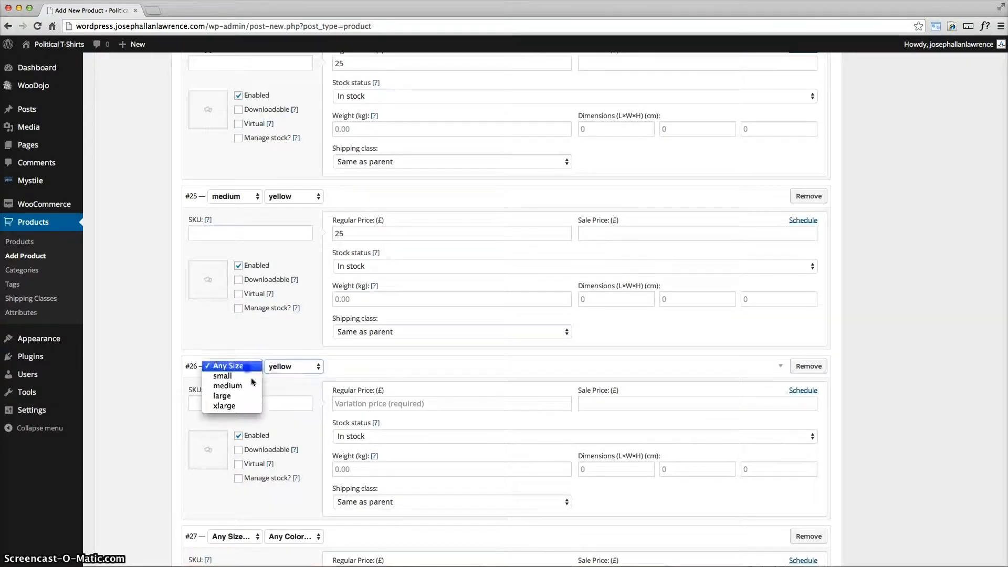
pyautogui.click(220, 397)
pyautogui.click(357, 395)
pyautogui.write('25')
# Set the variation below large yellow to color yellow and size xlarge with a regular price of 30.
pyautogui.scroll(-2, 322, 414)
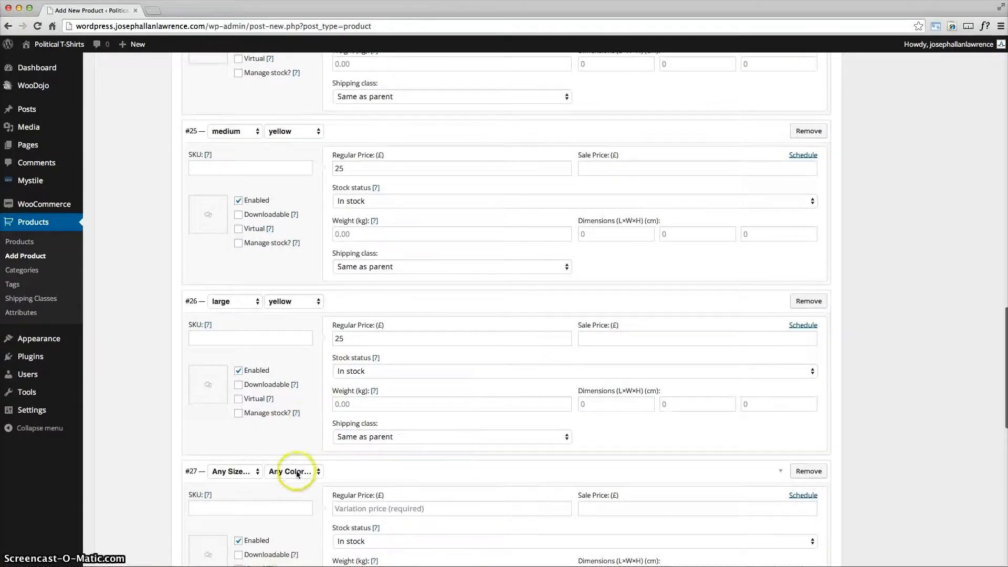
pyautogui.click(292, 471)
pyautogui.click(268, 493)
pyautogui.click(235, 471)
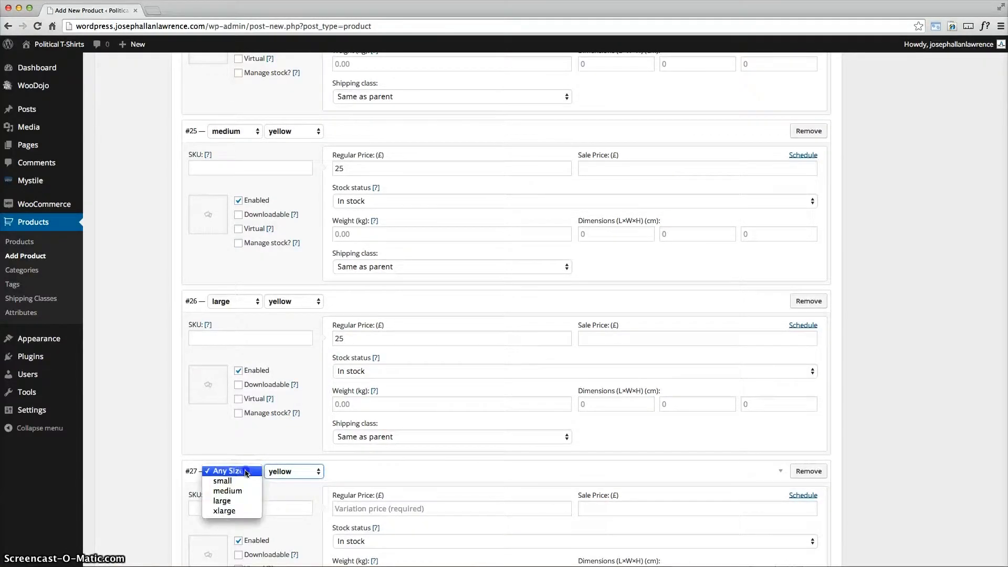
pyautogui.click(231, 512)
pyautogui.click(350, 509)
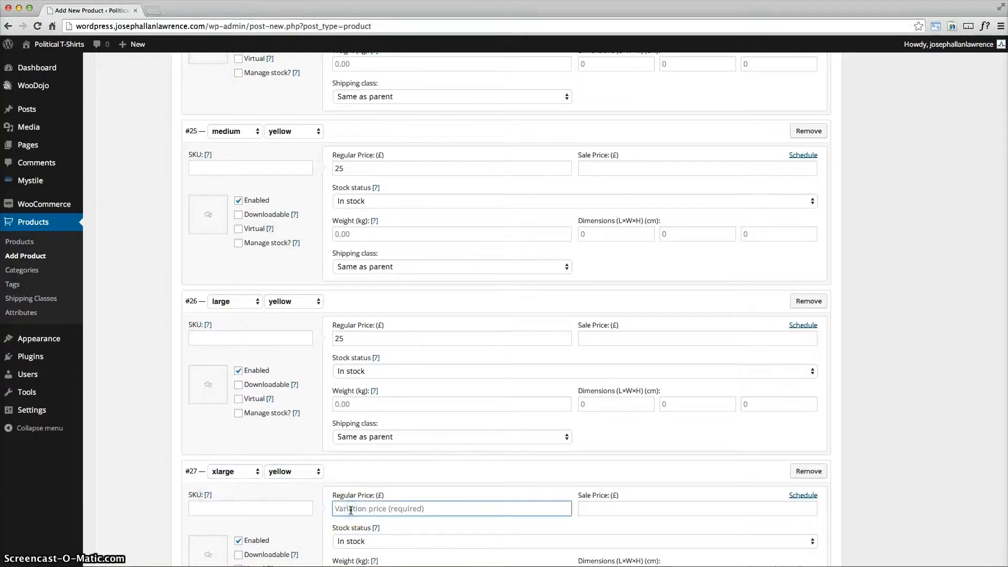
pyautogui.moveTo(352, 339); pyautogui.dragTo(324, 341)
pyautogui.moveTo(353, 169); pyautogui.dragTo(335, 168)
# Add four blank variations below the xlarge yellow one.
pyautogui.scroll(-3, 483, 366)
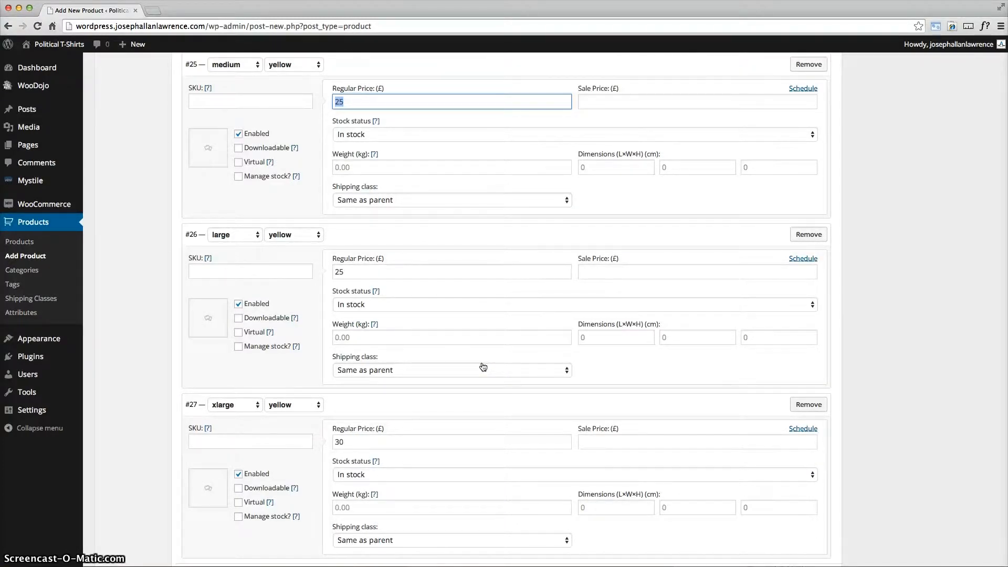
pyautogui.scroll(-3, 483, 367)
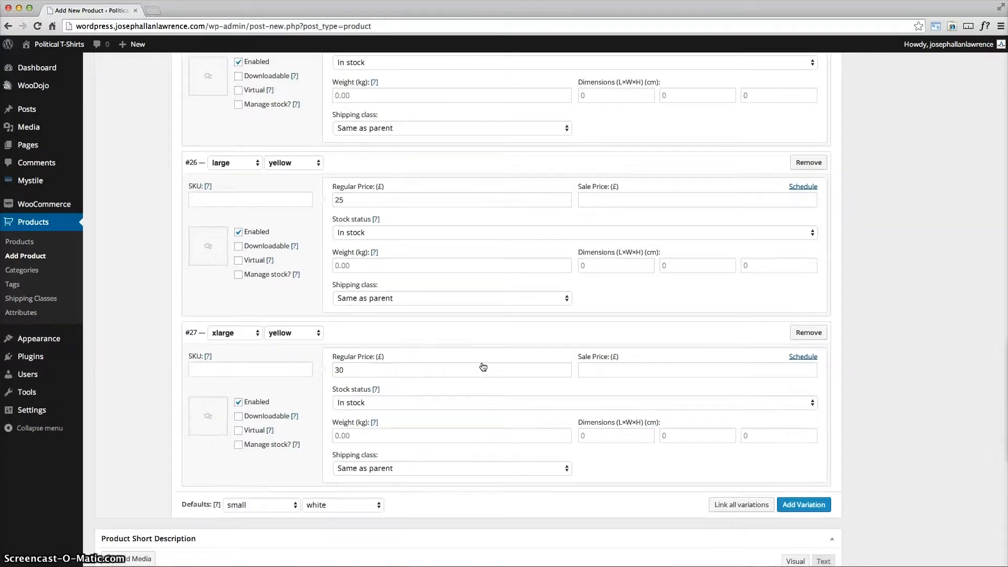
pyautogui.click(809, 512)
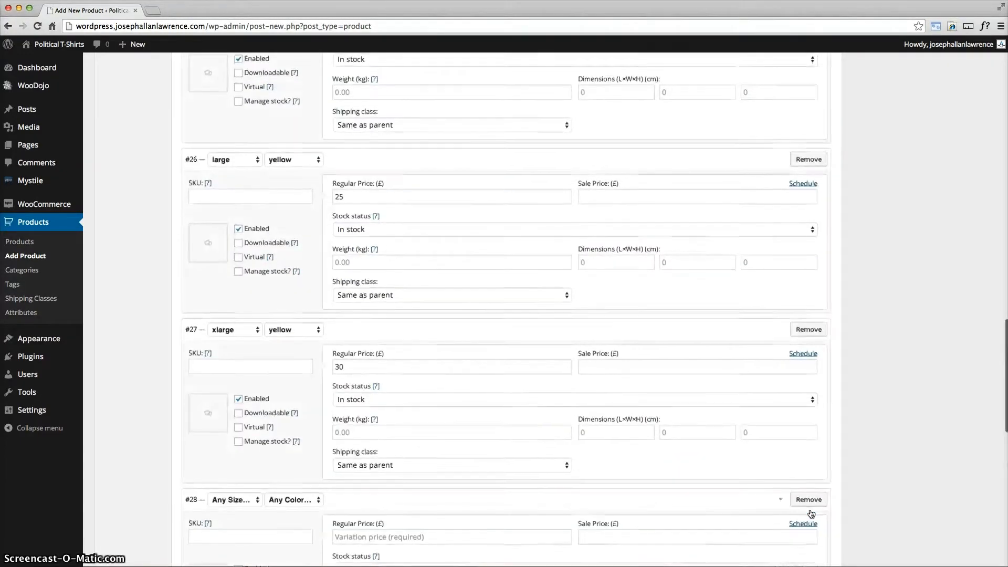
pyautogui.scroll(-5, 809, 514)
pyautogui.click(800, 550)
pyautogui.scroll(-10, 776, 480)
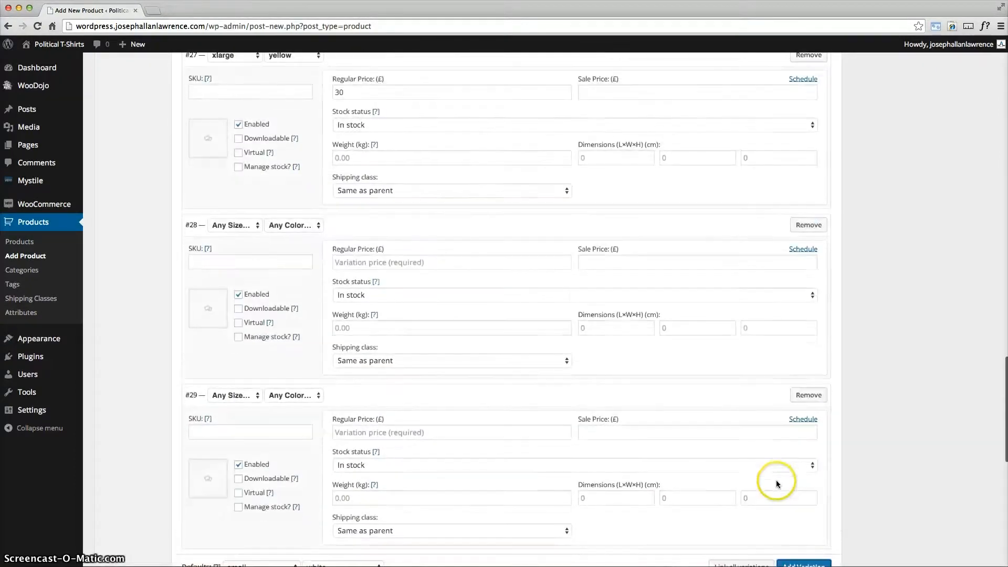
pyautogui.click(811, 446)
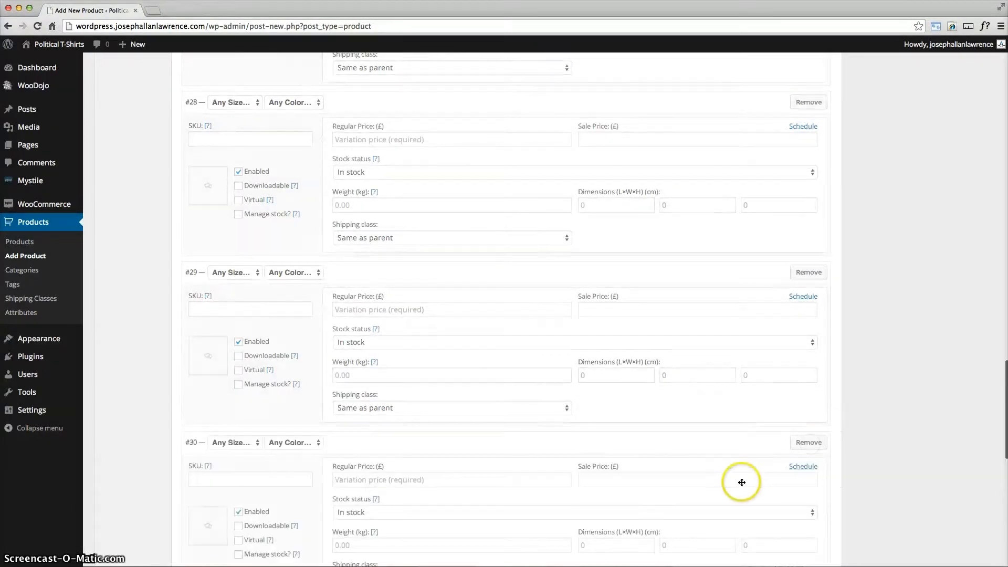
pyautogui.scroll(-4, 742, 447)
pyautogui.click(793, 429)
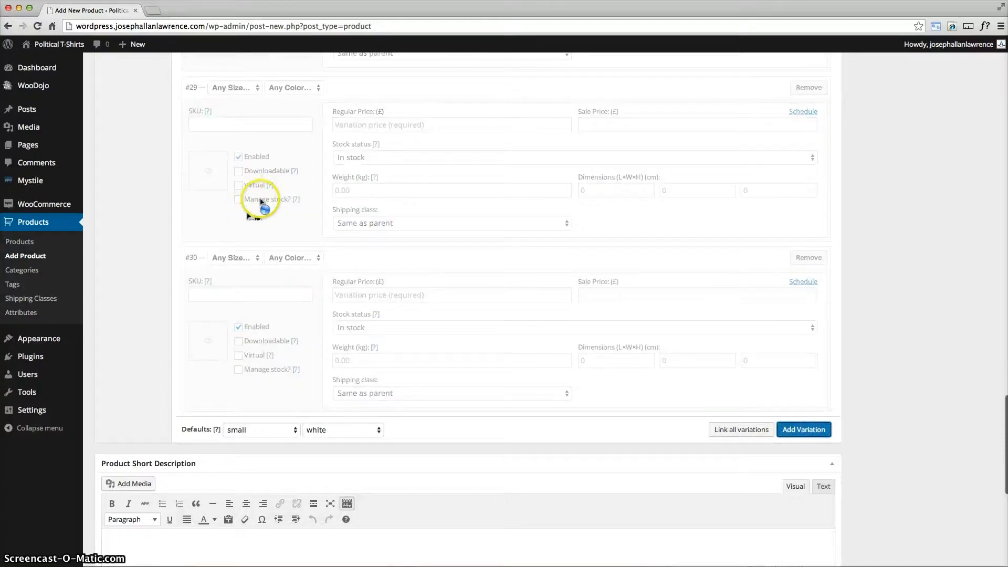
# Set the first blank variation after the yellow ones to color blue and size small with a regular price of 25.
pyautogui.scroll(10, 260, 197)
pyautogui.scroll(7, 261, 198)
pyautogui.scroll(-6, 261, 198)
pyautogui.click(270, 207)
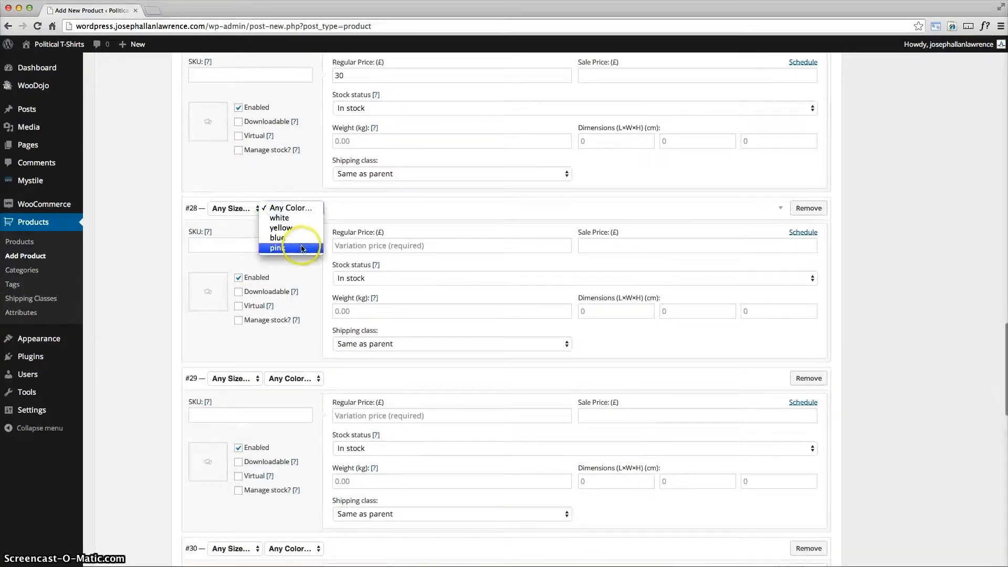
pyautogui.click(277, 238)
pyautogui.click(234, 210)
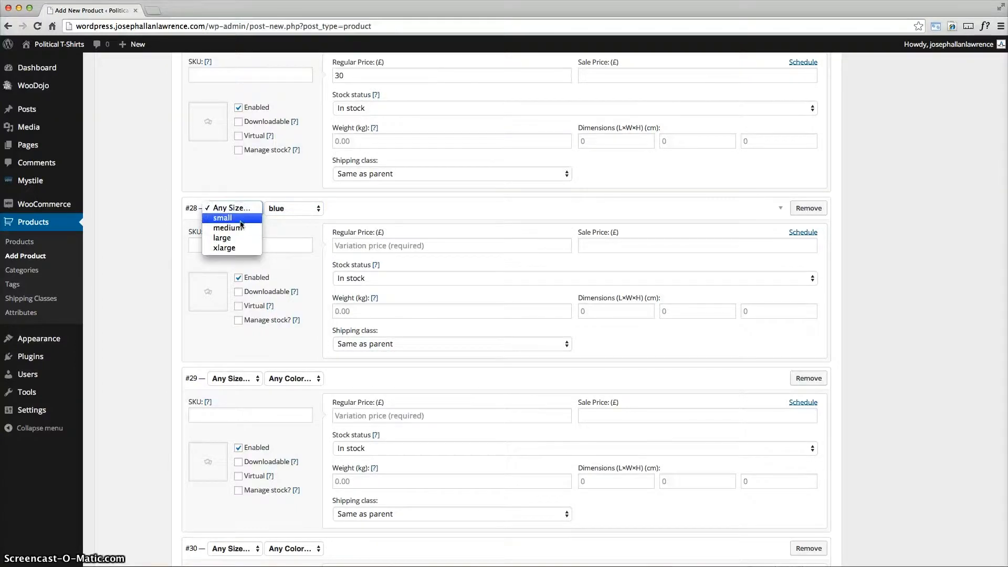
pyautogui.click(243, 219)
pyautogui.click(427, 240)
pyautogui.write('25')
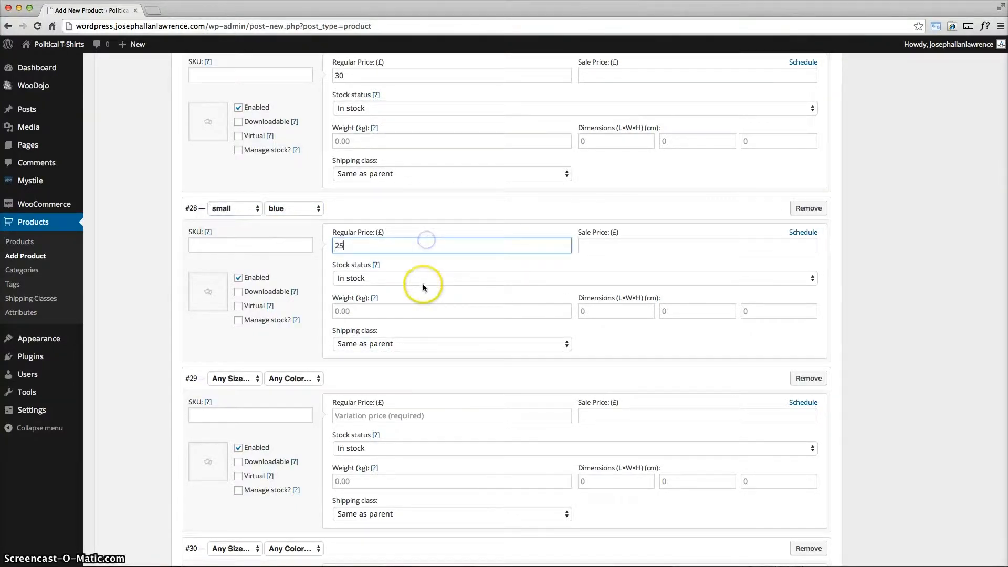
# Set the variation below small blue to color blue and size medium with a regular price of 25.
pyautogui.scroll(-2, 318, 315)
pyautogui.click(314, 319)
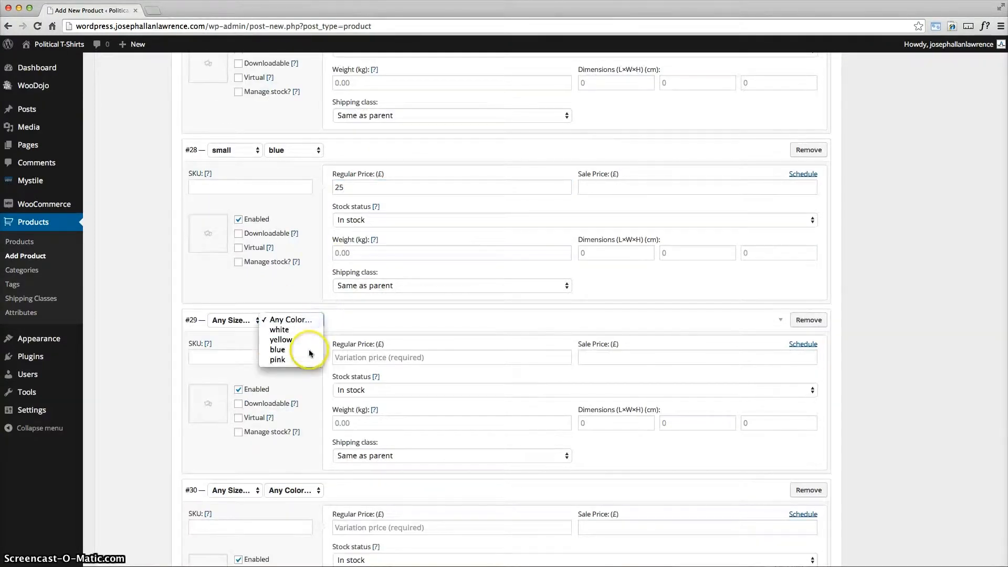
pyautogui.click(308, 350)
pyautogui.click(254, 321)
pyautogui.click(347, 362)
pyautogui.write('25')
# Set the variation below medium blue to color blue and size large with a regular price of 25.
pyautogui.click(292, 490)
pyautogui.click(290, 520)
pyautogui.click(234, 491)
pyautogui.click(237, 519)
pyautogui.click(364, 528)
pyautogui.write('25')
# Set the variation below large blue to color blue and size xlarge with a regular price of 30.
pyautogui.scroll(-5, 443, 502)
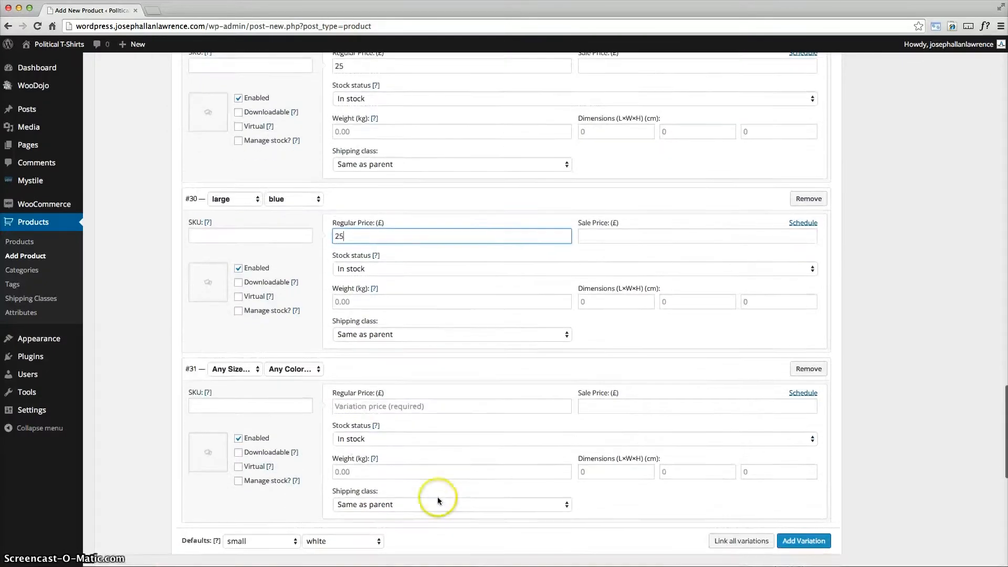
pyautogui.click(293, 370)
pyautogui.click(303, 399)
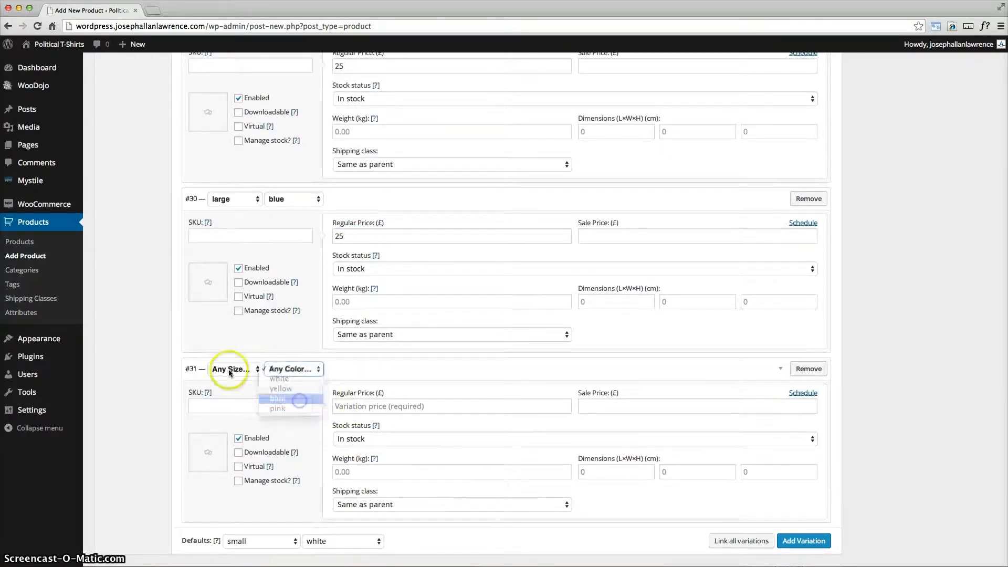
pyautogui.click(235, 369)
pyautogui.click(234, 409)
pyautogui.click(398, 408)
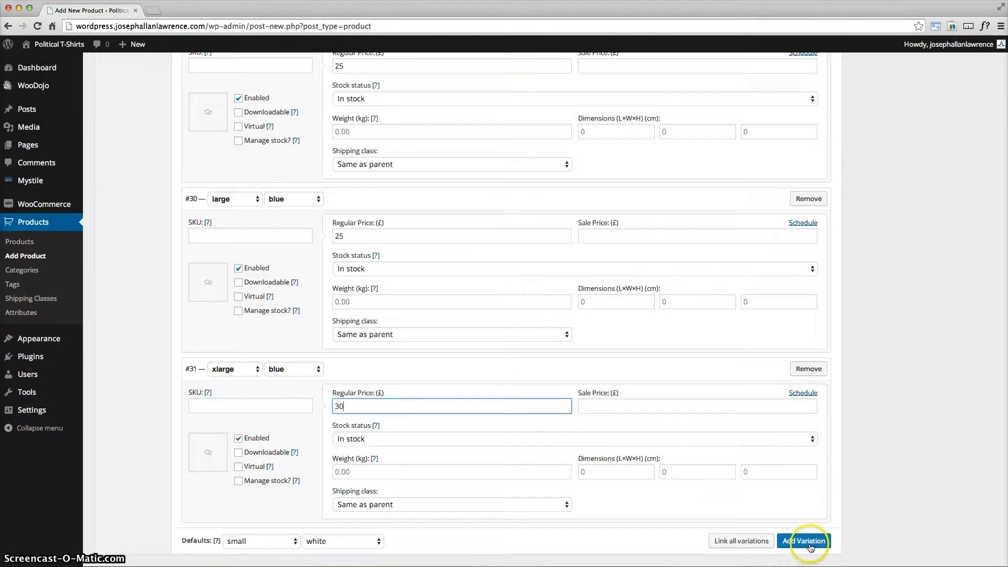
# Add four blank variations below the xlarge blue variation.
pyautogui.click(846, 535)
pyautogui.scroll(-3, 847, 536)
pyautogui.click(815, 472)
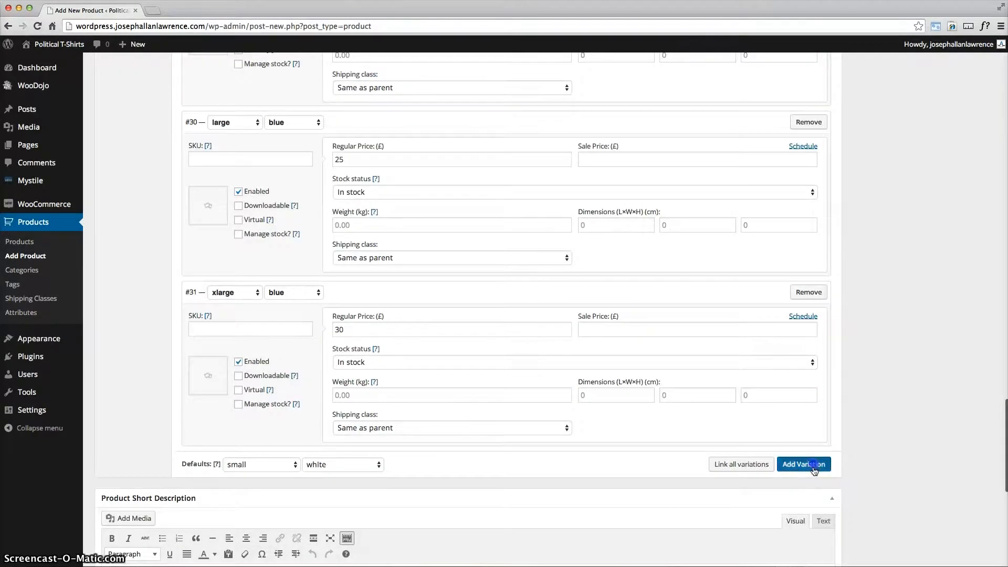
pyautogui.scroll(-2, 812, 477)
pyautogui.click(813, 412)
pyautogui.scroll(-3, 811, 417)
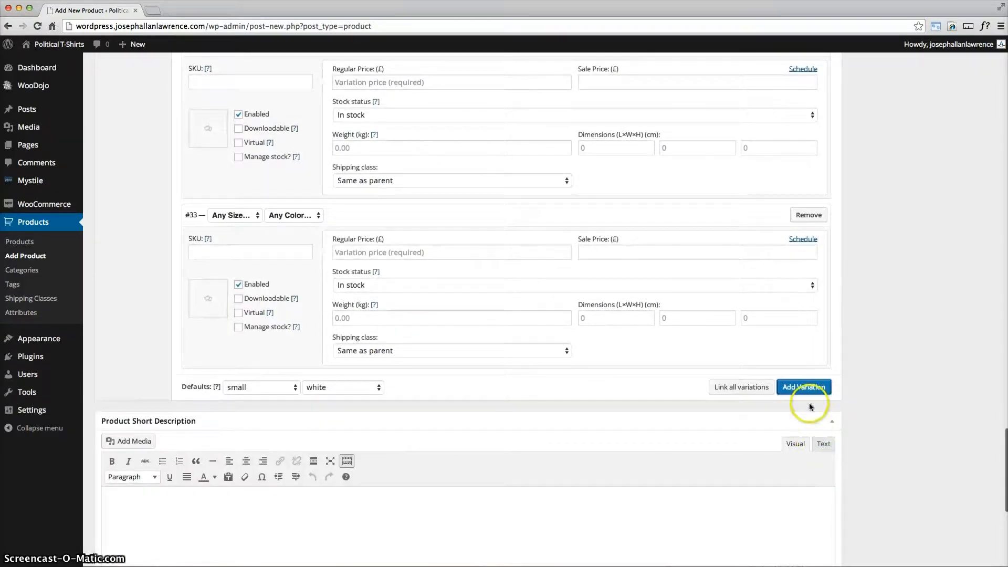
pyautogui.click(809, 401)
pyautogui.scroll(-3, 810, 393)
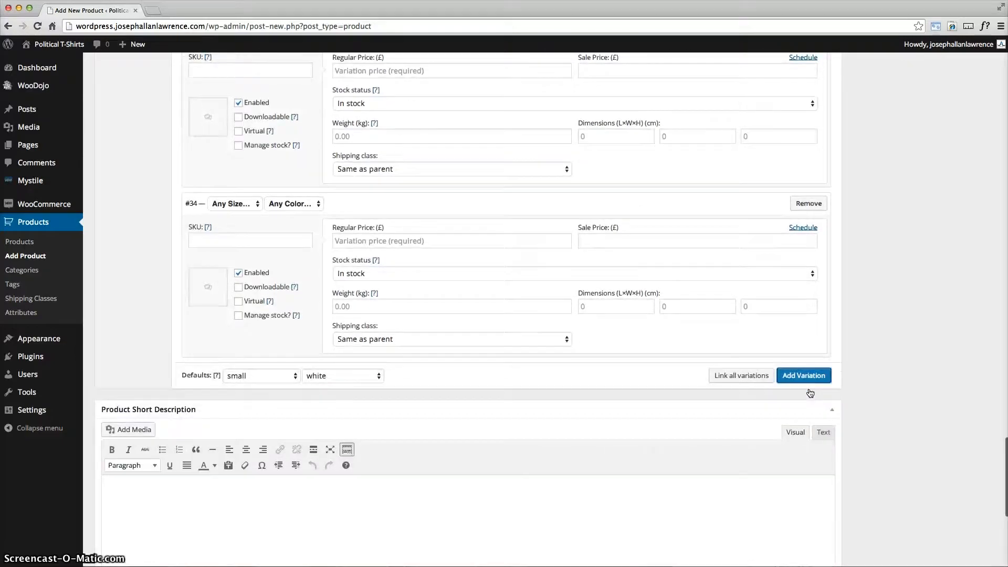
pyautogui.click(804, 375)
# Set the first blank variation below xlarge blue to color pink and size small with a regular price of 25.
pyautogui.scroll(8, 606, 327)
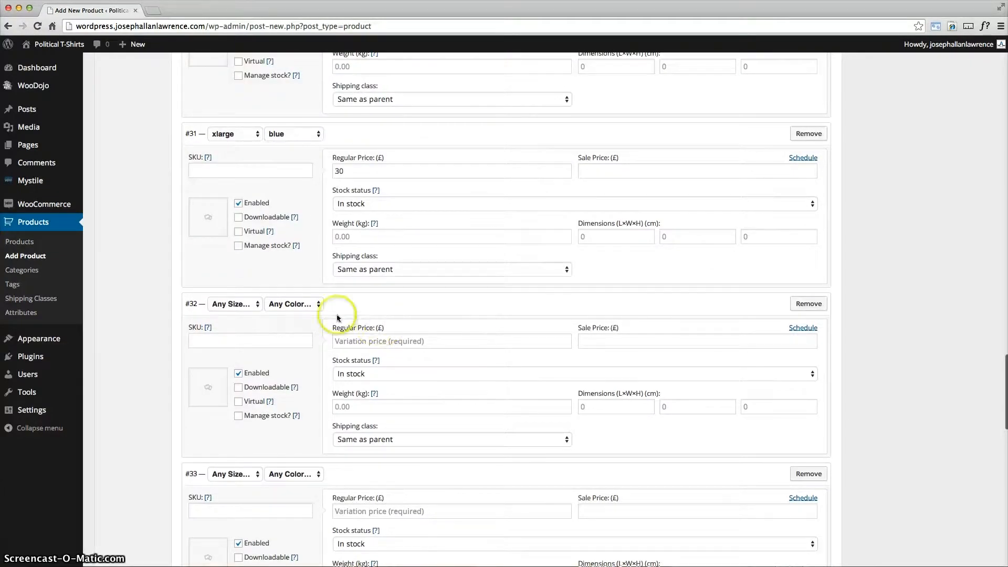
pyautogui.click(307, 304)
pyautogui.click(283, 344)
pyautogui.click(246, 306)
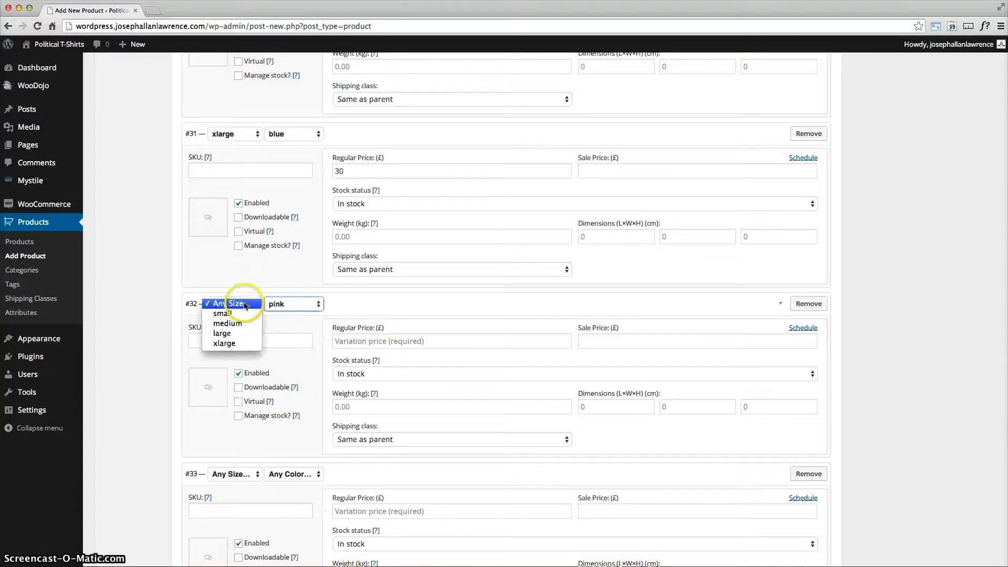
pyautogui.click(223, 313)
pyautogui.click(296, 475)
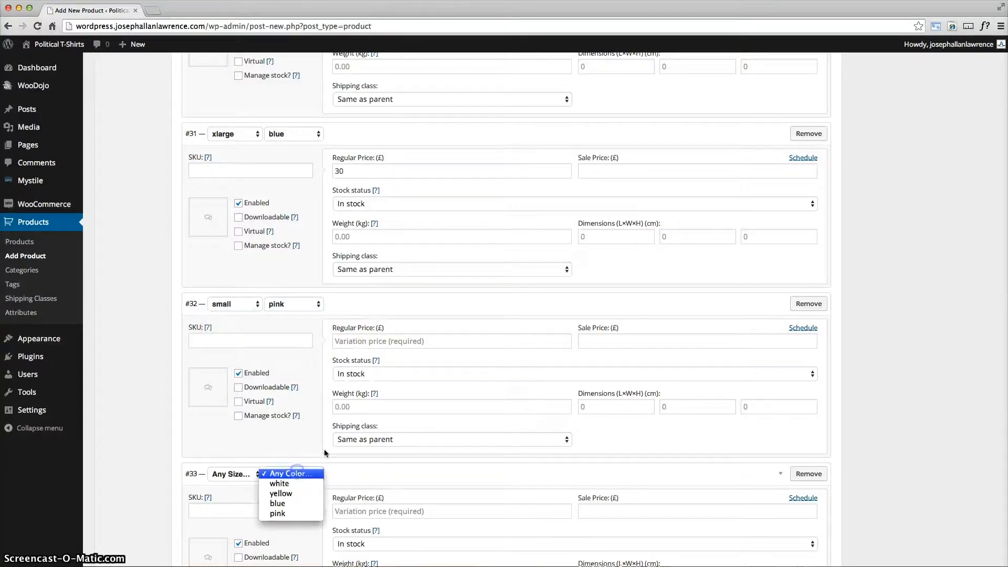
pyautogui.click(362, 340)
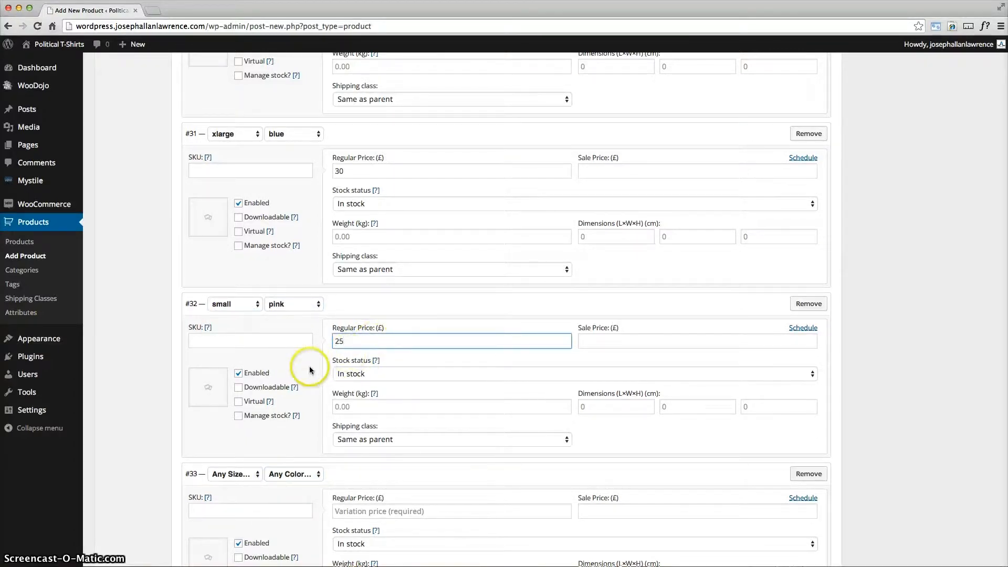
# Set the variation below small pink to color pink and size medium with a regular price of 25.
pyautogui.click(294, 474)
pyautogui.click(279, 513)
pyautogui.click(231, 474)
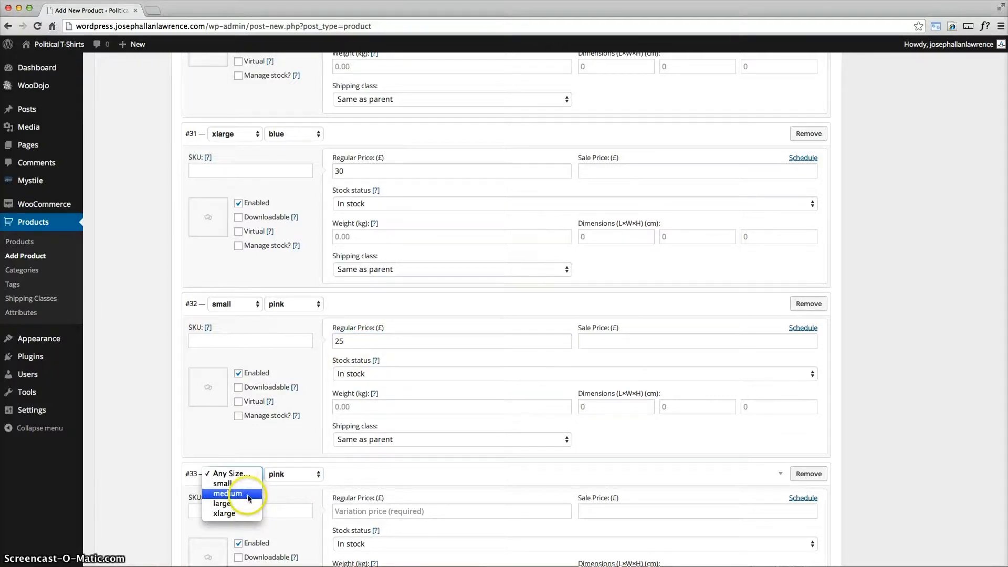
pyautogui.click(227, 493)
pyautogui.click(395, 506)
pyautogui.write('25')
# Set the variation below medium pink to color pink and size large with a regular price of 25.
pyautogui.scroll(-3, 395, 504)
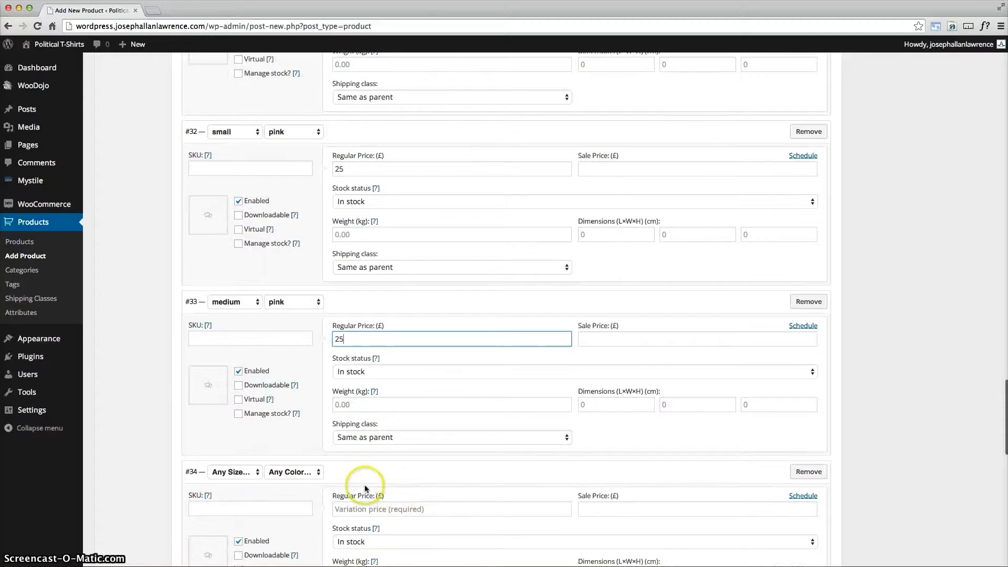
pyautogui.click(278, 471)
pyautogui.click(290, 516)
pyautogui.click(231, 471)
pyautogui.click(231, 501)
pyautogui.click(381, 510)
pyautogui.write('25')
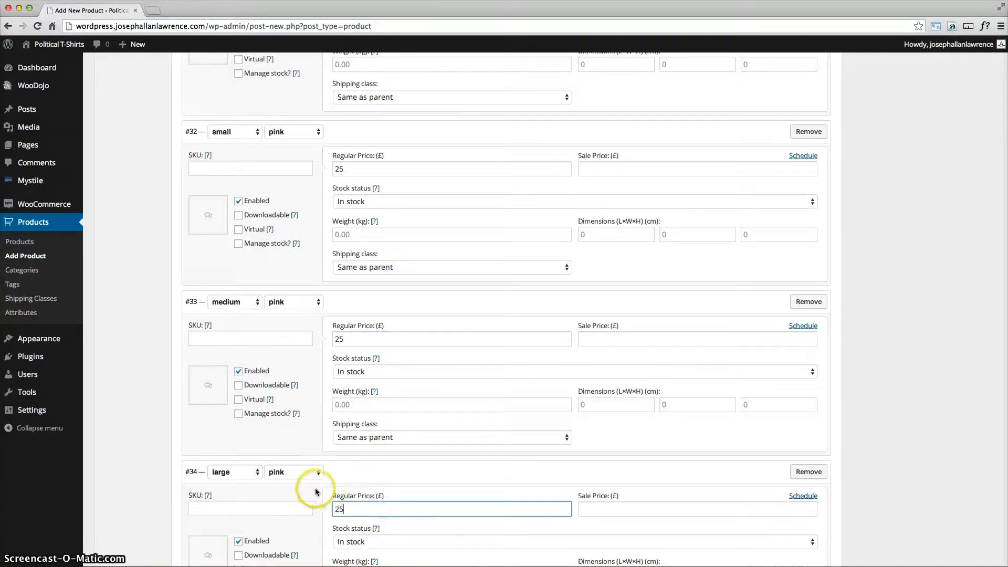
# Set the variation below large pink to color pink and size xlarge with a regular price of 30.
pyautogui.scroll(-4, 315, 491)
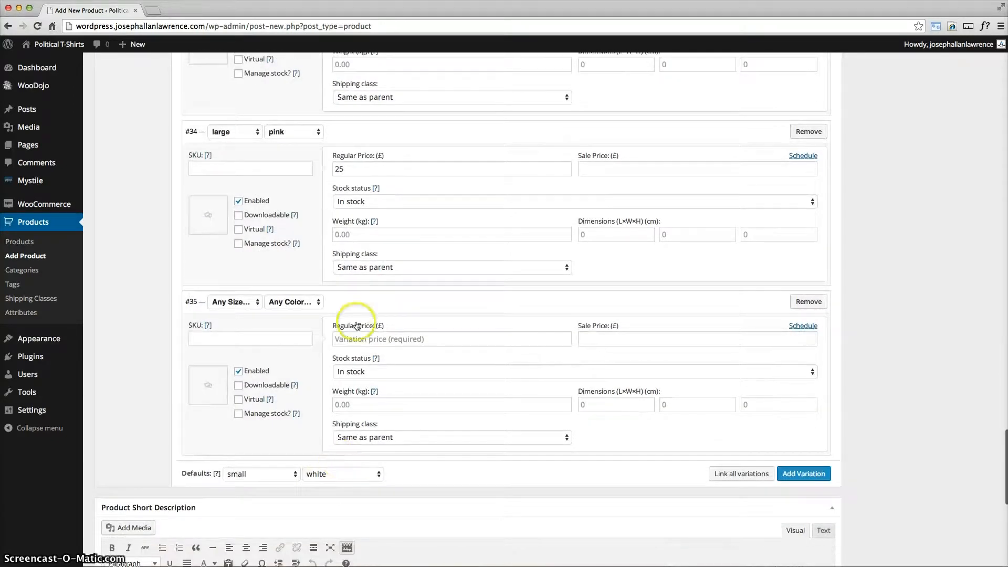
pyautogui.click(289, 302)
pyautogui.click(309, 341)
pyautogui.click(235, 301)
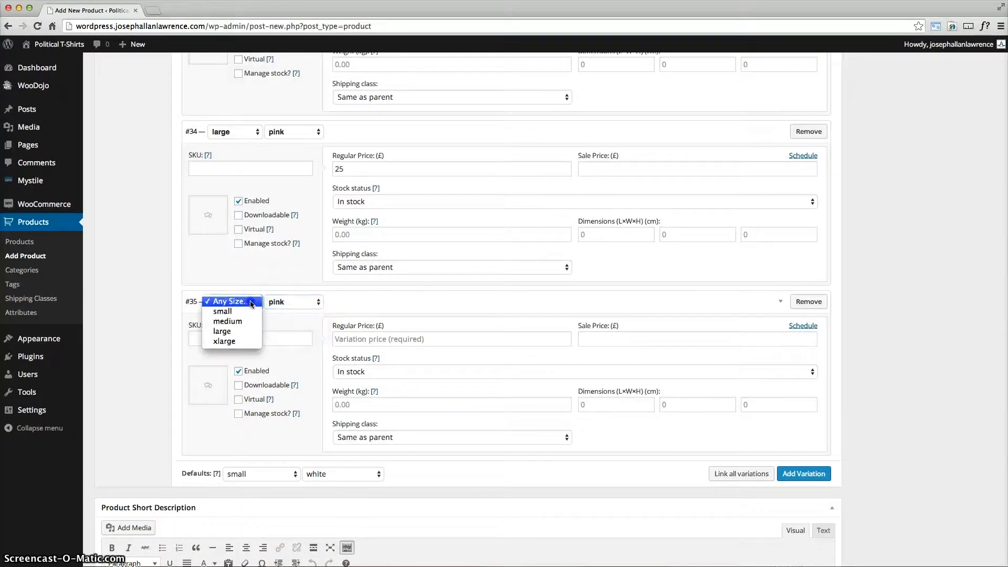
pyautogui.click(239, 342)
pyautogui.click(360, 342)
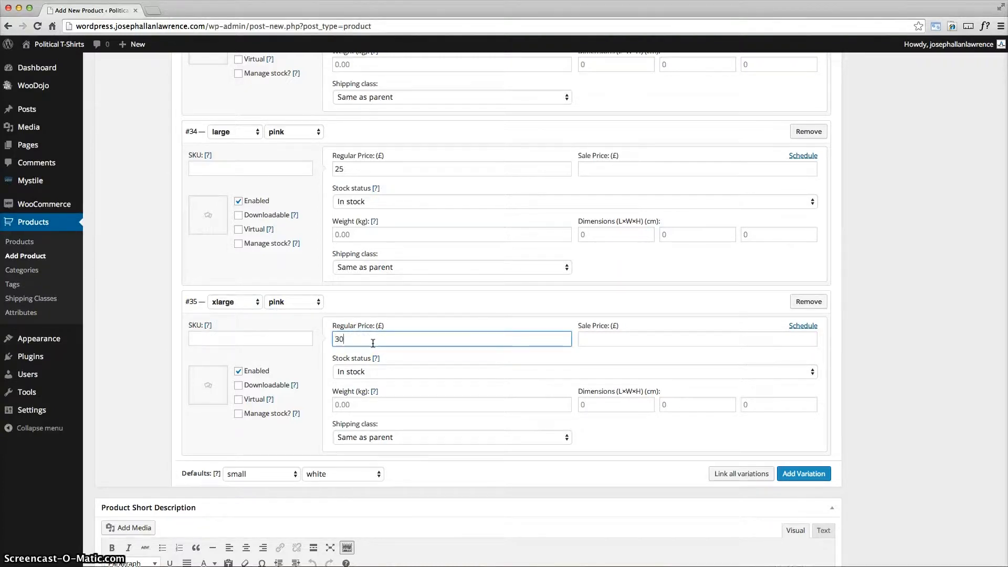
pyautogui.click(58, 549)
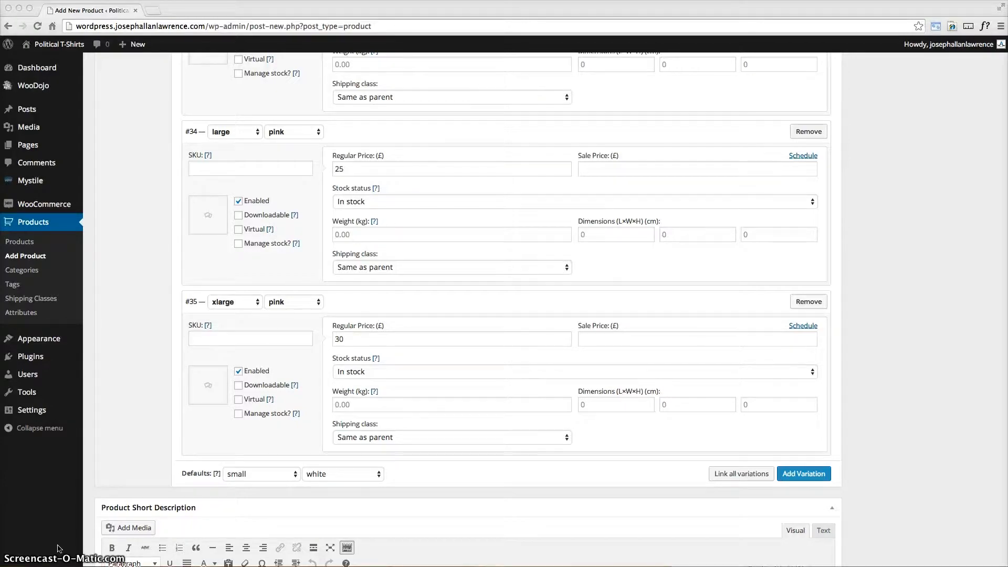
# Copy the first sentence of the main product description into the Product Short Description.
pyautogui.scroll(20, 367, 242)
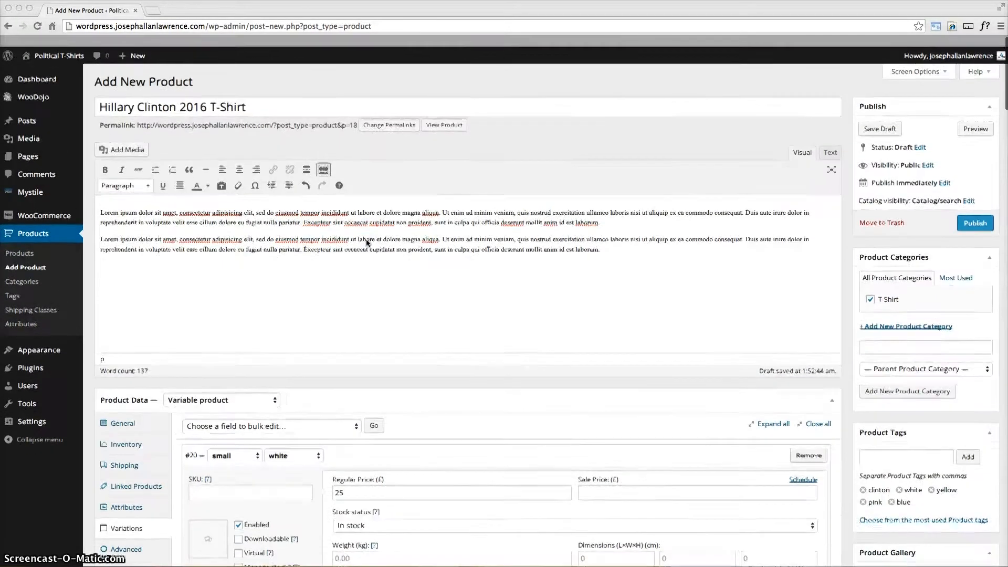
pyautogui.click(263, 214)
pyautogui.moveTo(441, 201); pyautogui.dragTo(144, 198)
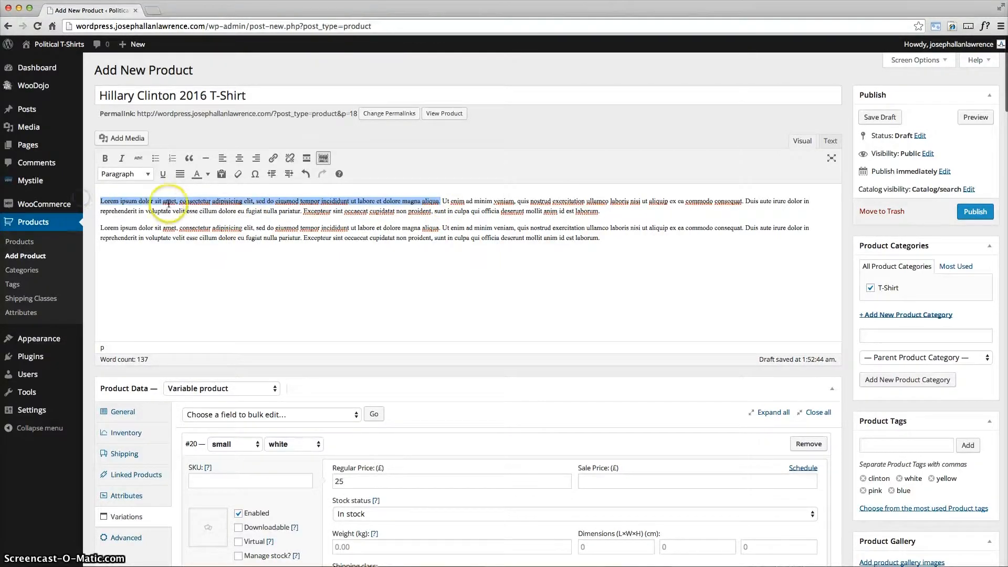
pyautogui.rightClick(168, 204)
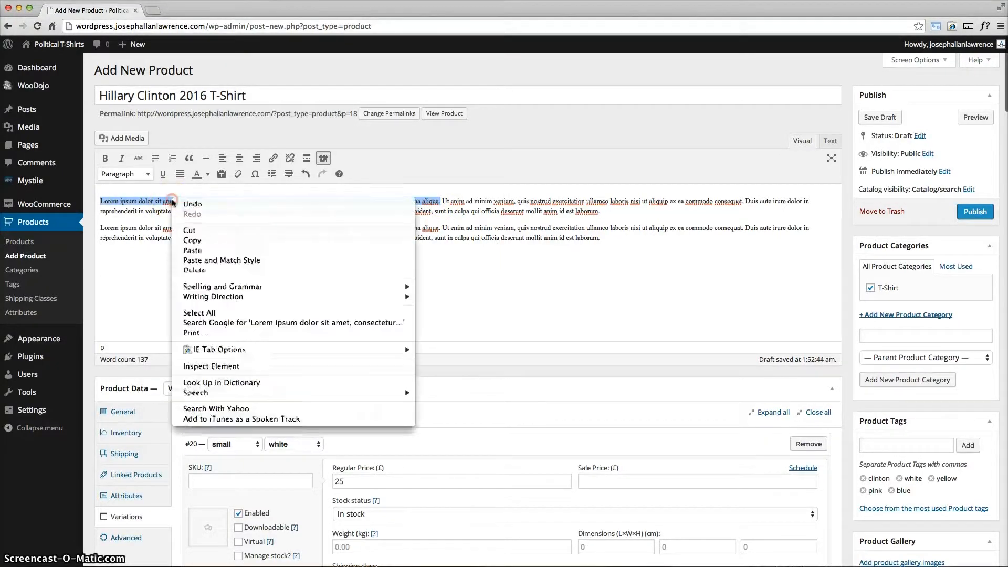
pyautogui.click(172, 241)
pyautogui.scroll(-15, 166, 304)
pyautogui.scroll(-20, 166, 303)
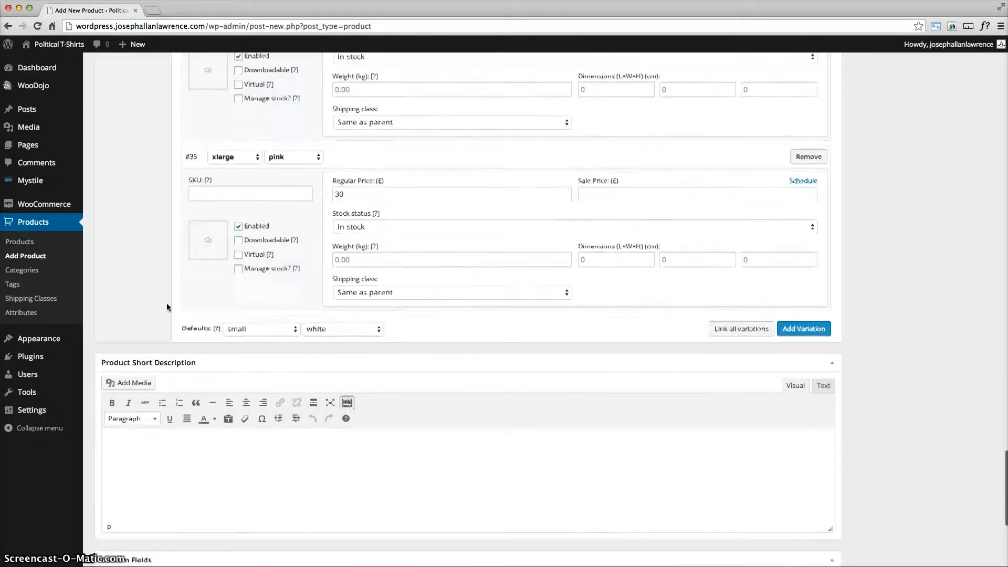
pyautogui.scroll(-3, 166, 308)
pyautogui.click(214, 329)
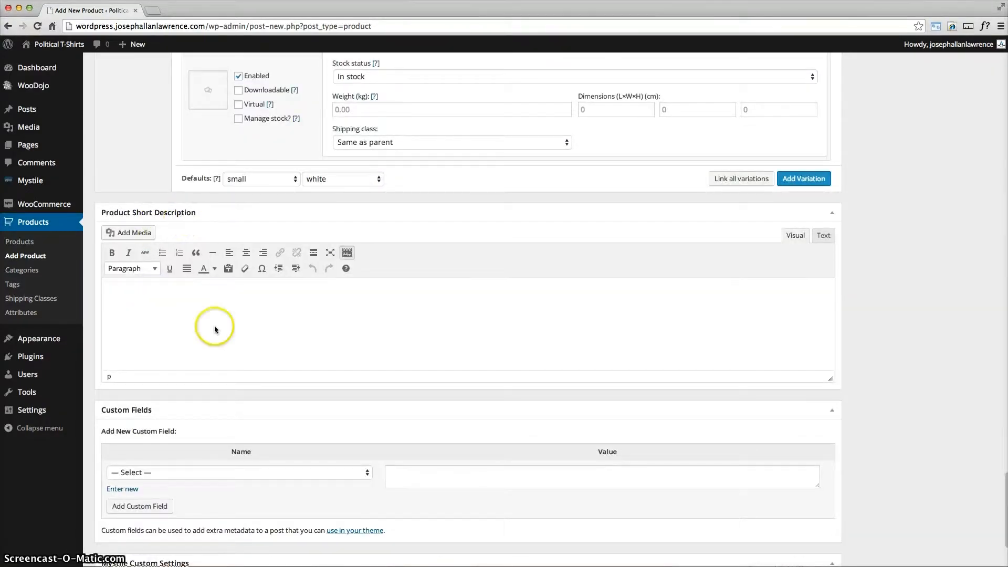
pyautogui.press('super+v')
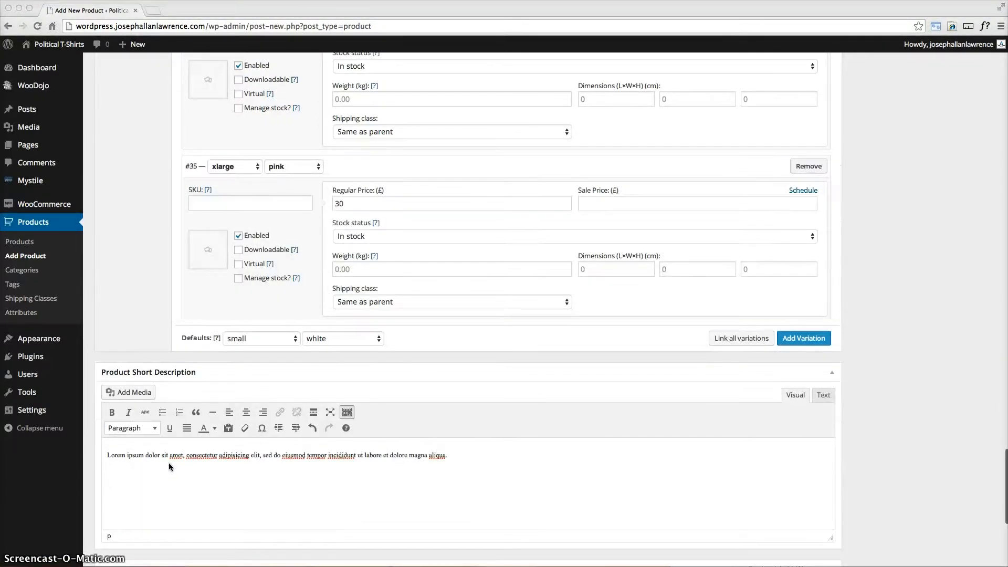
# Publish the Hillary Clinton 2016 T-Shirt product and open its page in the store.
pyautogui.scroll(20, 168, 462)
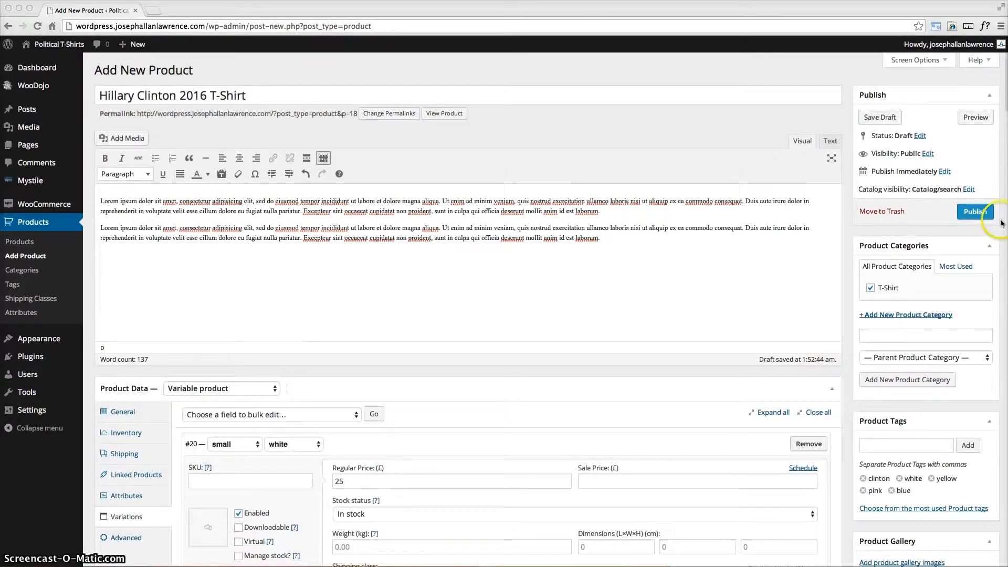
pyautogui.click(983, 230)
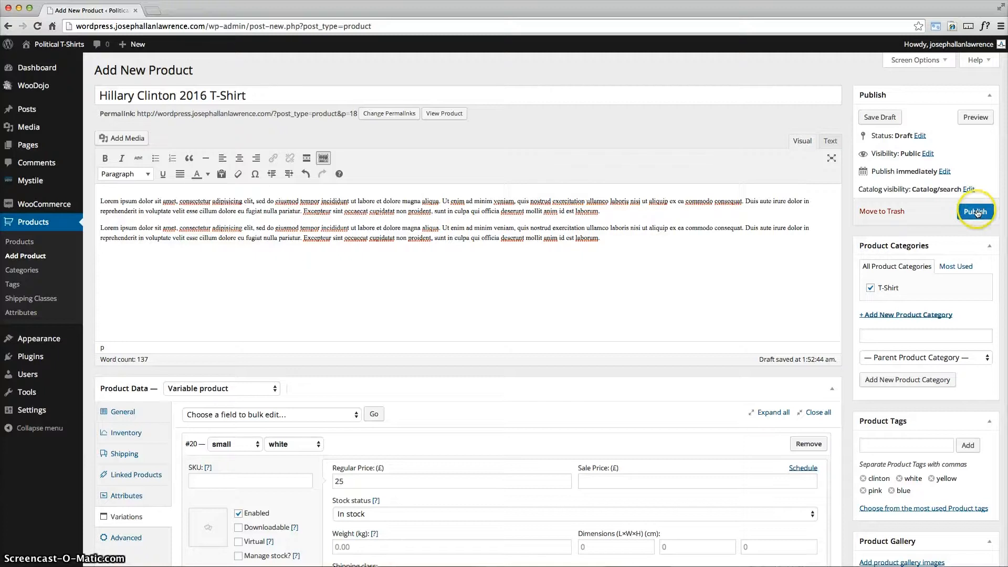
pyautogui.click(972, 212)
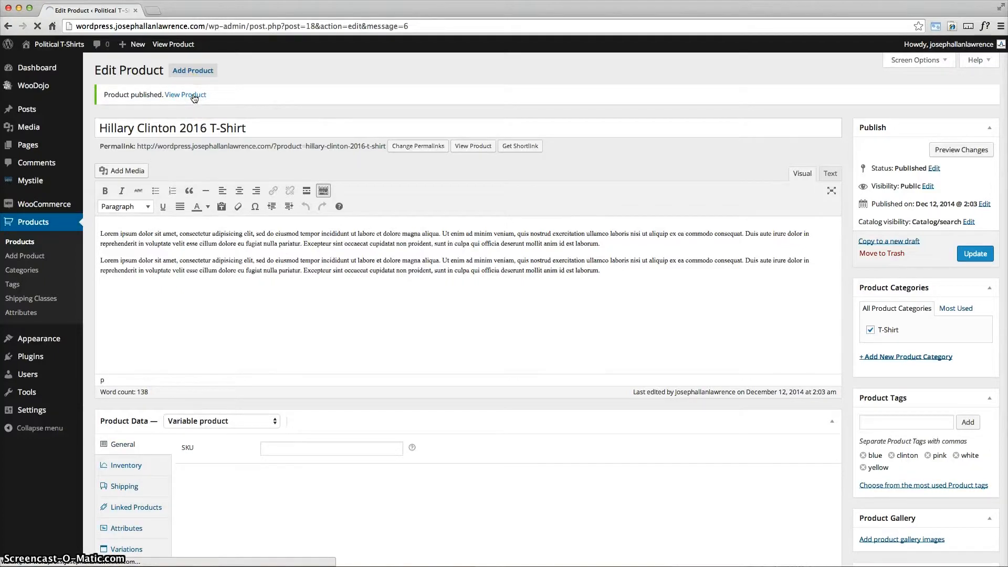
pyautogui.click(194, 98)
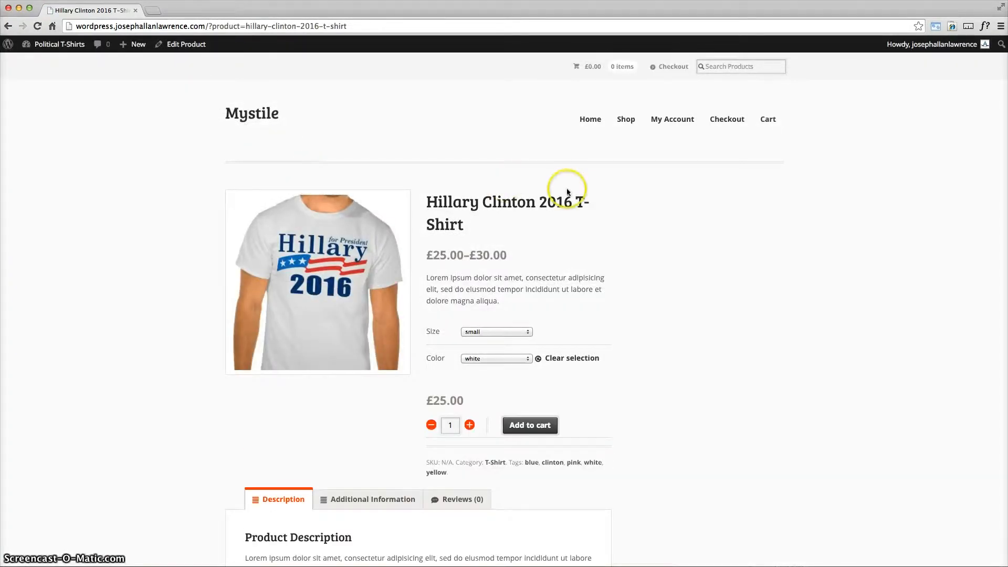
# Enlarge and close the product image, and review the product's title, price range and short description.
pyautogui.click(295, 278)
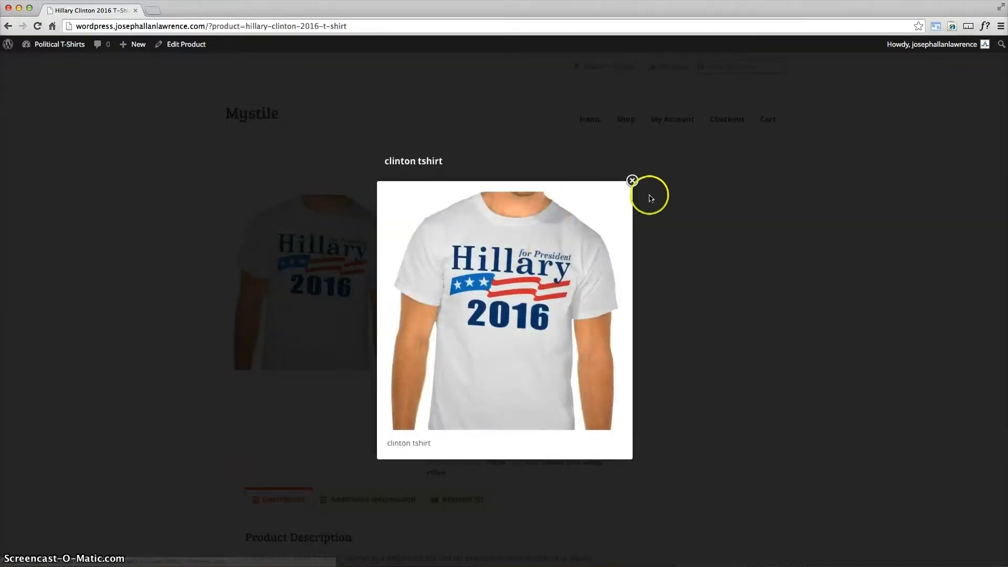
pyautogui.click(632, 180)
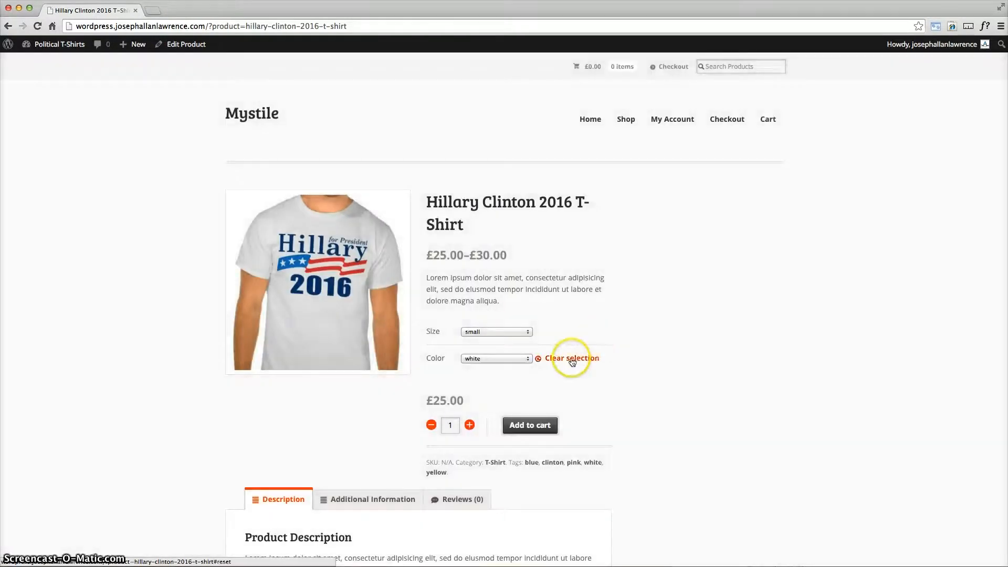
pyautogui.moveTo(462, 224); pyautogui.dragTo(439, 203)
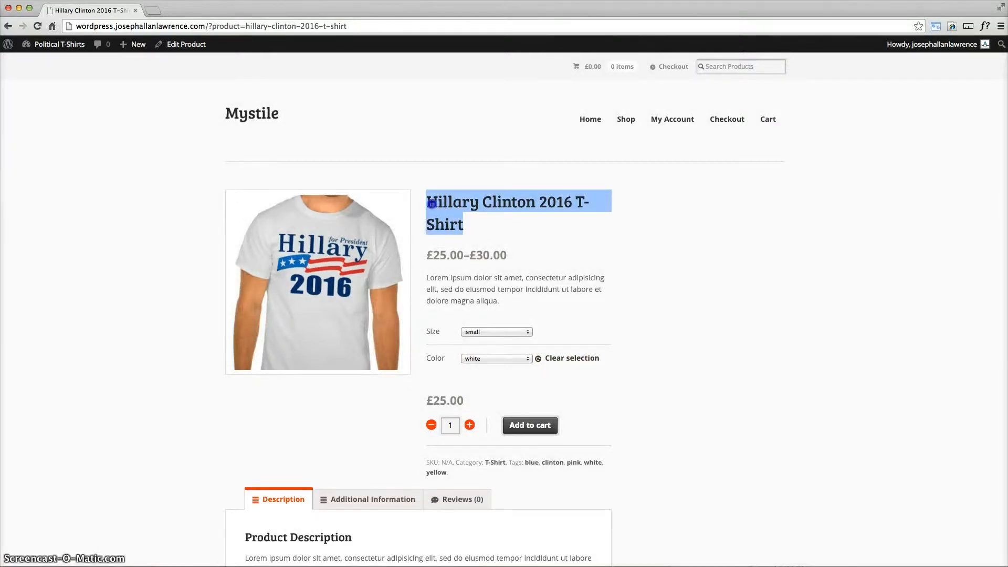
pyautogui.moveTo(430, 258); pyautogui.dragTo(508, 259)
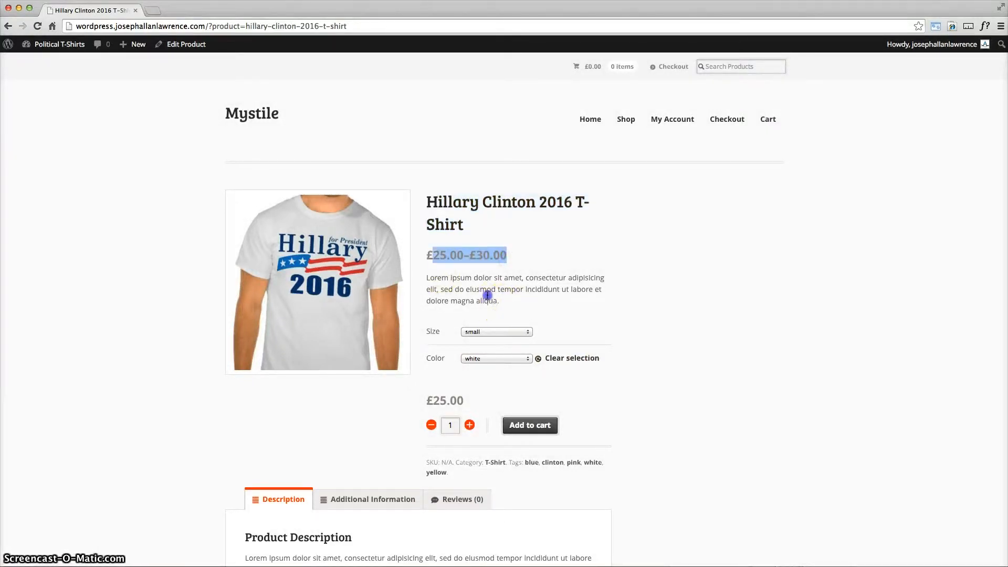
pyautogui.moveTo(499, 302); pyautogui.dragTo(452, 279)
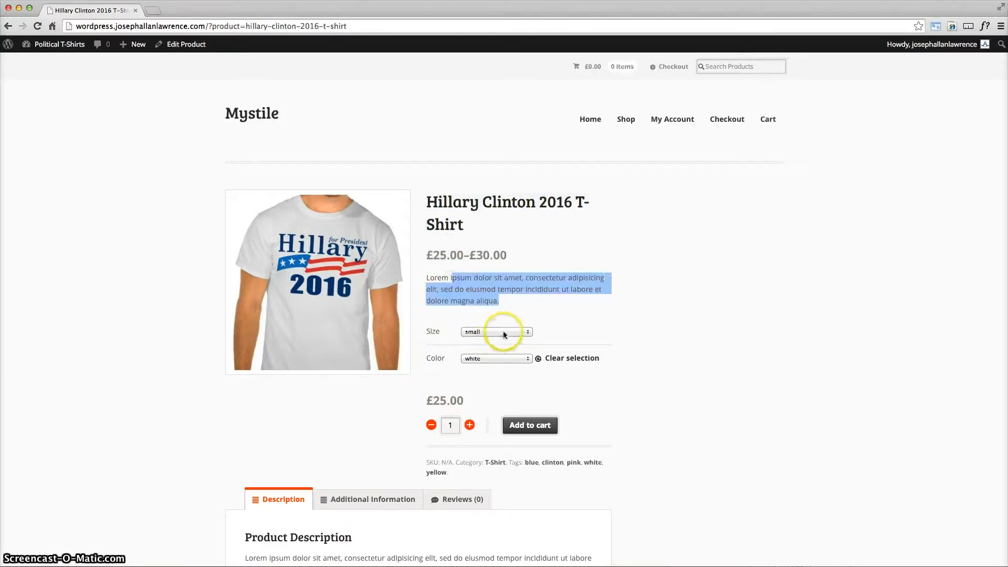
# Choose size medium and color blue for the shirt, and compare its price with the price range.
pyautogui.click(504, 335)
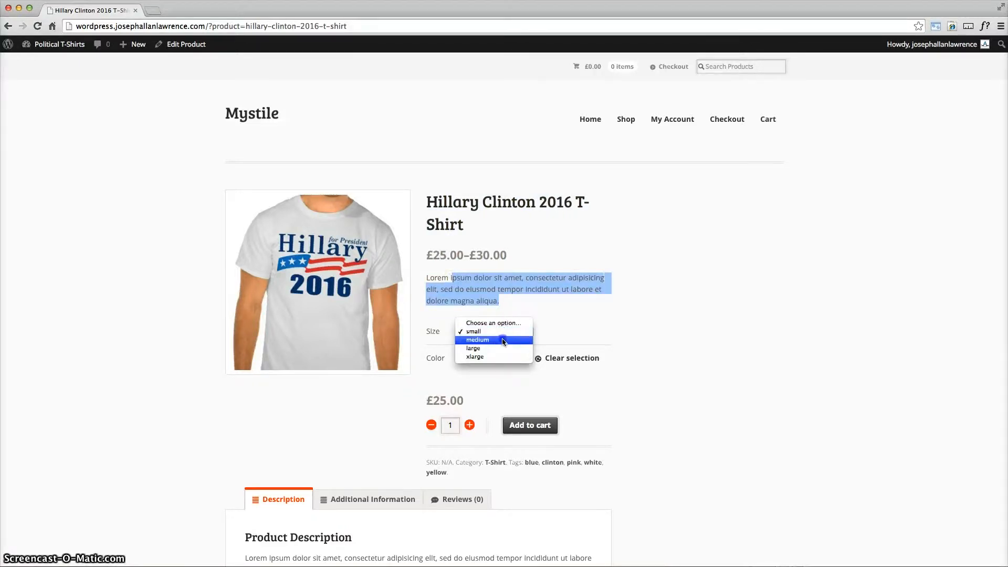
pyautogui.click(503, 340)
pyautogui.click(509, 358)
pyautogui.click(509, 374)
pyautogui.moveTo(447, 401); pyautogui.dragTo(431, 401)
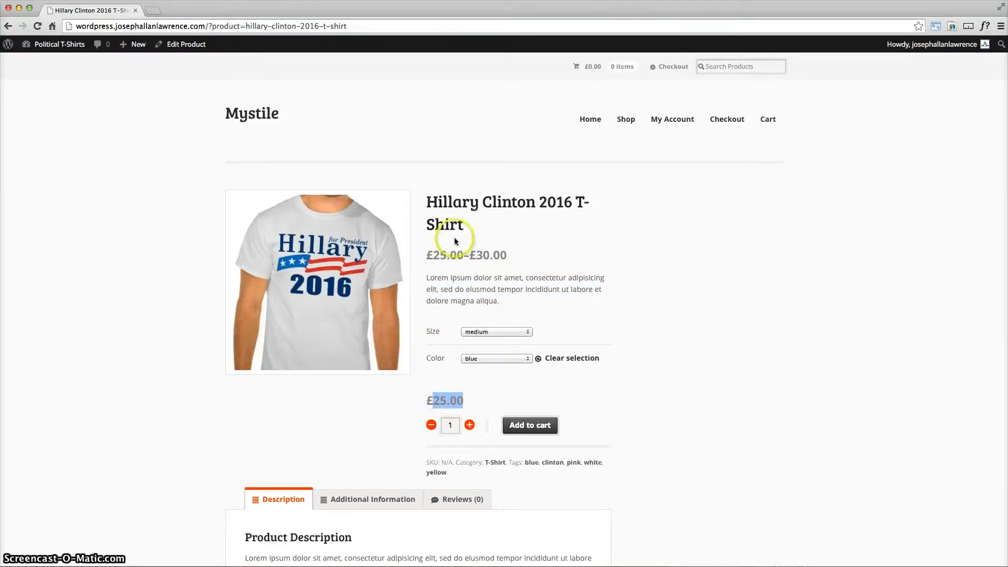
pyautogui.moveTo(425, 255); pyautogui.dragTo(505, 252)
pyautogui.click(425, 254)
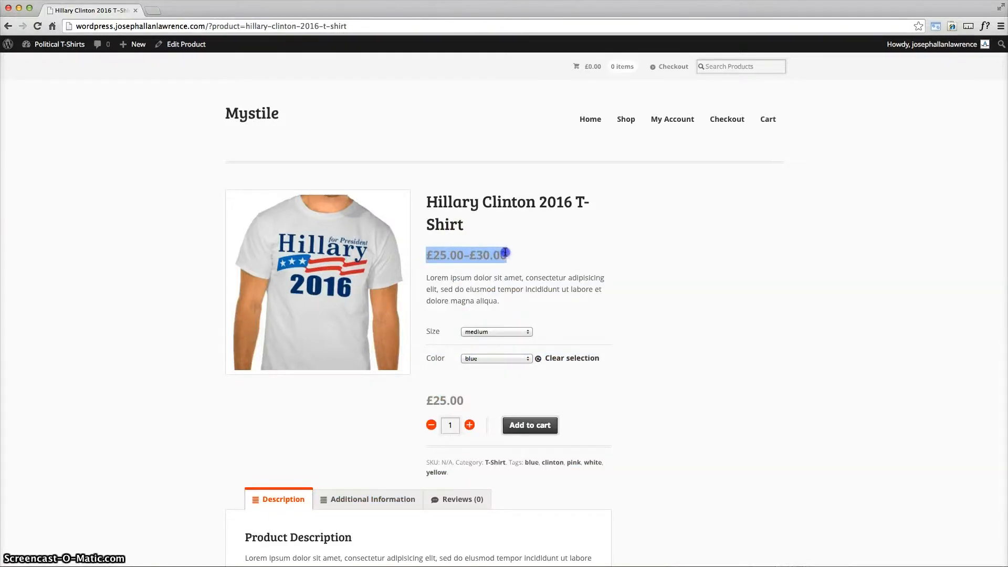
# Increase the shirt's order quantity to 2 and check the product's category and tags.
pyautogui.scroll(-3, 673, 370)
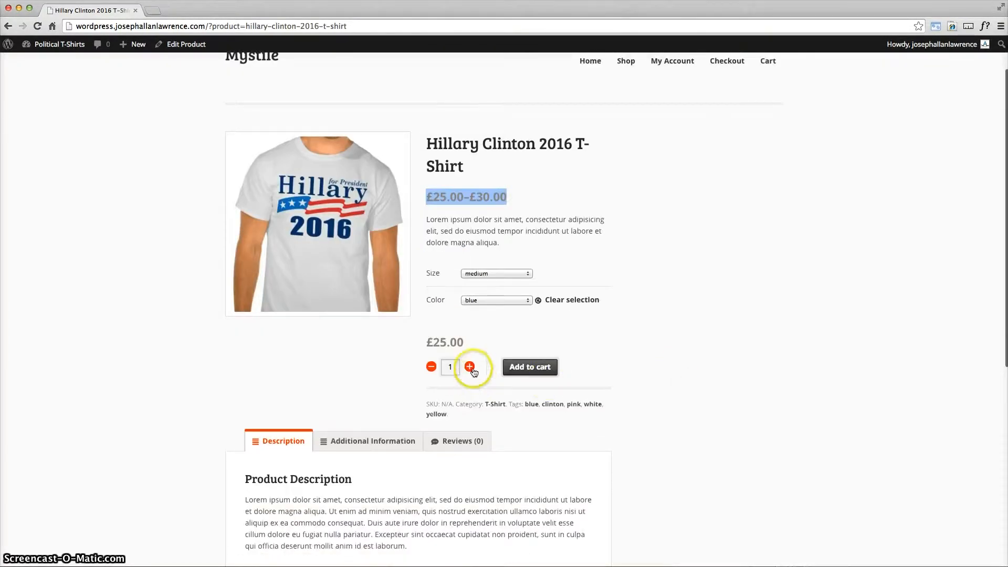
pyautogui.click(470, 367)
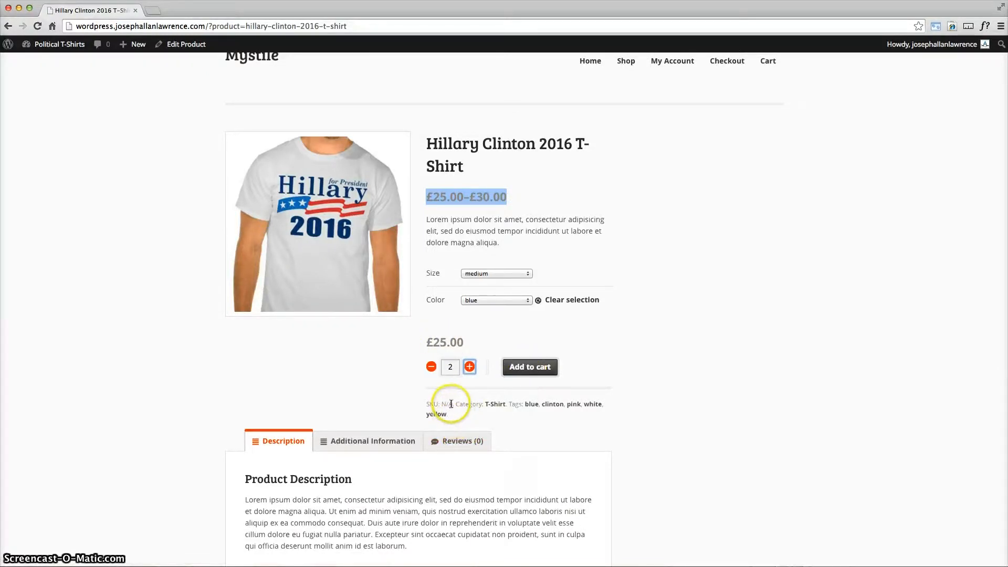
pyautogui.moveTo(460, 403); pyautogui.dragTo(590, 413)
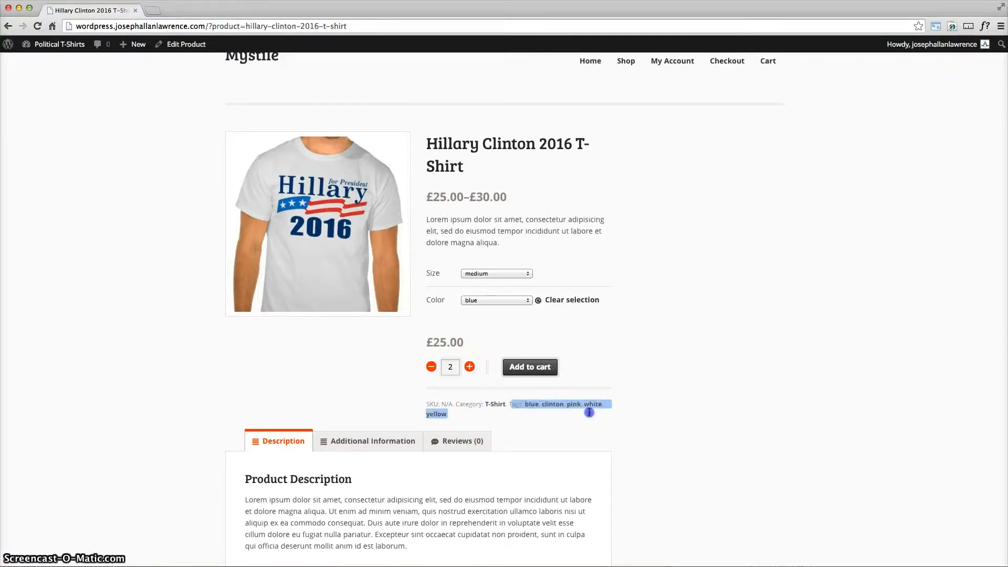
# Review the shirt's product description, and check the available sizes and colors in its additional information.
pyautogui.scroll(-1, 302, 465)
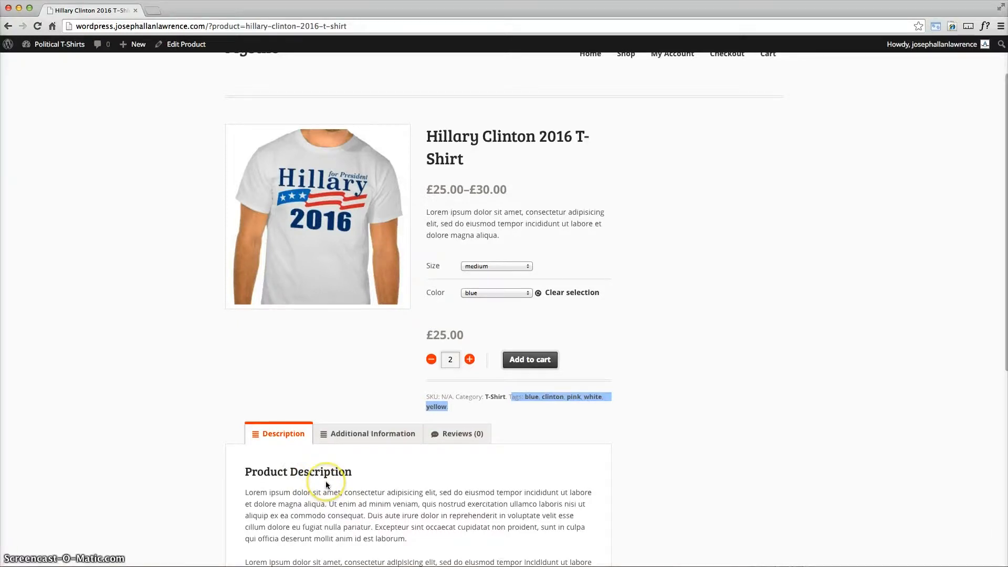
pyautogui.click(369, 434)
pyautogui.scroll(-2, 367, 462)
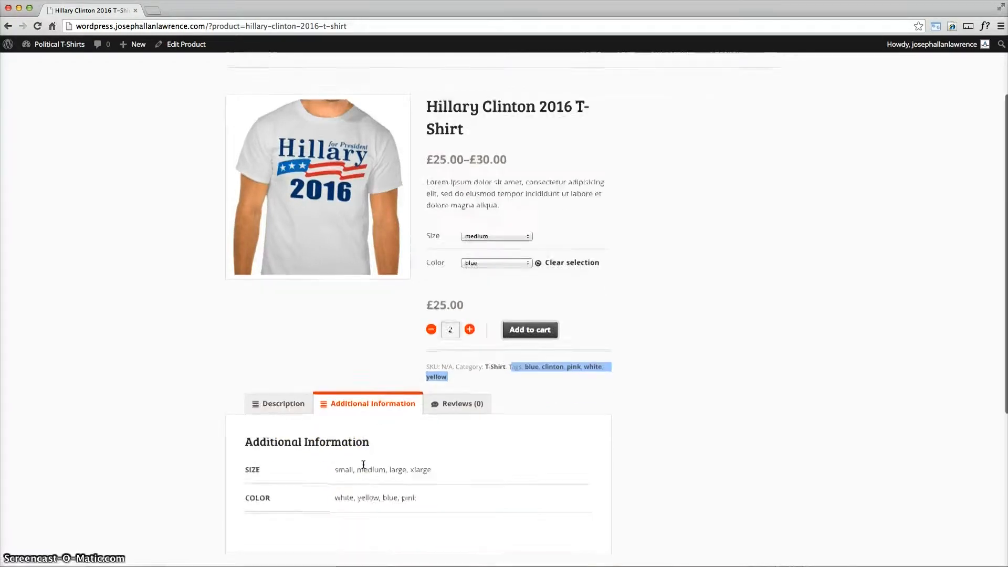
pyautogui.moveTo(252, 469); pyautogui.dragTo(437, 500)
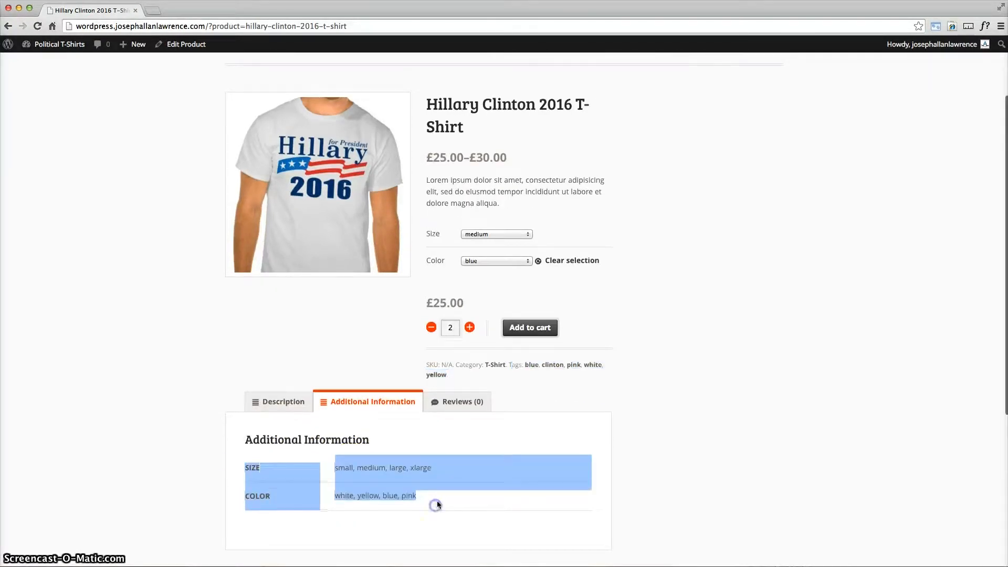
pyautogui.click(436, 502)
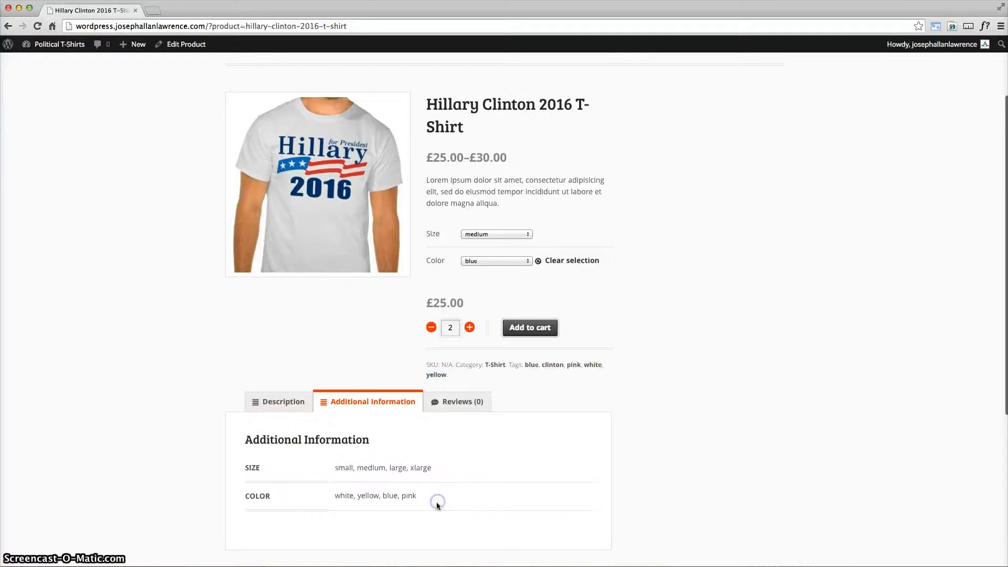
# Examine the shirt's customer review form and the related products below it.
pyautogui.click(458, 409)
pyautogui.scroll(-5, 459, 415)
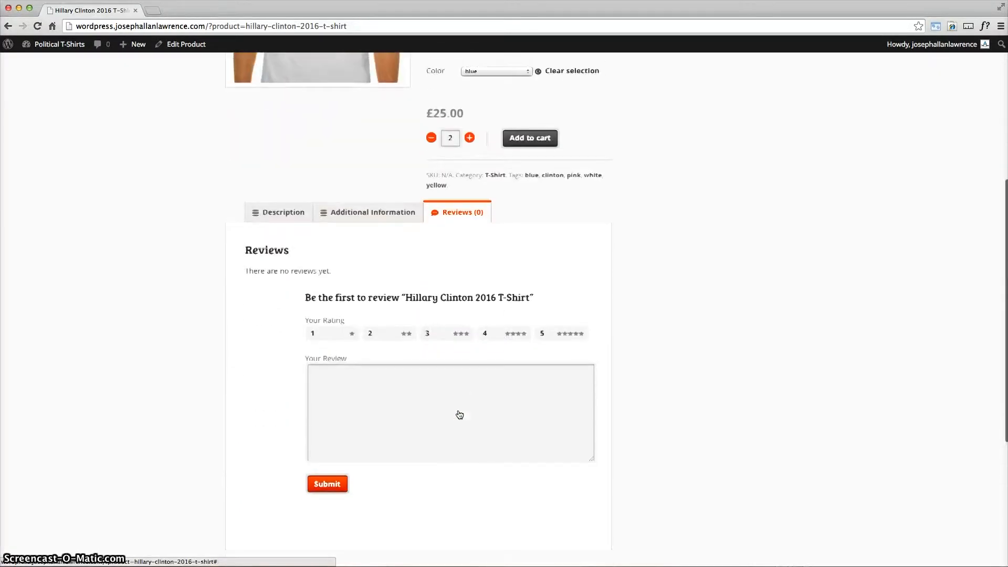
pyautogui.scroll(-4, 459, 415)
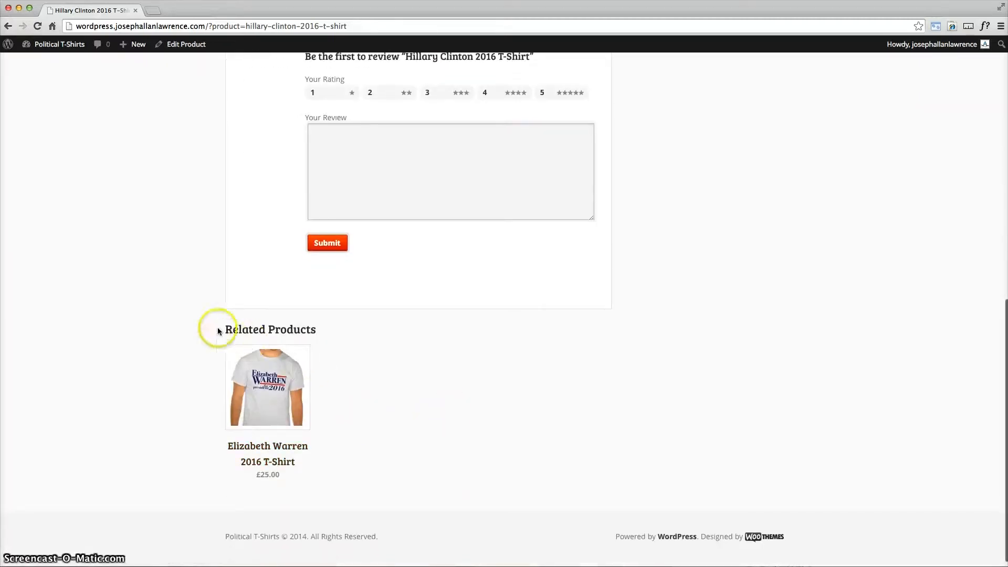
pyautogui.moveTo(218, 329); pyautogui.dragTo(317, 328)
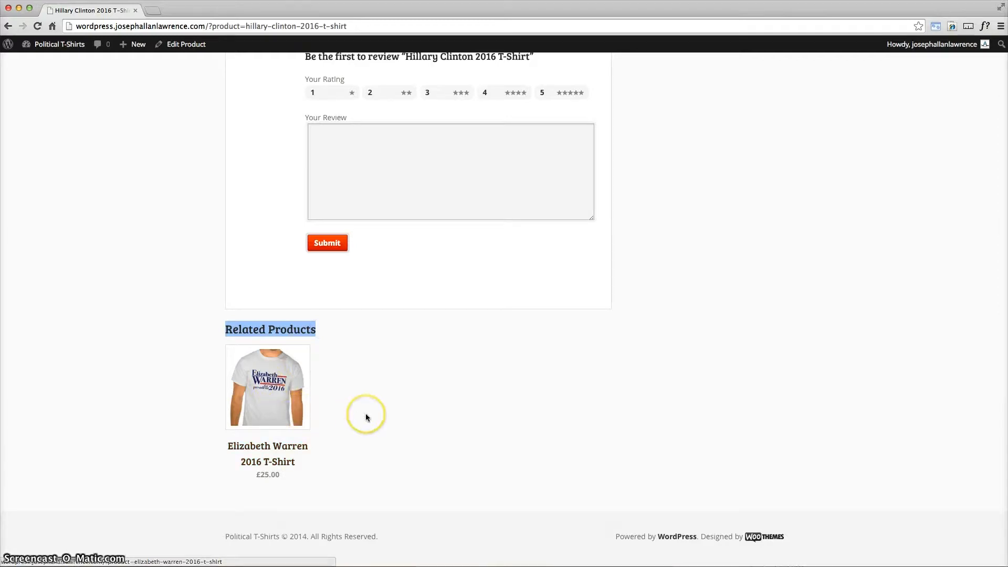
pyautogui.scroll(6, 366, 417)
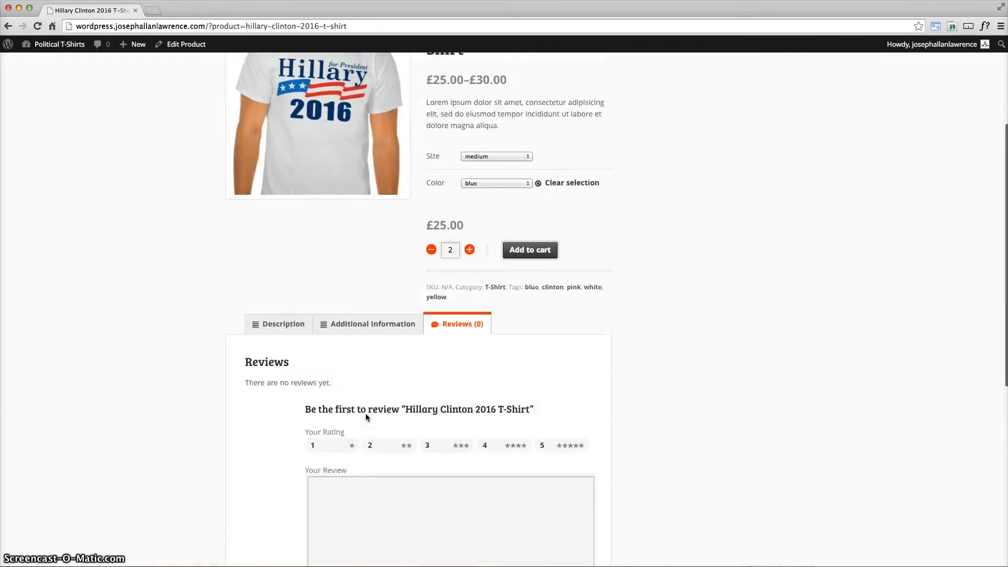
pyautogui.scroll(-5, 366, 418)
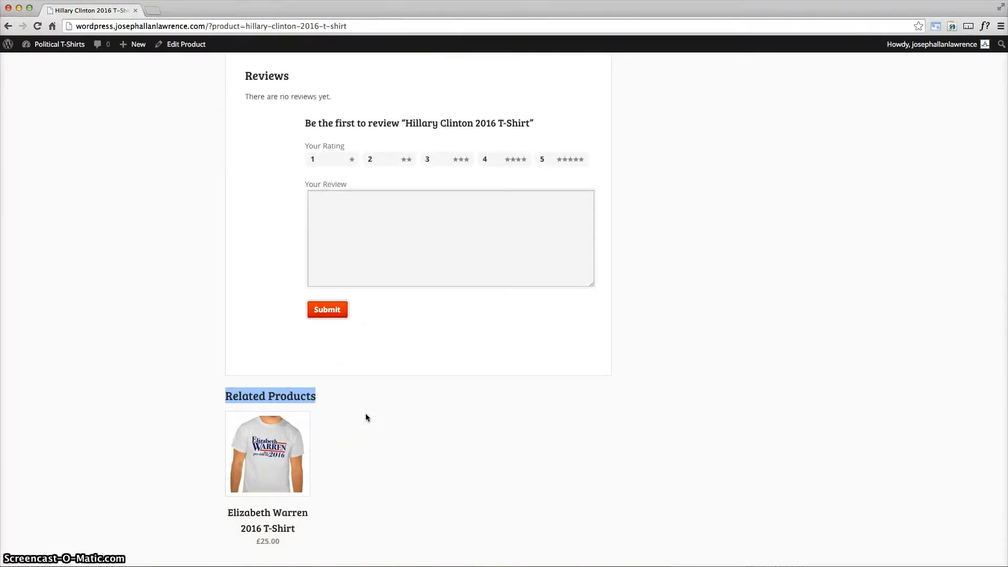
pyautogui.scroll(1, 366, 418)
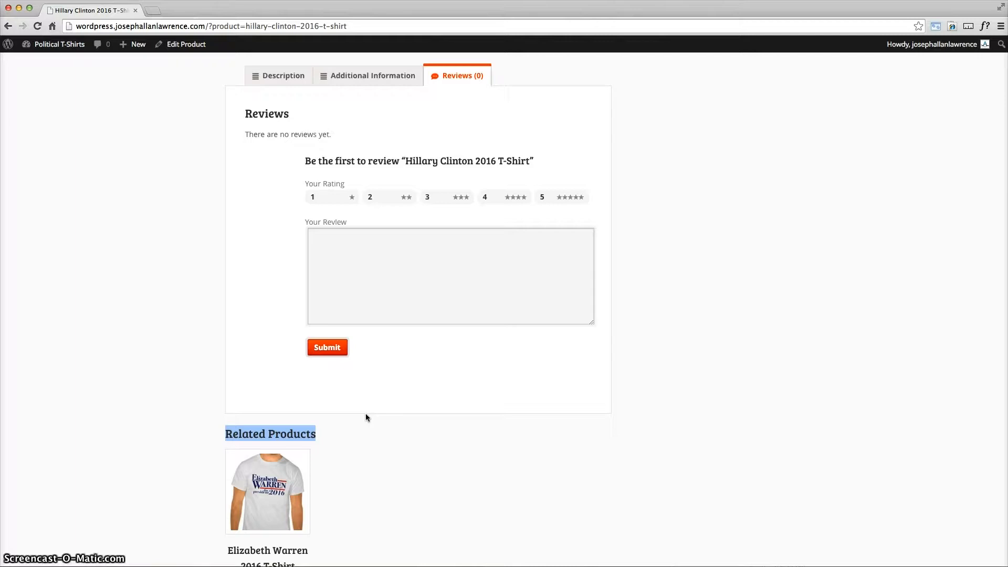
pyautogui.scroll(-1, 339, 433)
pyautogui.scroll(-2, 339, 433)
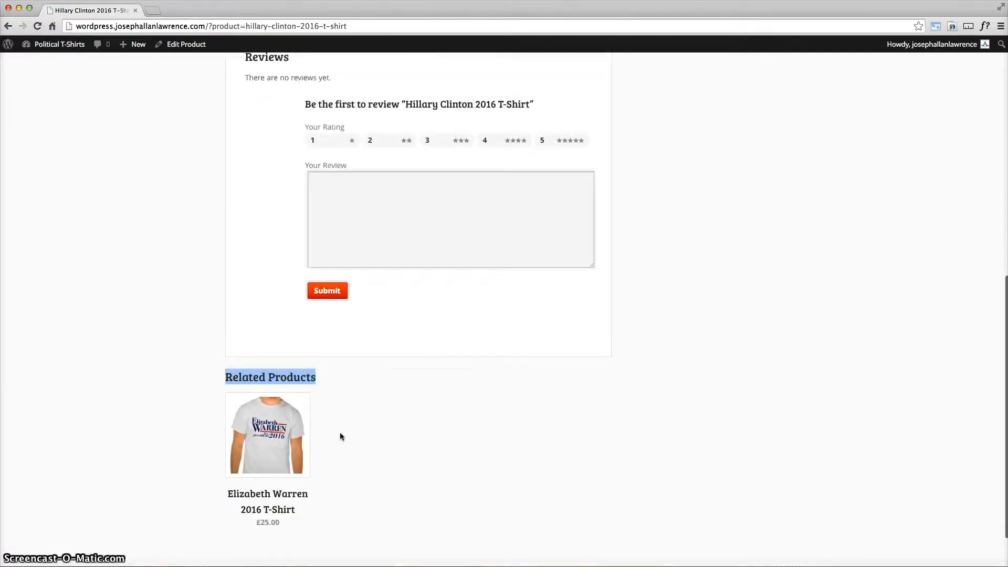
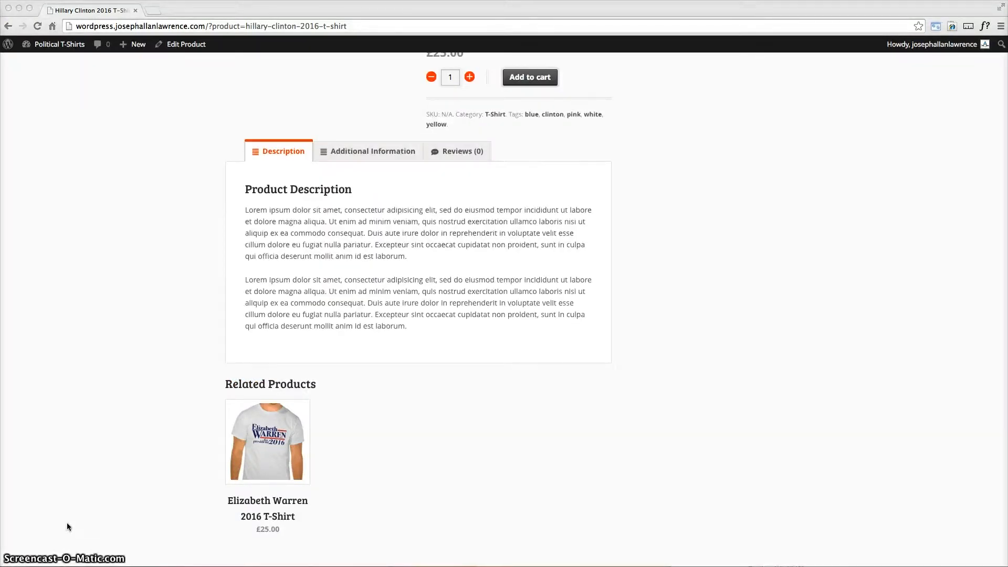
# Return to the store's Shop page to view the listed T-shirts.
pyautogui.scroll(7, 67, 523)
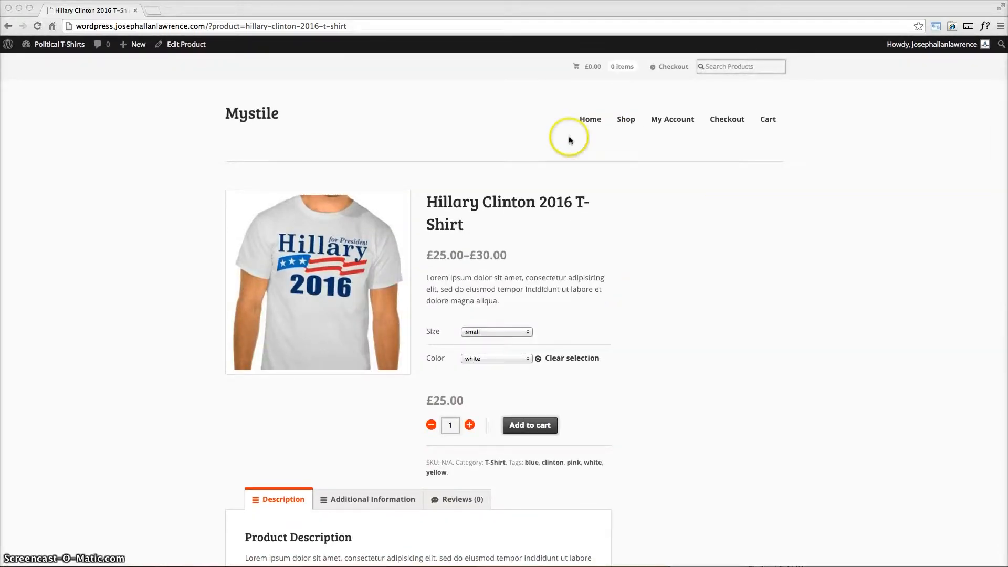
pyautogui.click(615, 136)
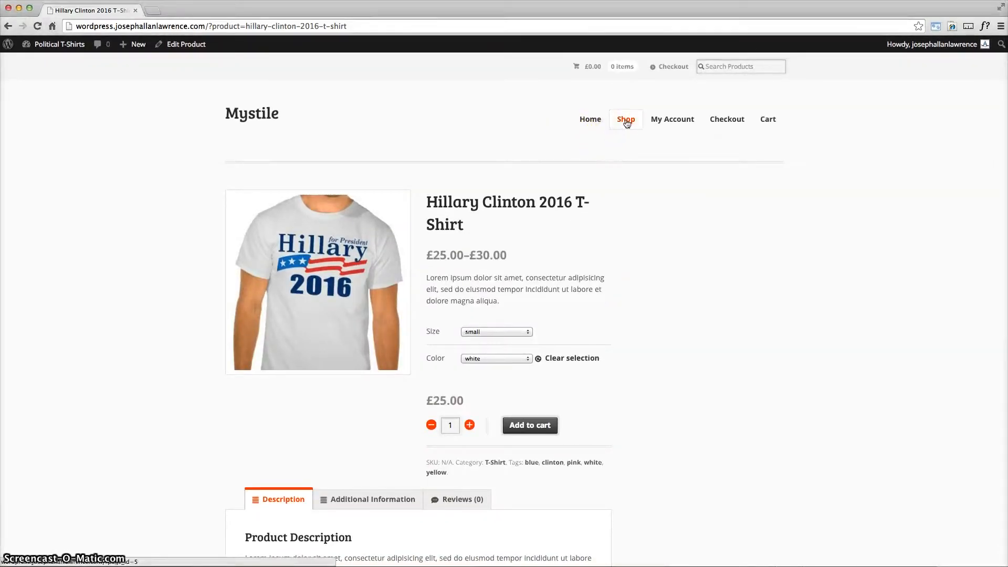
pyautogui.click(629, 120)
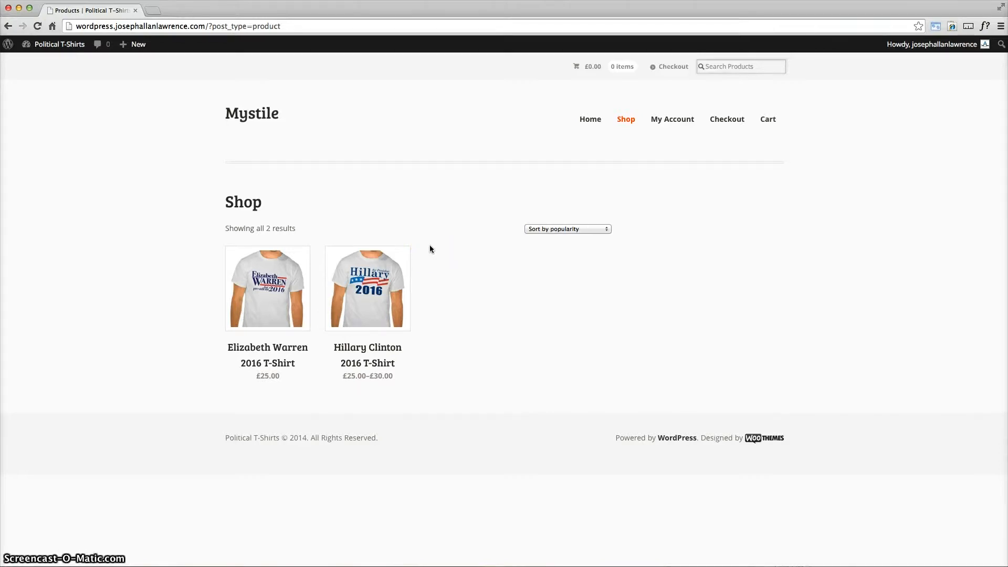
# Go from the store to the WordPress dashboard and open the WooCommerce general settings.
pyautogui.click(68, 527)
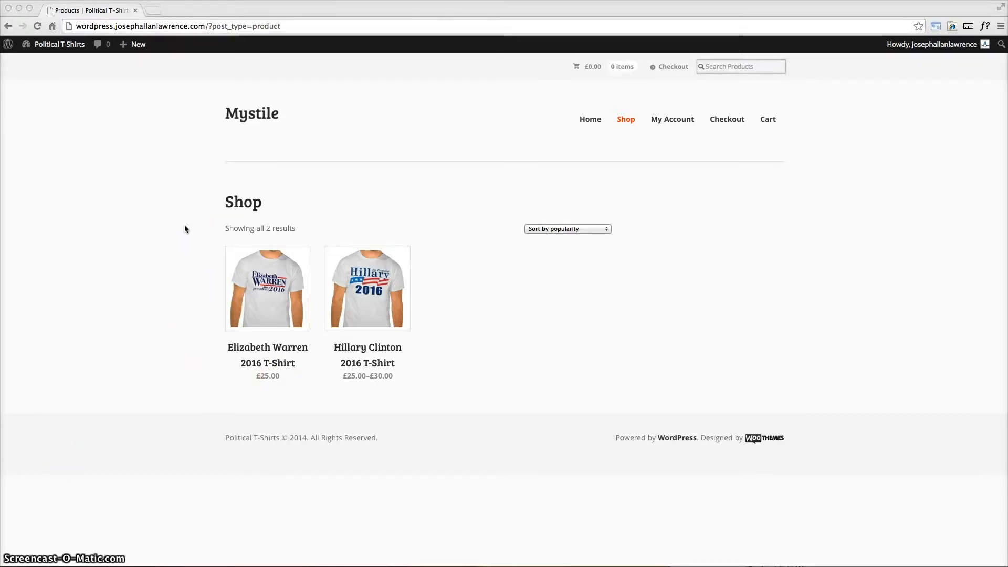
pyautogui.click(69, 101)
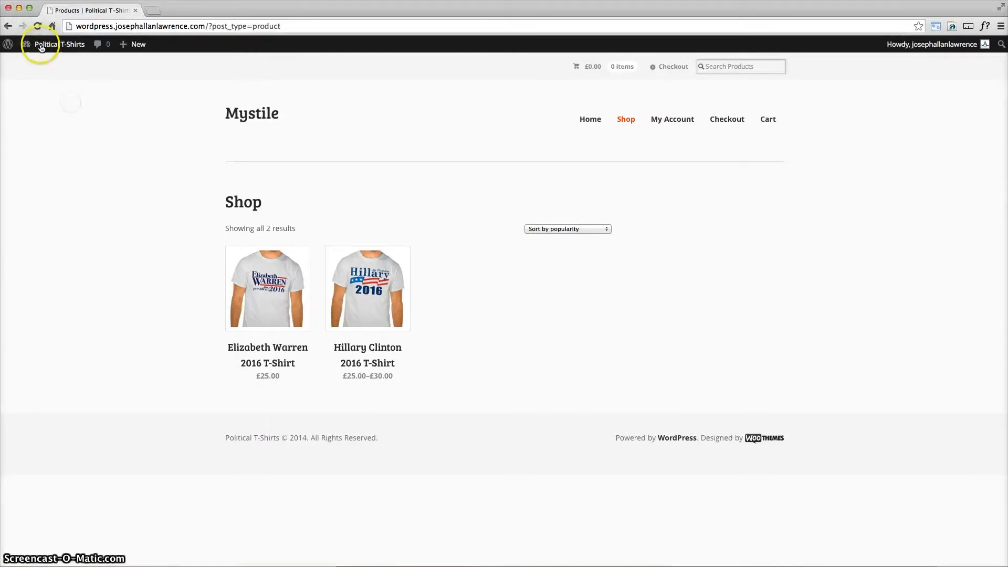
pyautogui.click(39, 64)
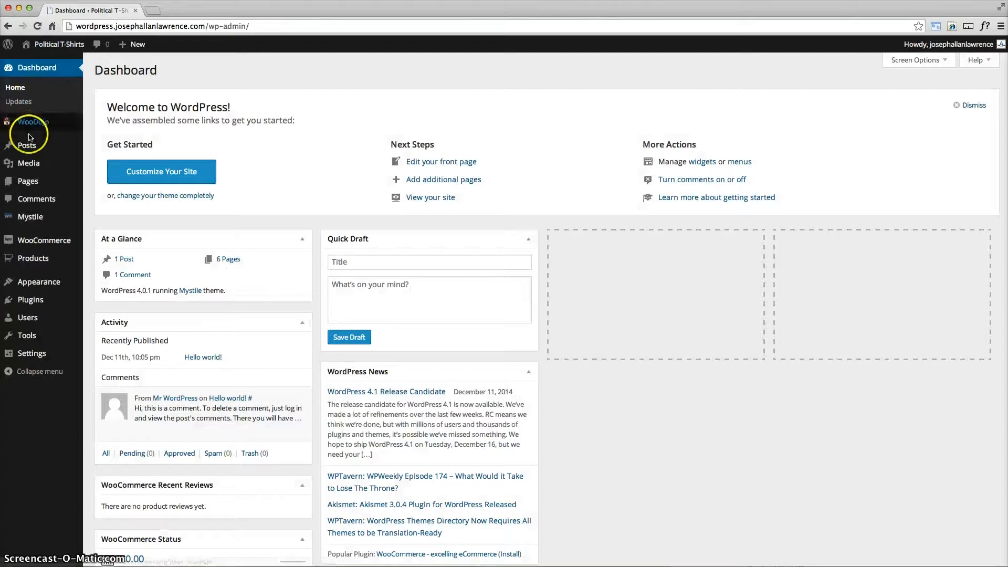
pyautogui.moveTo(48, 239)
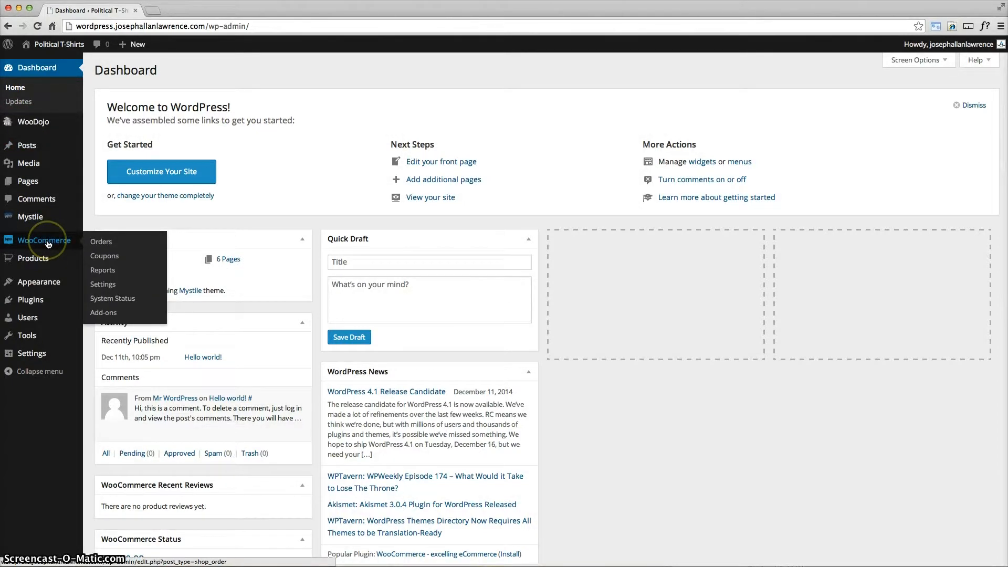
pyautogui.click(109, 284)
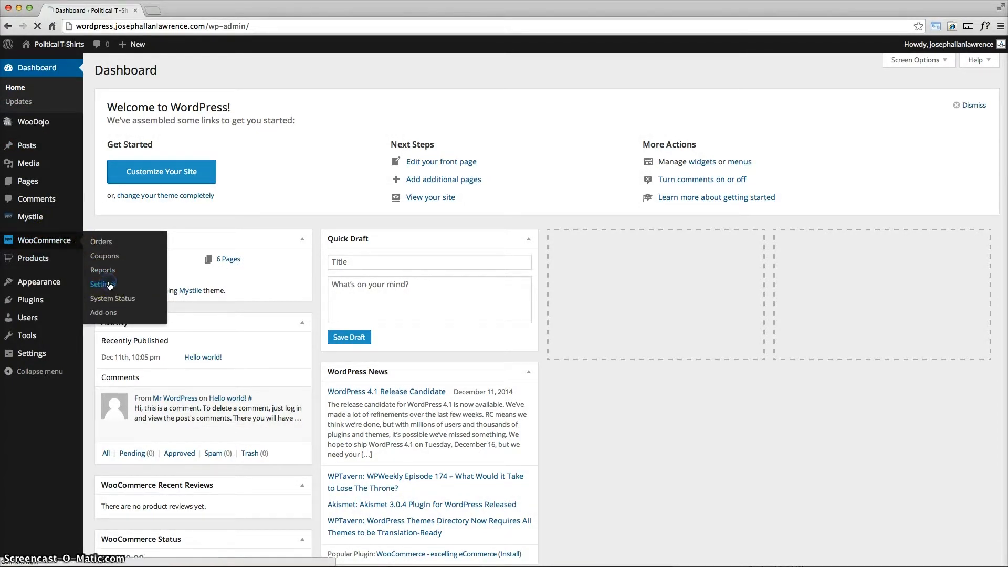
pyautogui.click(105, 286)
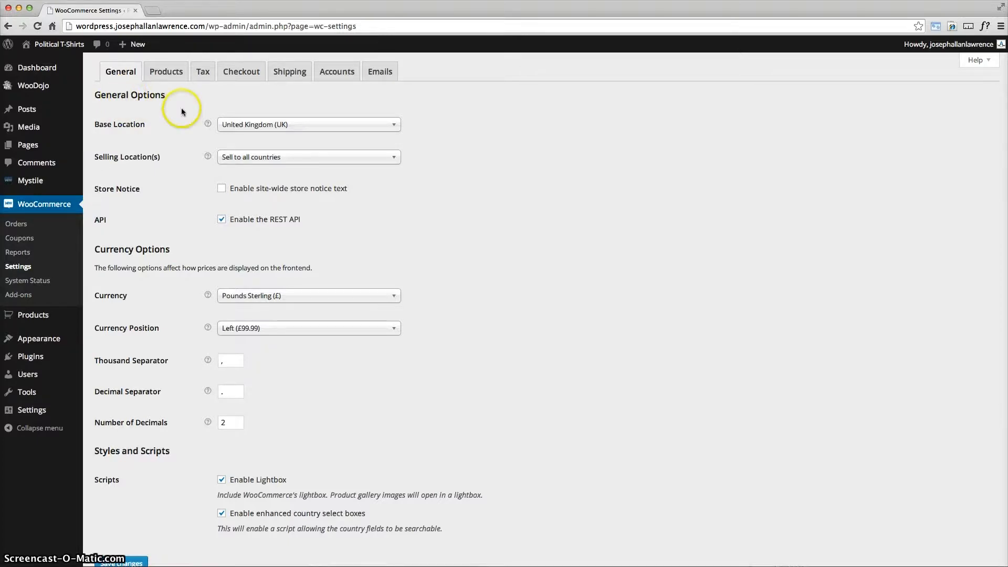
# Set the store's base location to United States (US) — Illinois and check the selling locations option.
pyautogui.click(266, 125)
pyautogui.scroll(-8, 276, 234)
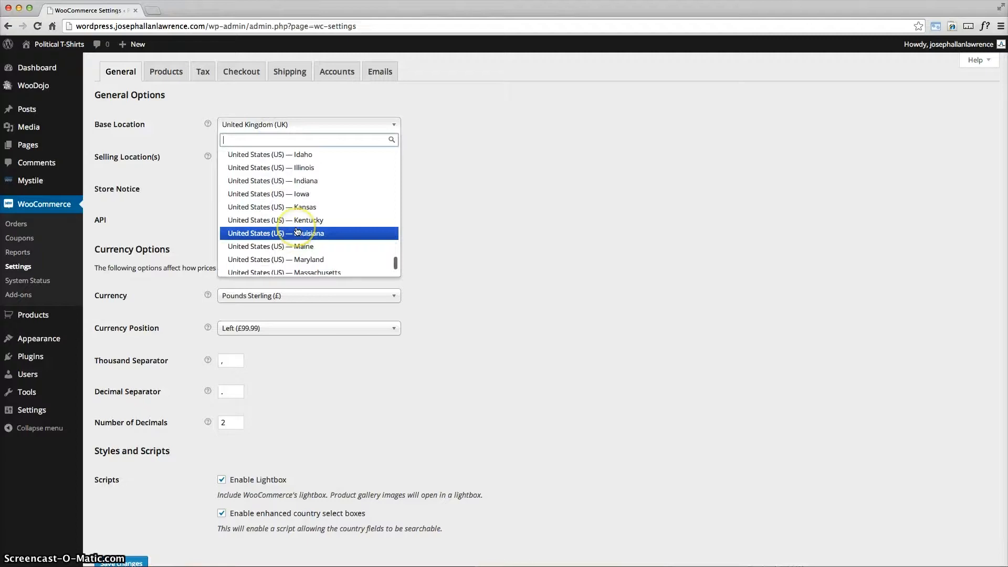
pyautogui.click(322, 168)
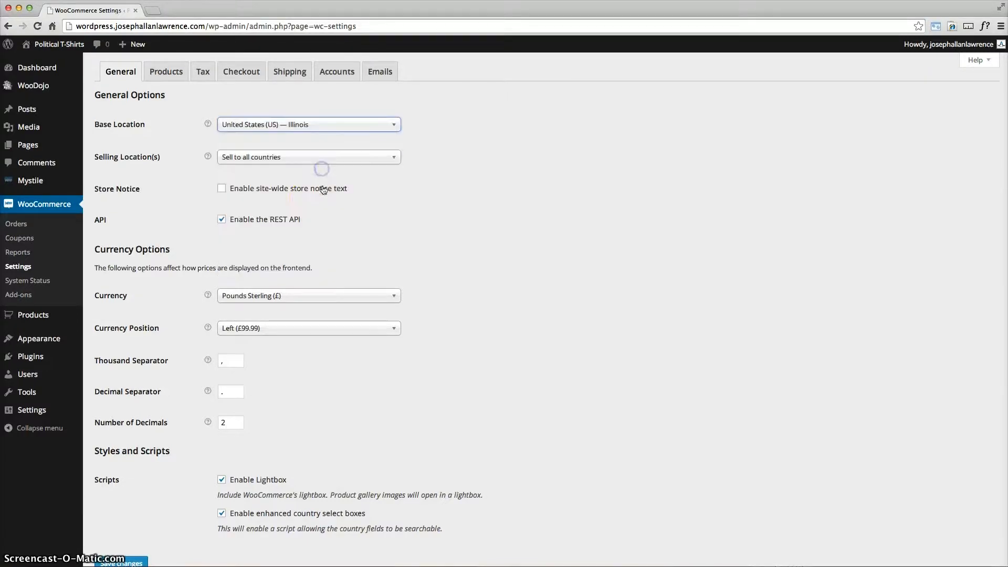
pyautogui.moveTo(111, 162); pyautogui.dragTo(235, 161)
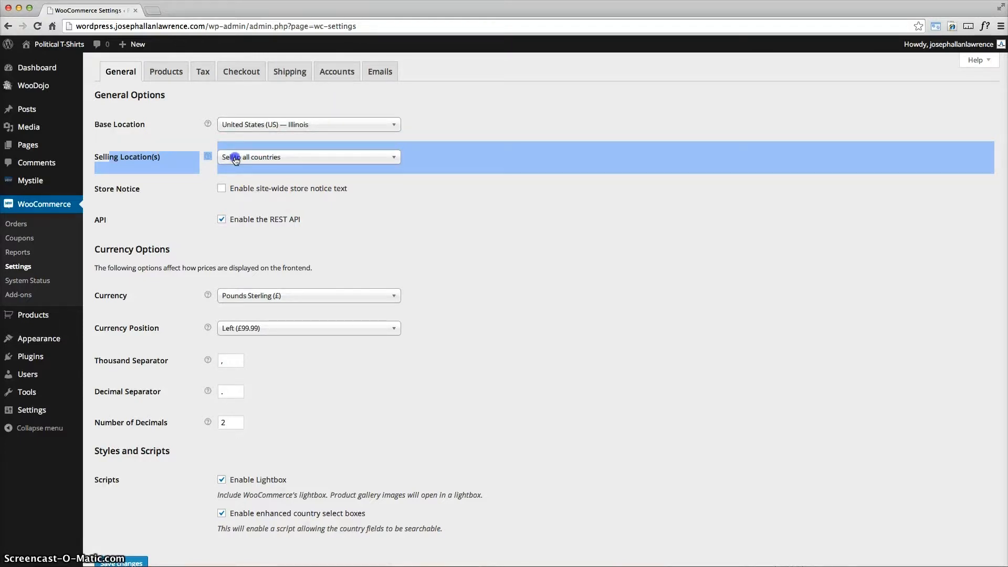
# Change the store currency to US Dollars ($).
pyautogui.click(129, 299)
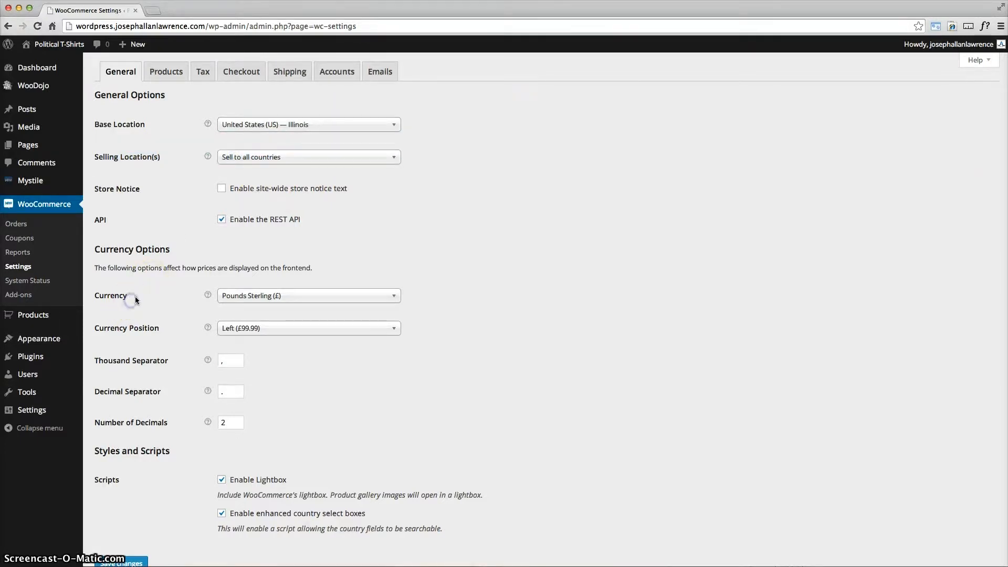
pyautogui.moveTo(104, 295); pyautogui.dragTo(181, 300)
pyautogui.click(254, 295)
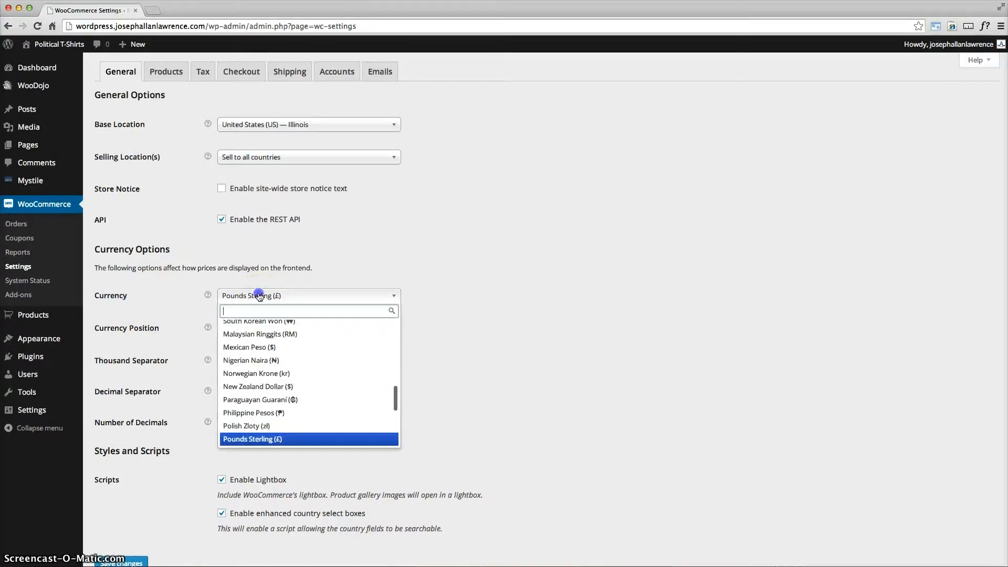
pyautogui.scroll(-2, 306, 437)
pyautogui.scroll(-2, 306, 437)
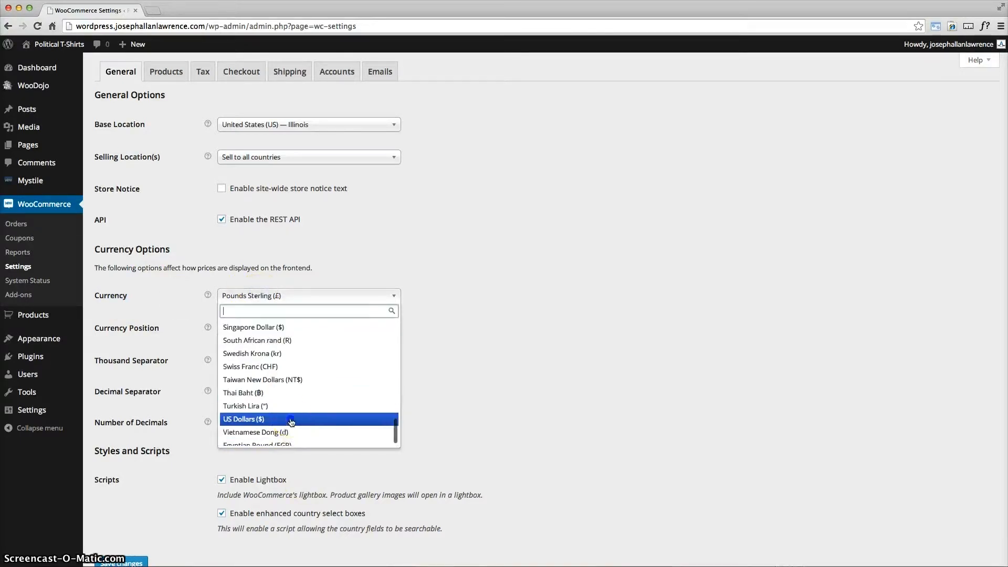
pyautogui.click(291, 420)
pyautogui.click(116, 323)
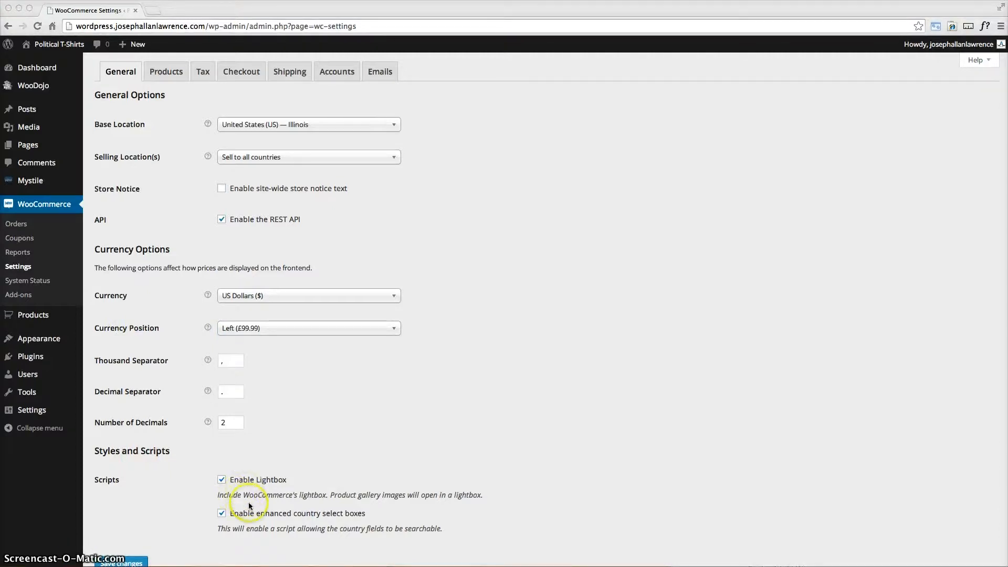
# Stay on the general settings page when asked about leaving, and save the changes.
pyautogui.click(169, 74)
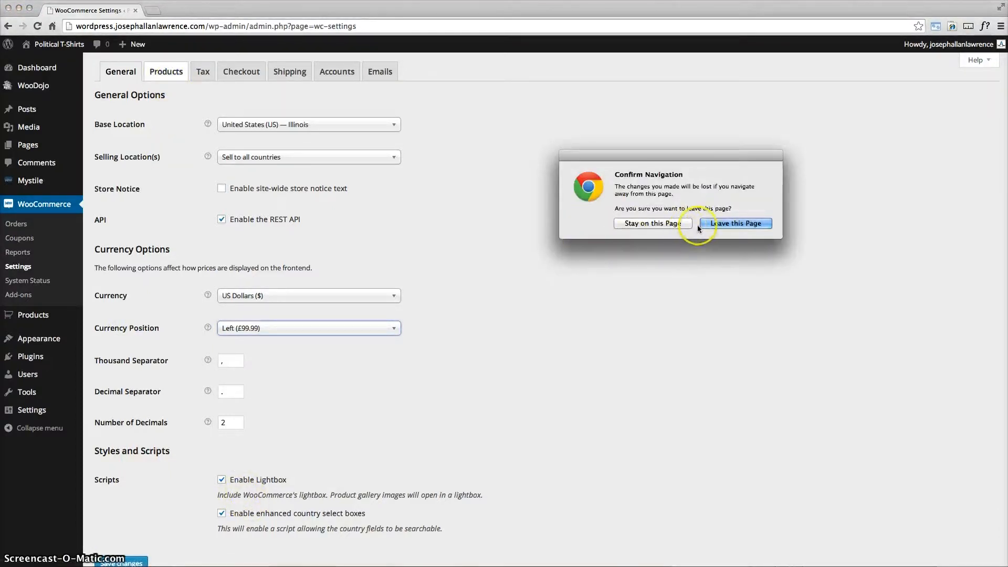
pyautogui.click(656, 225)
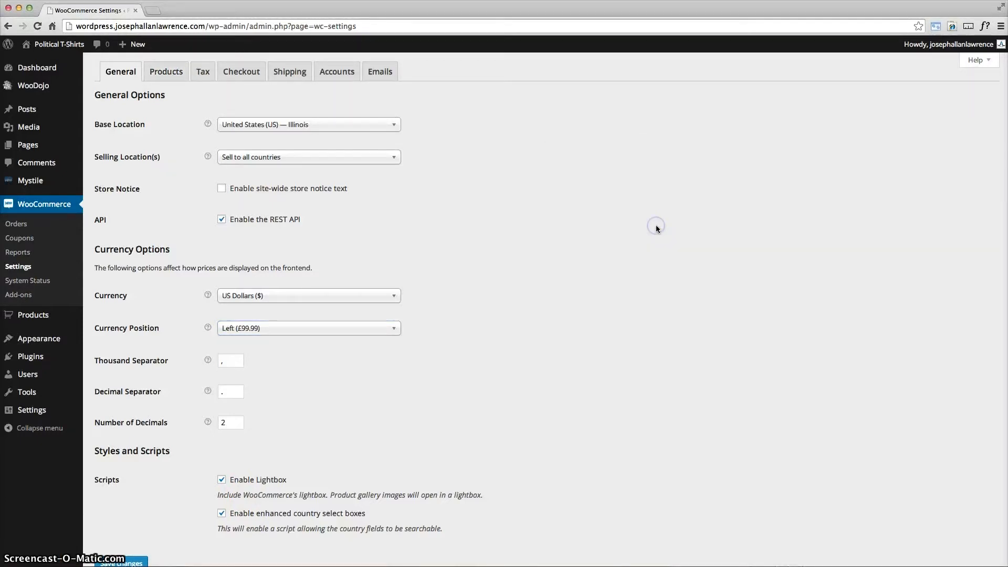
pyautogui.scroll(-2, 655, 225)
pyautogui.click(142, 514)
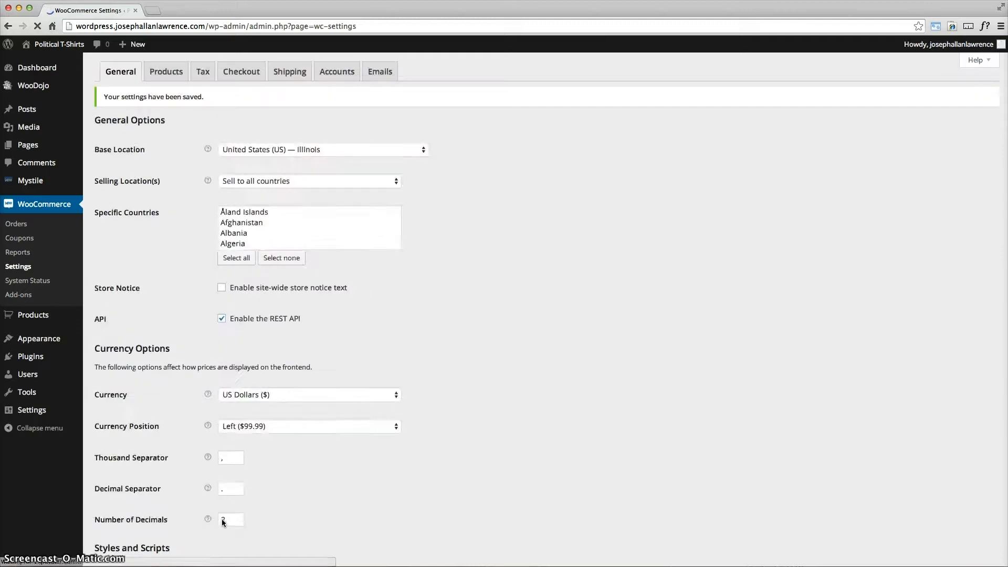
# Open the WooCommerce product settings and set the product weight unit to lbs.
pyautogui.click(174, 73)
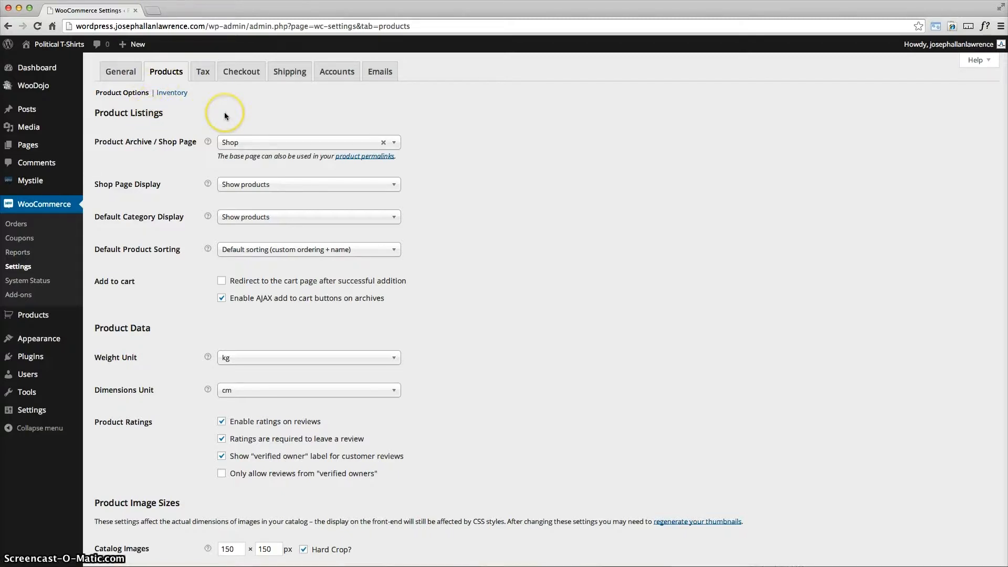
pyautogui.moveTo(208, 143)
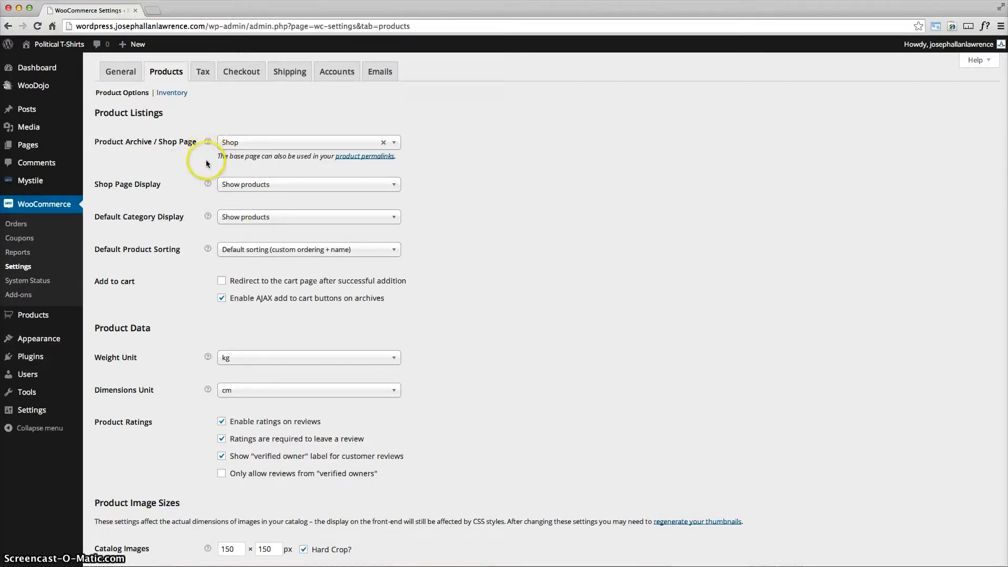
pyautogui.moveTo(208, 182)
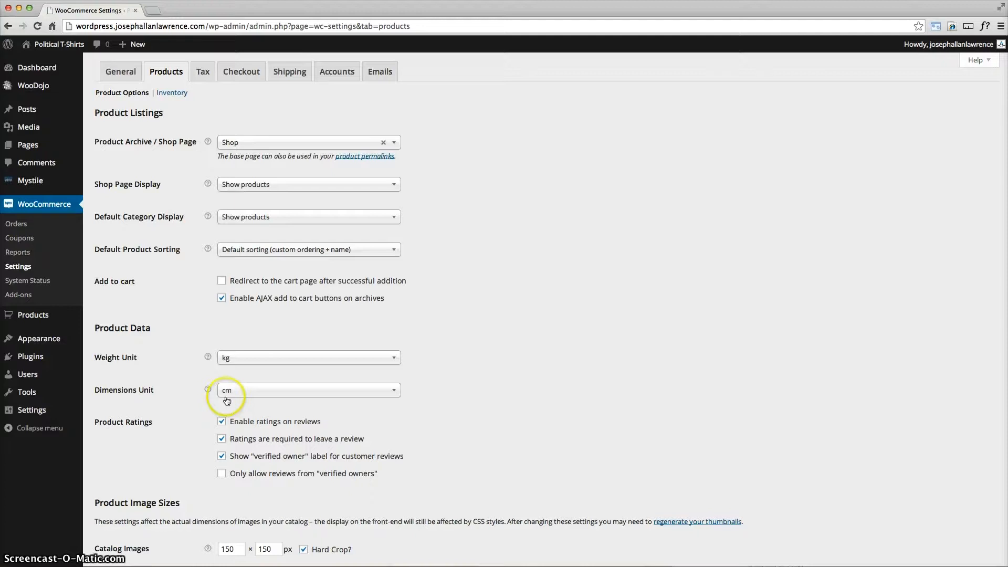
pyautogui.moveTo(153, 353); pyautogui.dragTo(102, 358)
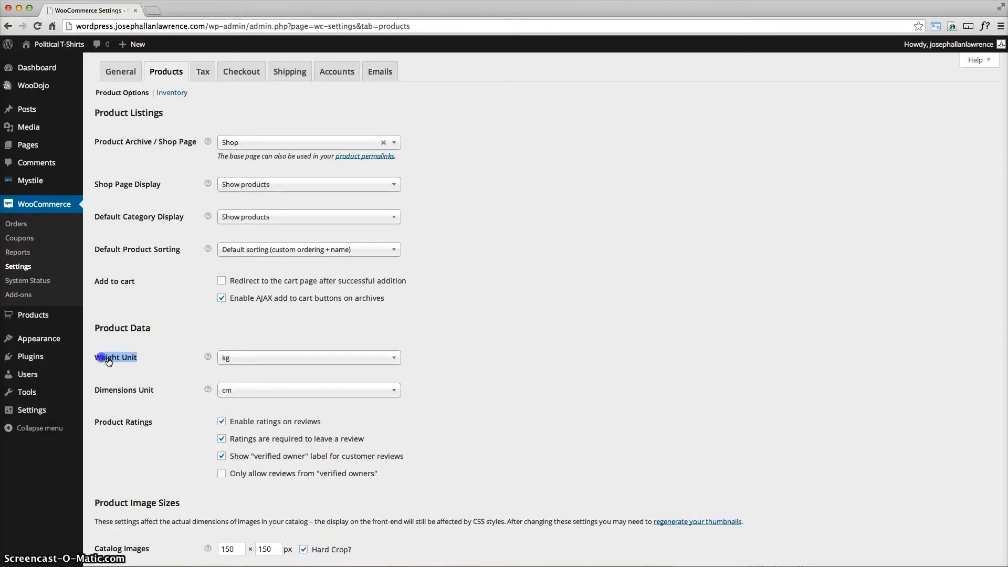
pyautogui.click(268, 364)
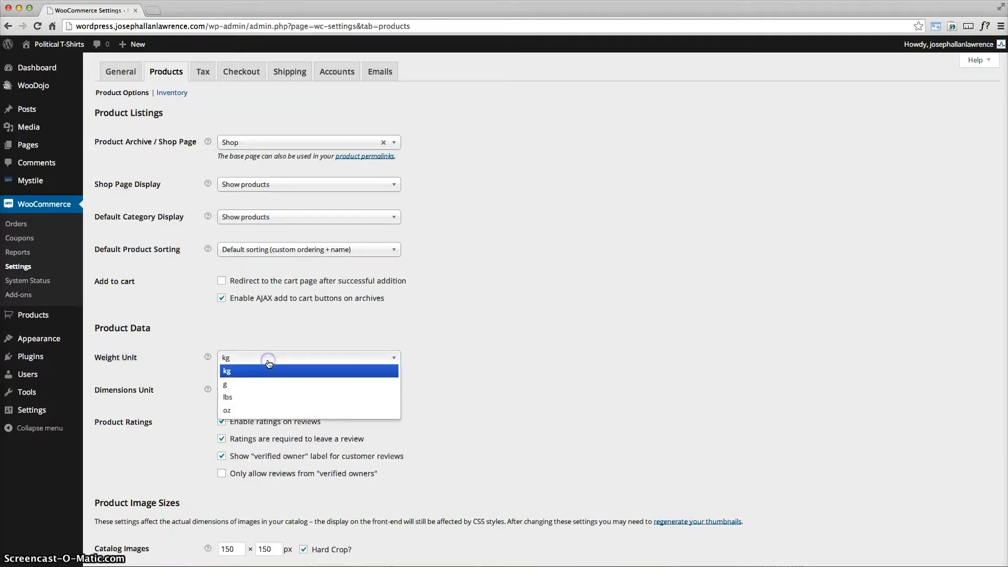
pyautogui.click(288, 403)
# Set the product dimensions unit to in.
pyautogui.moveTo(145, 391); pyautogui.dragTo(112, 395)
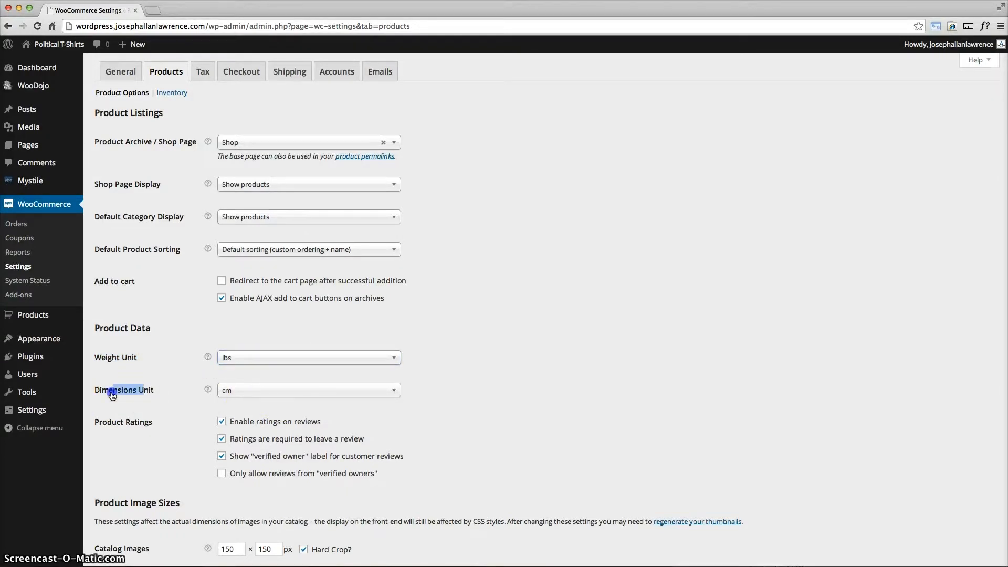
pyautogui.click(258, 395)
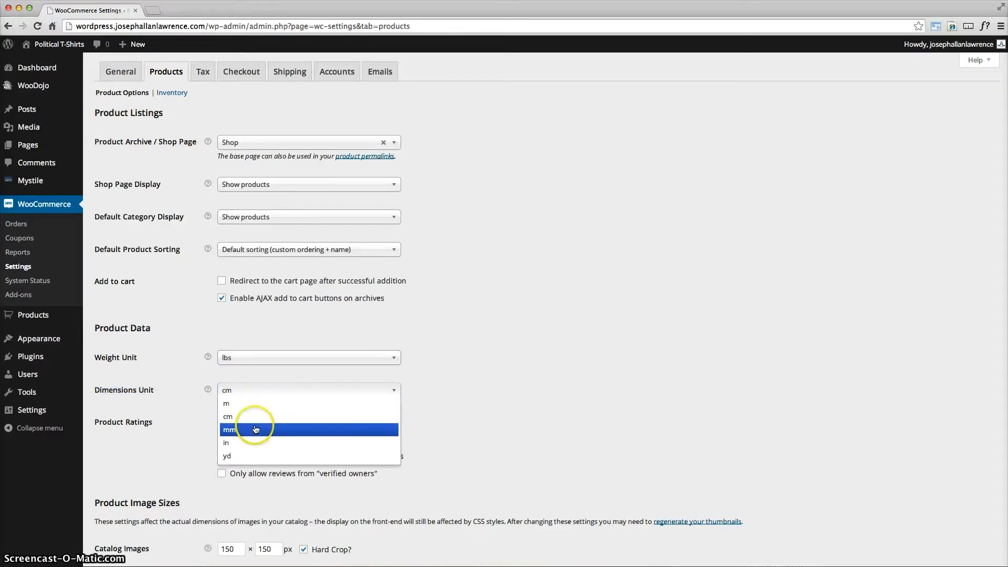
pyautogui.click(254, 443)
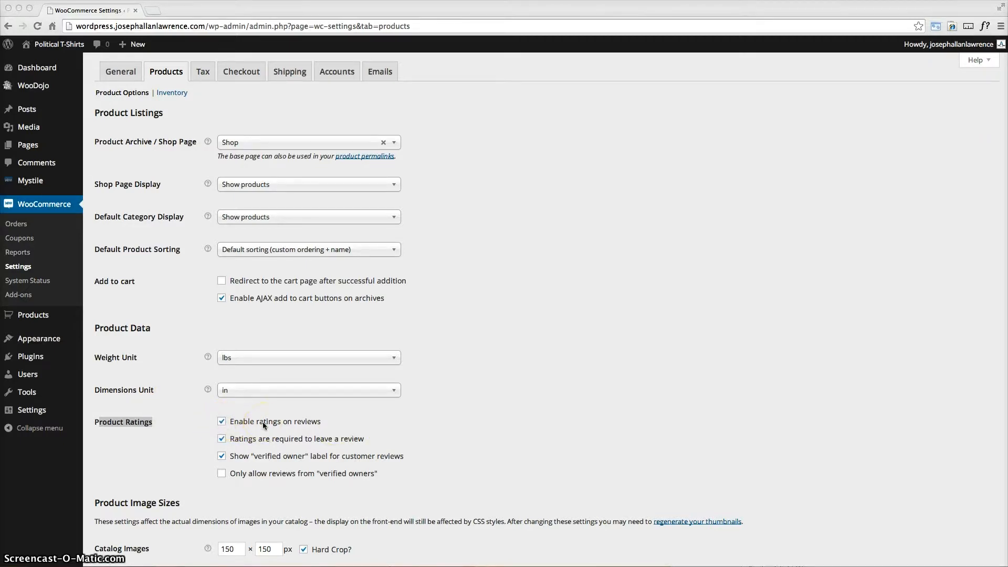
# Review the product ratings, image size and download options, and save the product settings.
pyautogui.scroll(-5, 262, 422)
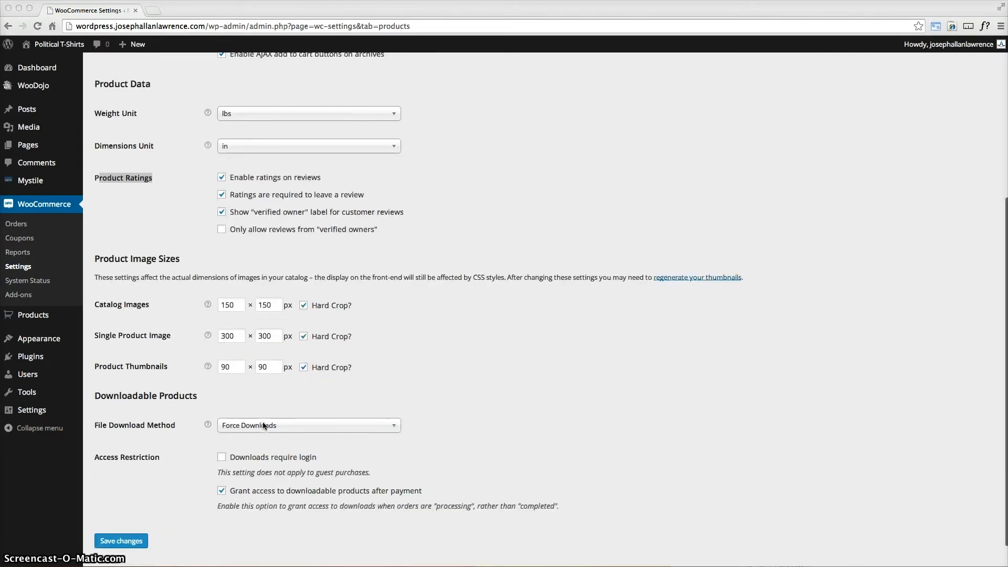
pyautogui.scroll(5, 263, 421)
pyautogui.scroll(-5, 262, 421)
pyautogui.click(221, 541)
pyautogui.click(120, 511)
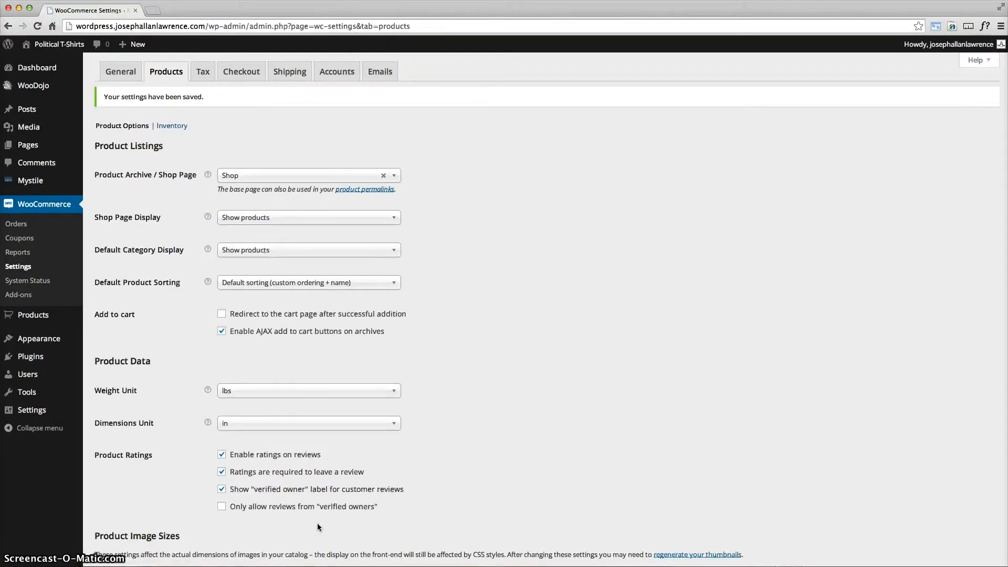
# Look through the tax, checkout, shipping, accounts and emails settings pages in turn.
pyautogui.click(203, 74)
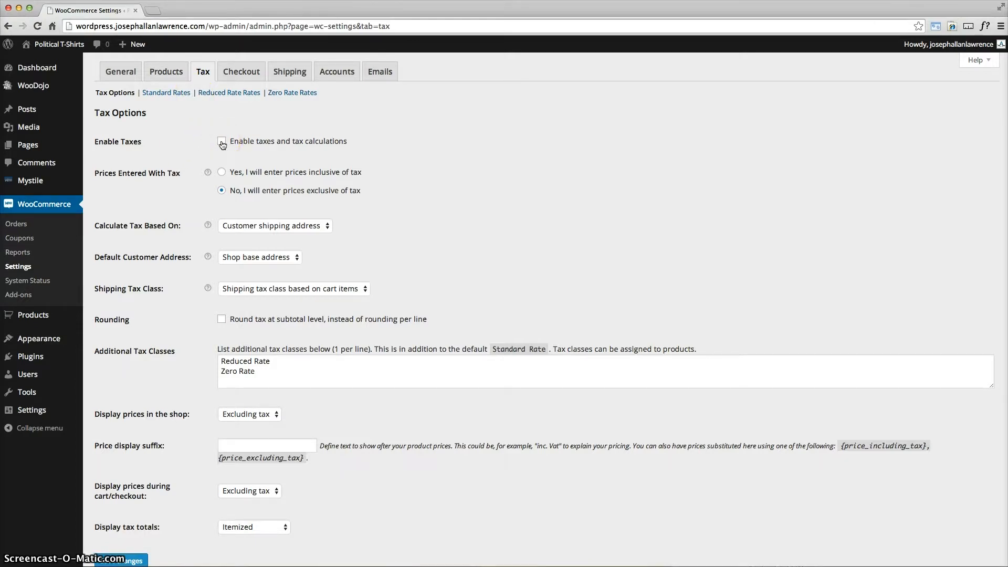
pyautogui.click(242, 76)
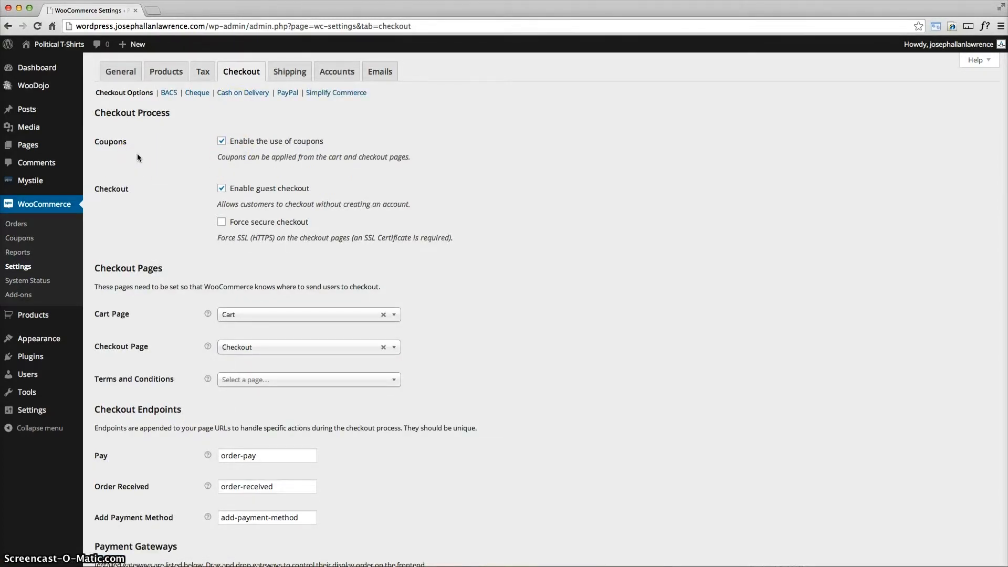
pyautogui.click(291, 77)
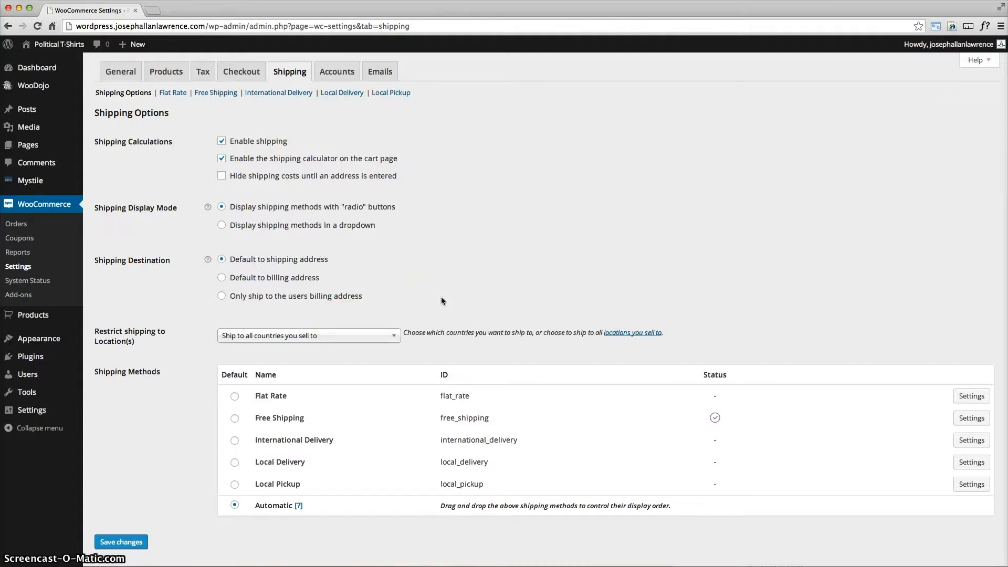
pyautogui.click(340, 76)
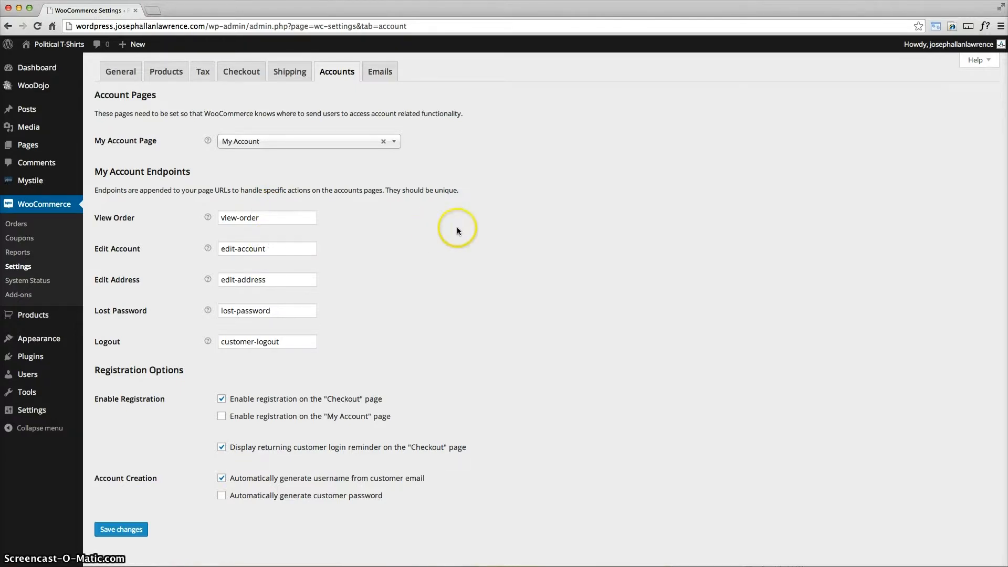
pyautogui.click(383, 76)
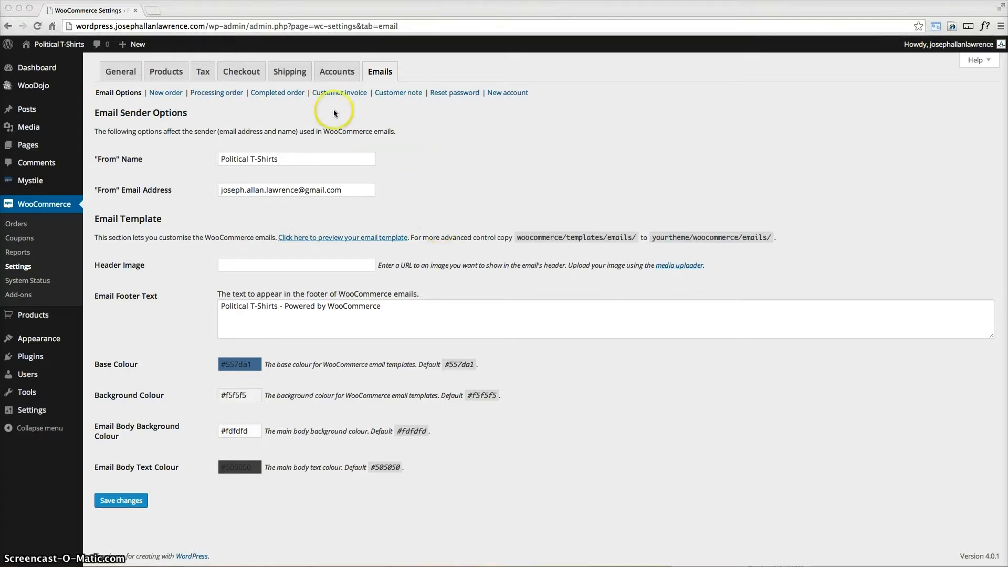
# Return to the shipping settings and review the shipping options and available shipping methods.
pyautogui.click(295, 78)
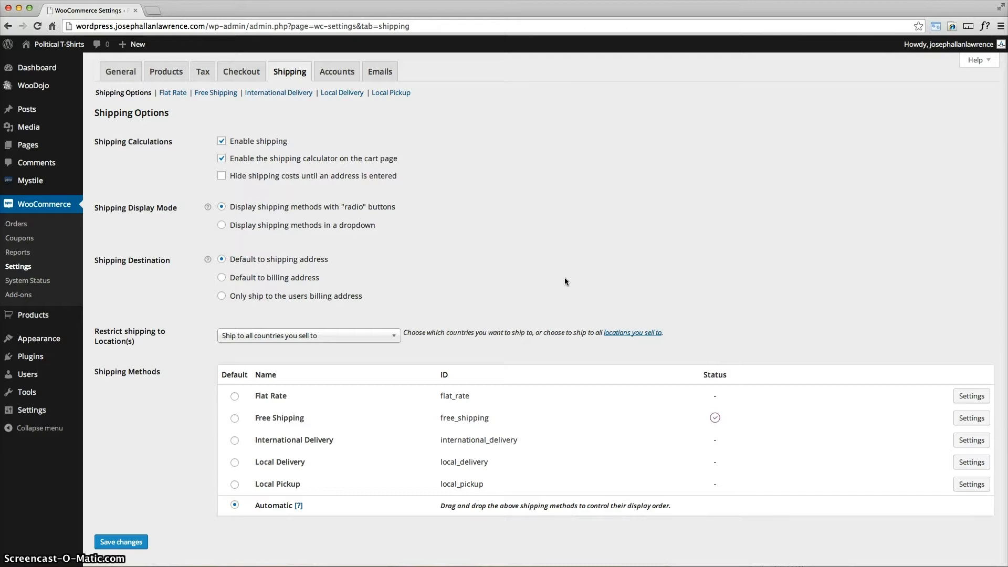
pyautogui.scroll(-1, 565, 281)
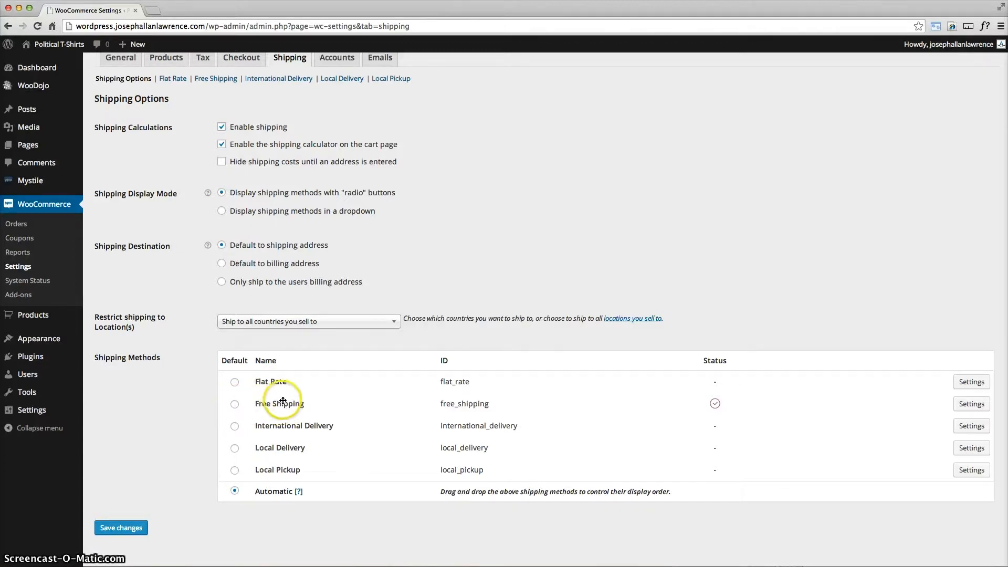
pyautogui.moveTo(717, 403)
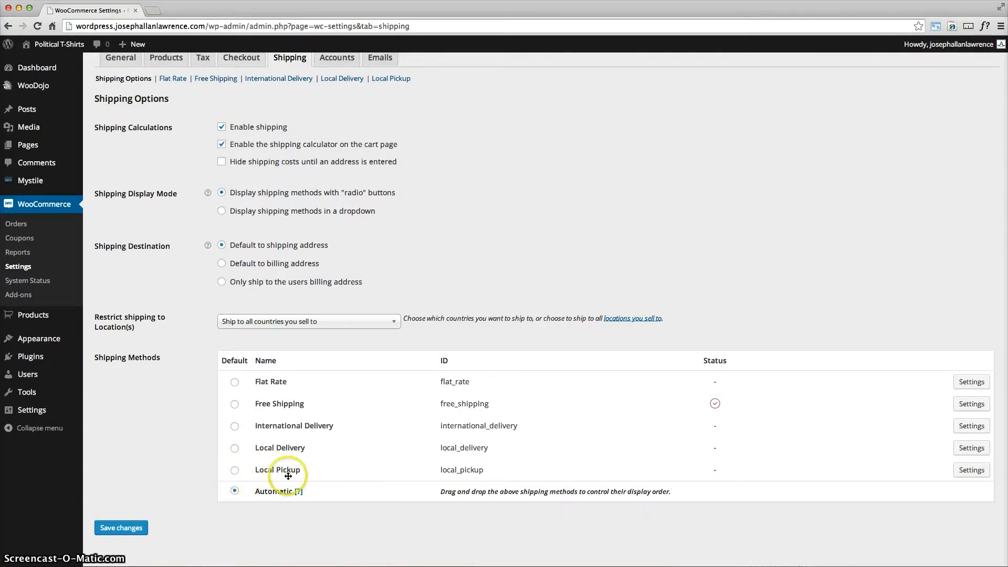
pyautogui.click(121, 528)
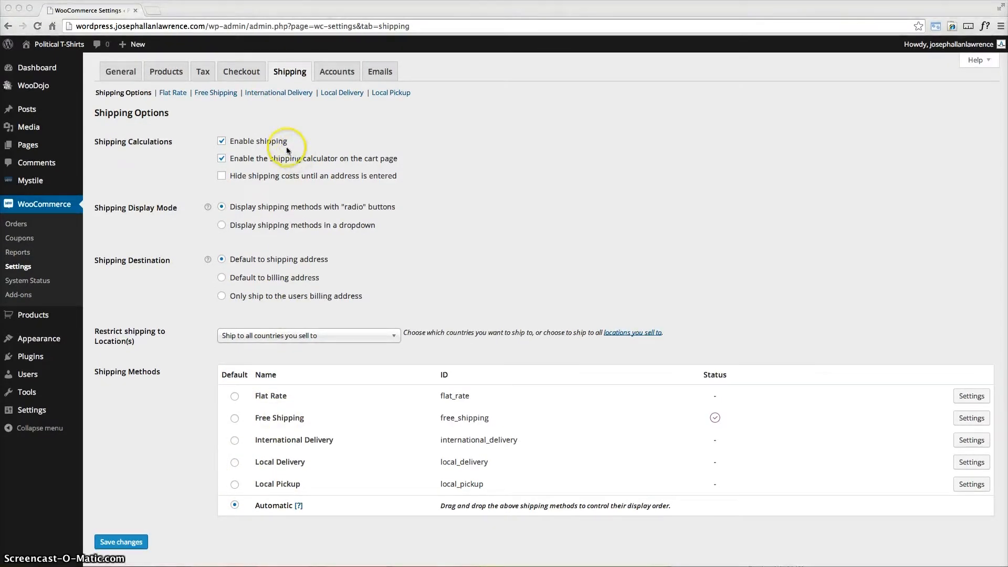
# Examine the checkout settings for coupons, checkout pages, endpoints and the list of payment gateways.
pyautogui.click(241, 73)
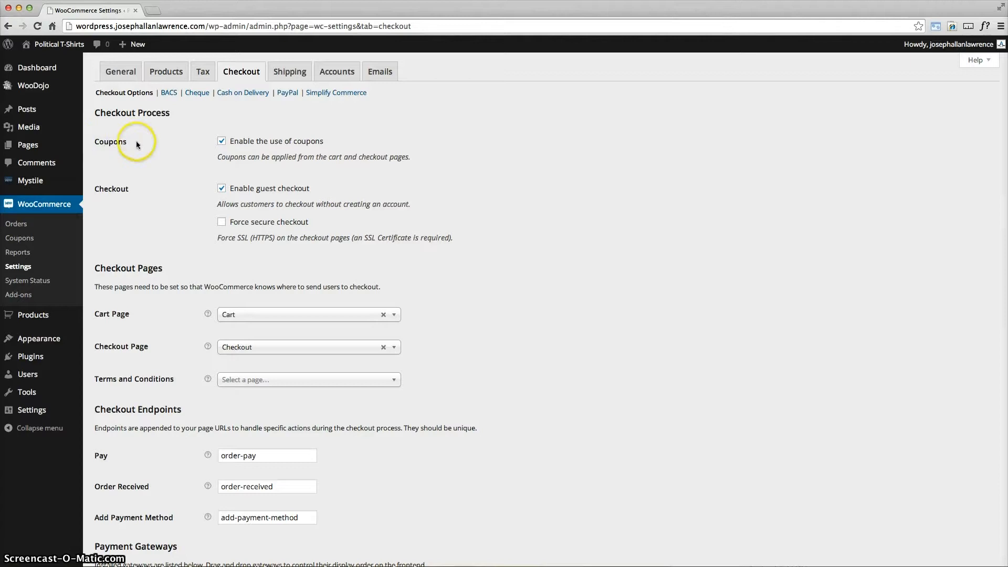
pyautogui.moveTo(223, 144); pyautogui.dragTo(318, 143)
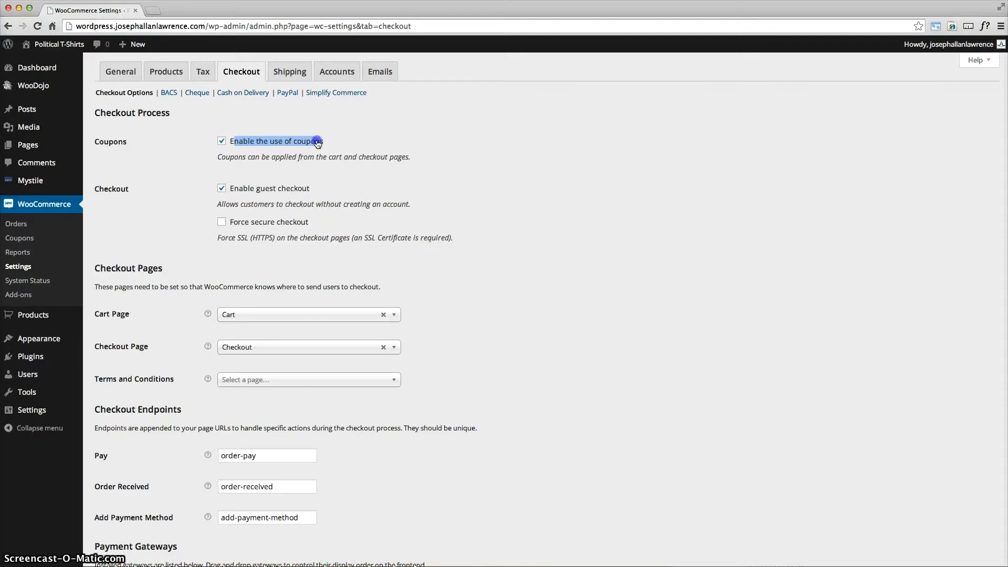
pyautogui.scroll(-2, 509, 231)
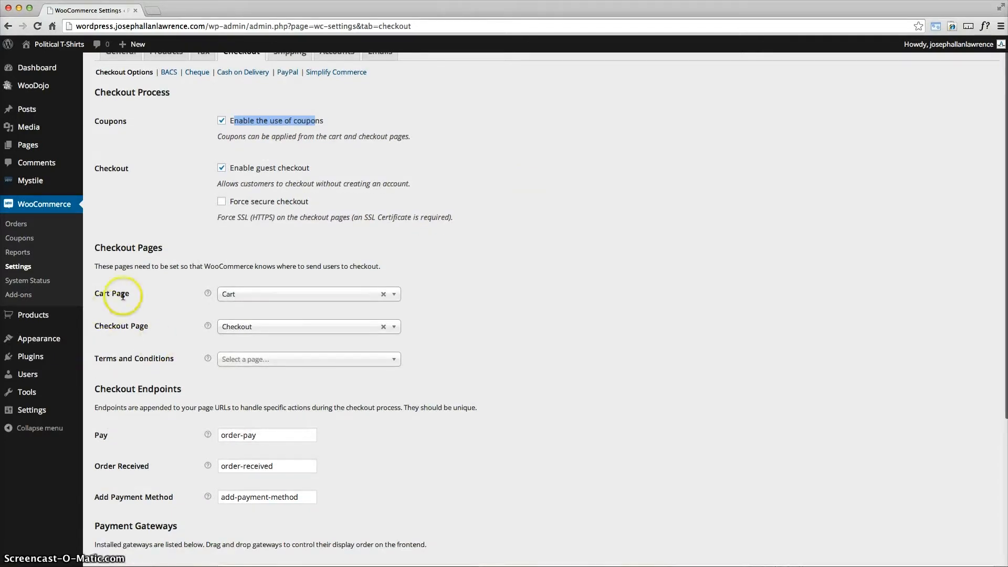
pyautogui.scroll(-1, 132, 301)
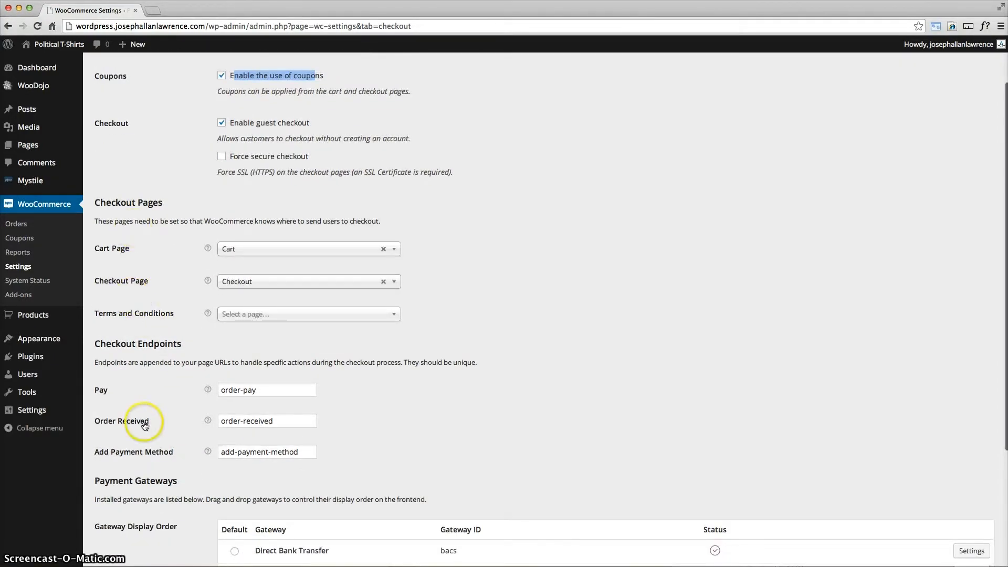
pyautogui.scroll(-5, 144, 425)
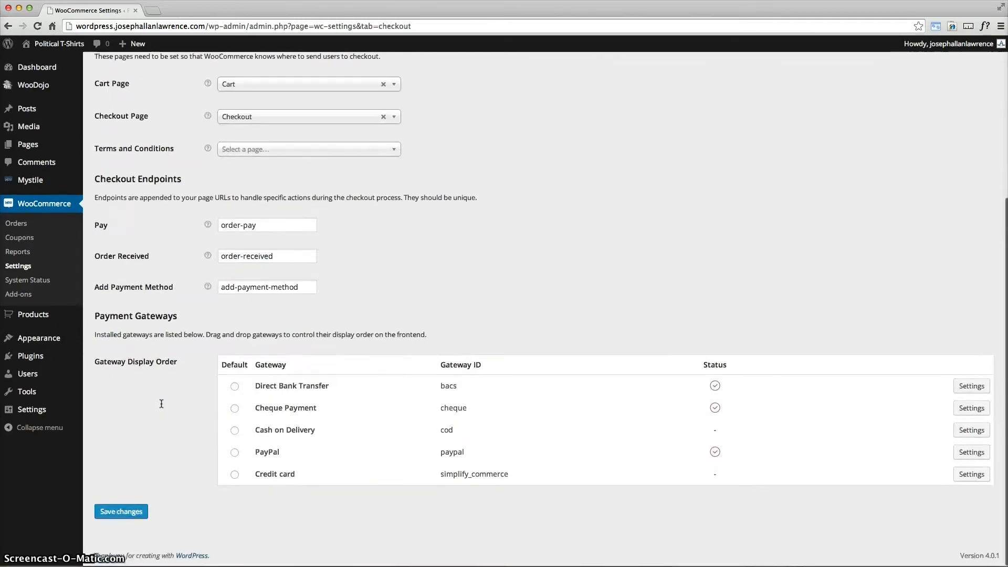
pyautogui.moveTo(177, 316); pyautogui.dragTo(112, 318)
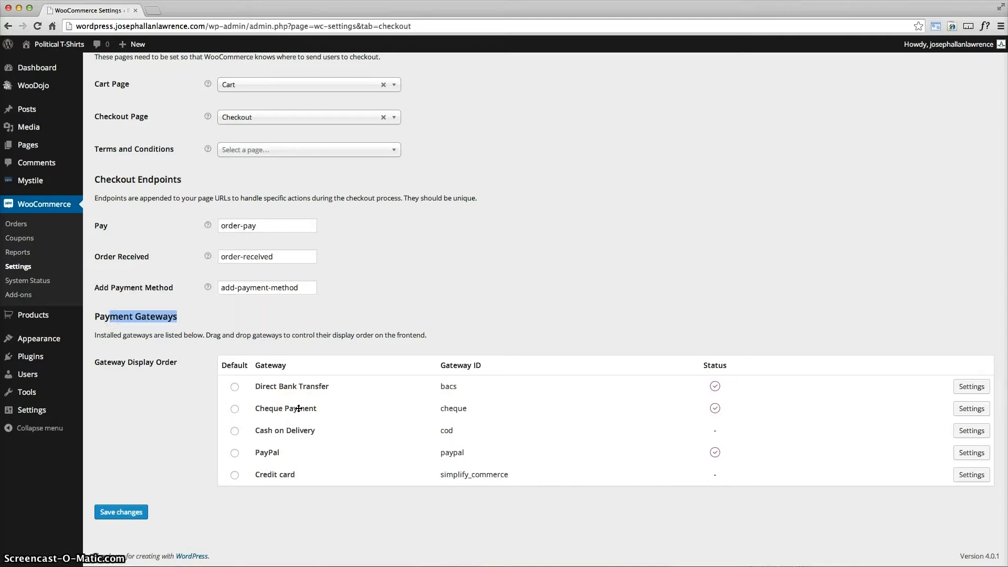
pyautogui.click(251, 408)
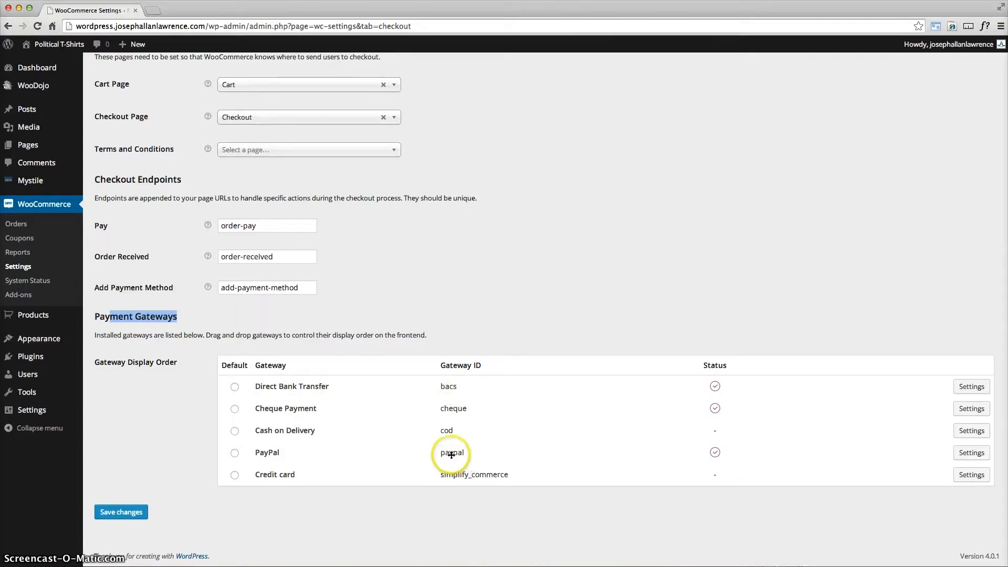
pyautogui.moveTo(716, 452)
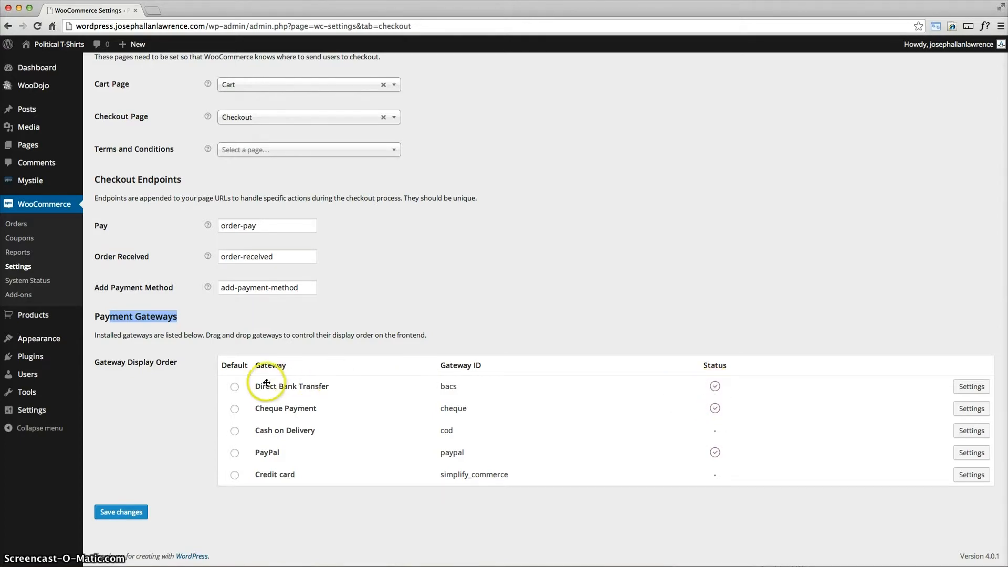
# Disable the Direct Bank Transfer payment gateway in its settings and save the changes.
pyautogui.click(967, 390)
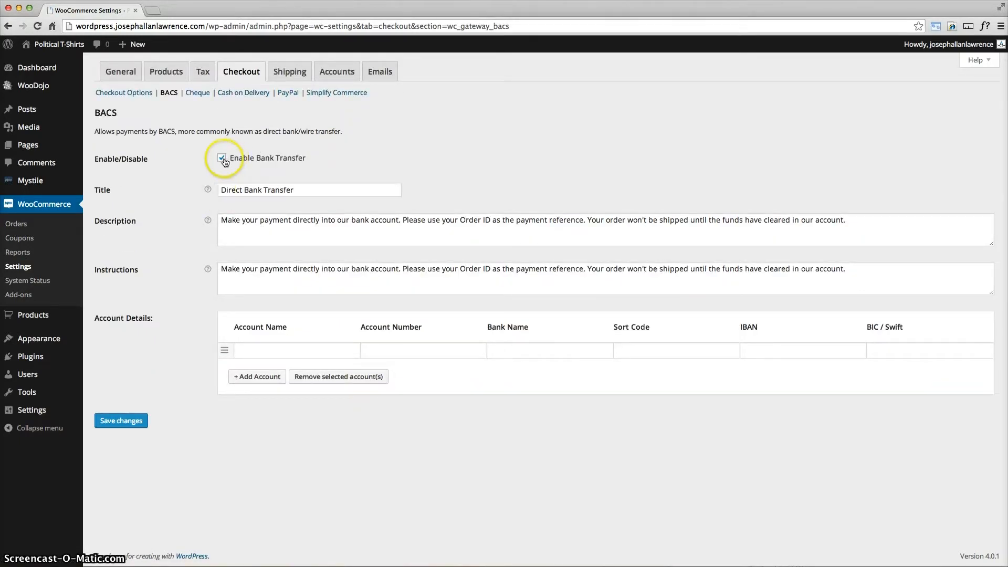
pyautogui.click(222, 159)
pyautogui.click(125, 421)
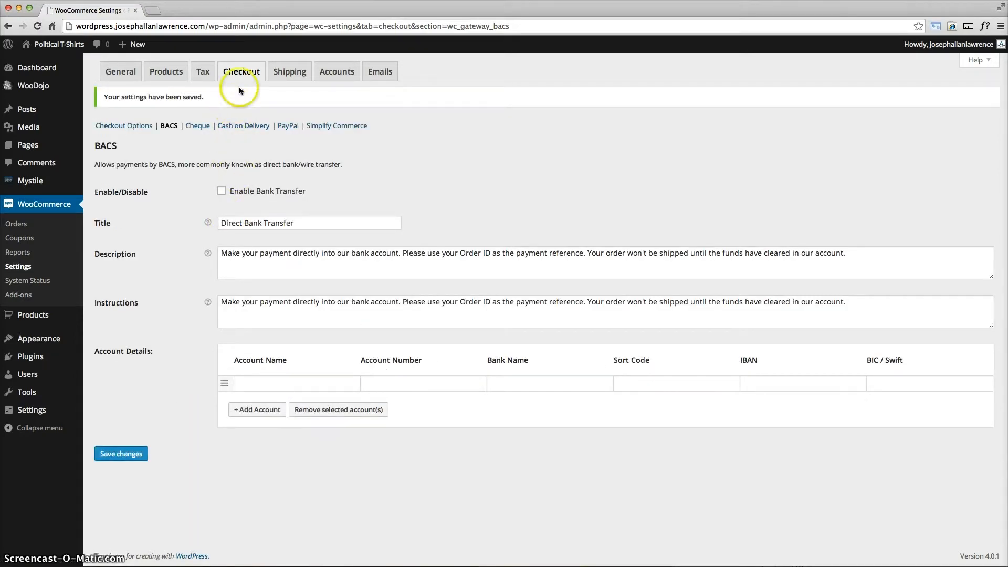
# Disable the Cheque Payment gateway in its settings, save the changes and return to the payment gateways list.
pyautogui.click(242, 71)
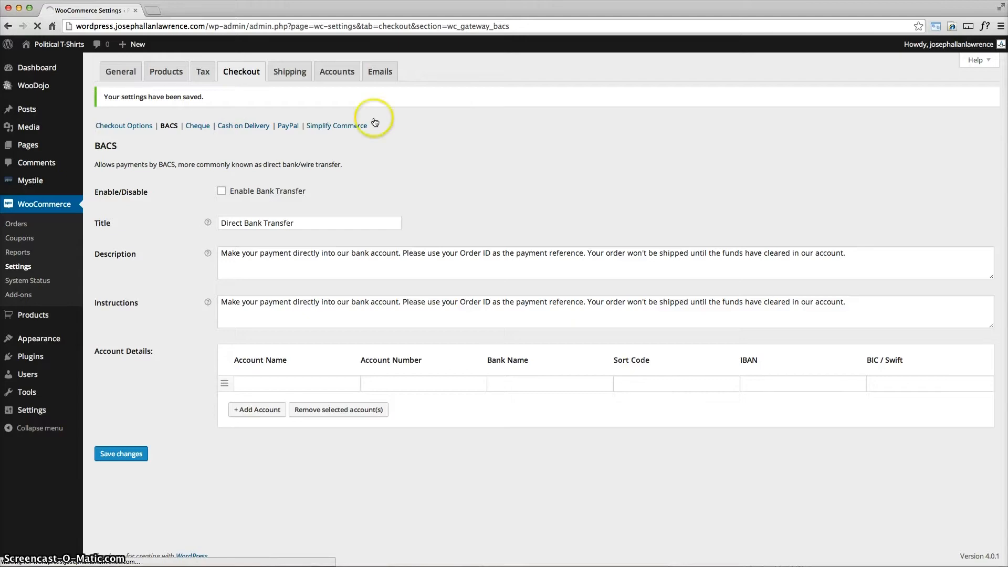
pyautogui.scroll(-5, 633, 180)
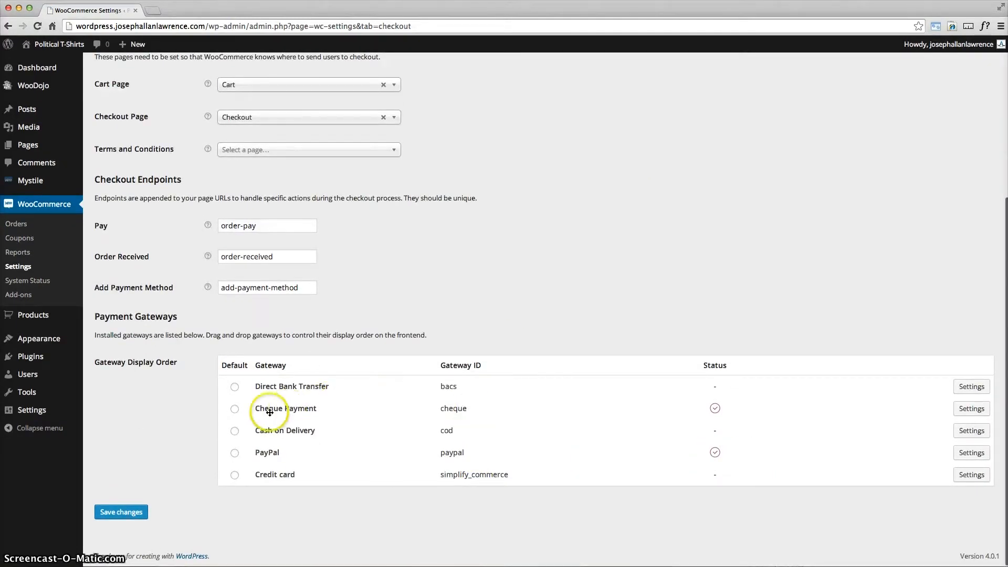
pyautogui.click(971, 409)
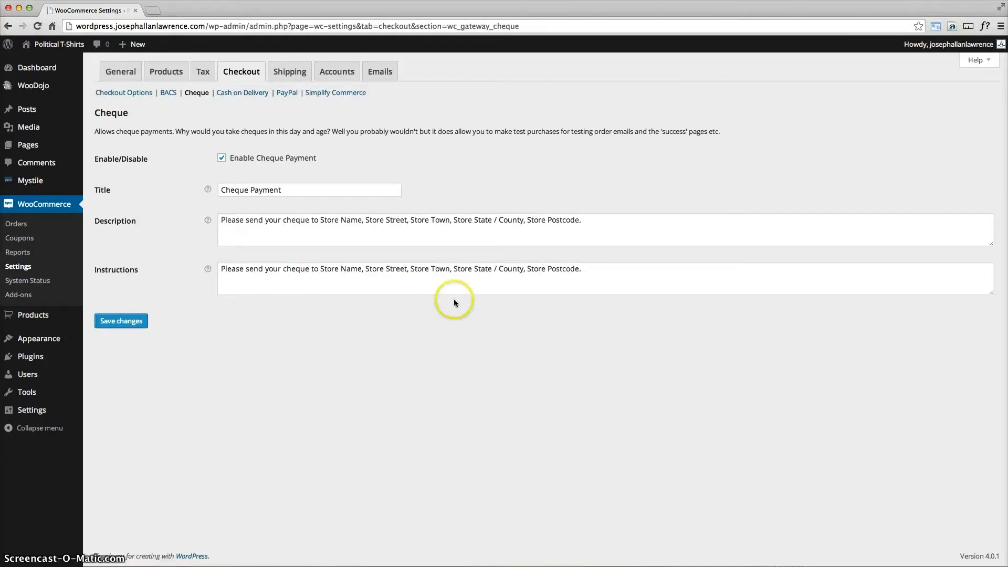
pyautogui.click(222, 160)
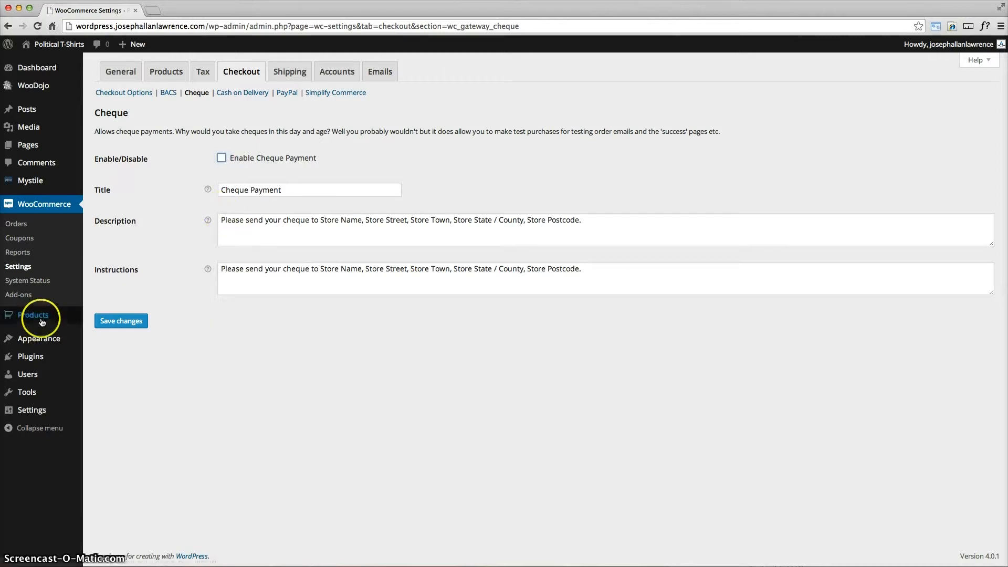
pyautogui.click(121, 321)
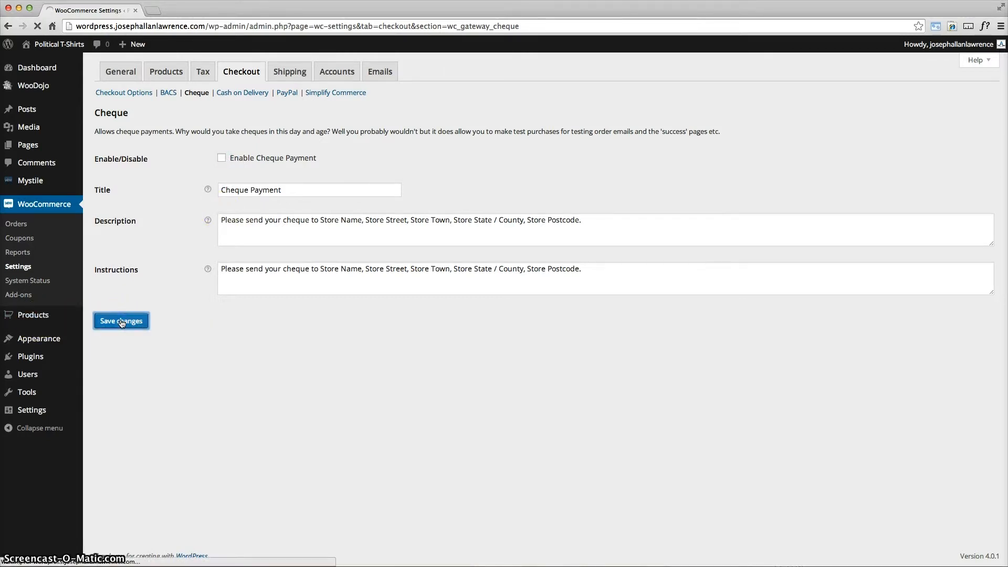
pyautogui.click(239, 74)
pyautogui.scroll(-5, 462, 325)
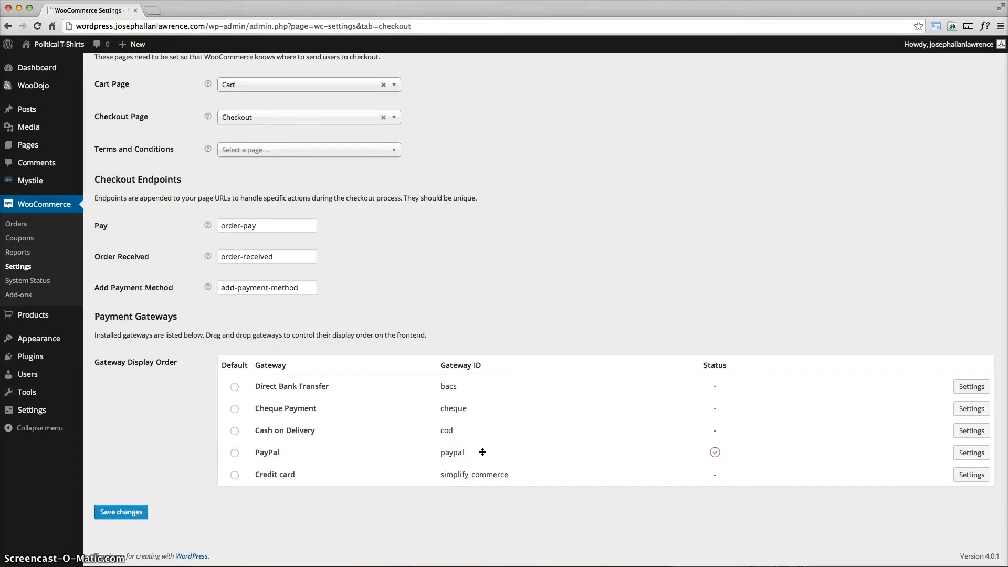
# Save the checkout settings, and start a new WooCommerce coupon with the code "holiday".
pyautogui.click(116, 517)
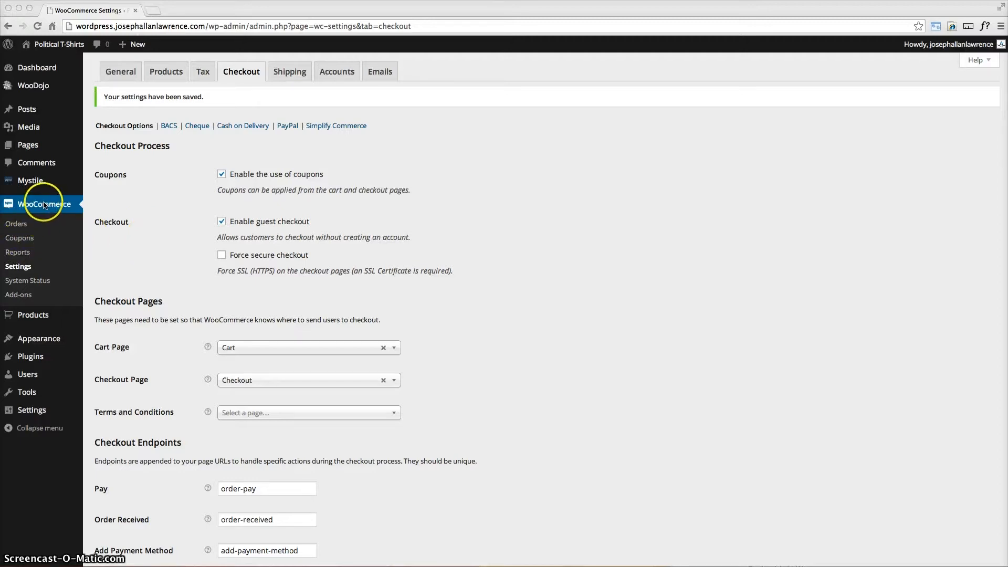
pyautogui.click(28, 240)
pyautogui.click(27, 240)
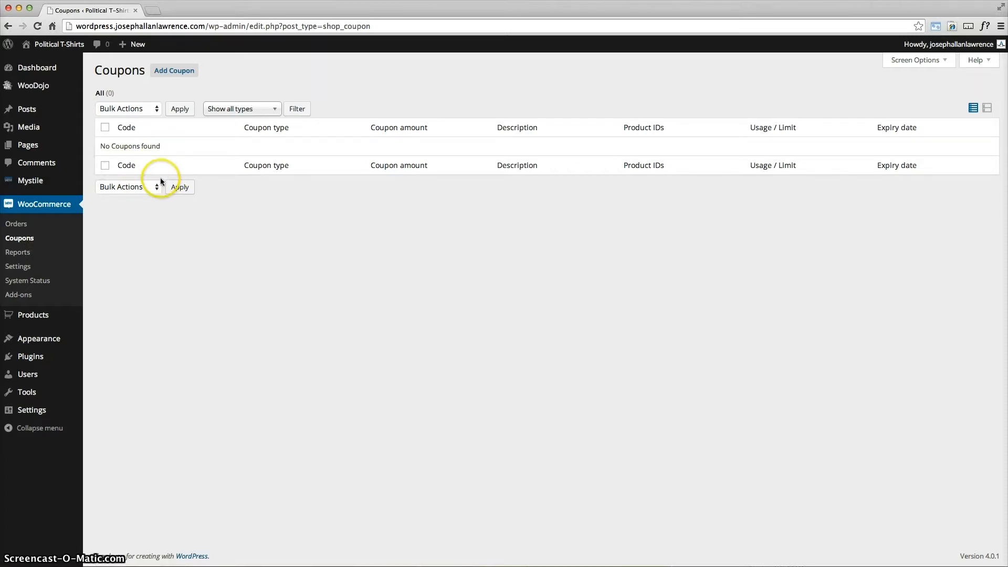
pyautogui.click(175, 73)
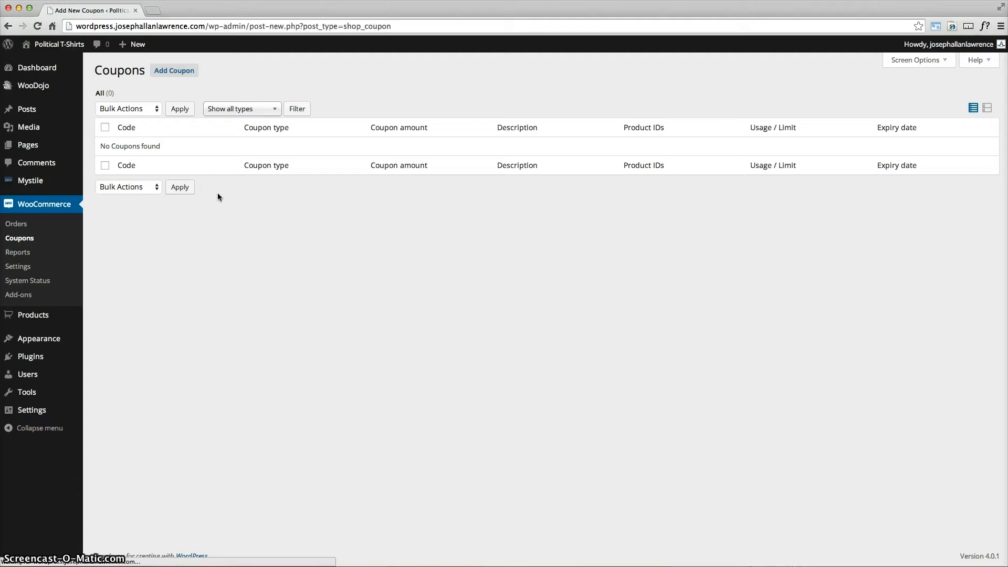
pyautogui.click(164, 96)
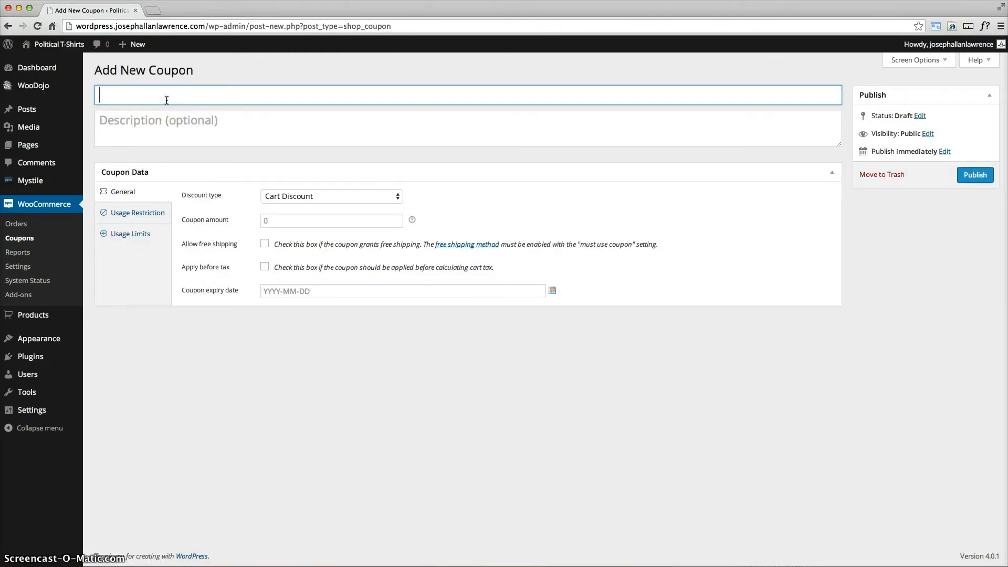
pyautogui.write('holiday')
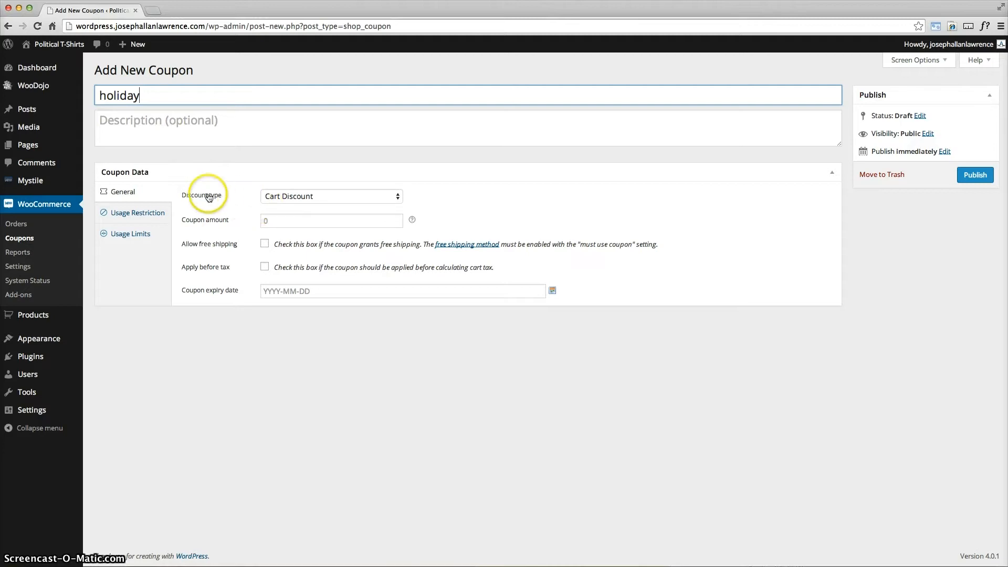
# Keep the coupon's discount type as Cart Discount, set its amount to 5 and publish the coupon.
pyautogui.click(345, 197)
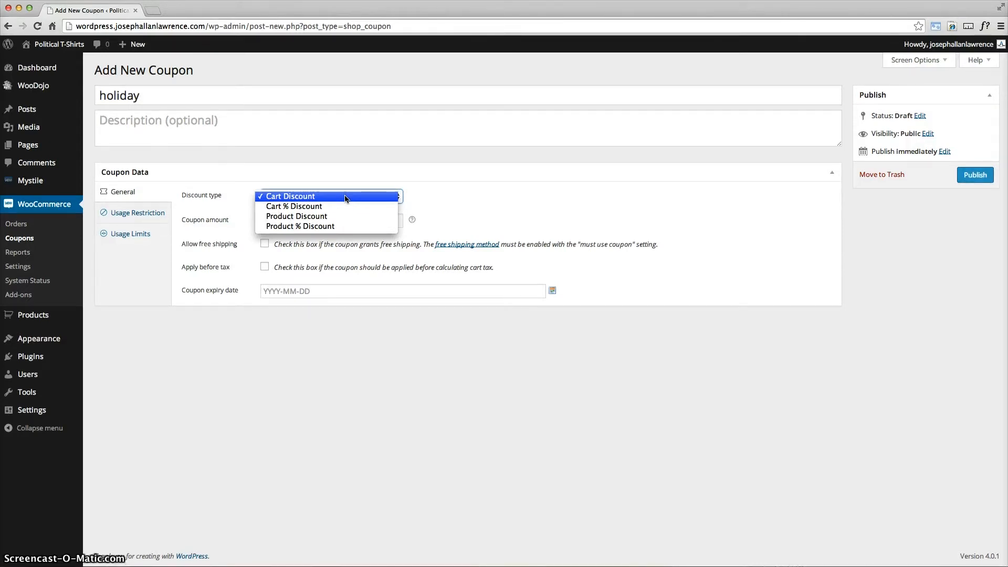
pyautogui.click(479, 195)
pyautogui.click(311, 220)
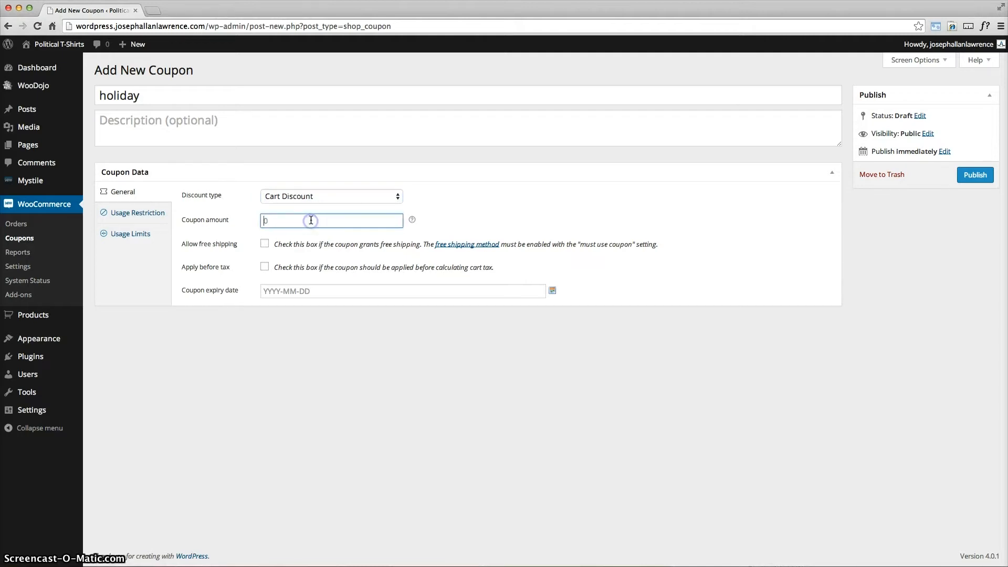
pyautogui.write('5')
pyautogui.click(471, 199)
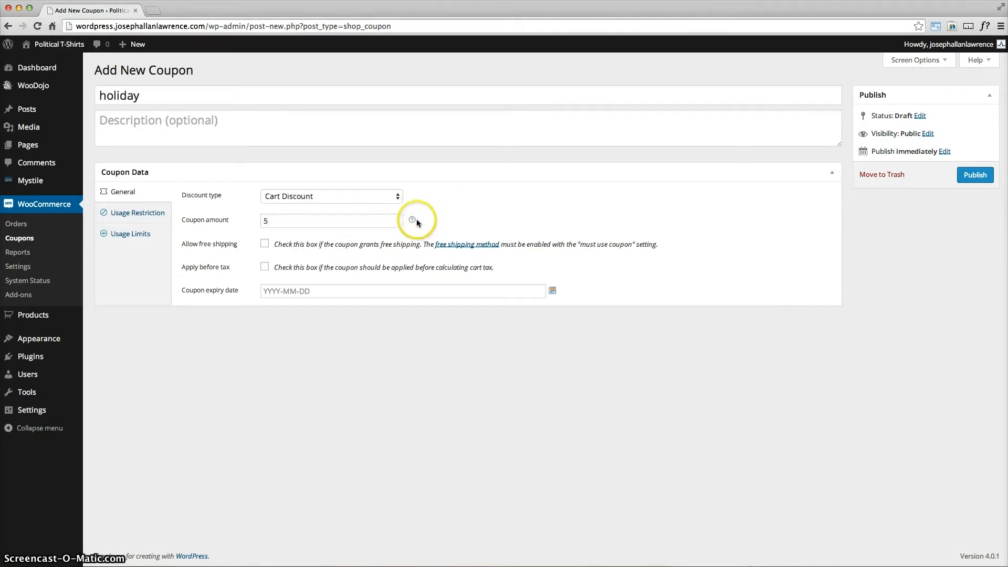
pyautogui.moveTo(412, 221)
pyautogui.click(974, 178)
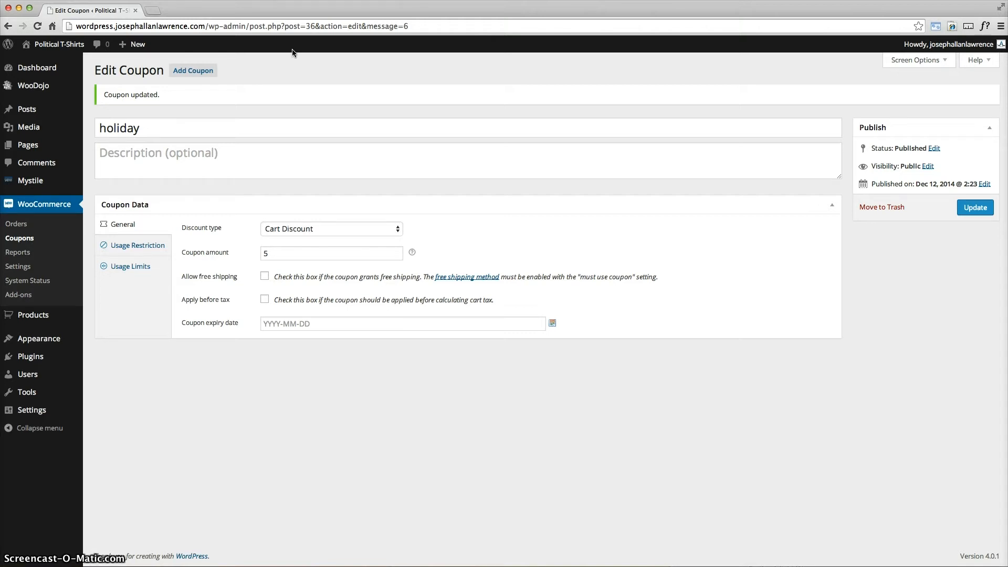
# Visit the storefront and open the Hillary Clinton 2016 T-Shirt from the shop page.
pyautogui.moveTo(74, 44)
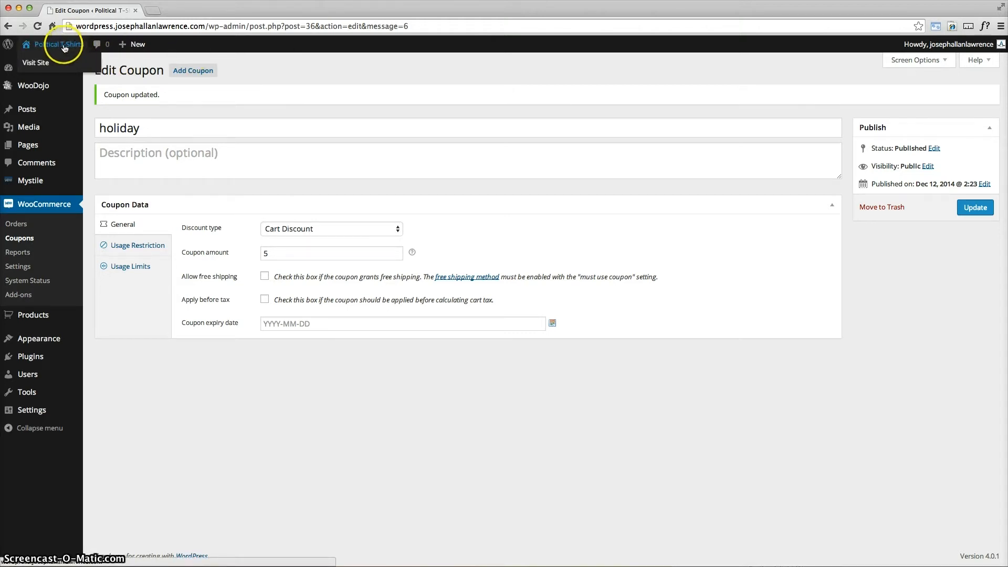
pyautogui.click(36, 64)
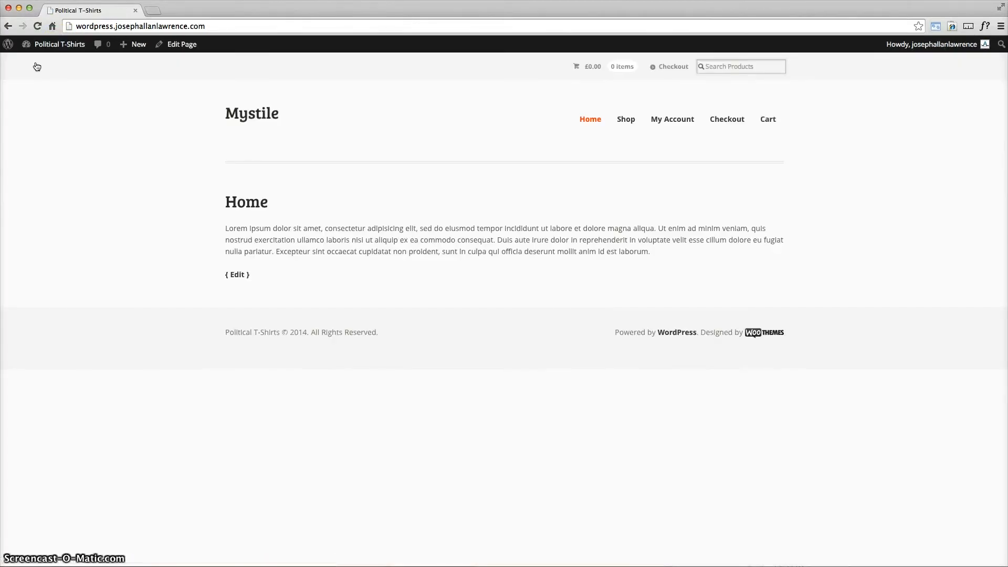
pyautogui.click(627, 123)
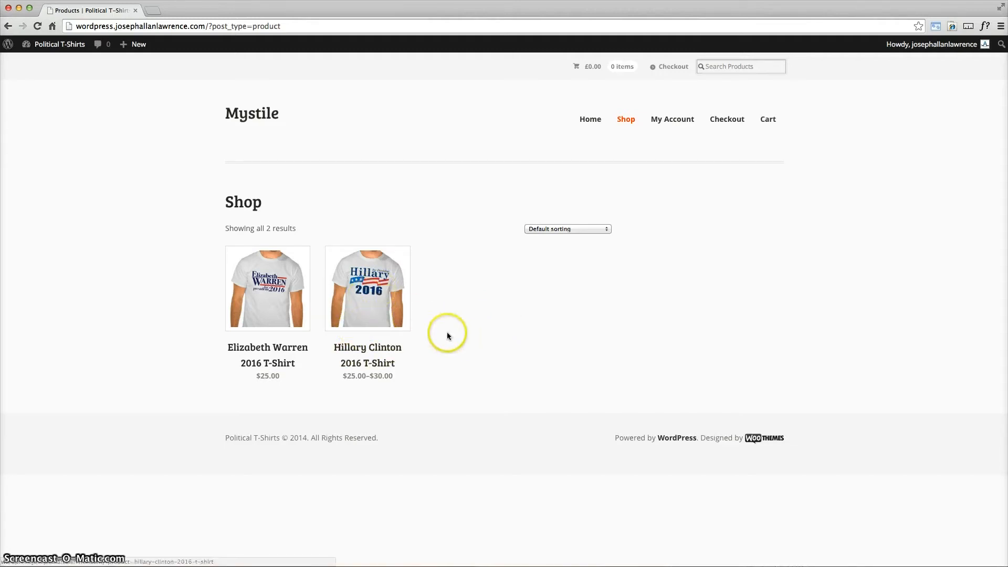
pyautogui.click(362, 284)
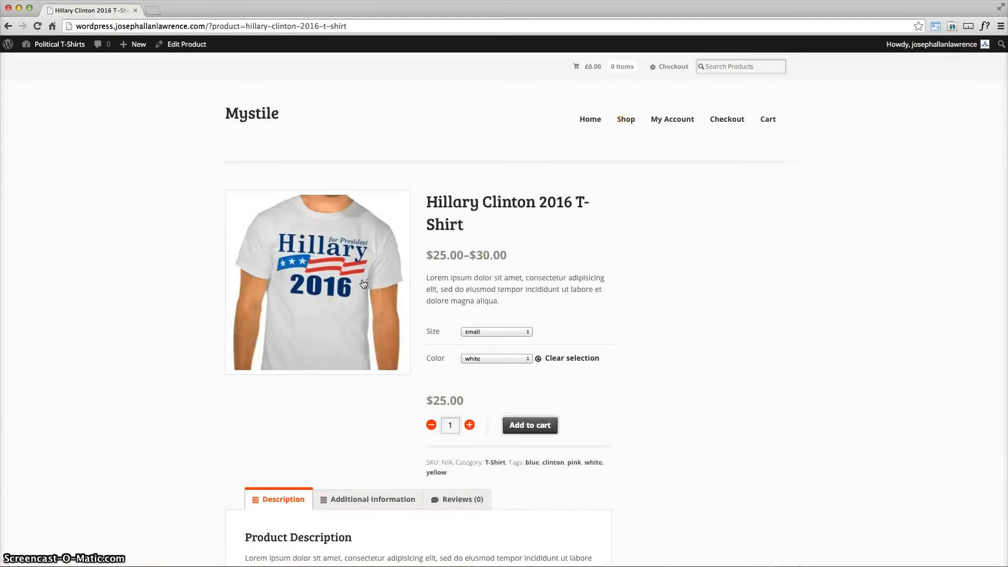
# Choose size large and color blue for the Hillary Clinton 2016 T-Shirt and add it to the cart.
pyautogui.click(489, 333)
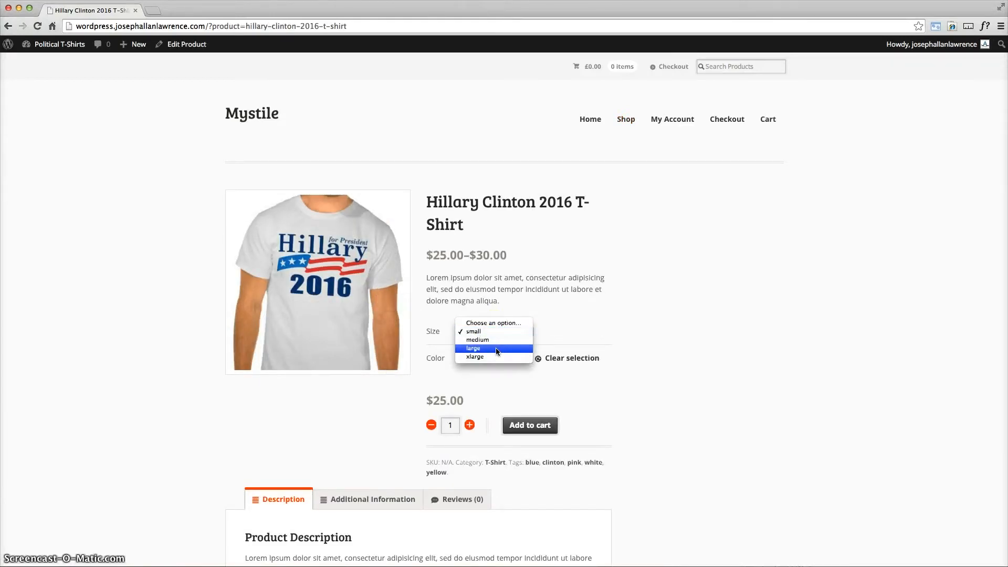
pyautogui.click(497, 348)
pyautogui.scroll(-2, 555, 294)
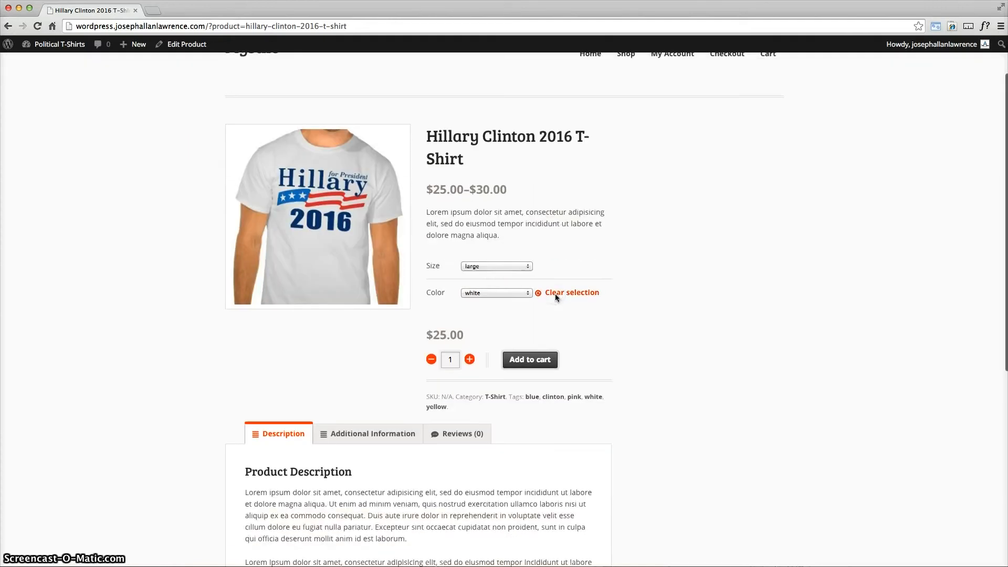
pyautogui.click(505, 295)
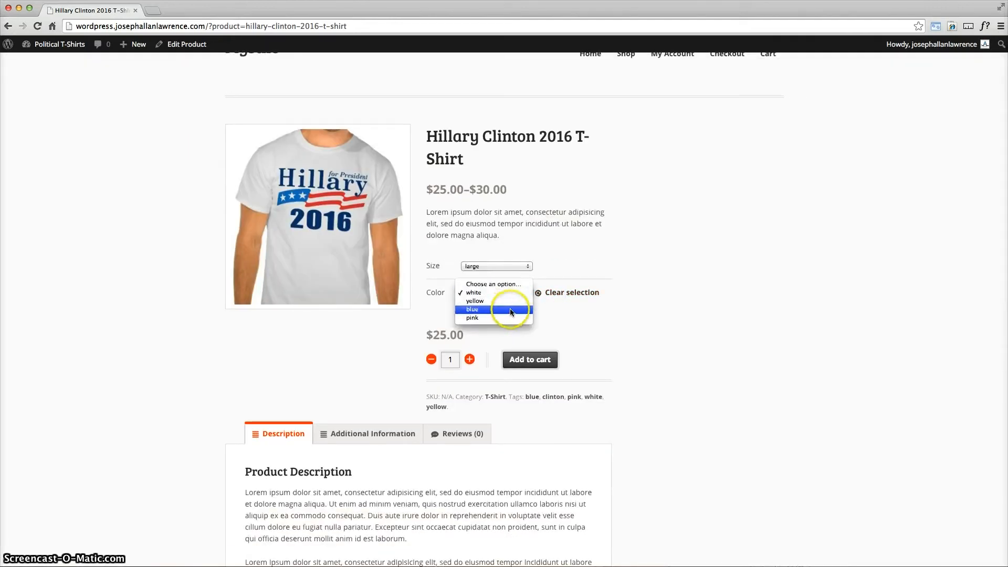
pyautogui.click(510, 310)
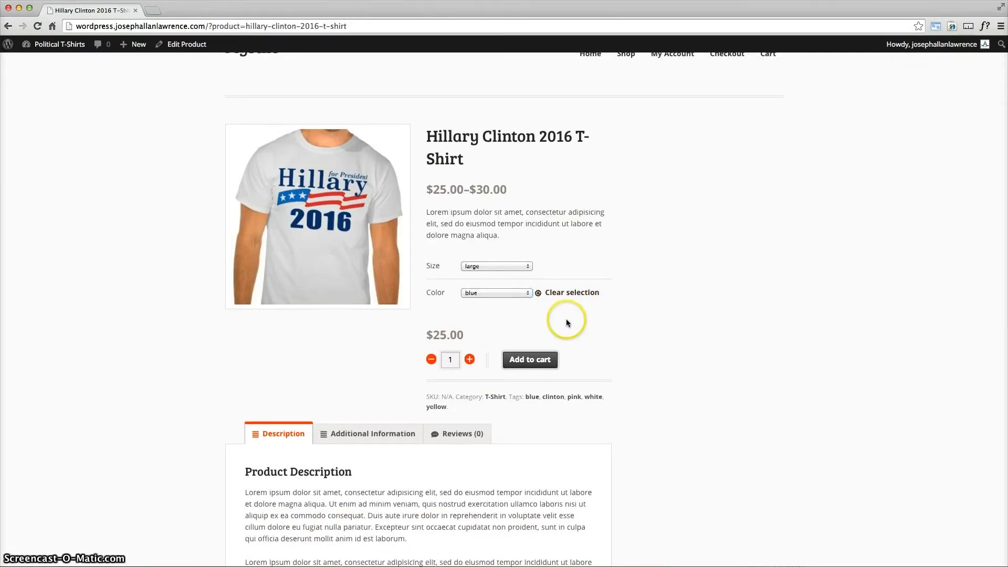
pyautogui.click(530, 361)
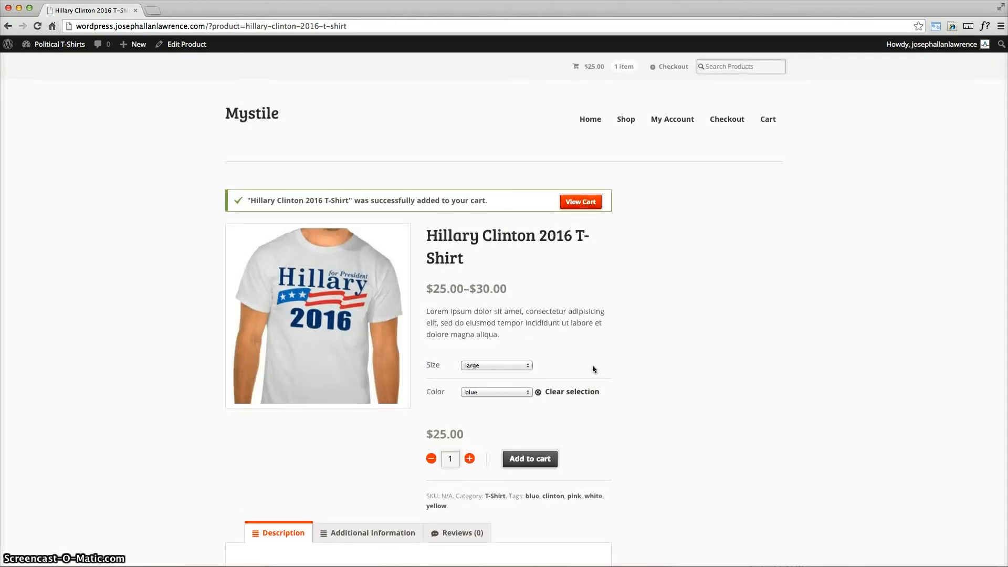
pyautogui.scroll(-5, 593, 366)
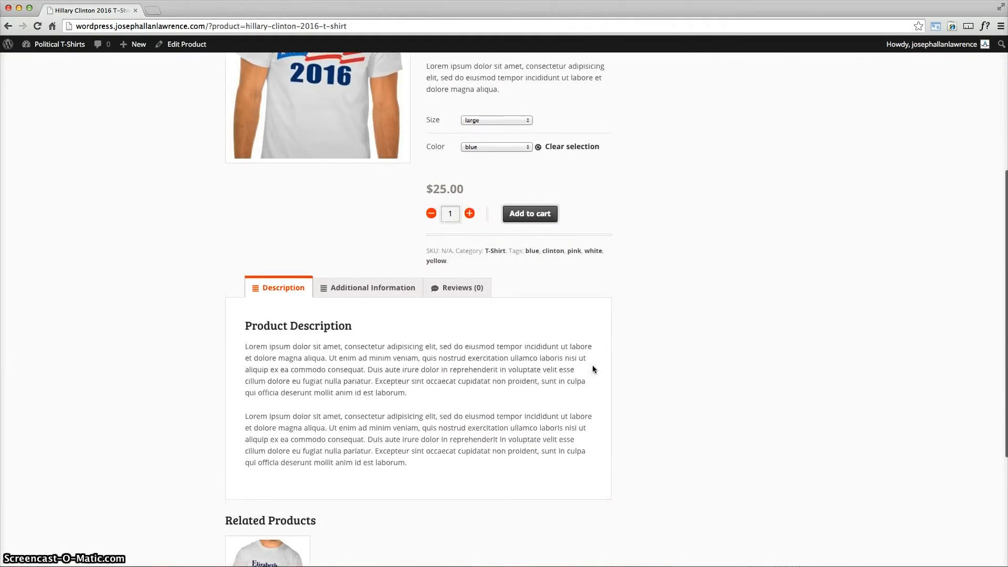
pyautogui.scroll(5, 593, 370)
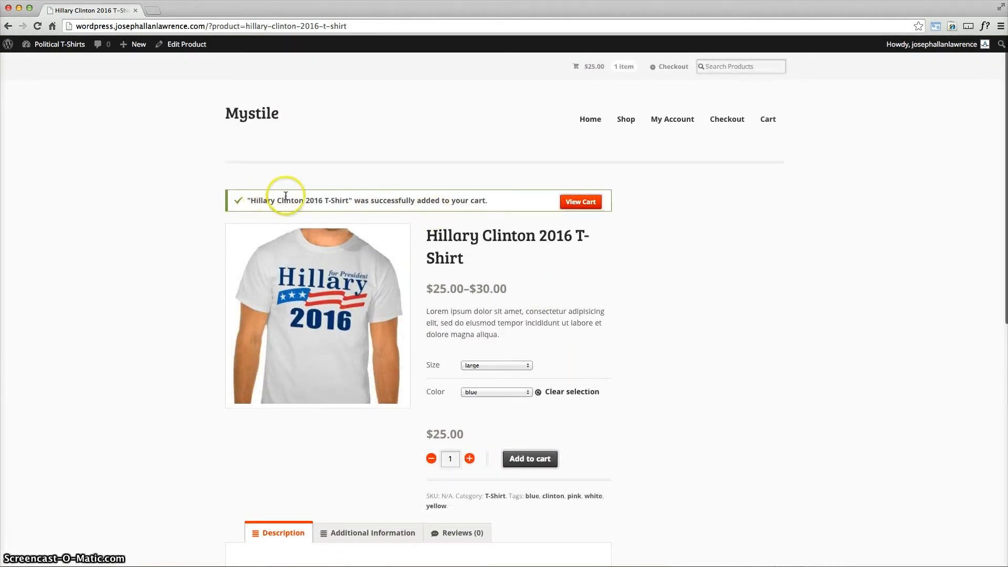
# View the cart and apply the coupon code "holiday" to the order.
pyautogui.click(591, 203)
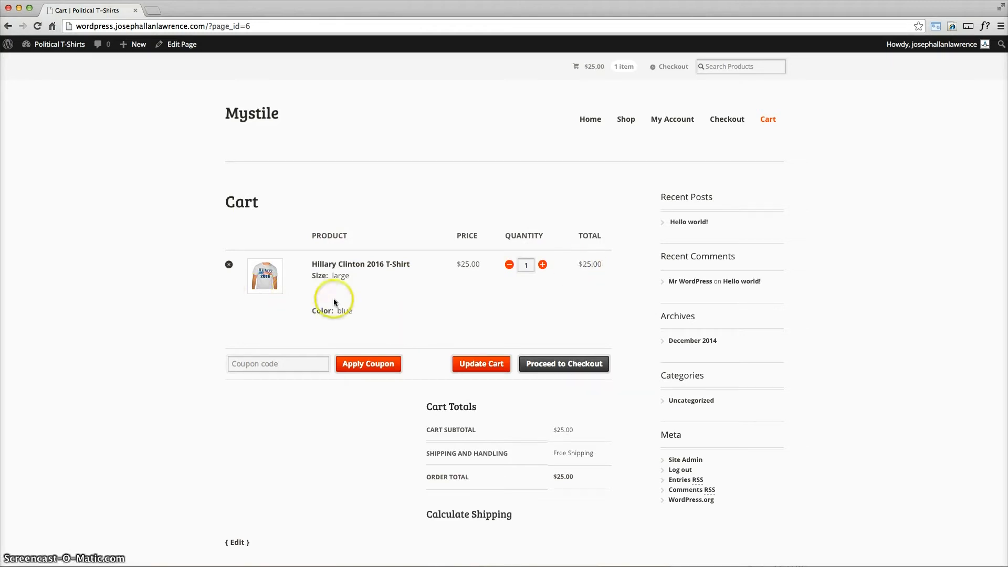
pyautogui.moveTo(347, 274); pyautogui.dragTo(334, 275)
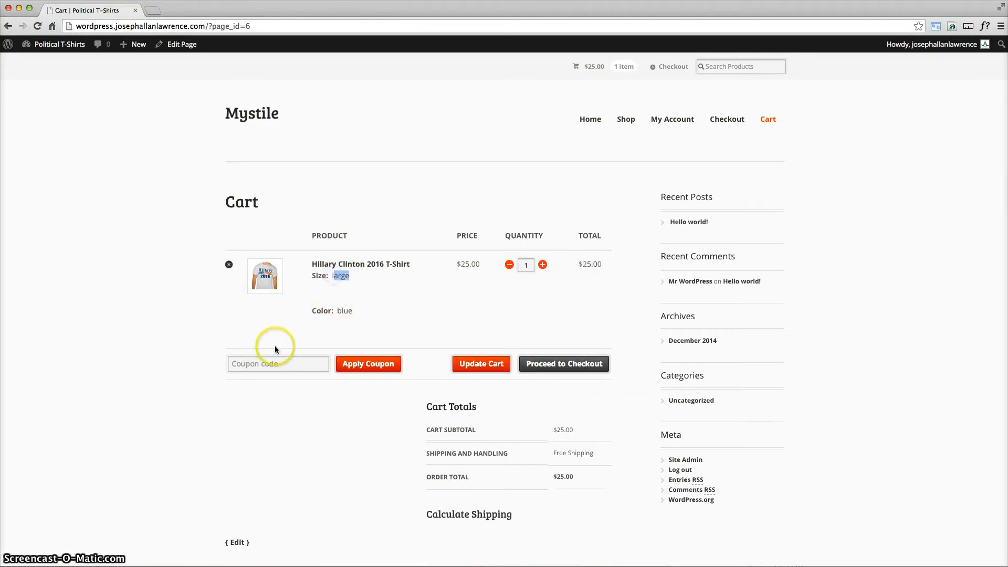
pyautogui.click(302, 367)
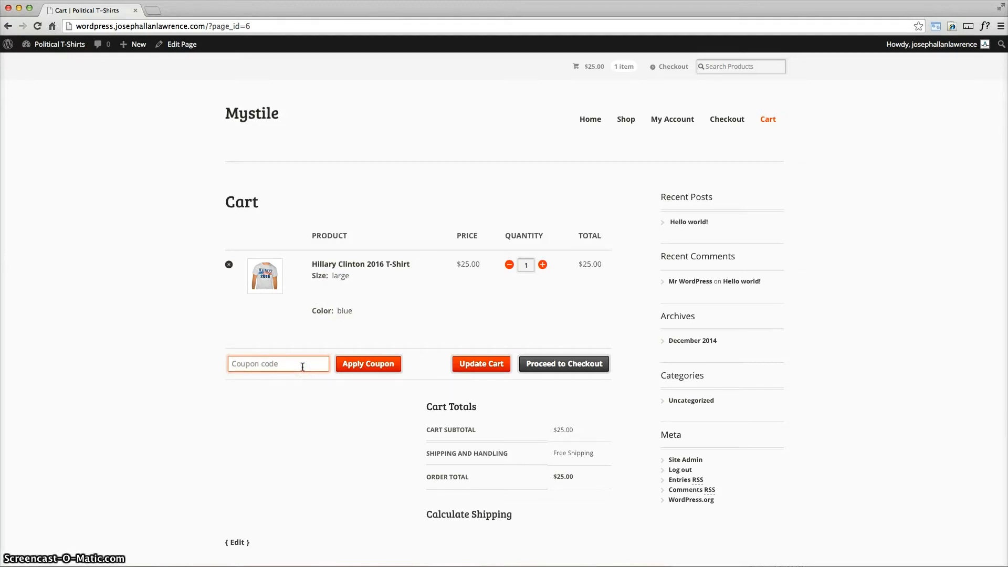
pyautogui.write('holiday')
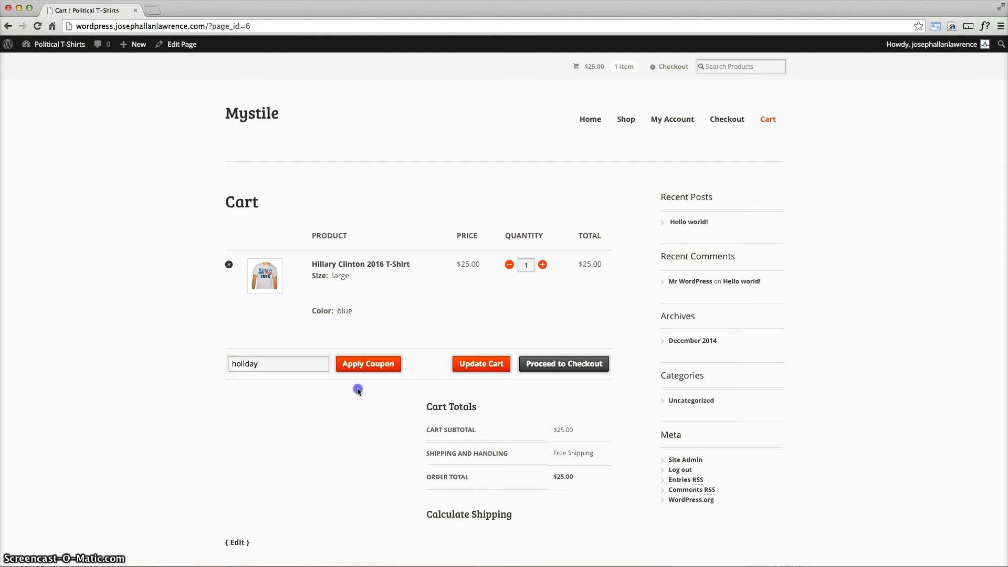
pyautogui.click(370, 366)
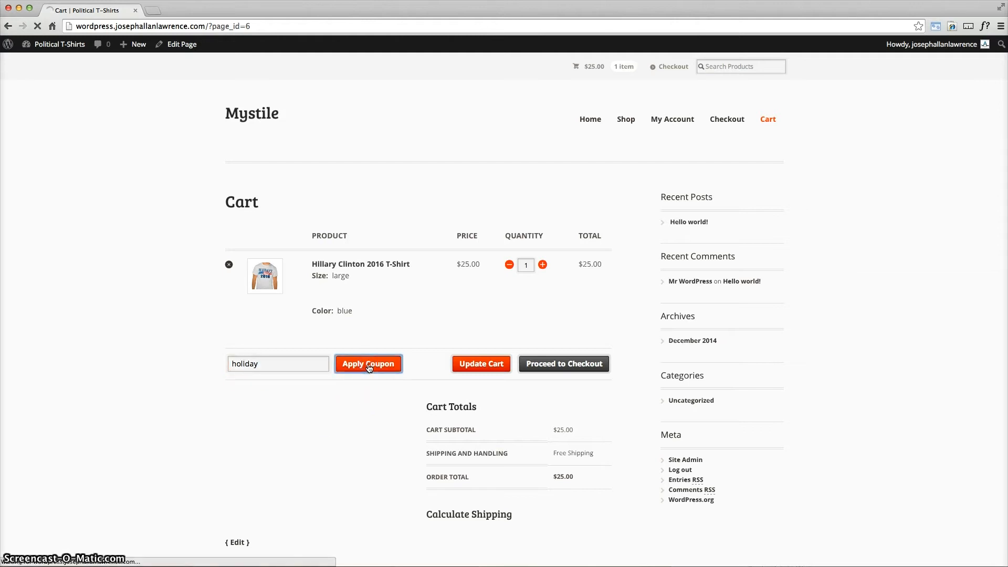
# Examine the coupon discount and the order total in the cart totals.
pyautogui.scroll(-1, 369, 369)
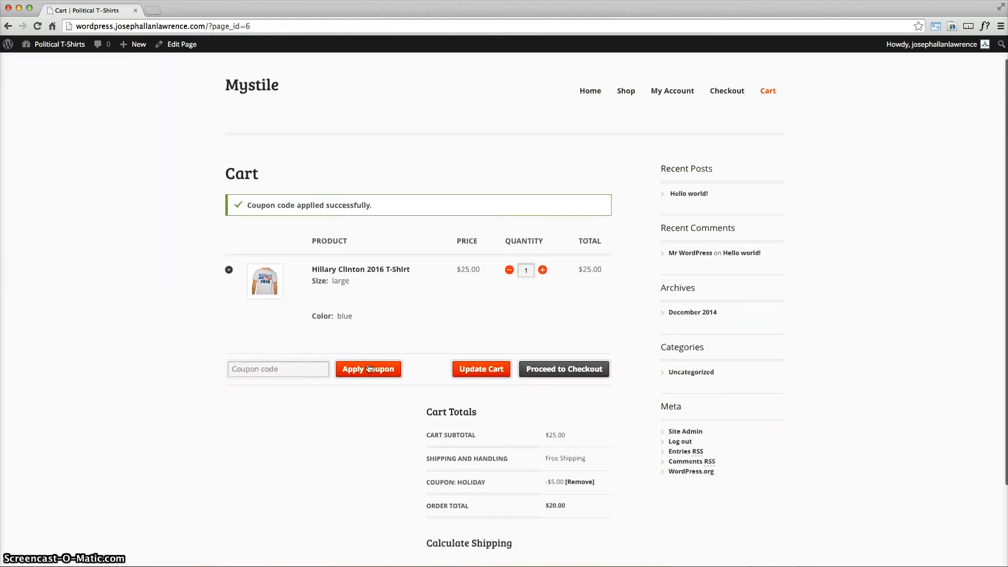
pyautogui.click(536, 482)
pyautogui.moveTo(536, 482); pyautogui.dragTo(598, 489)
pyautogui.click(386, 482)
pyautogui.moveTo(435, 482); pyautogui.dragTo(493, 484)
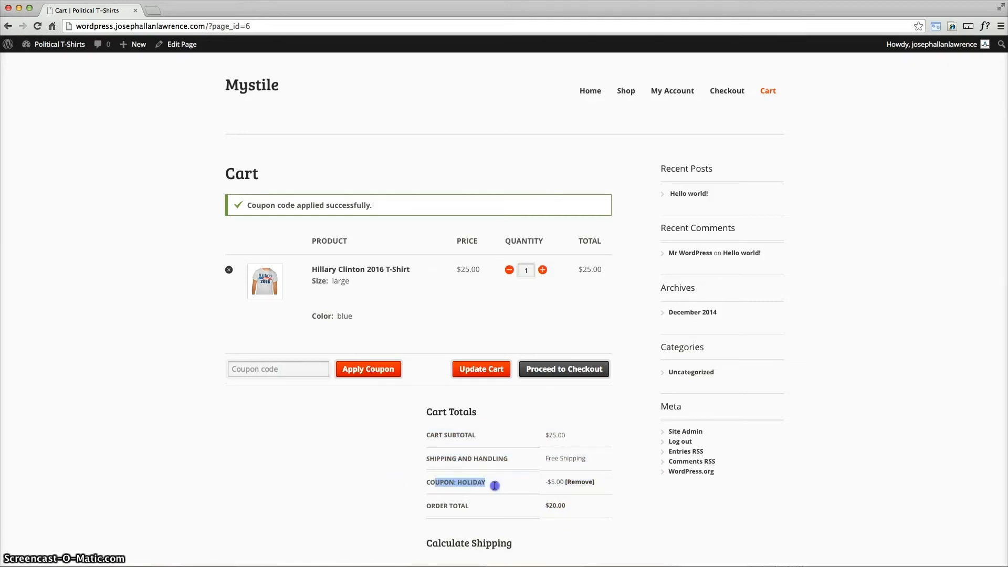
pyautogui.scroll(-3, 495, 483)
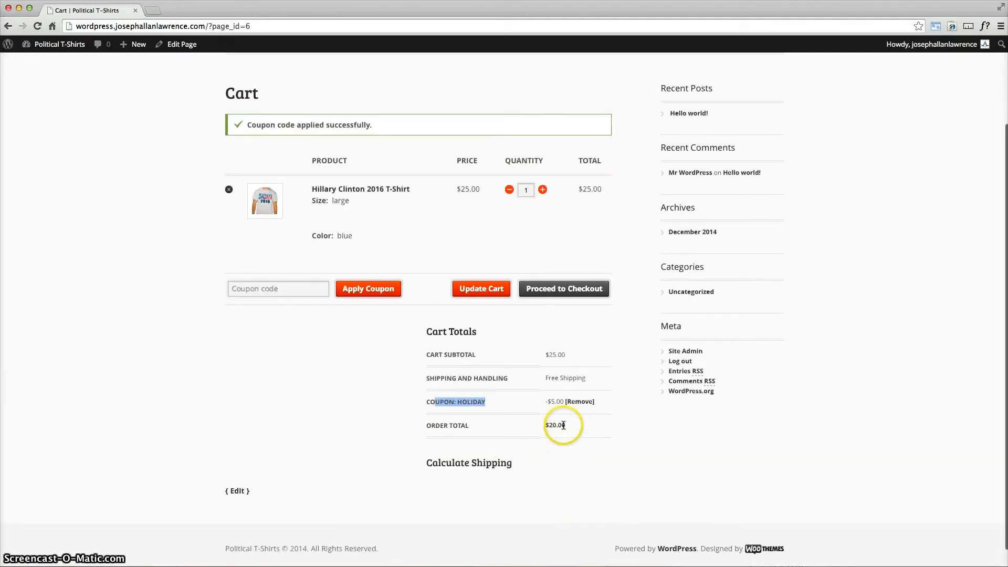
pyautogui.scroll(3, 563, 436)
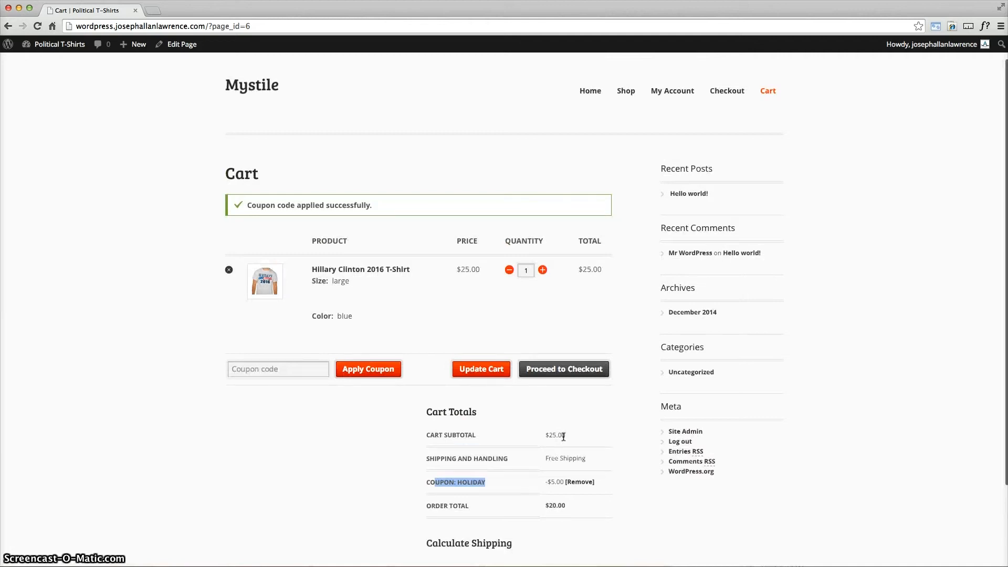
# Proceed to checkout and review the billing form, the order summary with the coupon discount and the payment option.
pyautogui.click(564, 370)
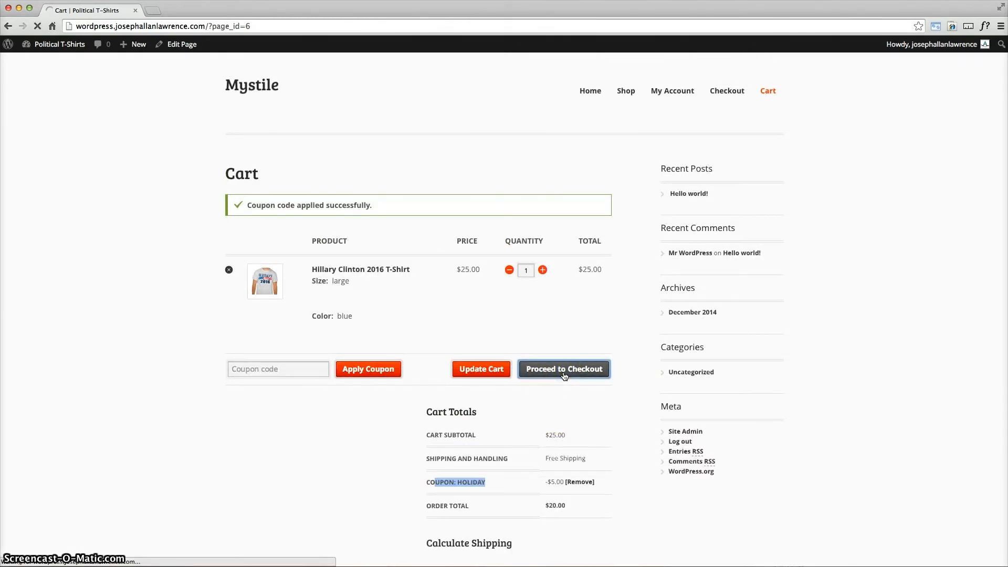
pyautogui.click(345, 269)
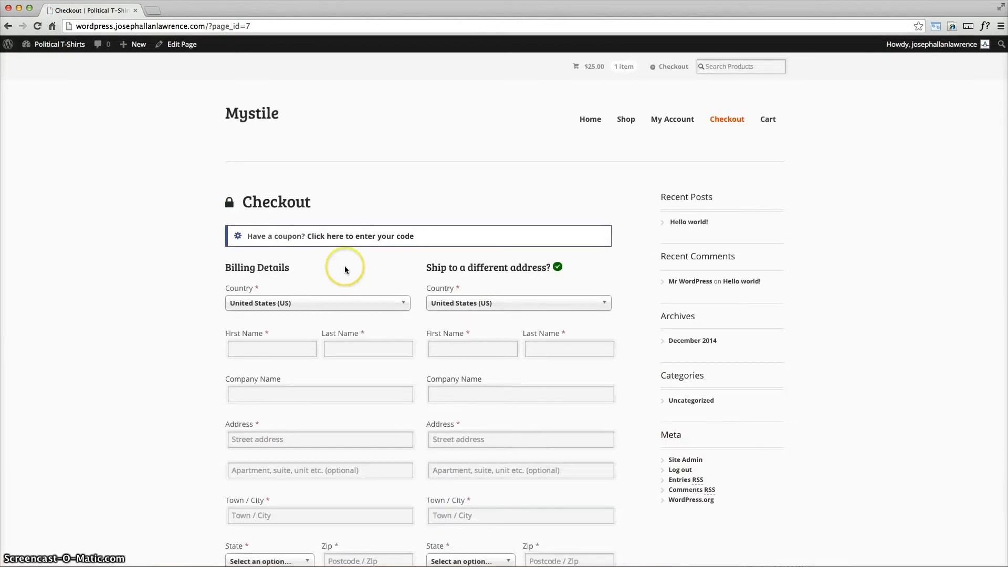
pyautogui.scroll(-1, 344, 266)
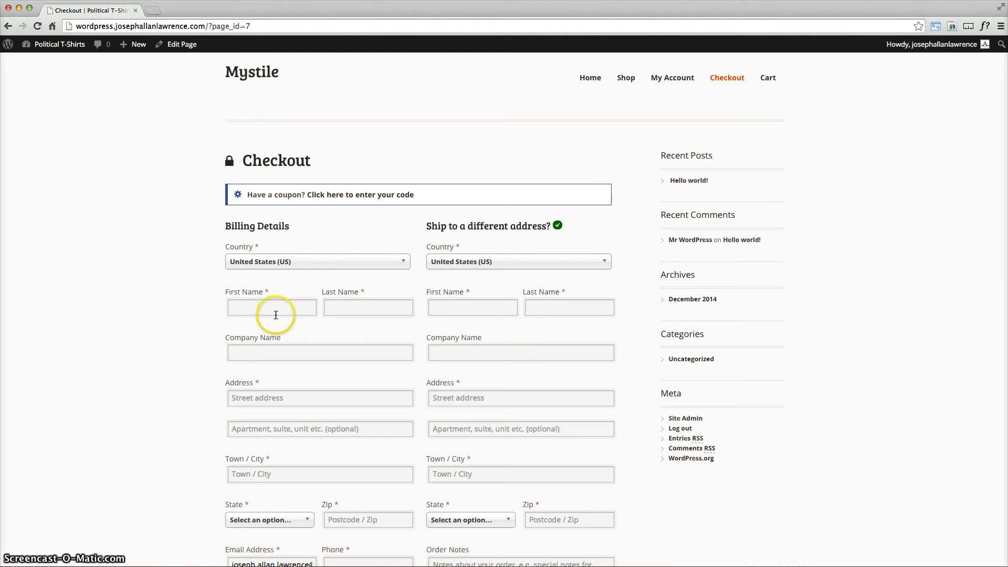
pyautogui.scroll(-8, 276, 315)
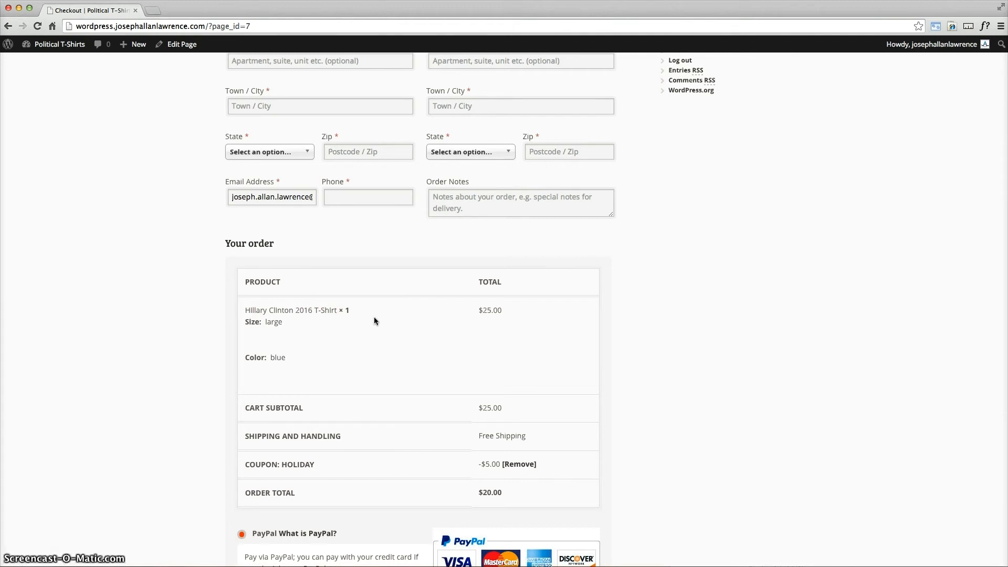
pyautogui.moveTo(508, 310); pyautogui.dragTo(474, 310)
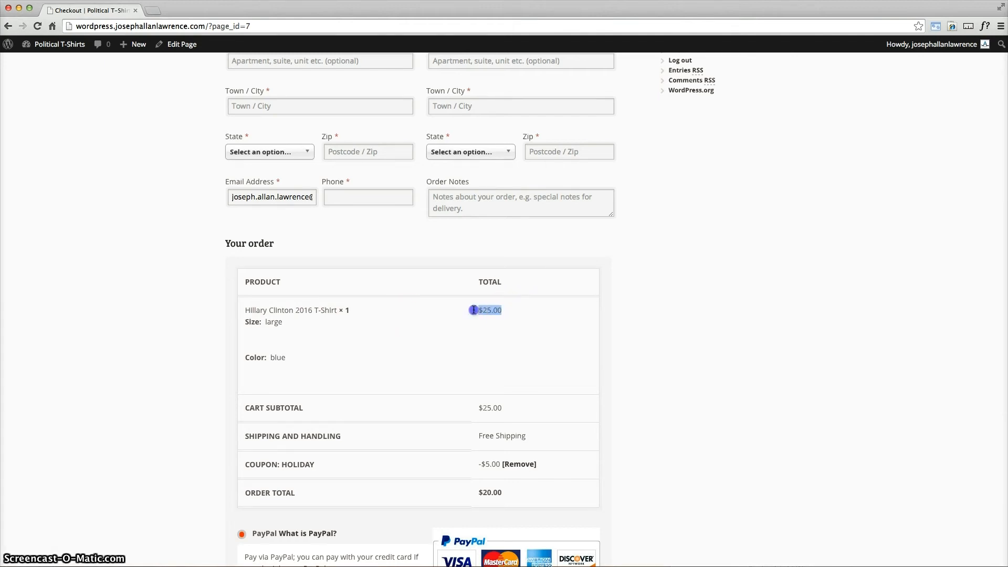
pyautogui.moveTo(502, 465); pyautogui.dragTo(478, 464)
pyautogui.scroll(-3, 499, 446)
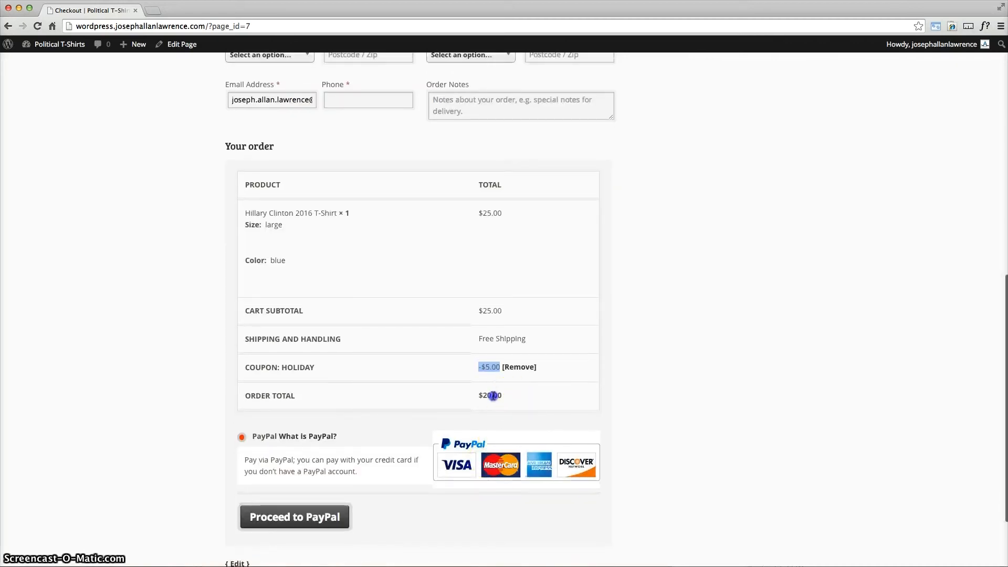
# Examine the order total in the order summary and review the checkout page up to the billing details.
pyautogui.doubleClick(492, 395)
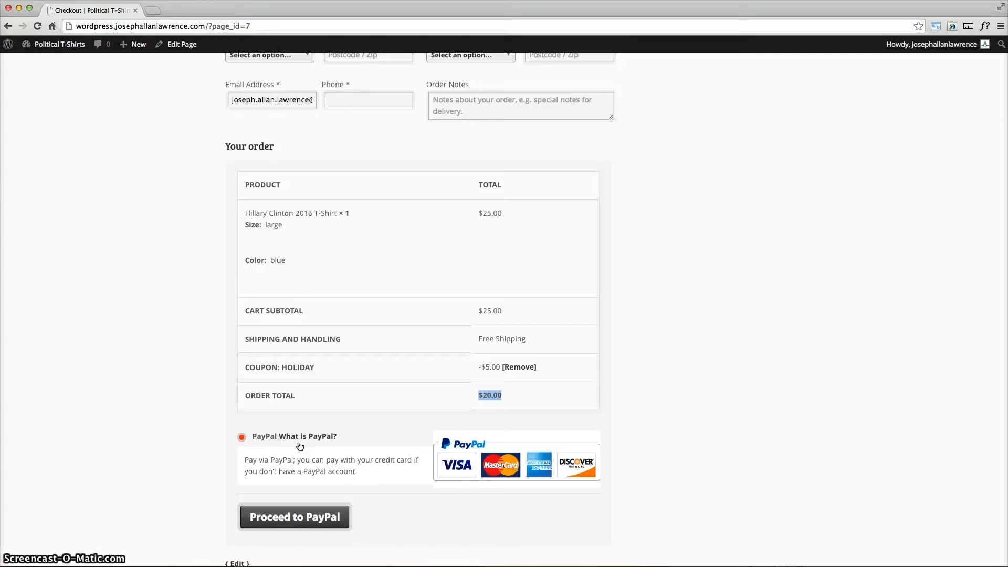
pyautogui.scroll(5, 150, 501)
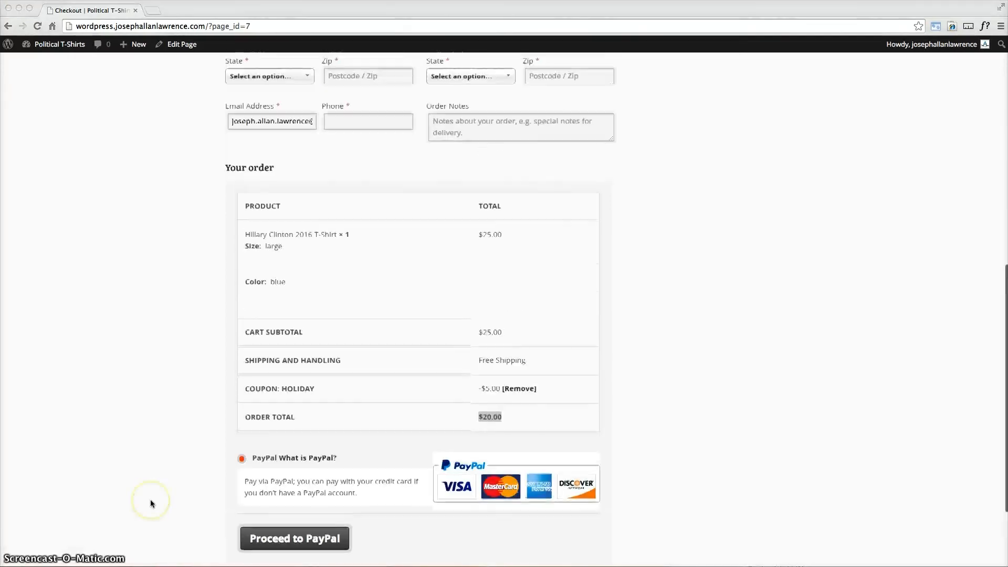
pyautogui.scroll(8, 151, 503)
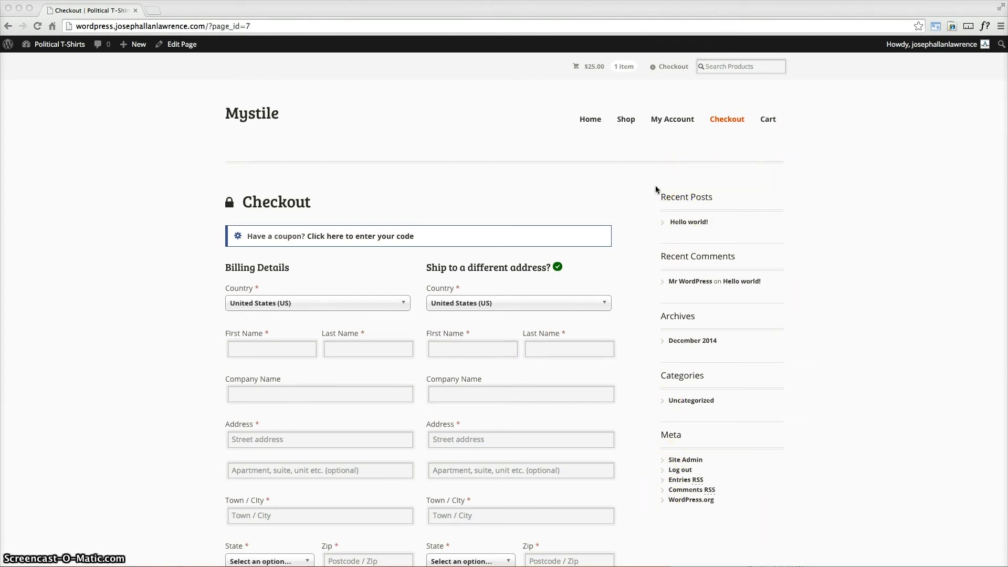
# Go to the site's admin dashboard, list all pages and open the Checkout page for editing.
pyautogui.click(65, 66)
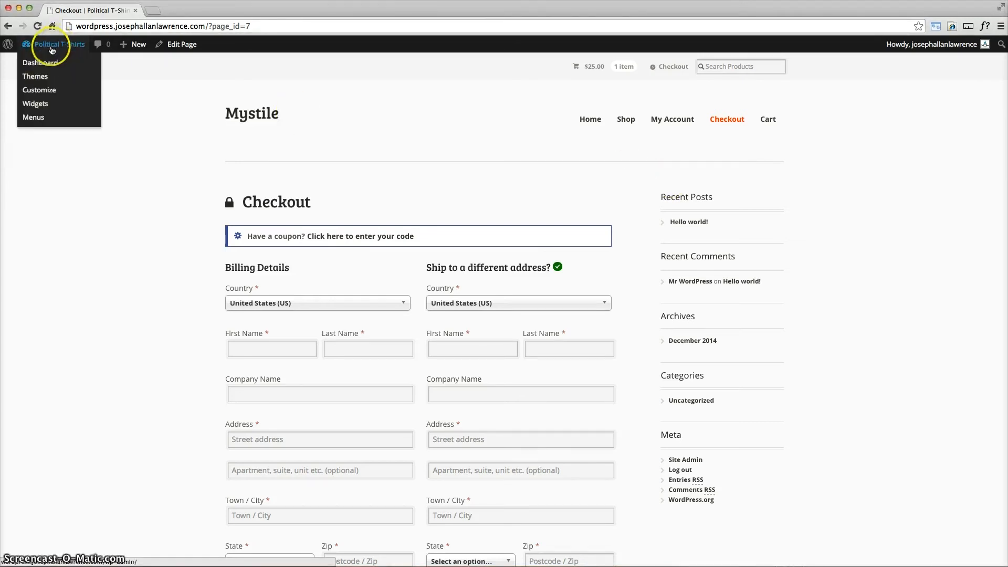
pyautogui.click(44, 63)
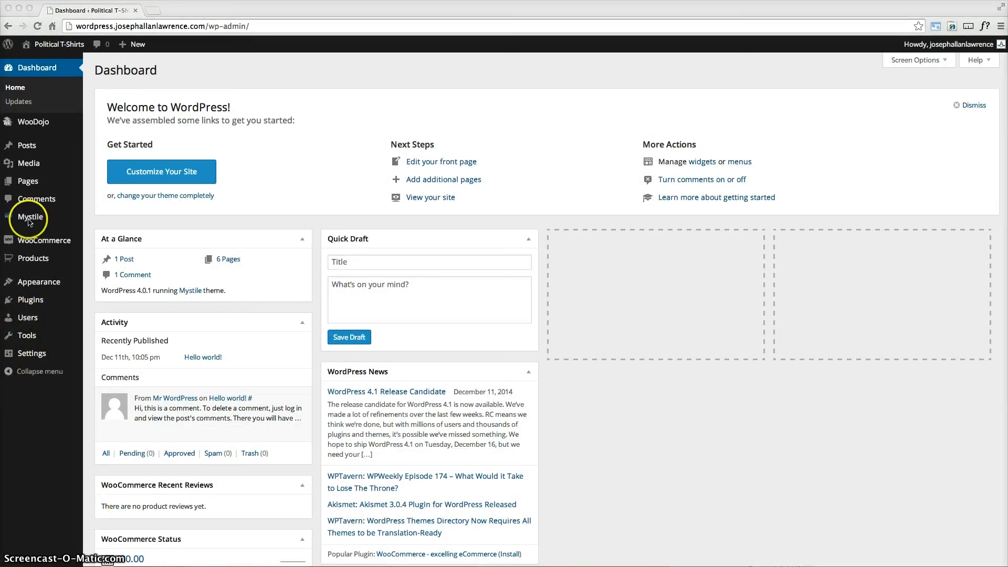
pyautogui.click(29, 182)
pyautogui.click(147, 184)
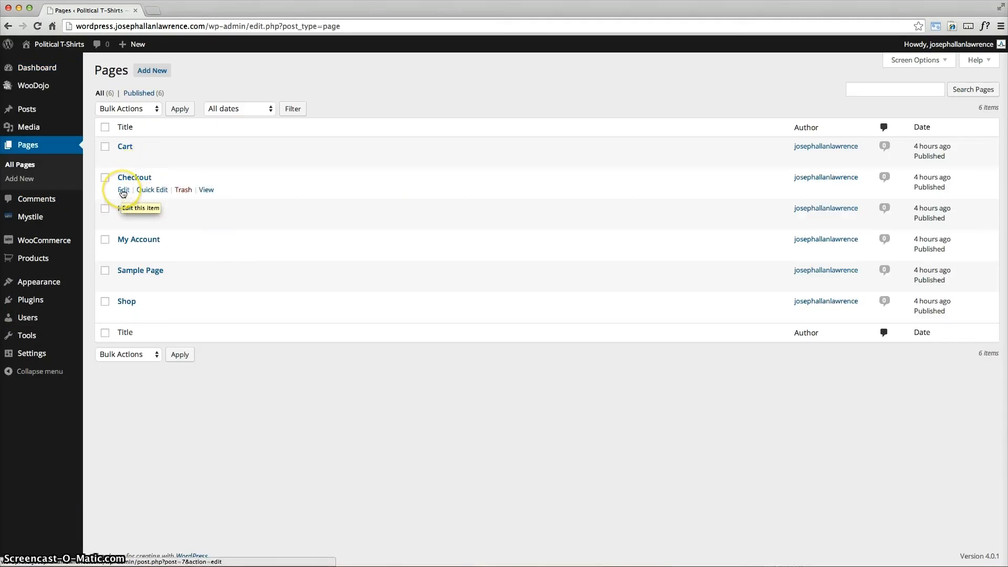
pyautogui.click(124, 191)
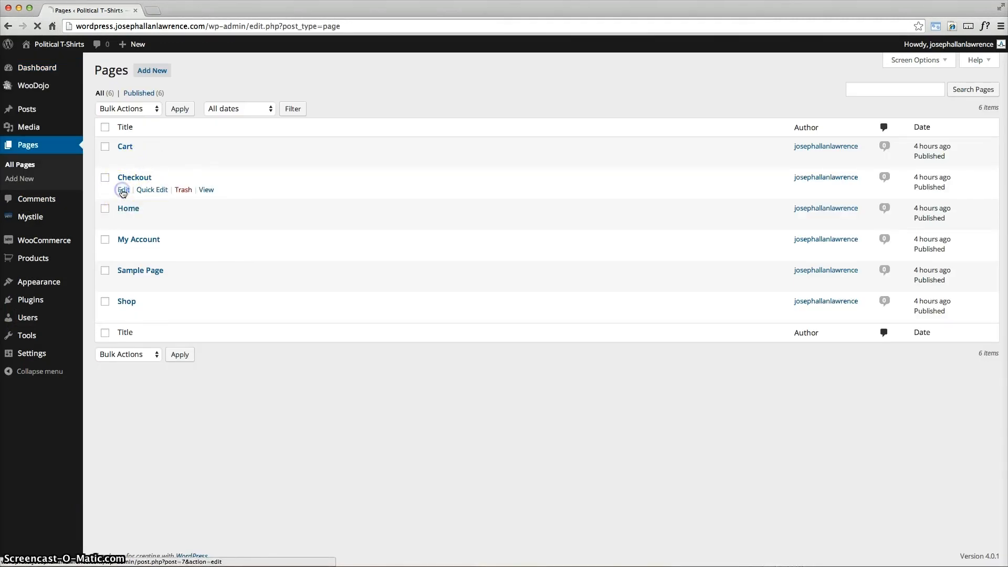
# Set the Checkout page's layout to full width without a sidebar and update the page.
pyautogui.click(234, 231)
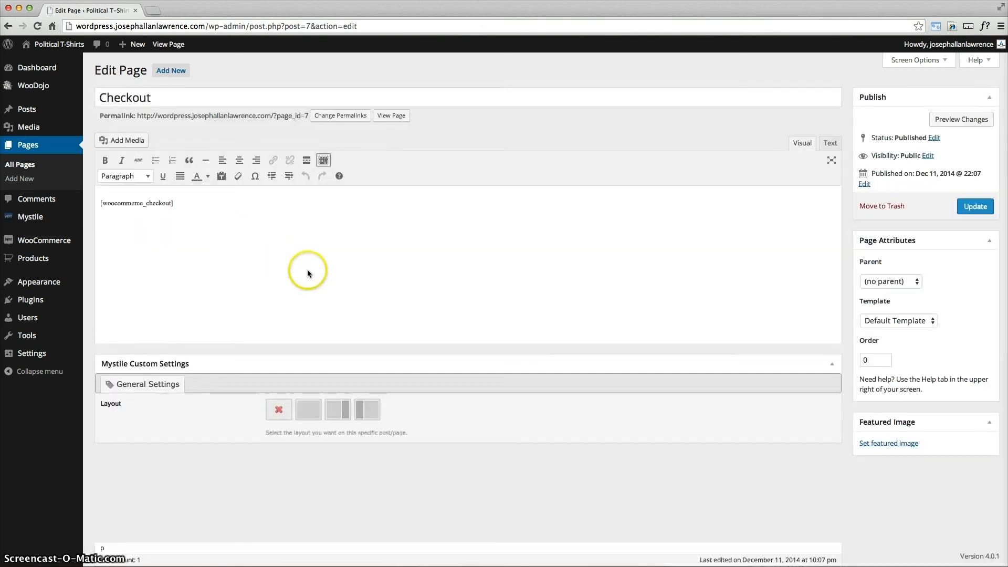
pyautogui.click(309, 436)
pyautogui.click(980, 207)
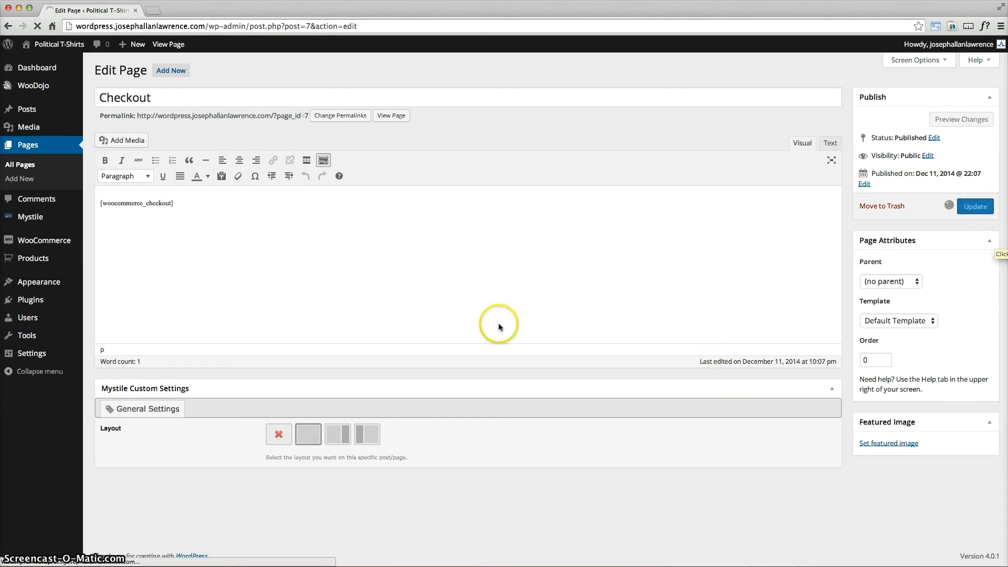
# Return to the list of all pages and look over the entries around My Account.
pyautogui.click(32, 147)
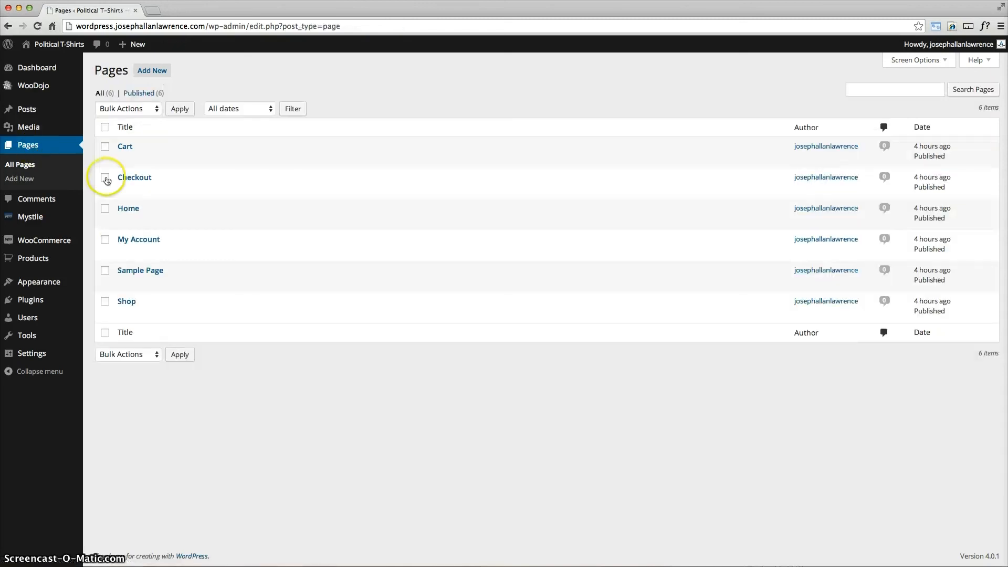
pyautogui.moveTo(126, 226)
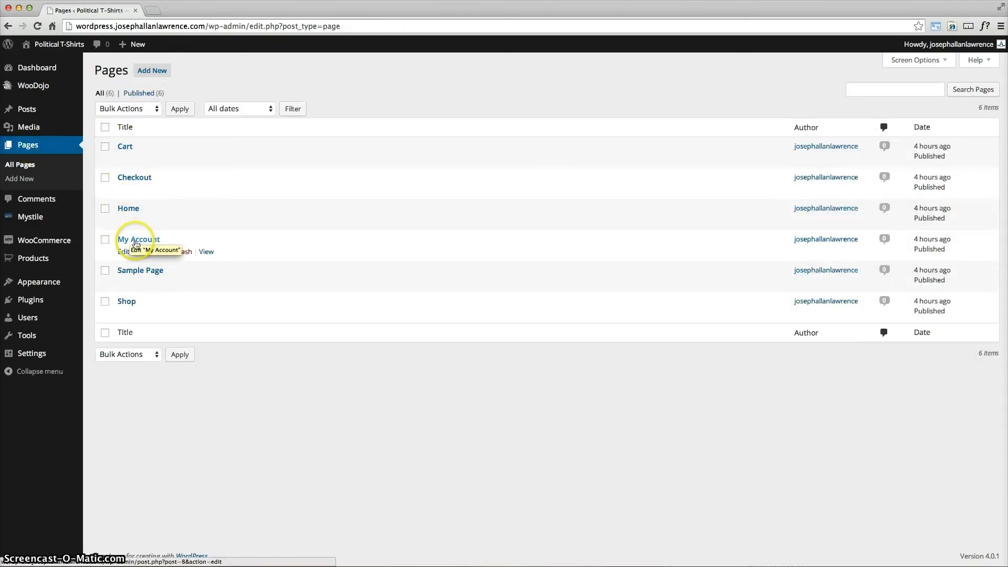
pyautogui.moveTo(147, 272)
pyautogui.moveTo(196, 252)
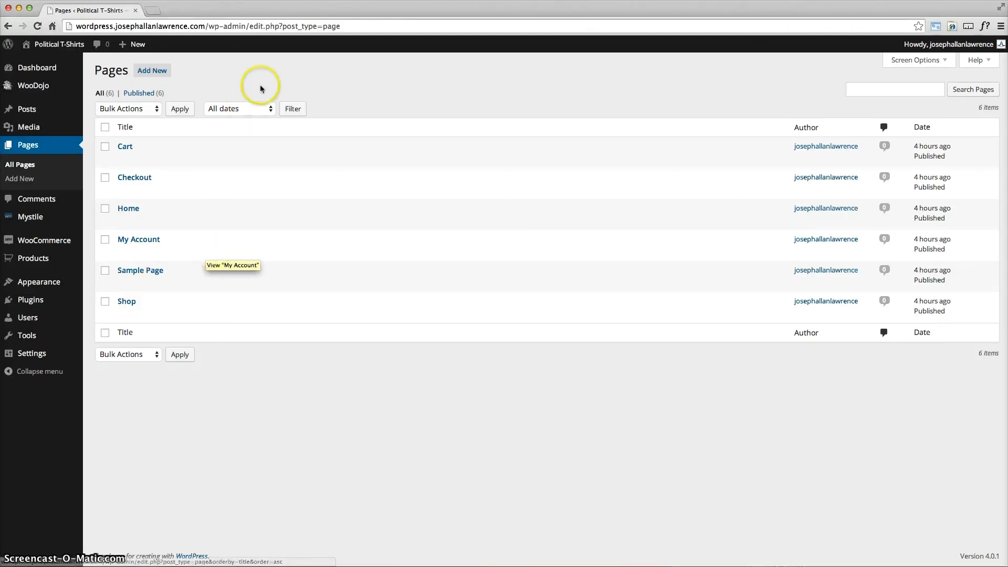